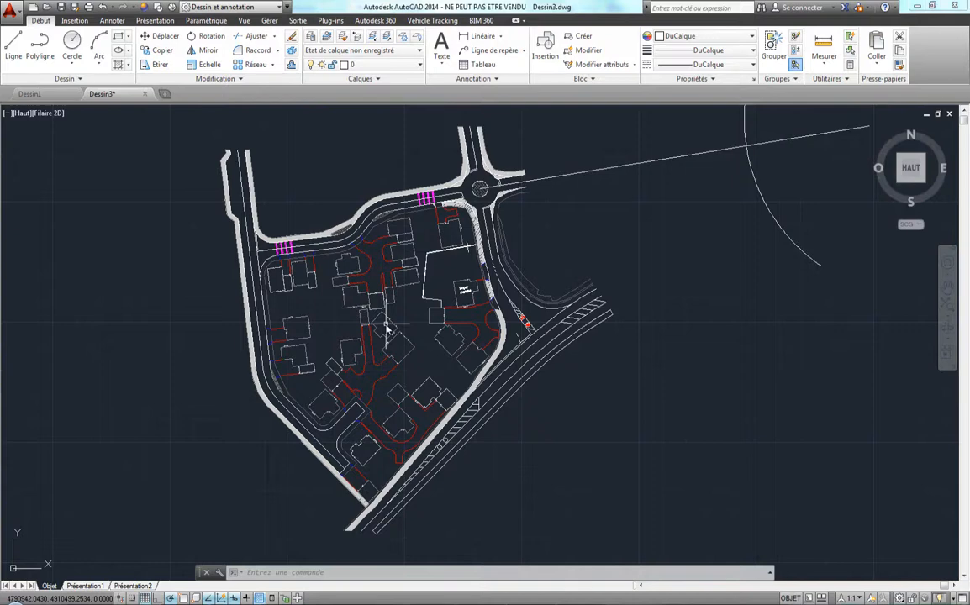
Step: Go through the Vehicle Tracking settings assistant from drawing scale to design speed and finish it with the existing values
{"action": "middle_click_drag", "start_coordinate": [401, 257], "coordinate": [411, 253]}
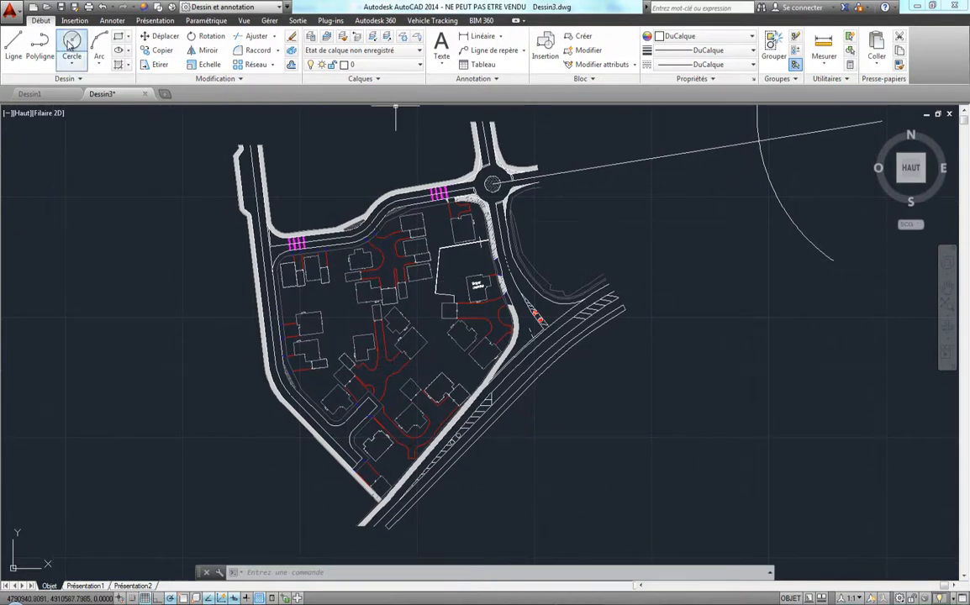
{"action": "left_click", "coordinate": [432, 20]}
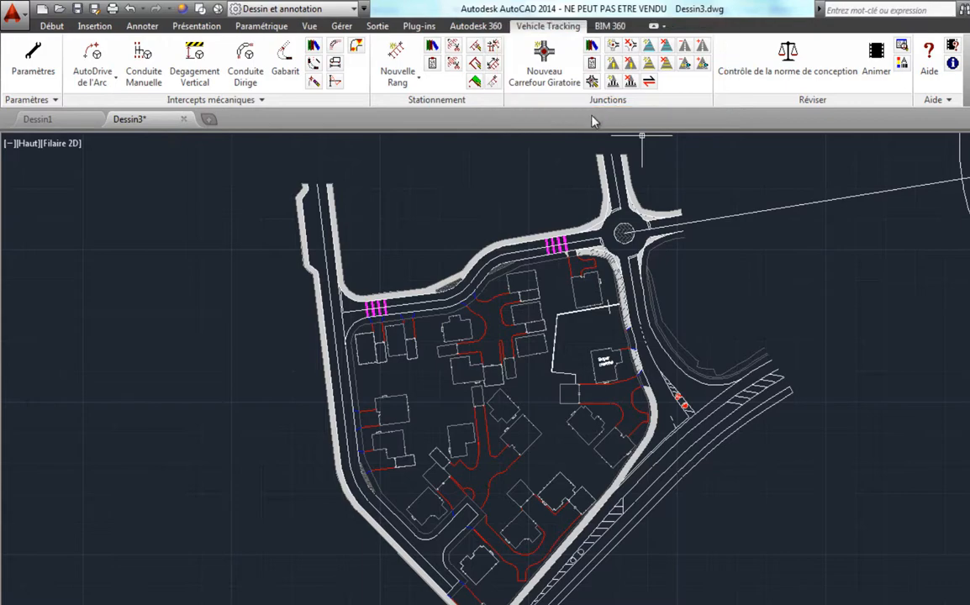
{"action": "left_click", "coordinate": [29, 63]}
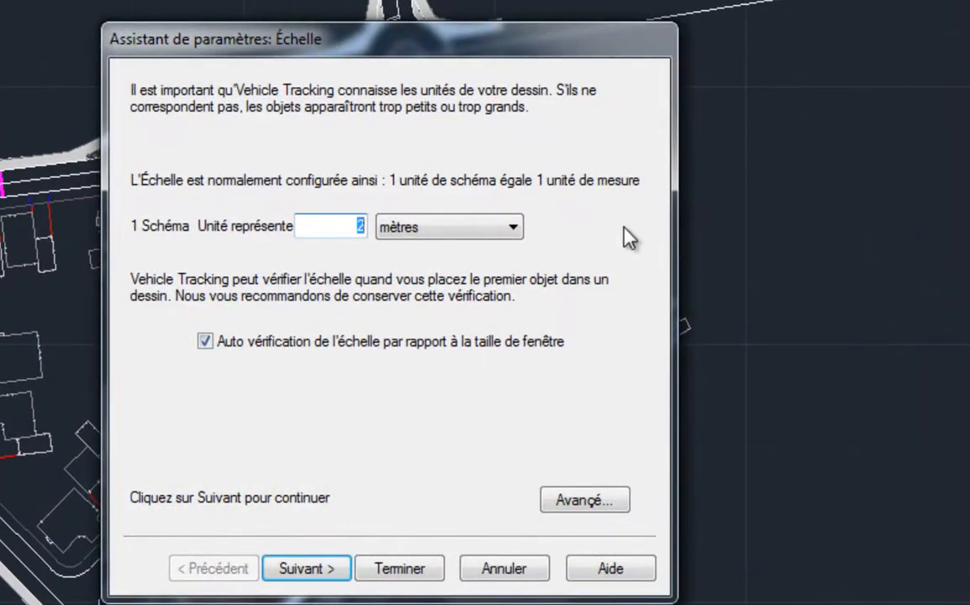
{"action": "left_click", "coordinate": [331, 578]}
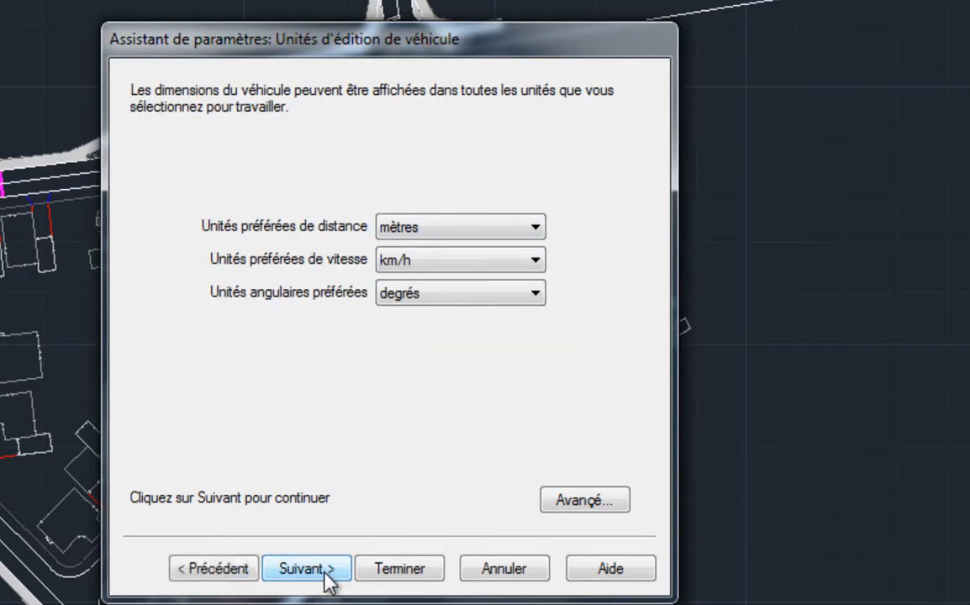
{"action": "left_click", "coordinate": [329, 578]}
{"action": "left_click", "coordinate": [329, 578]}
{"action": "left_click", "coordinate": [329, 578]}
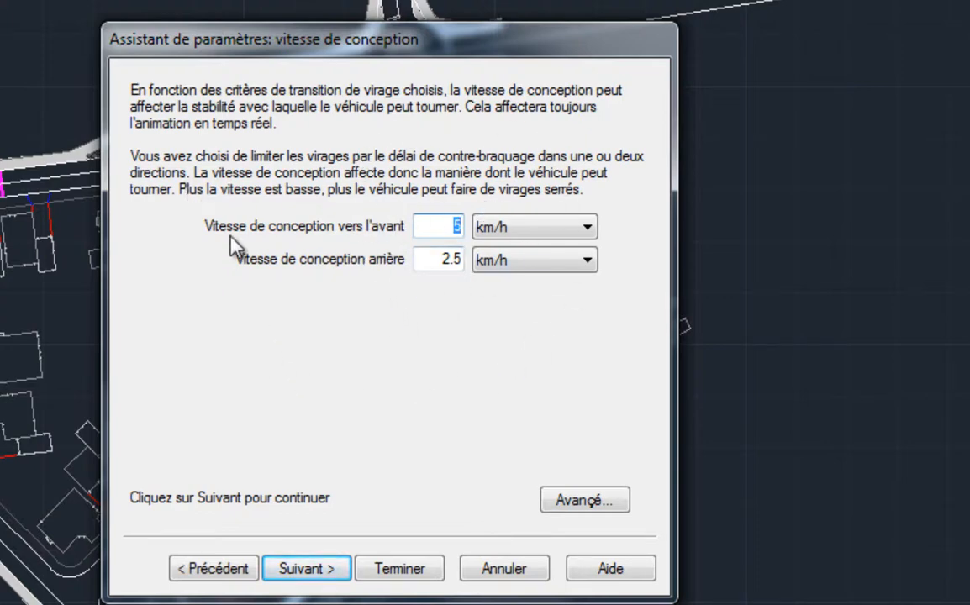
{"action": "left_click", "coordinate": [379, 566]}
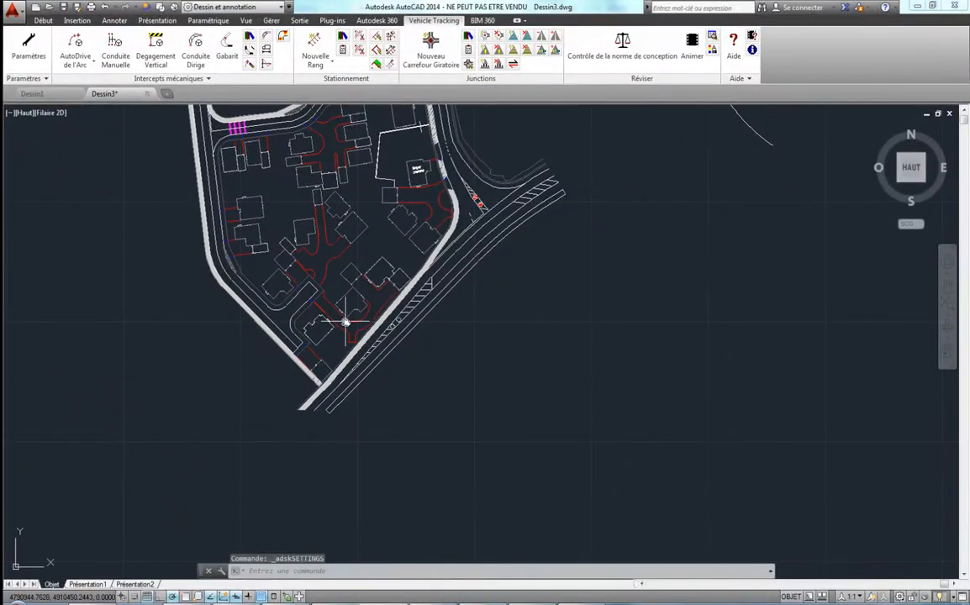
Step: Open the vehicle library and list the articulated vehicles of the French CERTU group
{"action": "scroll", "coordinate": [344, 322], "scroll_direction": "up", "scroll_amount": 3}
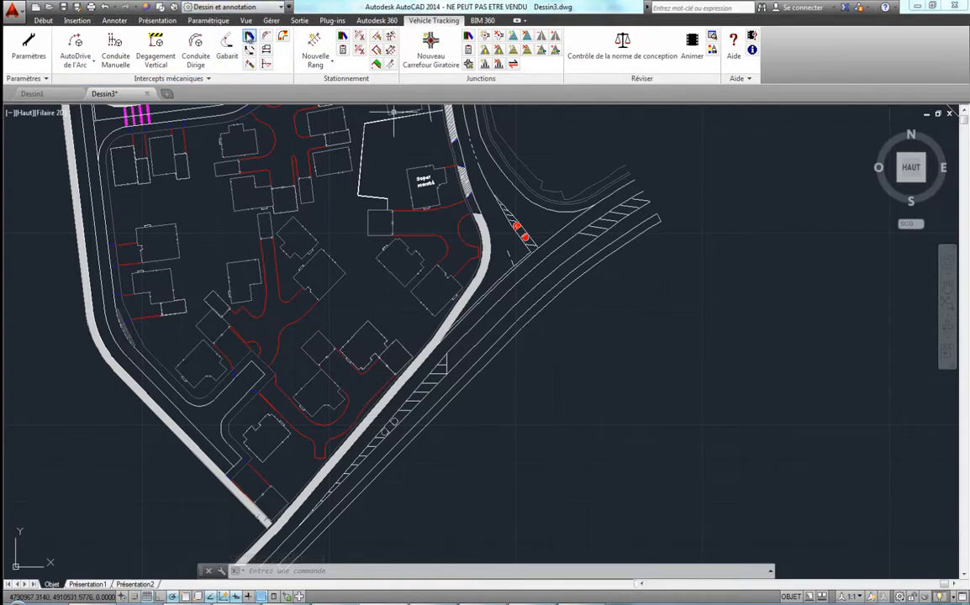
{"action": "left_click", "coordinate": [249, 37]}
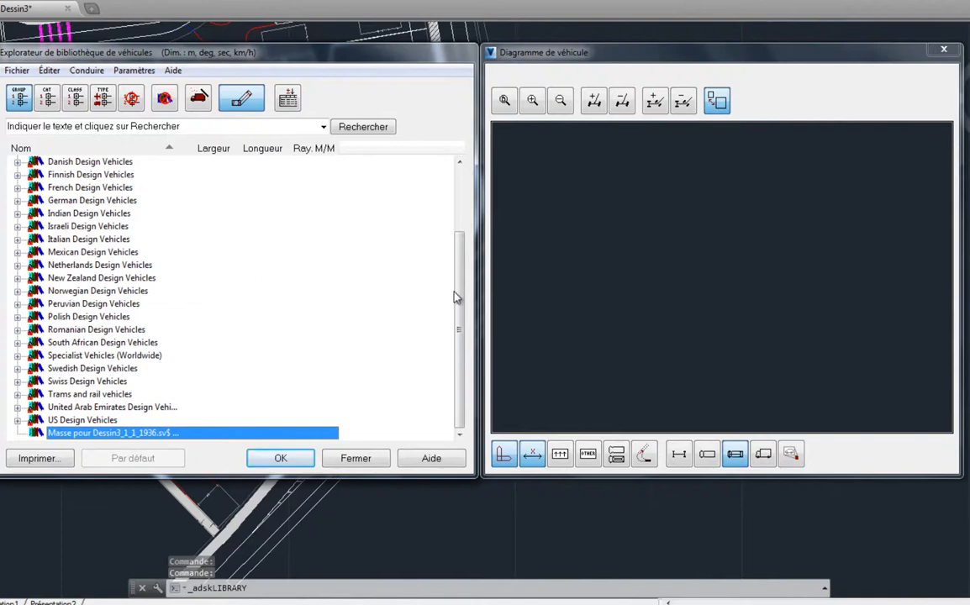
{"action": "left_click_drag", "start_coordinate": [459, 299], "coordinate": [466, 225]}
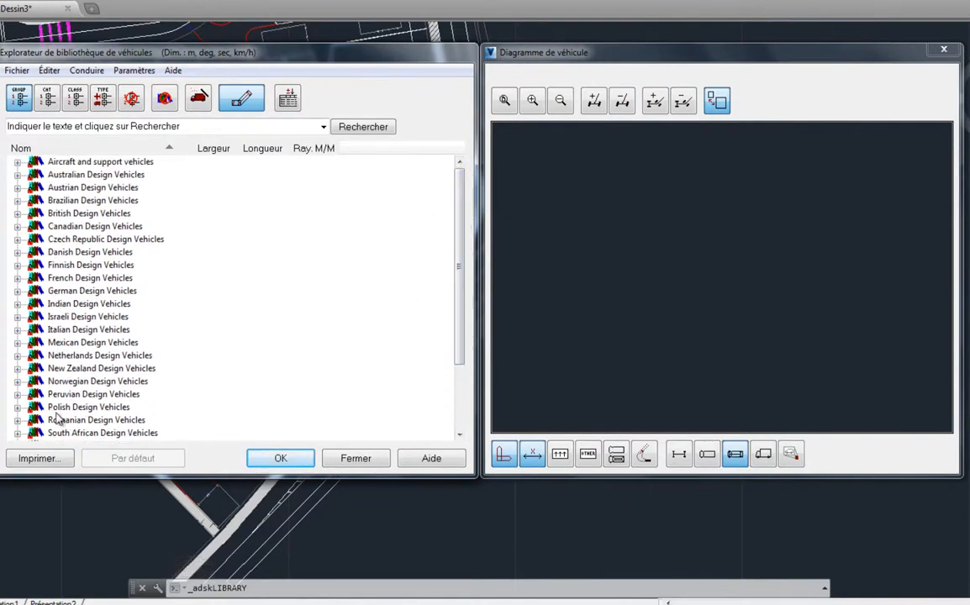
{"action": "left_click", "coordinate": [18, 278]}
{"action": "left_click", "coordinate": [54, 200]}
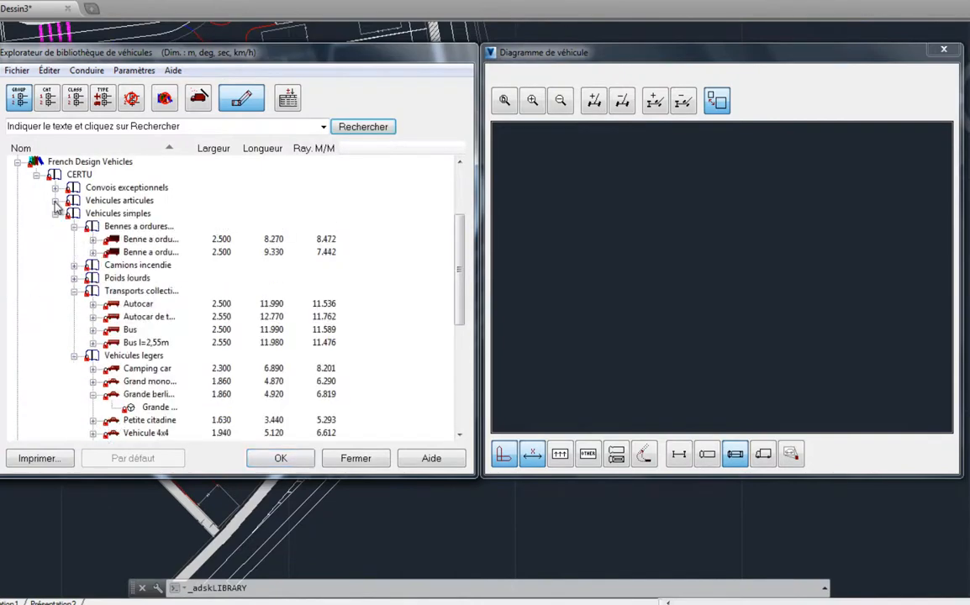
{"action": "left_click", "coordinate": [55, 215]}
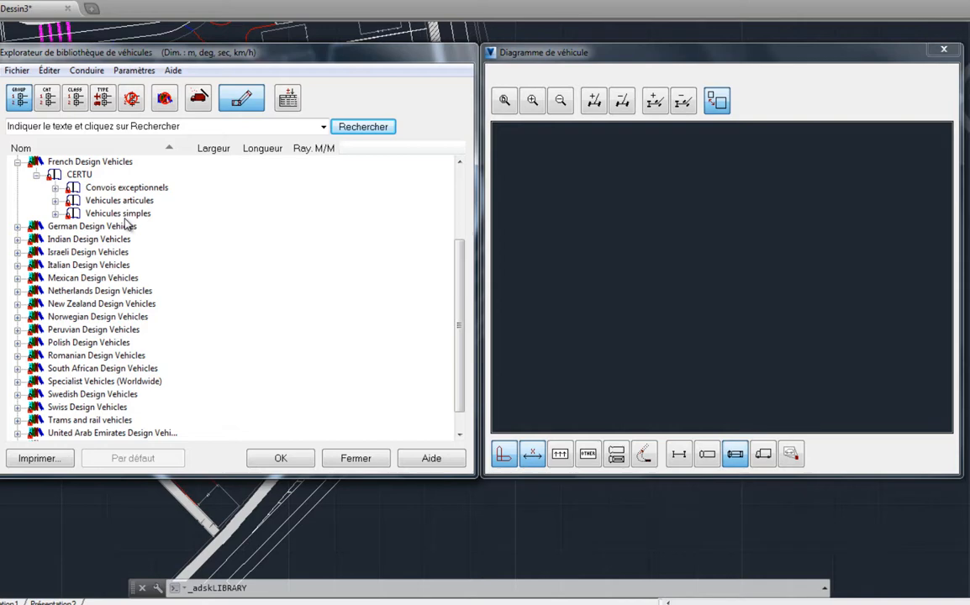
{"action": "left_click", "coordinate": [54, 201]}
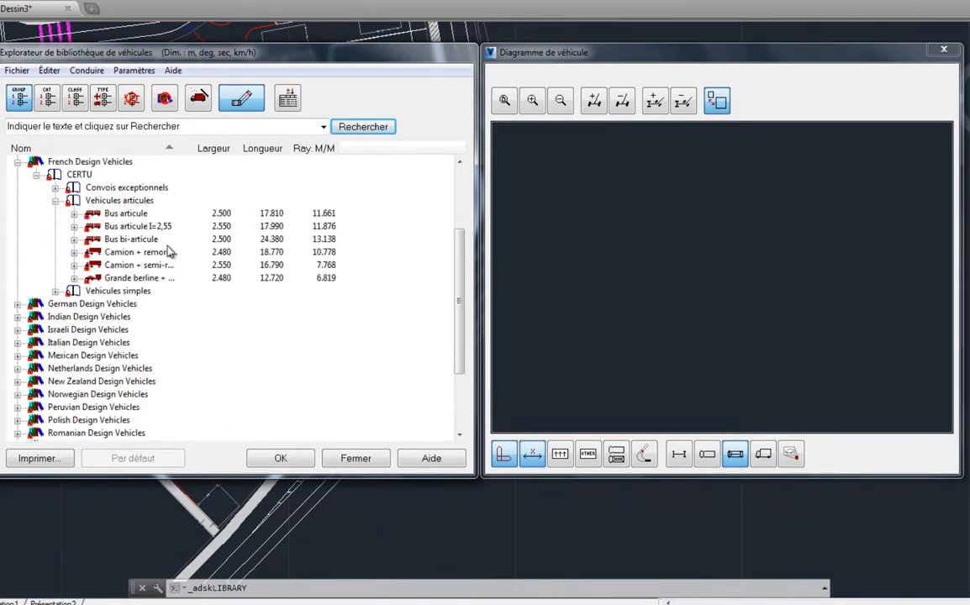
Step: Preview the diagrams of the car with caravan, the semi-trailer truck and the Camion + remorque
{"action": "left_click", "coordinate": [142, 279]}
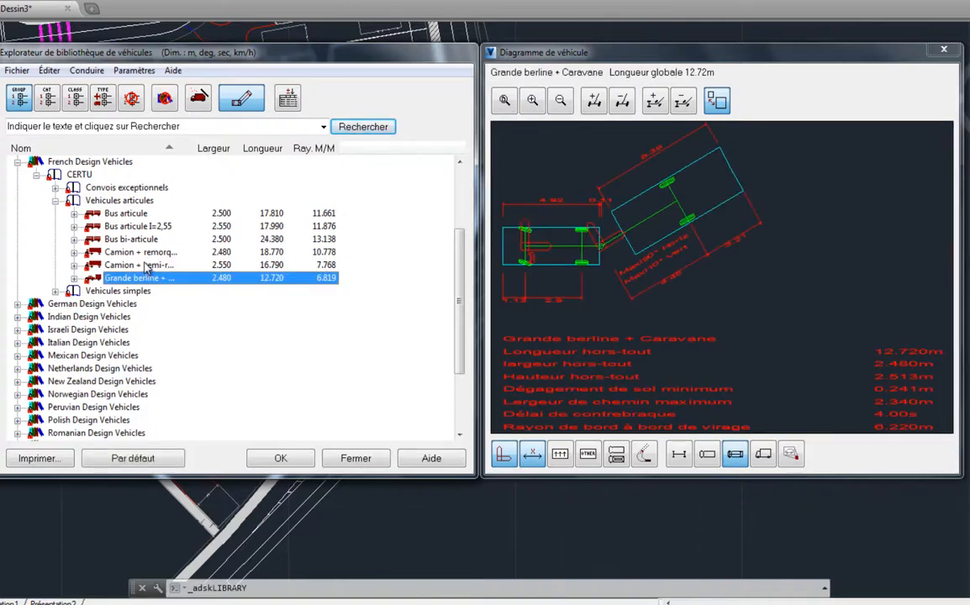
{"action": "left_click", "coordinate": [146, 265]}
{"action": "left_click", "coordinate": [136, 253]}
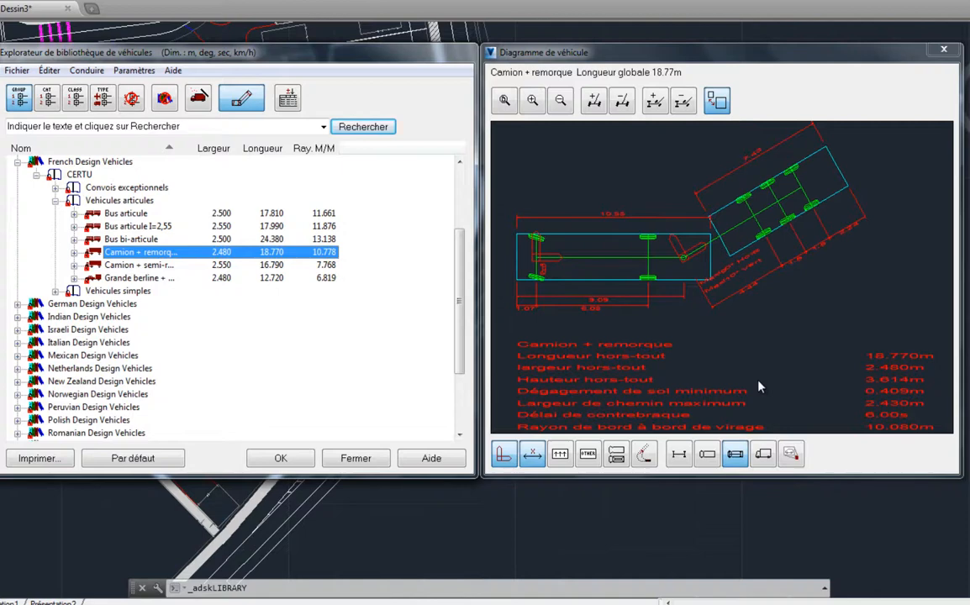
Step: Swing the trailer and steer the front wheels both ways in the Camion + remorque diagram, and display its turning paths
{"action": "left_click", "coordinate": [684, 101]}
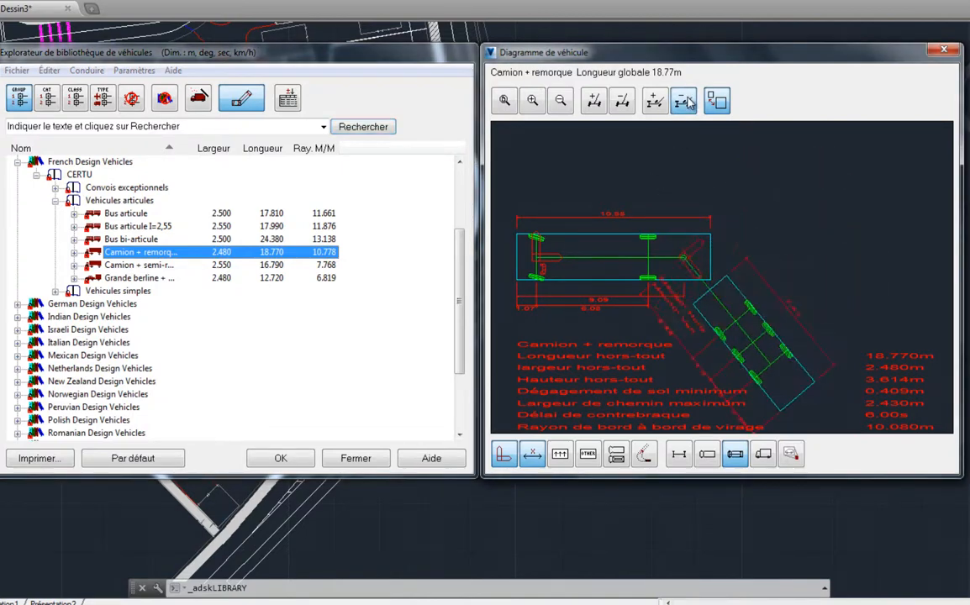
{"action": "left_click", "coordinate": [659, 102]}
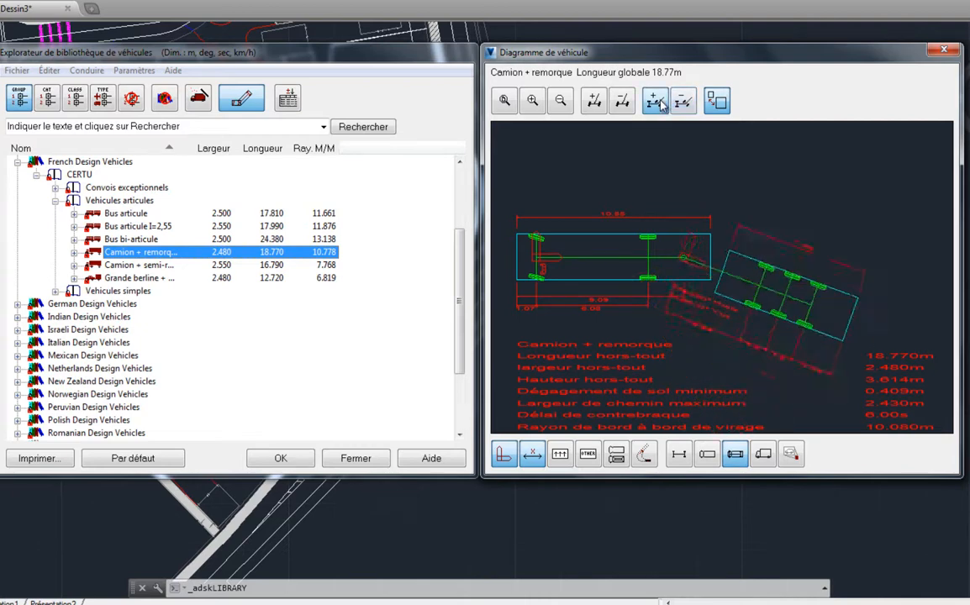
{"action": "left_click", "coordinate": [597, 101]}
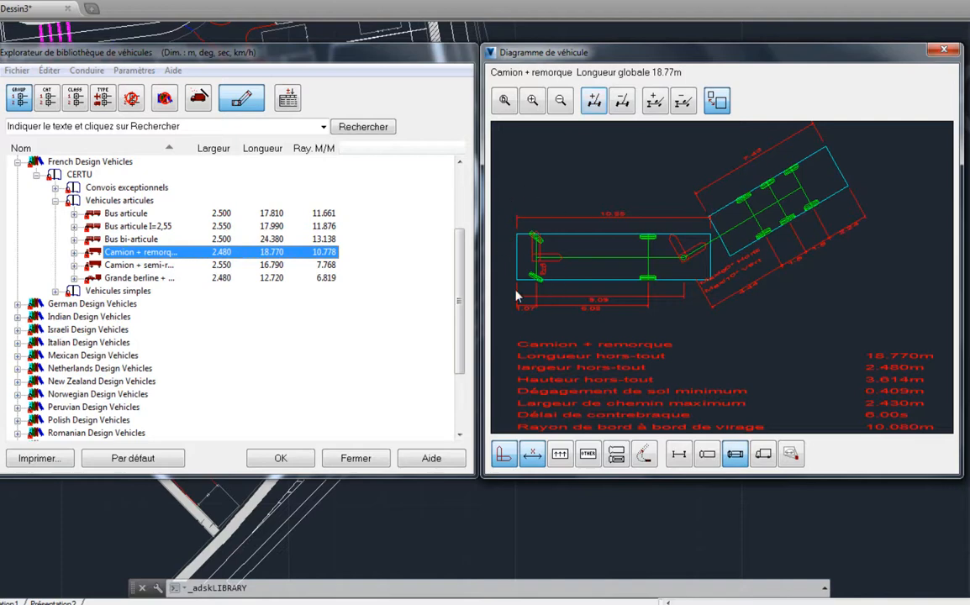
{"action": "left_click", "coordinate": [622, 105]}
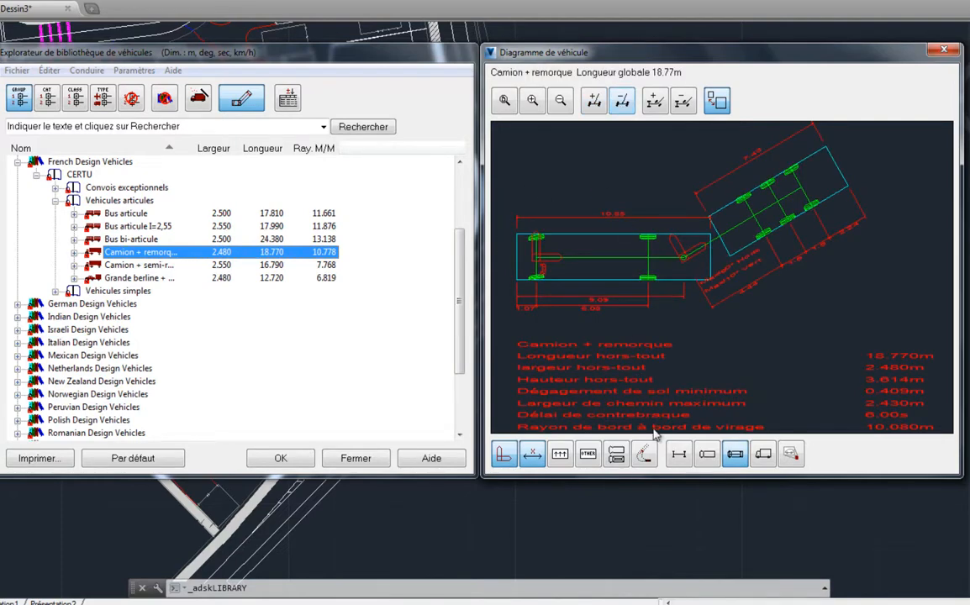
{"action": "left_click", "coordinate": [646, 455]}
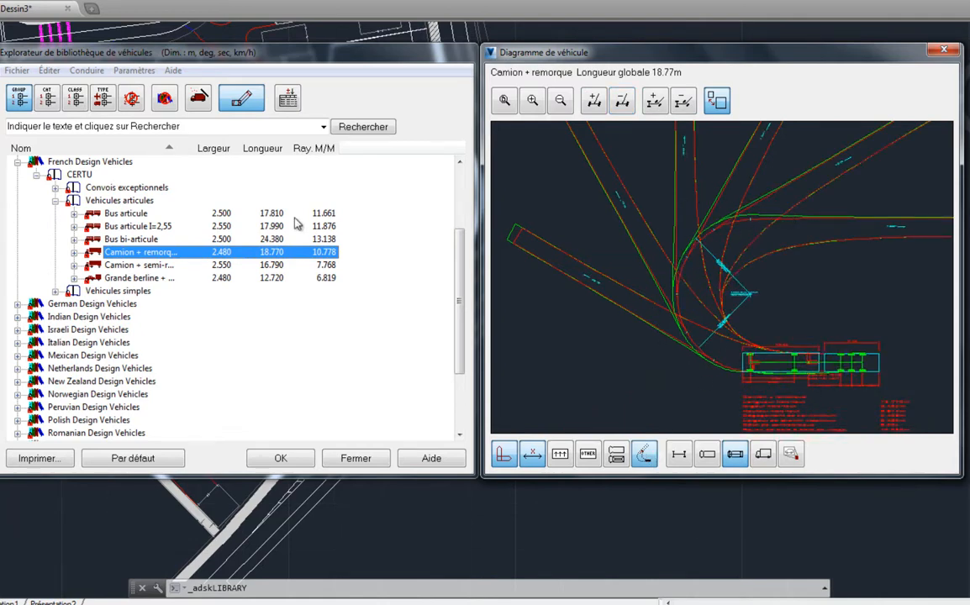
Step: Expand the CERTU Vehicules simples category and reduce its listing to the Vehicules legers models
{"action": "left_click", "coordinate": [118, 291]}
{"action": "left_click", "coordinate": [55, 291]}
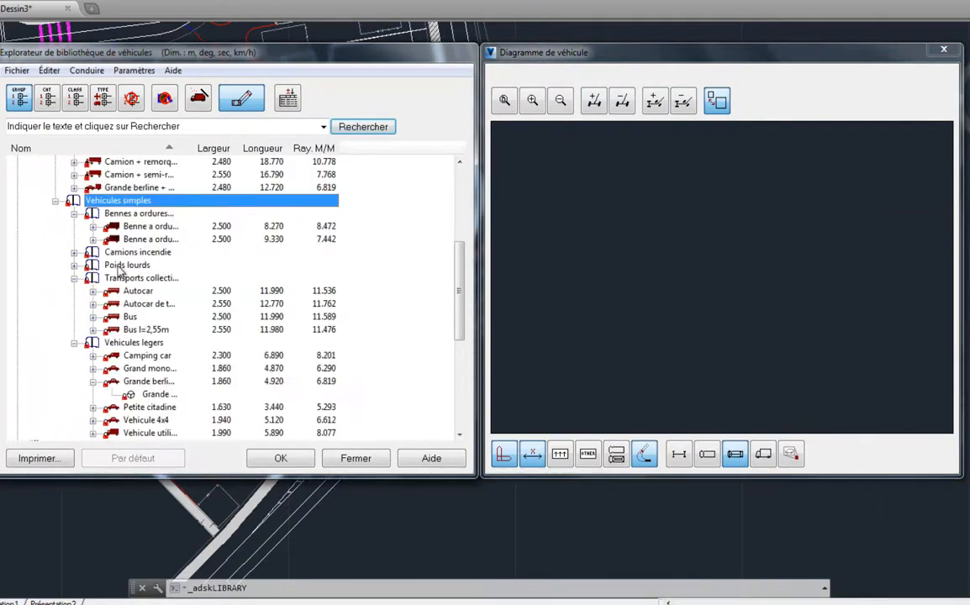
{"action": "left_click", "coordinate": [74, 214]}
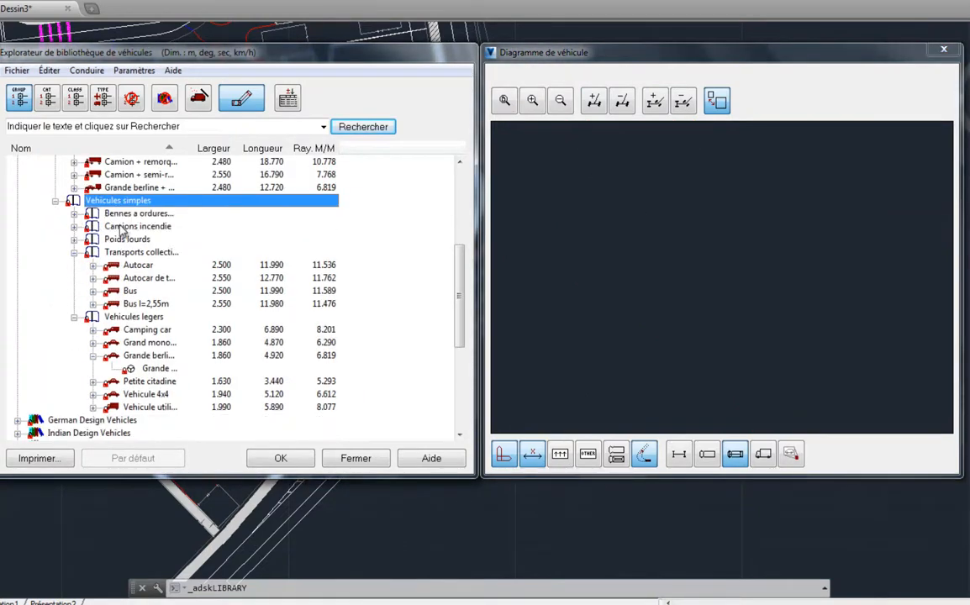
{"action": "left_click", "coordinate": [74, 253]}
{"action": "left_click", "coordinate": [74, 265]}
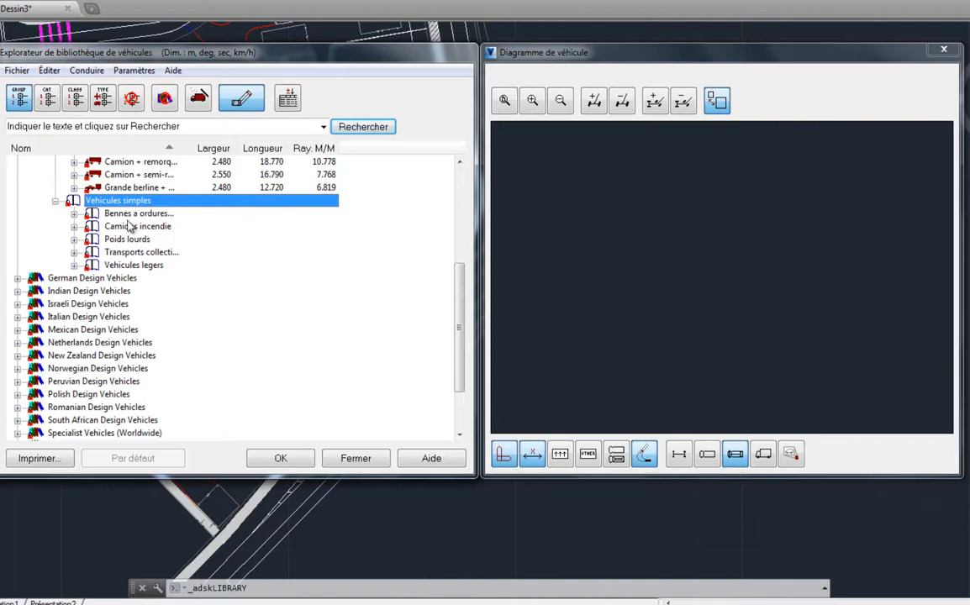
{"action": "left_click", "coordinate": [130, 265]}
{"action": "left_click", "coordinate": [74, 265]}
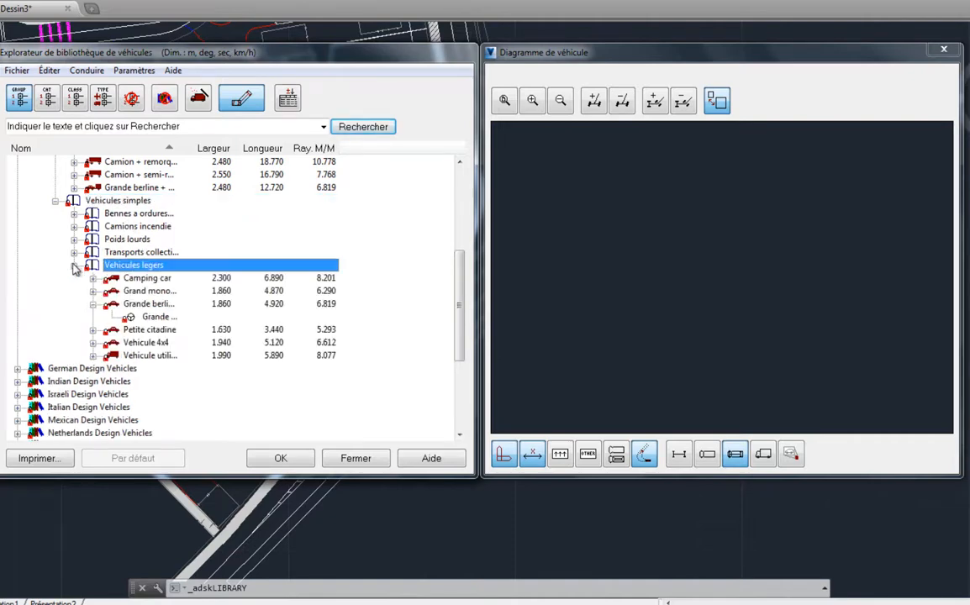
Step: Preview the turning diagrams of the Grand monospace, the Grande berline and the Vehicule 4x4
{"action": "left_click", "coordinate": [139, 291]}
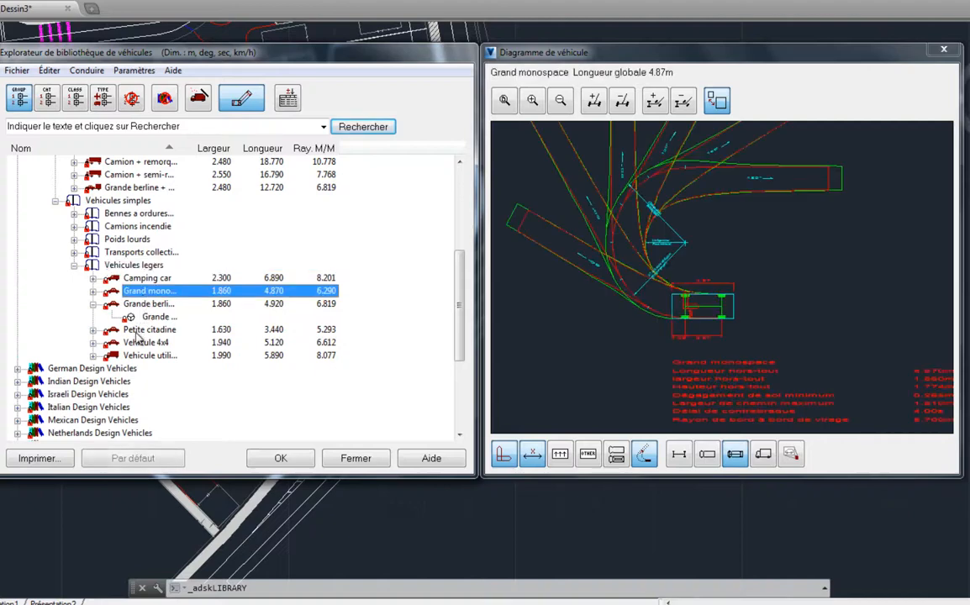
{"action": "left_click", "coordinate": [142, 304]}
{"action": "left_click", "coordinate": [152, 344]}
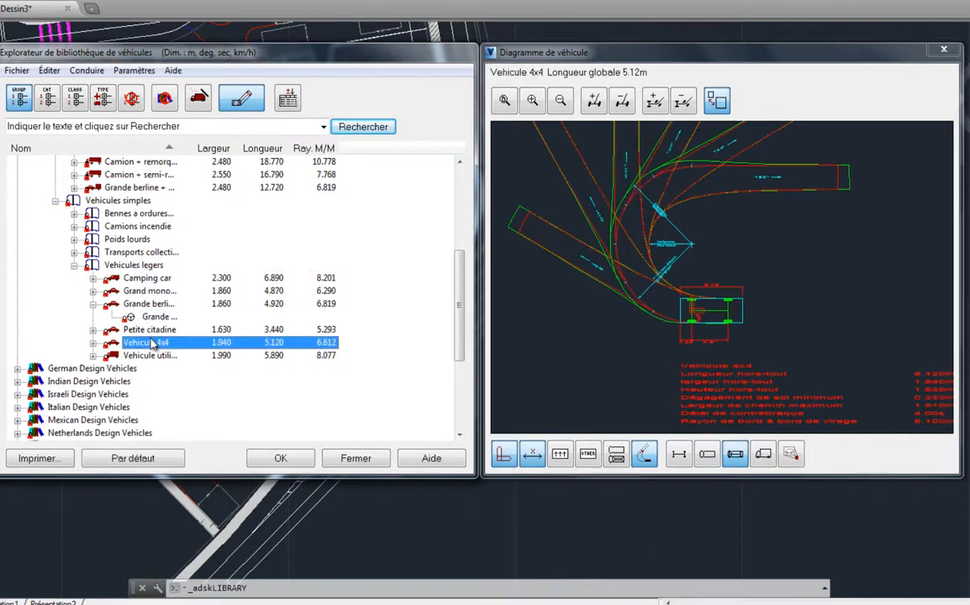
Step: Collapse the Vehicules simples, CERTU and French Design Vehicles branches of the library
{"action": "left_click", "coordinate": [55, 200]}
{"action": "scroll", "coordinate": [135, 214], "scroll_direction": "up", "scroll_amount": 5}
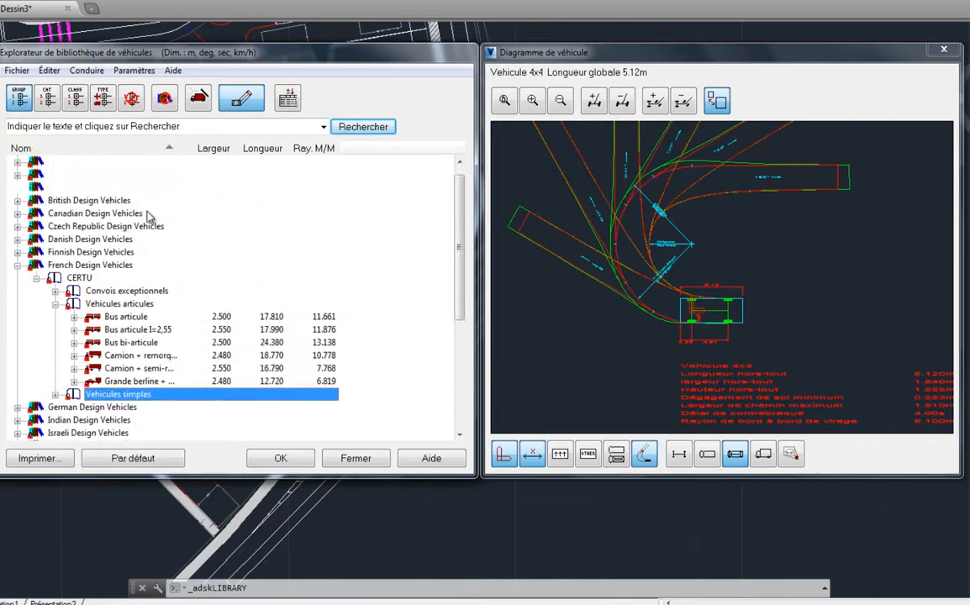
{"action": "left_click", "coordinate": [34, 277]}
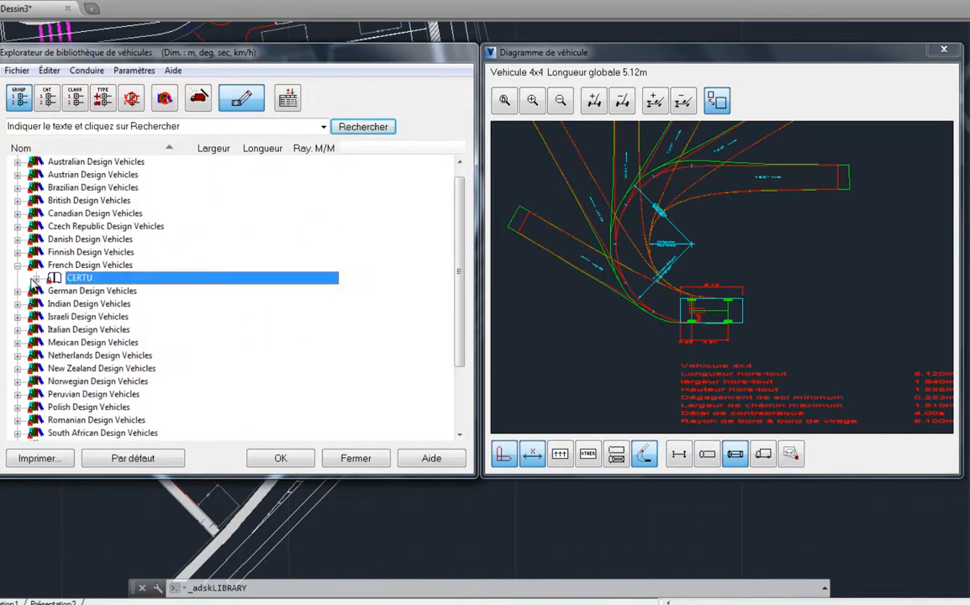
{"action": "left_click", "coordinate": [17, 266]}
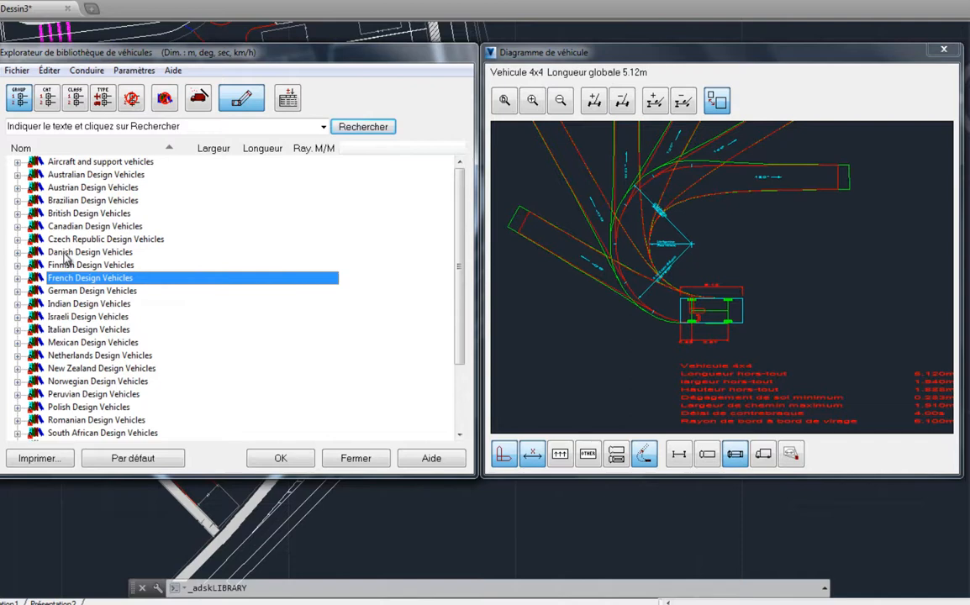
Step: Preview the Cessna 172R from the private / light aircraft in Aircraft and support vehicles, and hide its turning paths
{"action": "left_click", "coordinate": [18, 161]}
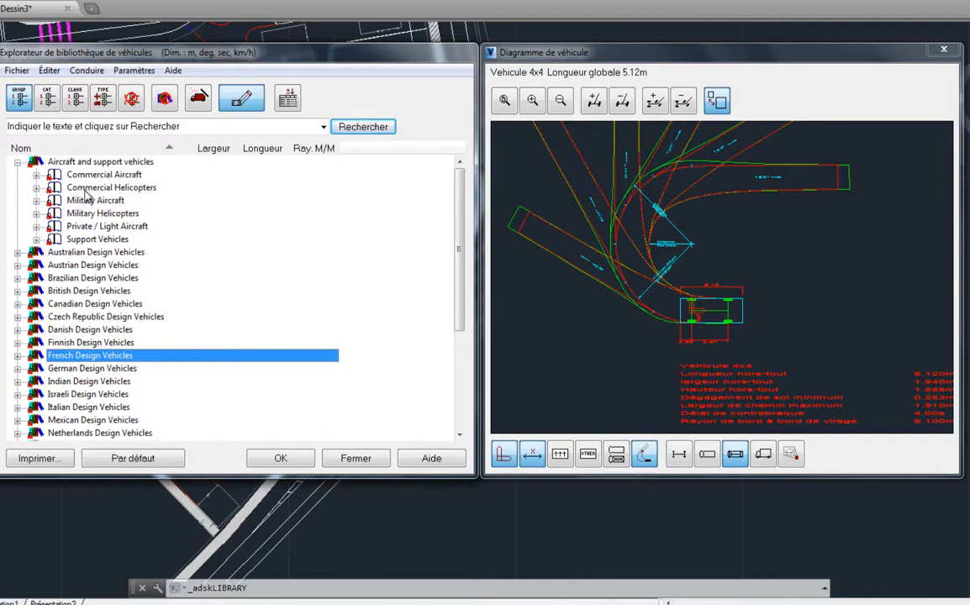
{"action": "left_click", "coordinate": [37, 227]}
{"action": "left_click", "coordinate": [93, 241]}
{"action": "left_click", "coordinate": [92, 254]}
{"action": "left_click", "coordinate": [55, 253]}
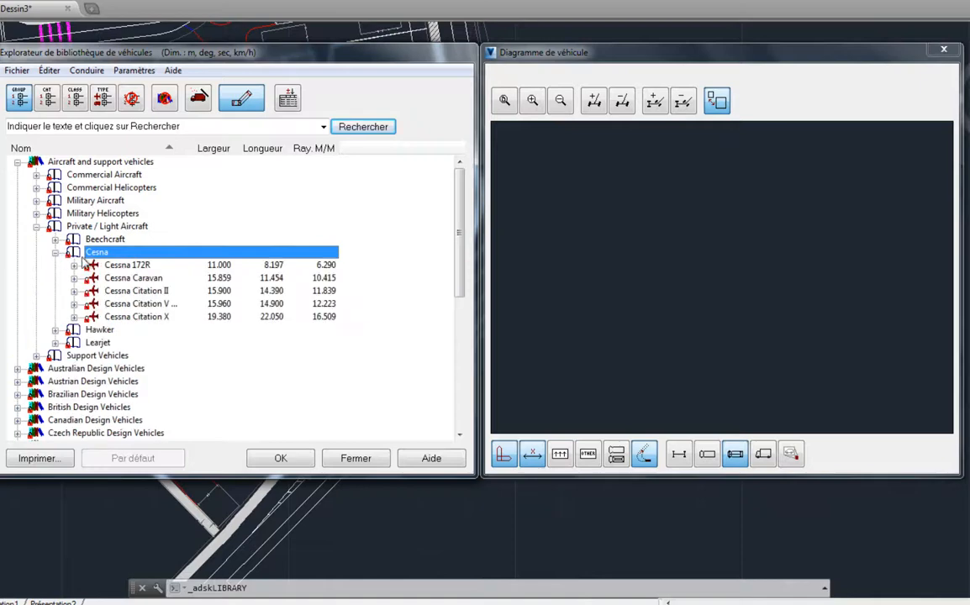
{"action": "left_click", "coordinate": [122, 266]}
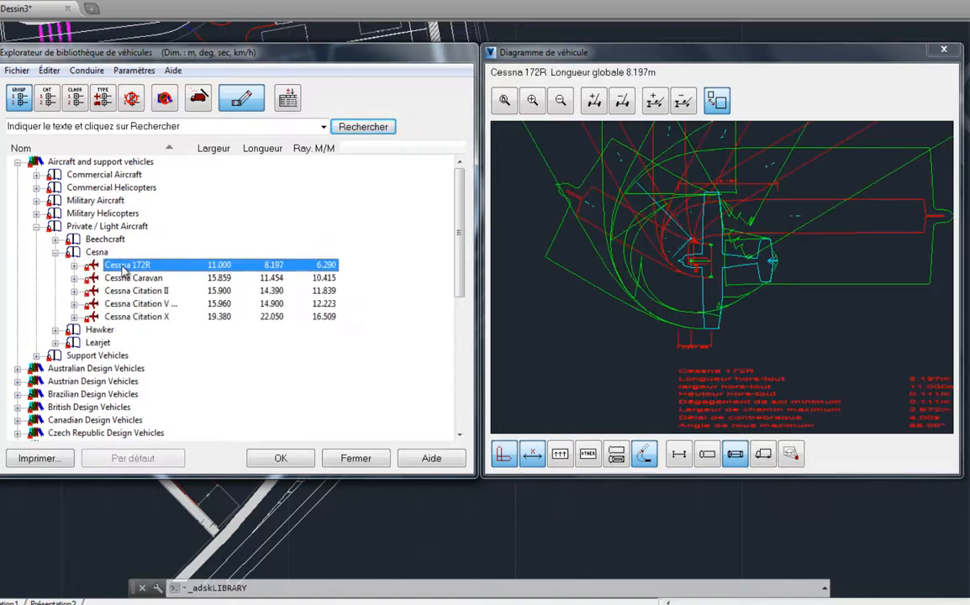
{"action": "left_click", "coordinate": [643, 458]}
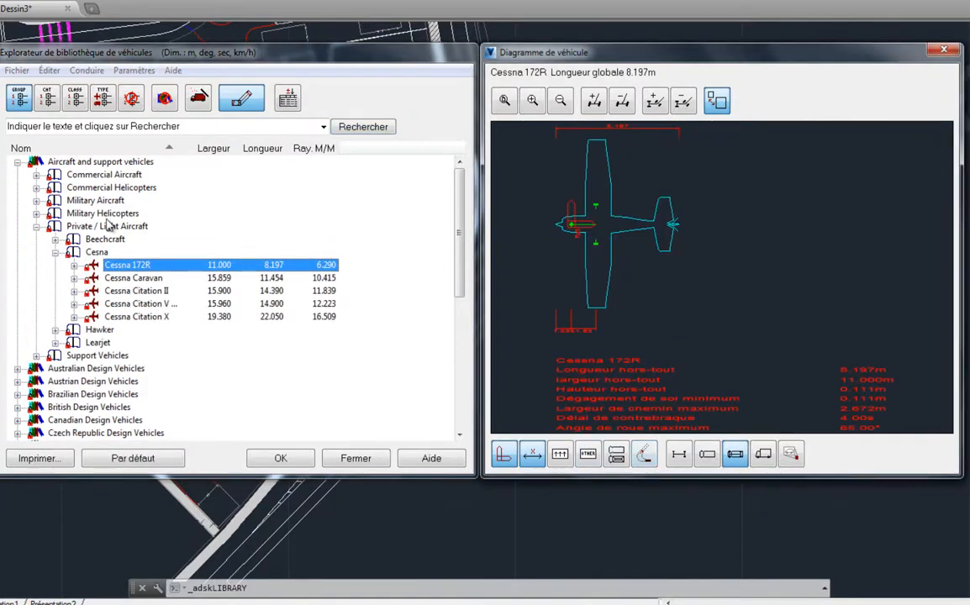
Step: Close the private / light aircraft group and preview the Charlatte T135 Electric Tug + 3 Dollys from the Baggage Trains support vehicles
{"action": "left_click", "coordinate": [37, 227]}
{"action": "left_click", "coordinate": [36, 240]}
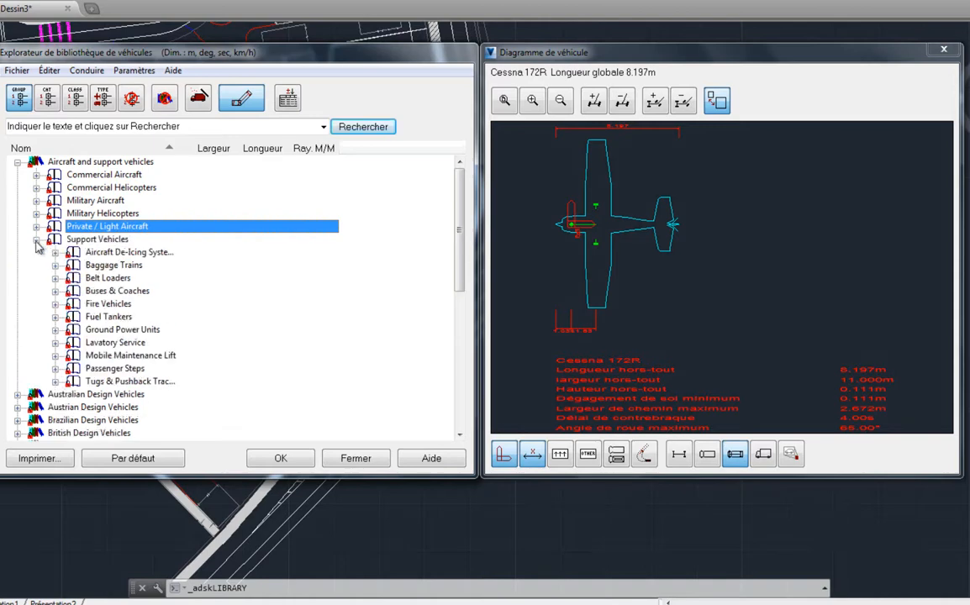
{"action": "left_click", "coordinate": [84, 265]}
{"action": "left_click", "coordinate": [56, 264]}
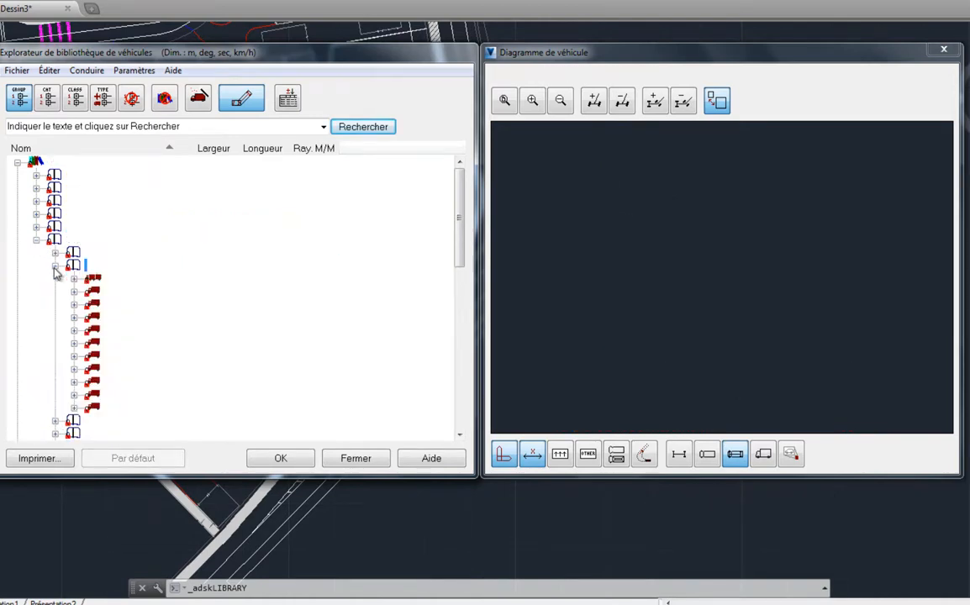
{"action": "left_click", "coordinate": [118, 277]}
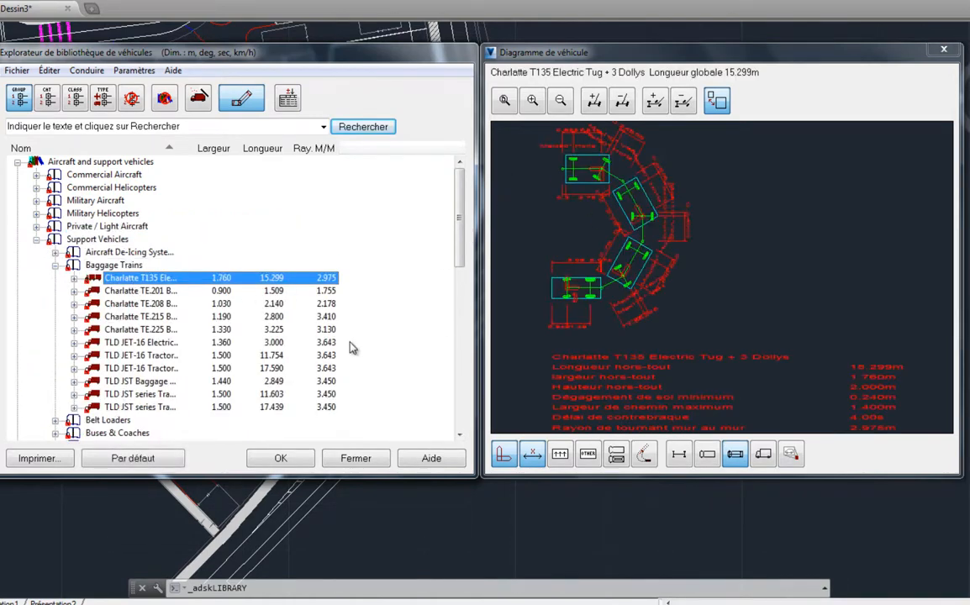
Step: Collapse the Baggage Trains, Support Vehicles and Aircraft and support vehicles branches of the library
{"action": "left_click", "coordinate": [56, 264]}
{"action": "left_click", "coordinate": [36, 239]}
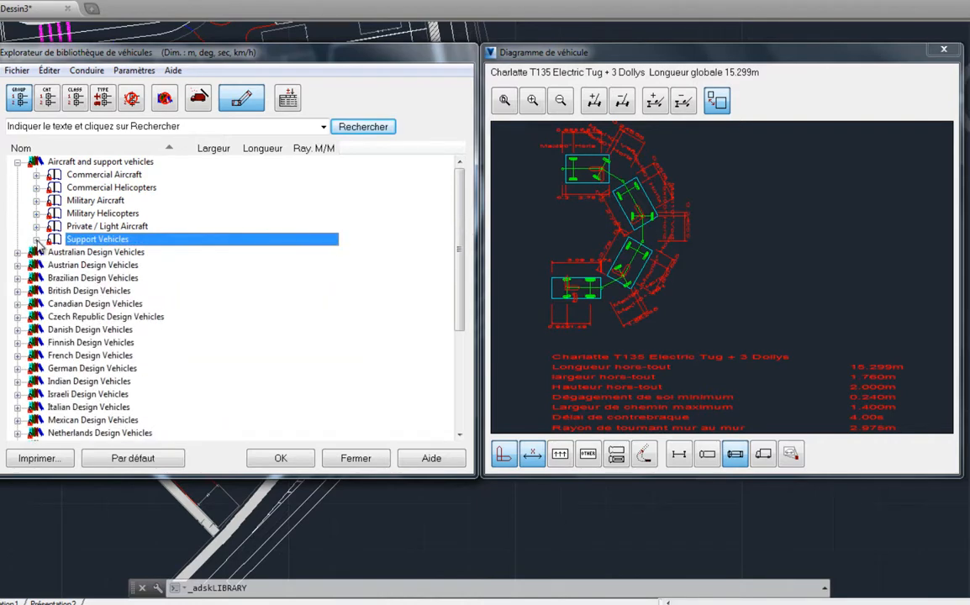
{"action": "left_click", "coordinate": [18, 162]}
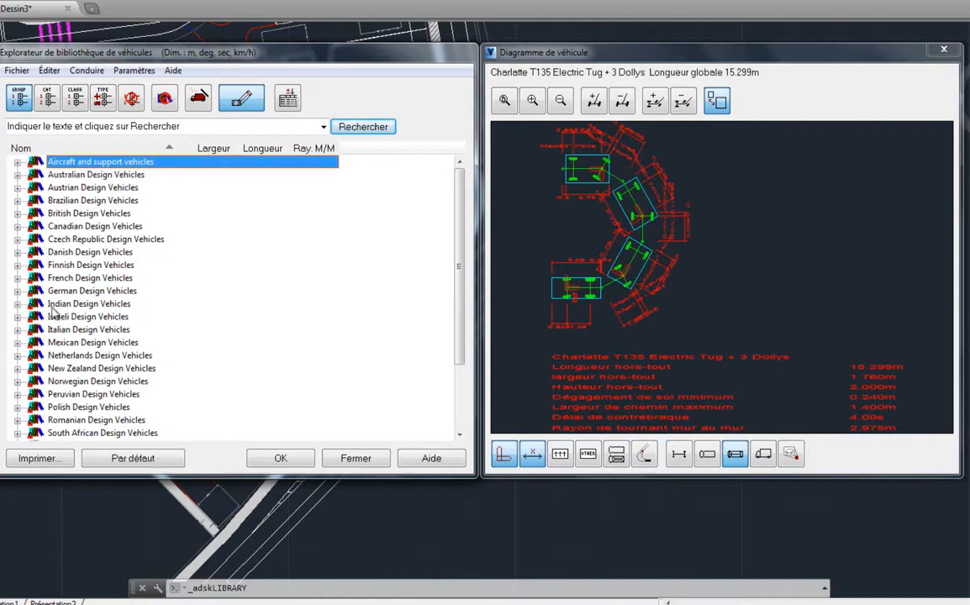
Step: Expand Trams and rail vehicles and preview the Bordeaux 7 car, Bordeaux 5 car and Breda 3 car trams
{"action": "scroll", "coordinate": [55, 318], "scroll_direction": "down", "scroll_amount": 3}
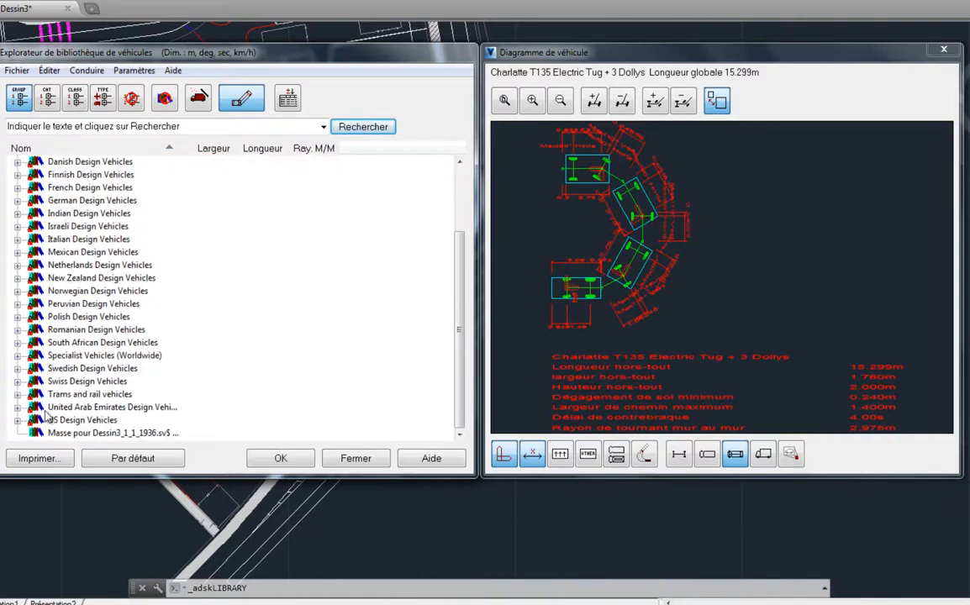
{"action": "left_click", "coordinate": [18, 396]}
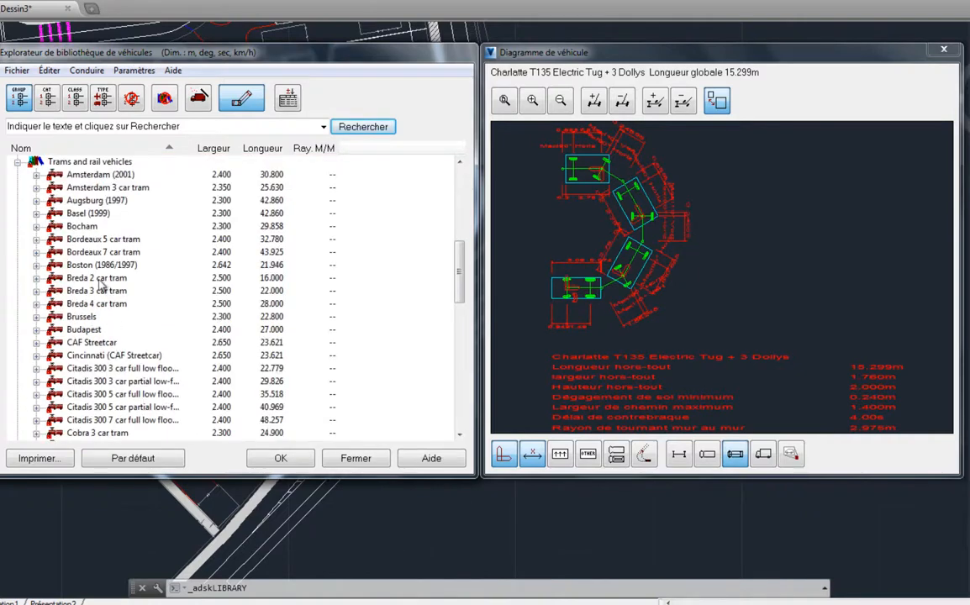
{"action": "left_click", "coordinate": [82, 253]}
{"action": "left_click", "coordinate": [81, 239]}
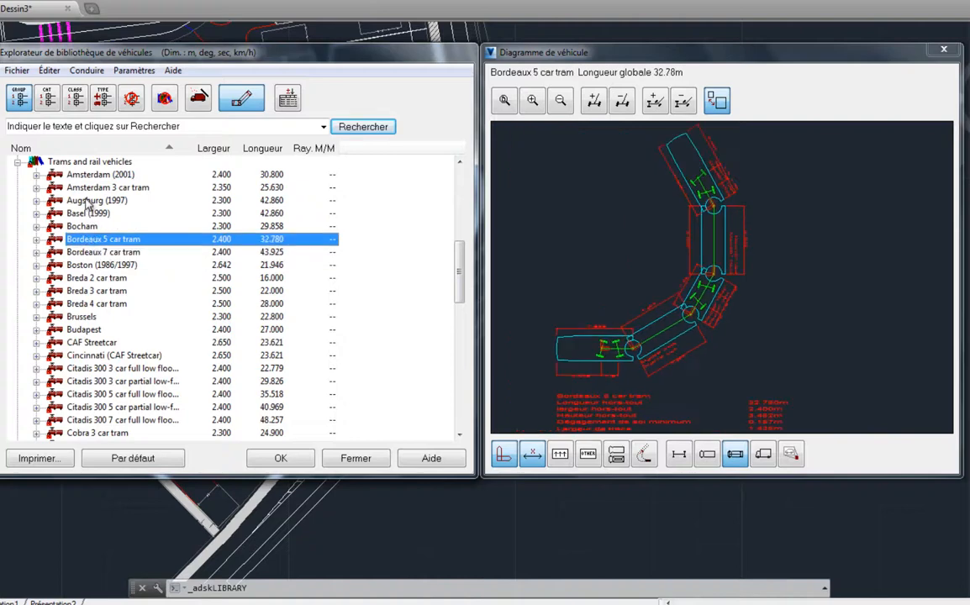
{"action": "left_click", "coordinate": [84, 291]}
Step: Preview the diagrams of the Citadis 300 7 car full low floor, Freiburg 5 car and New Jersey (1999/2004) trams
{"action": "scroll", "coordinate": [85, 299], "scroll_direction": "down", "scroll_amount": 4}
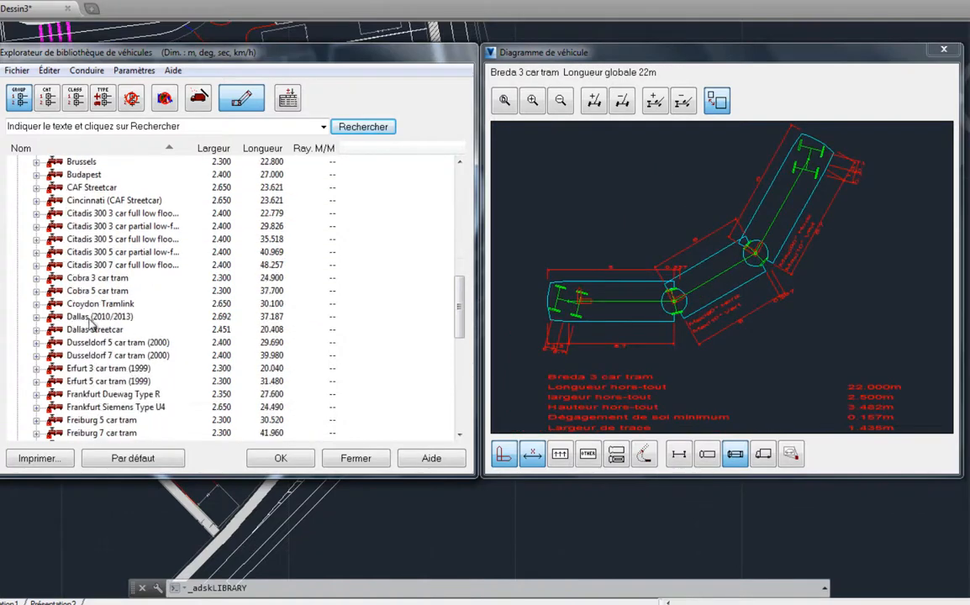
{"action": "left_click", "coordinate": [88, 264]}
{"action": "scroll", "coordinate": [89, 286], "scroll_direction": "down", "scroll_amount": 4}
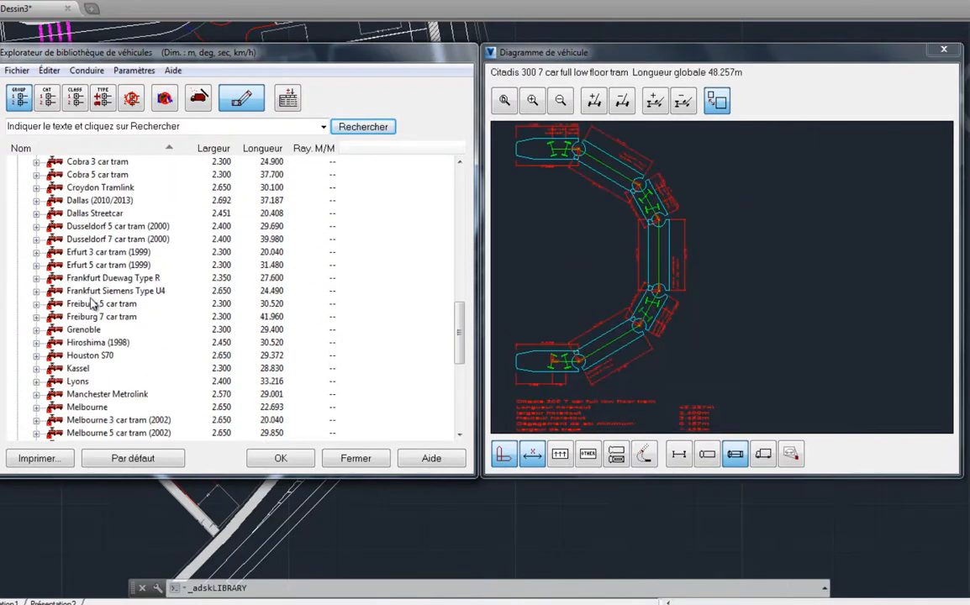
{"action": "left_click", "coordinate": [91, 305]}
{"action": "scroll", "coordinate": [91, 307], "scroll_direction": "down", "scroll_amount": 2}
{"action": "left_click", "coordinate": [90, 330]}
Step: Preview the diagrams of the Santa Clara (2001), United Streetcar 100, Turin and United Streetcar 200 trams
{"action": "scroll", "coordinate": [90, 329], "scroll_direction": "down", "scroll_amount": 2}
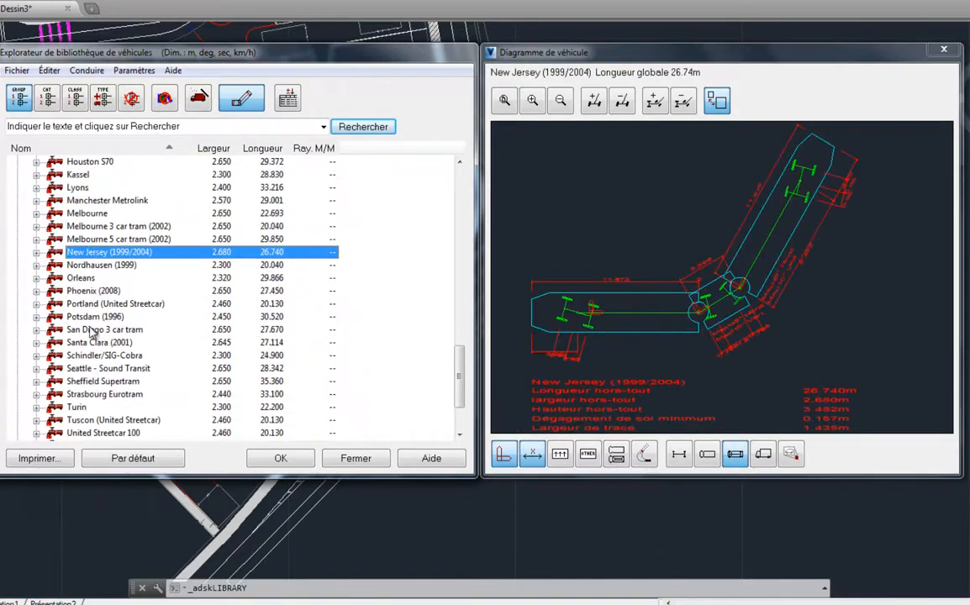
{"action": "left_click", "coordinate": [90, 340]}
{"action": "scroll", "coordinate": [91, 353], "scroll_direction": "down", "scroll_amount": 1}
{"action": "scroll", "coordinate": [90, 358], "scroll_direction": "down", "scroll_amount": 1}
{"action": "left_click", "coordinate": [90, 356]}
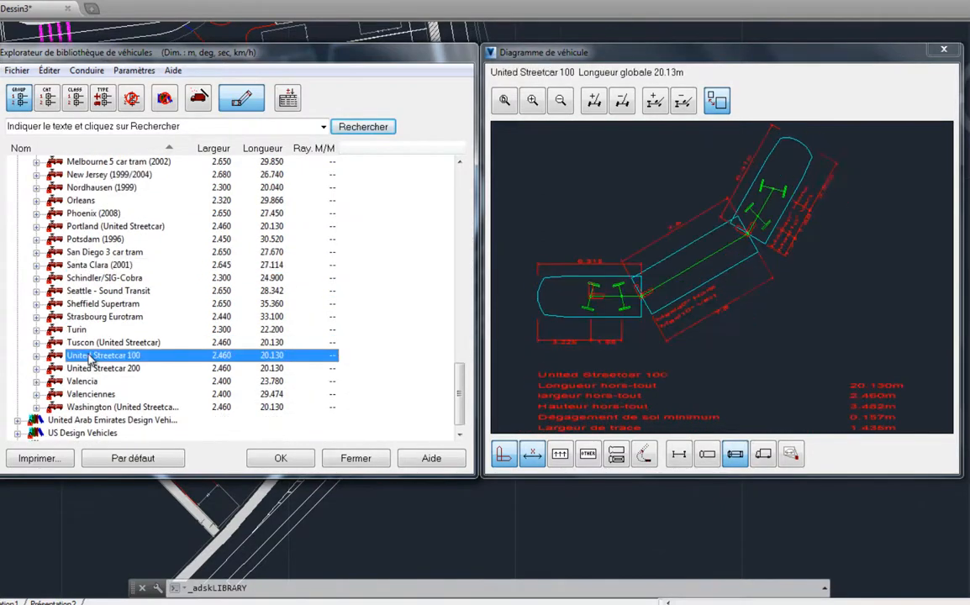
{"action": "left_click", "coordinate": [84, 331]}
{"action": "left_click", "coordinate": [89, 369]}
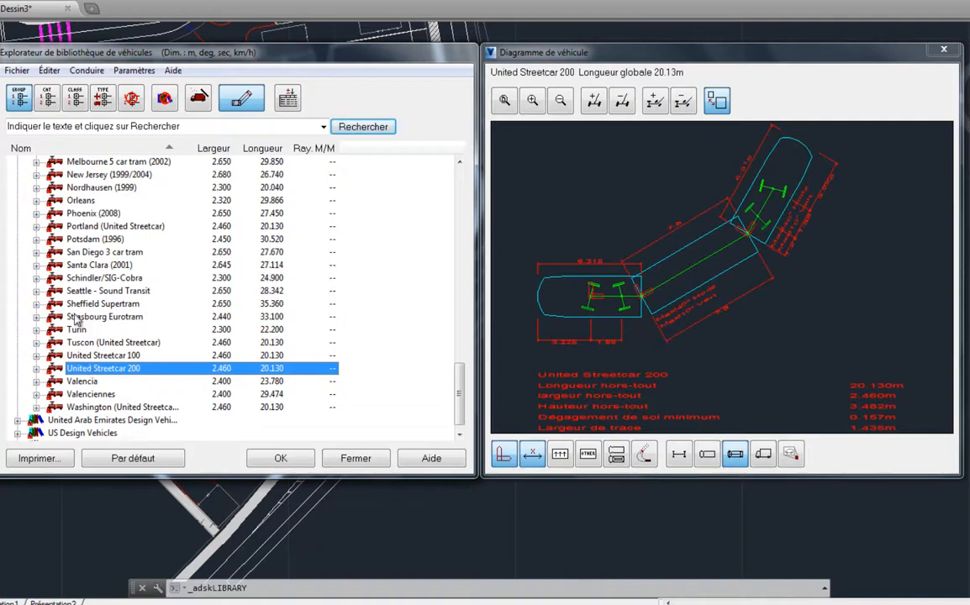
Step: Collapse the Trams and rail vehicles branch of the library
{"action": "scroll", "coordinate": [459, 382], "scroll_direction": "up", "scroll_amount": 1}
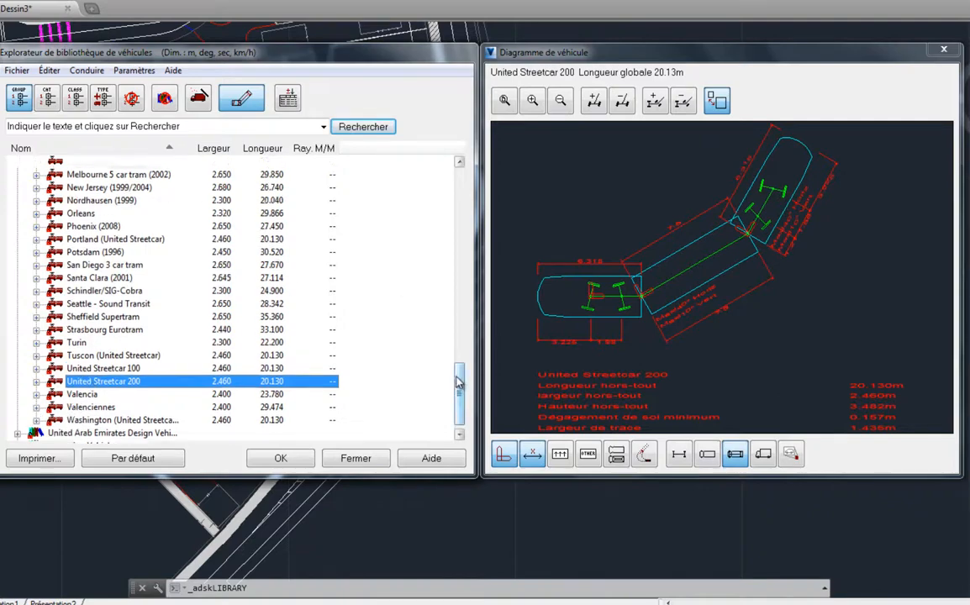
{"action": "scroll", "coordinate": [459, 382], "scroll_direction": "up", "scroll_amount": 15}
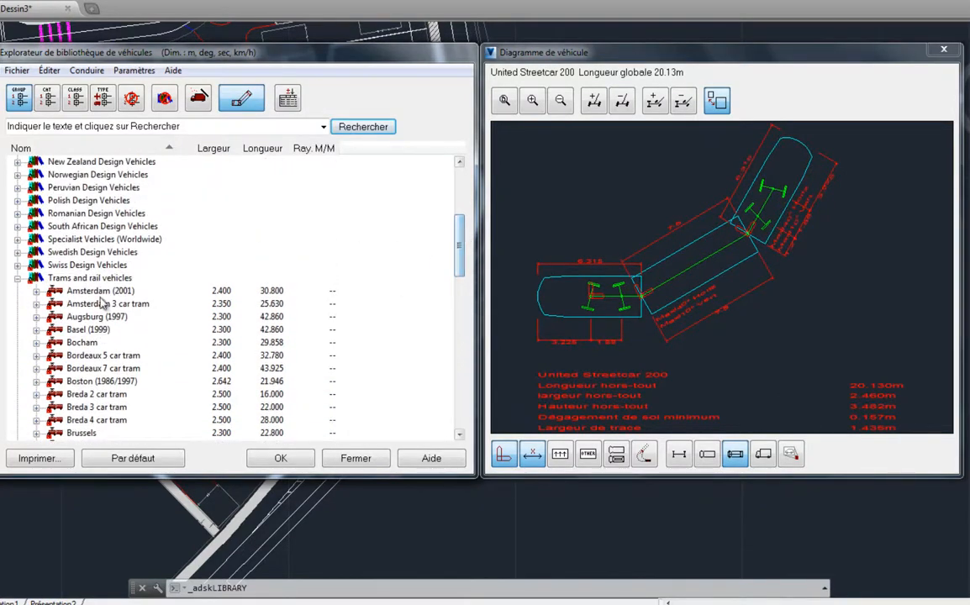
{"action": "left_click", "coordinate": [18, 278]}
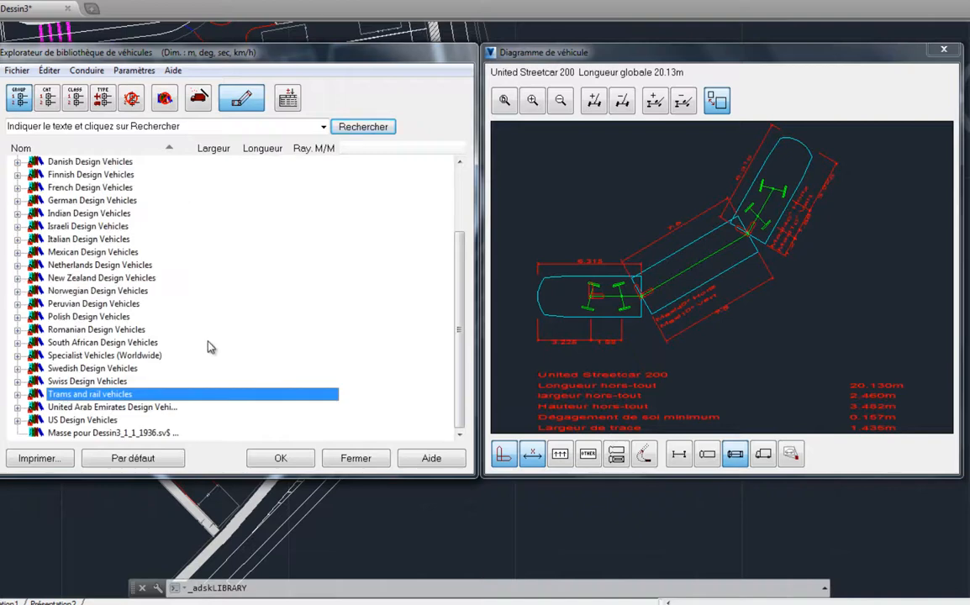
Step: View the assistant for defining a new simple vehicle, cancel it and close the vehicle library
{"action": "left_click", "coordinate": [198, 97]}
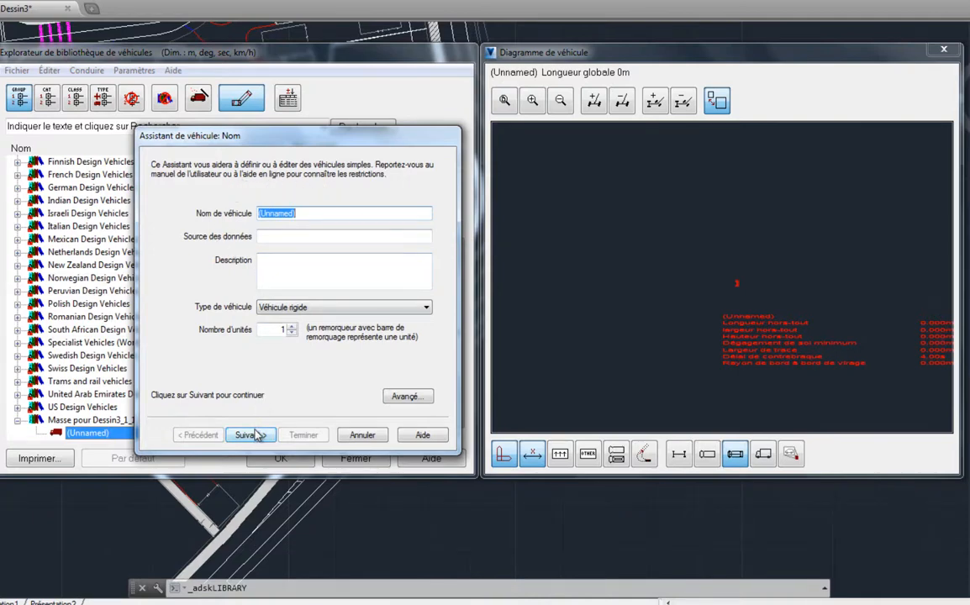
{"action": "left_click", "coordinate": [364, 435]}
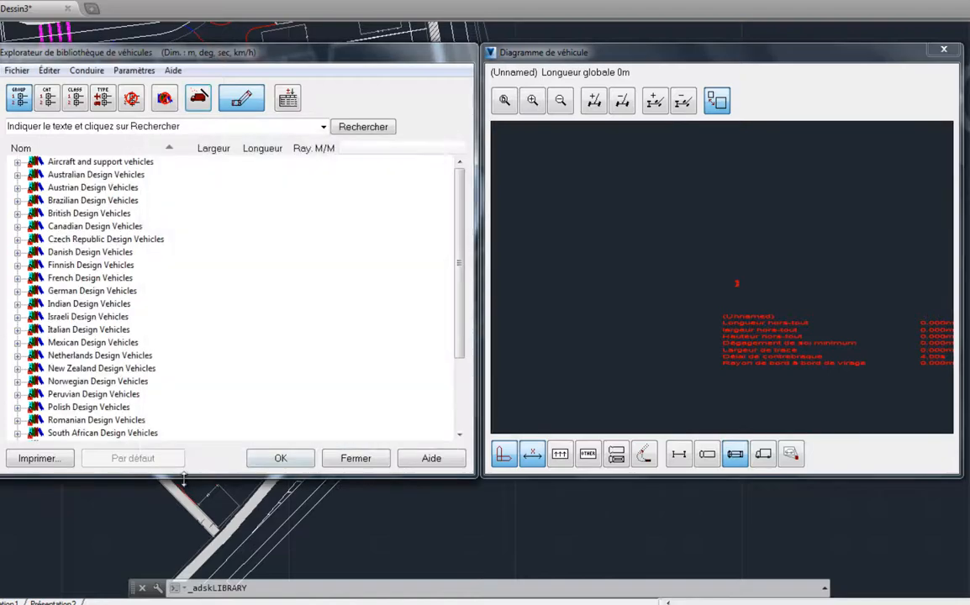
{"action": "left_click", "coordinate": [356, 459]}
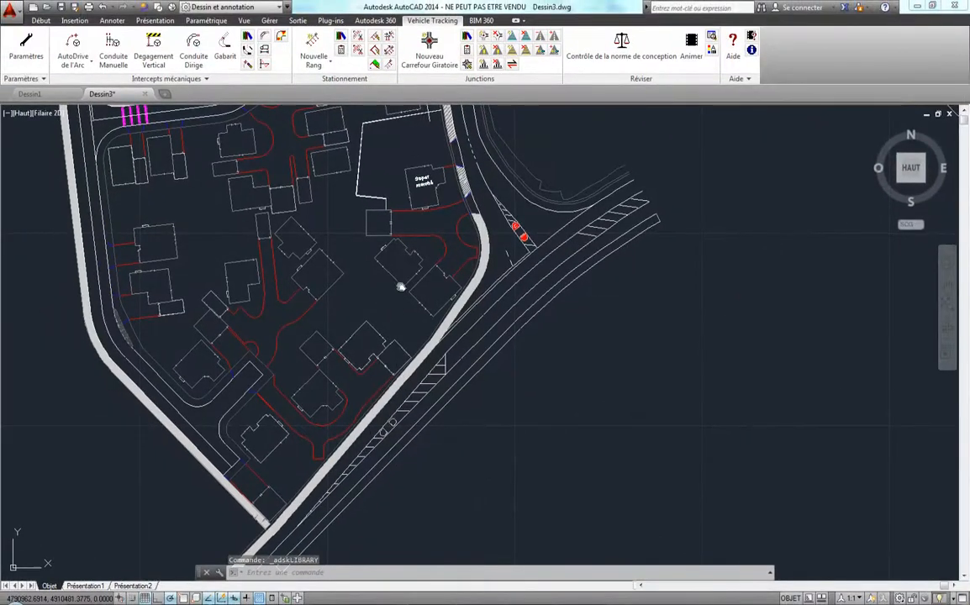
Step: Start an AutoDrive arc path with the Camion + remorque from the French CERTU articulated vehicles, without making it the default vehicle
{"action": "middle_click_drag", "start_coordinate": [401, 288], "coordinate": [412, 217]}
{"action": "scroll", "coordinate": [412, 216], "scroll_direction": "up", "scroll_amount": 1}
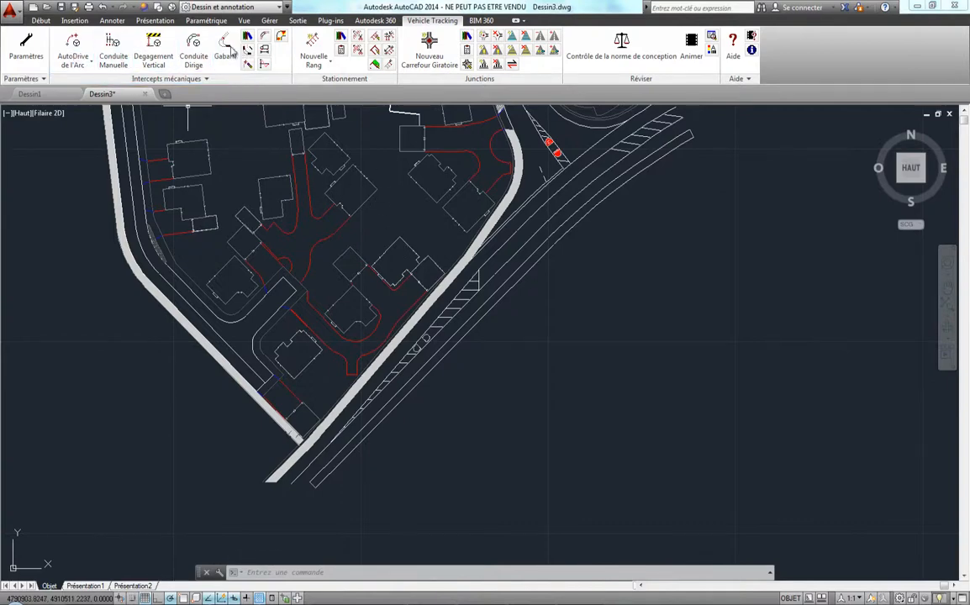
{"action": "left_click", "coordinate": [73, 42]}
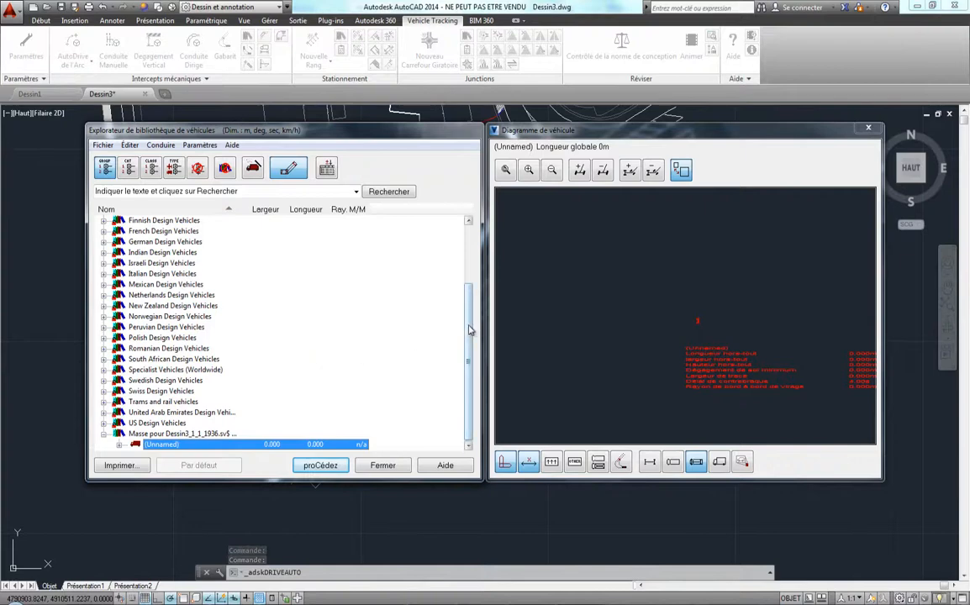
{"action": "left_click_drag", "start_coordinate": [470, 331], "coordinate": [465, 283]}
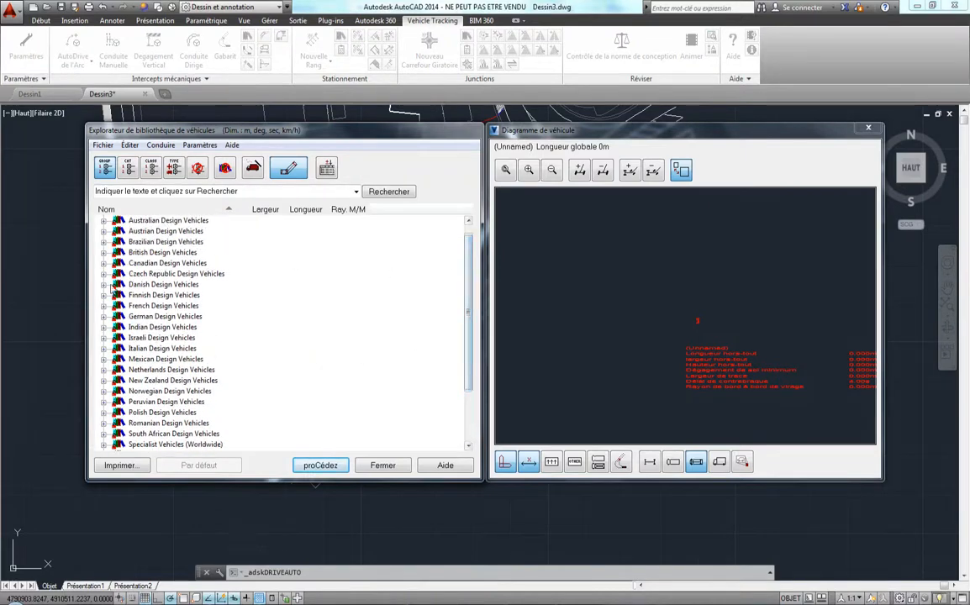
{"action": "left_click", "coordinate": [104, 306]}
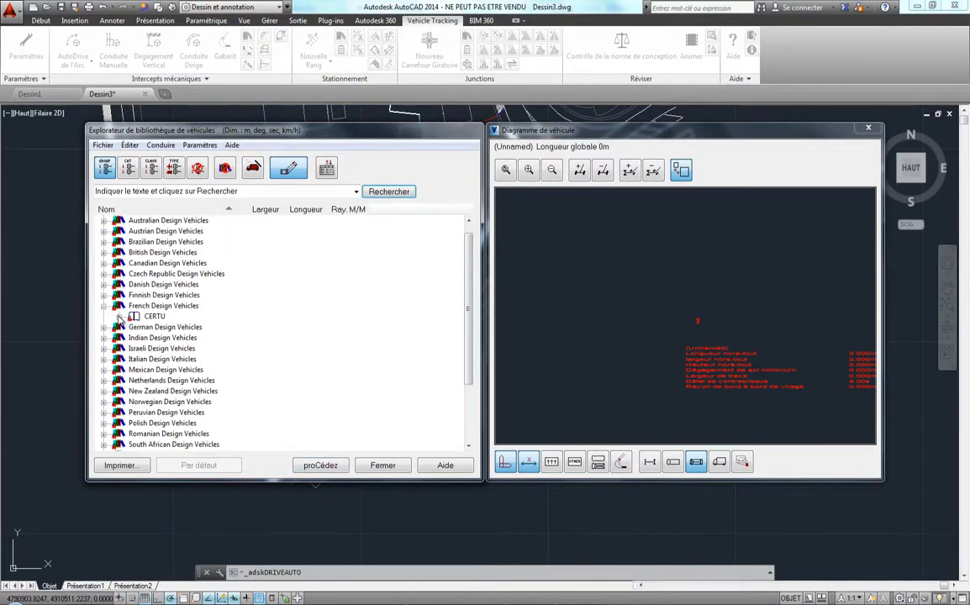
{"action": "left_click", "coordinate": [118, 317]}
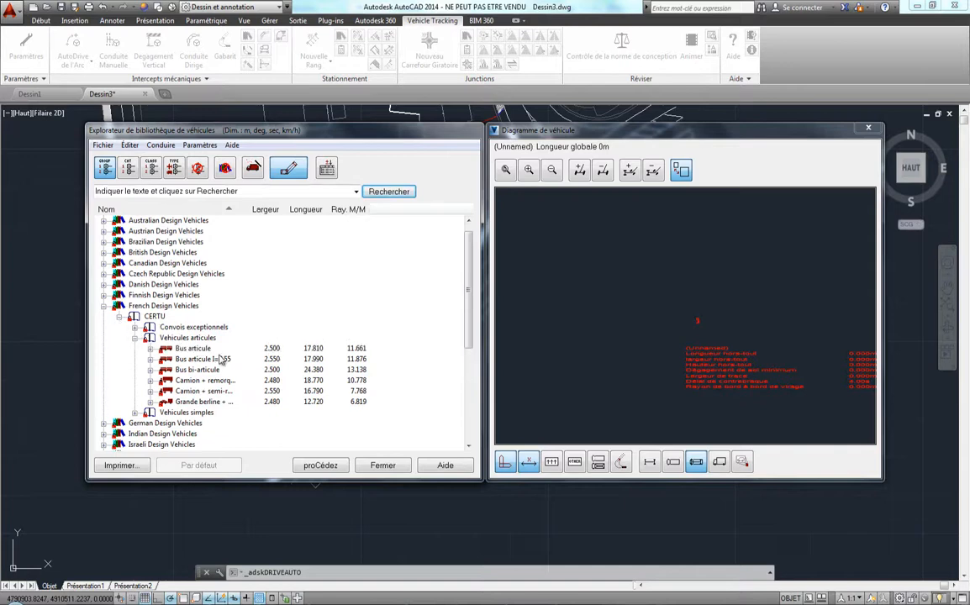
{"action": "left_click", "coordinate": [167, 381]}
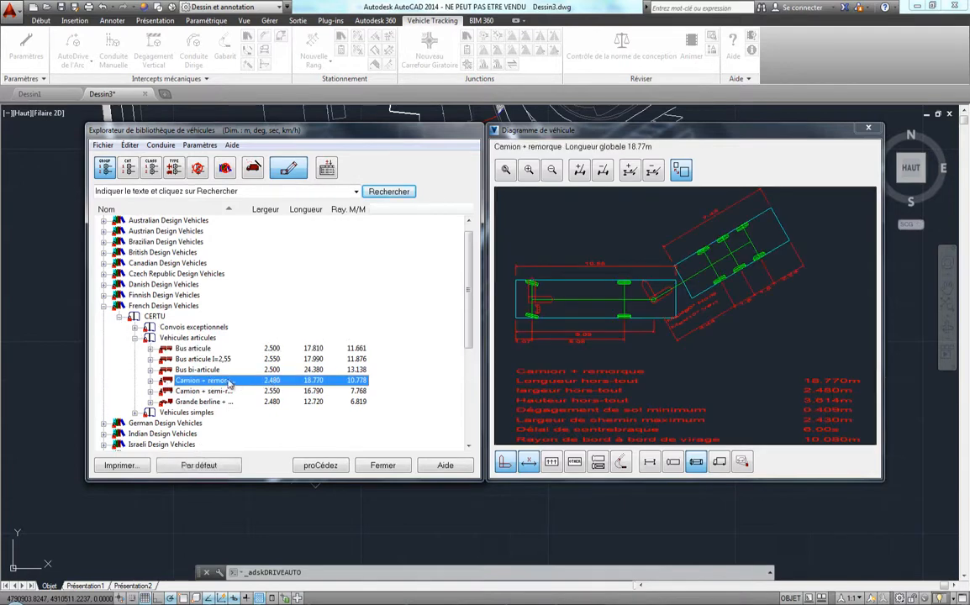
{"action": "left_click", "coordinate": [328, 469]}
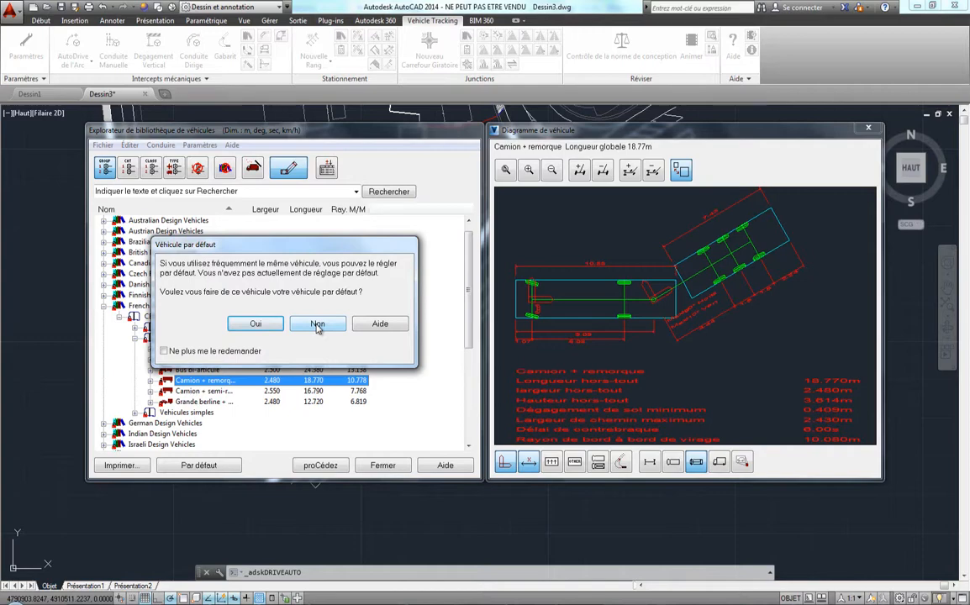
{"action": "left_click", "coordinate": [318, 324]}
Step: Place the Camion + remorque at the lower end of the diagonal main road and orient it along the lane
{"action": "scroll", "coordinate": [383, 355], "scroll_direction": "up", "scroll_amount": 3}
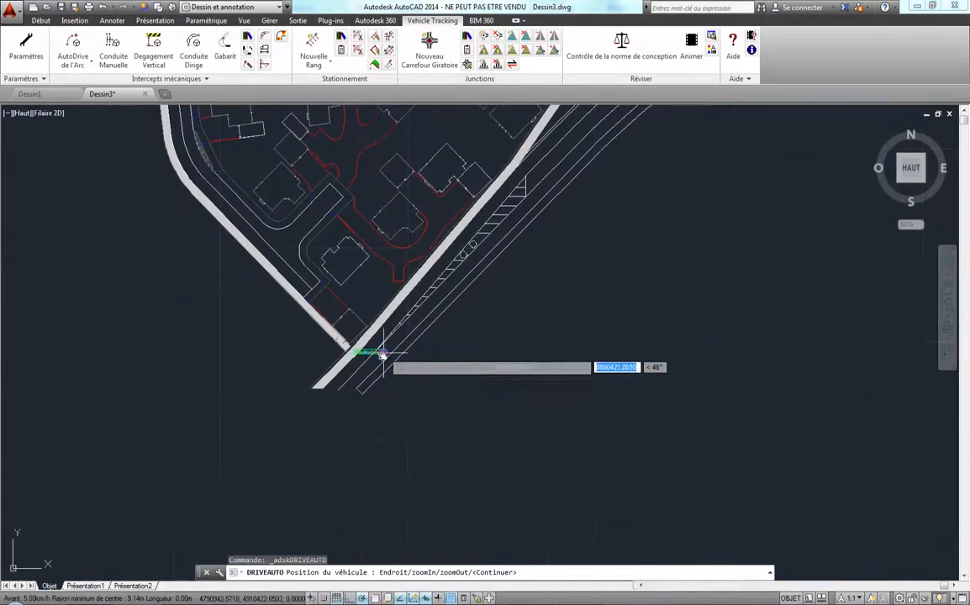
{"action": "scroll", "coordinate": [382, 355], "scroll_direction": "up", "scroll_amount": 2}
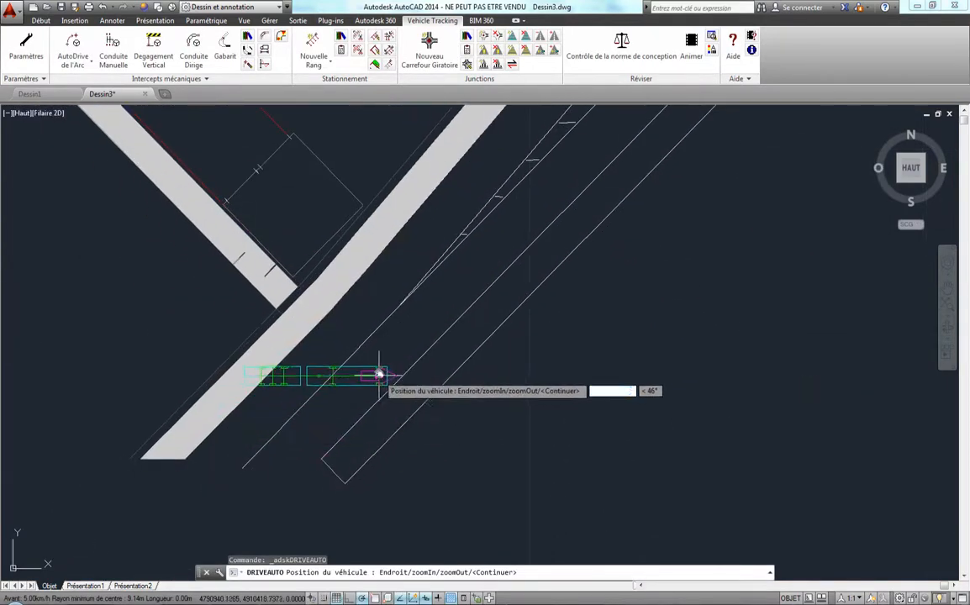
{"action": "left_click", "coordinate": [378, 368]}
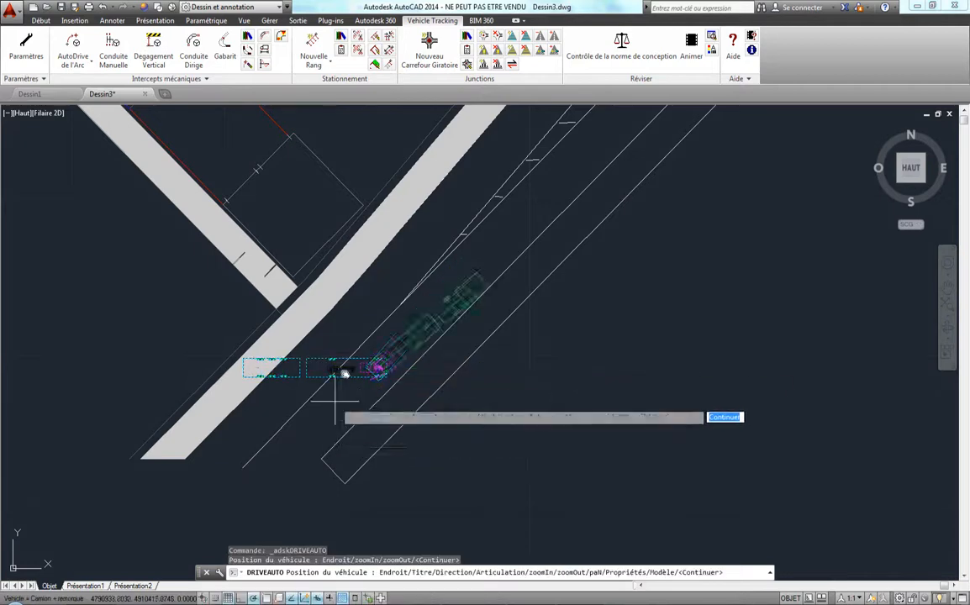
{"action": "left_click", "coordinate": [535, 203]}
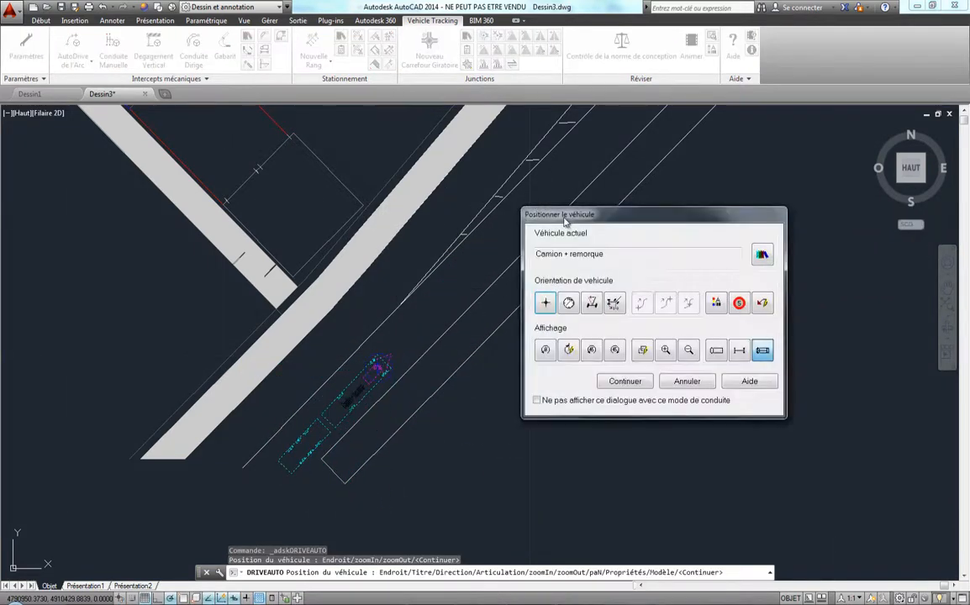
Step: Reposition the truck's starting point further up the lane along the road direction and continue to driving mode
{"action": "left_click_drag", "start_coordinate": [571, 217], "coordinate": [586, 203]}
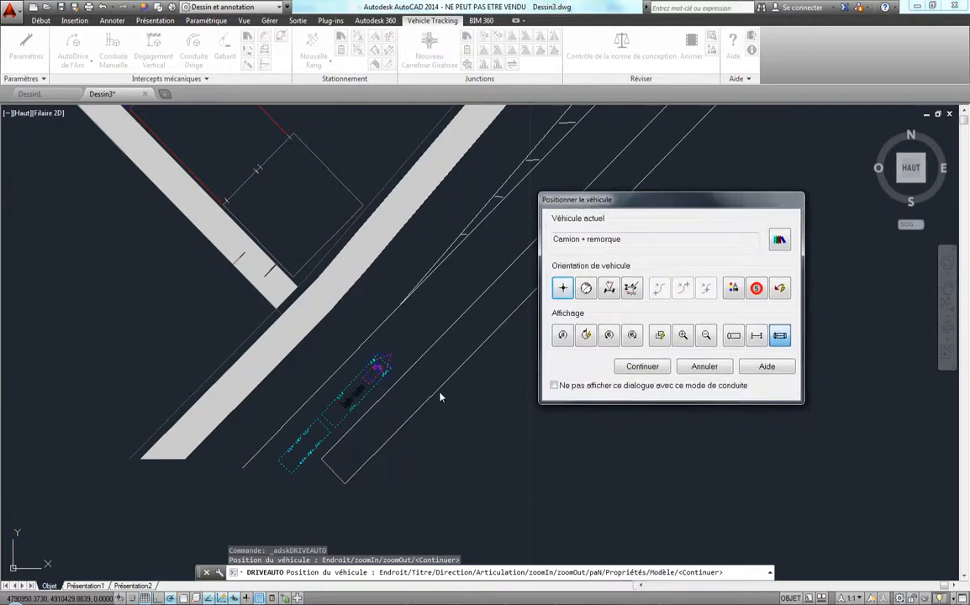
{"action": "left_click", "coordinate": [563, 289]}
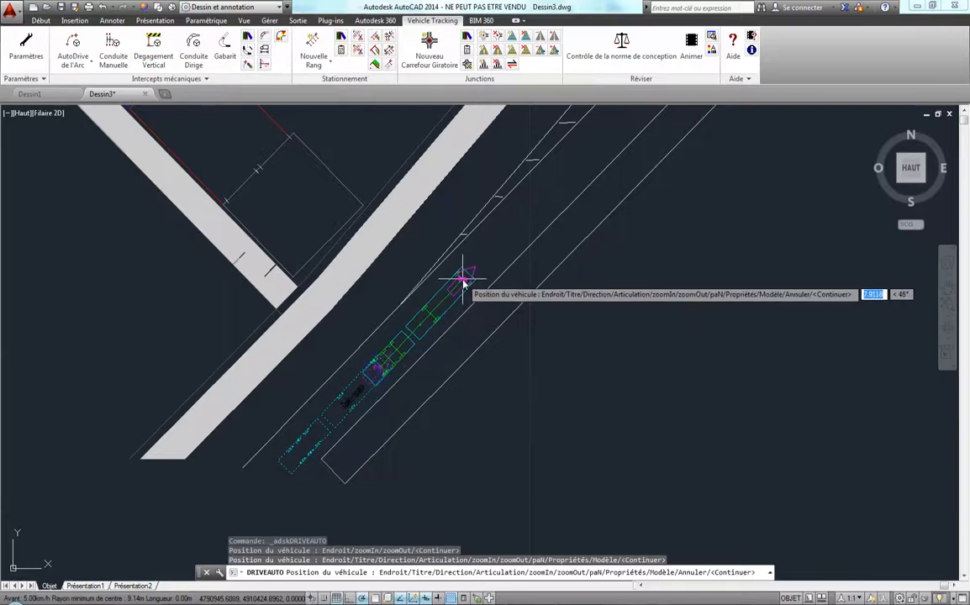
{"action": "left_click", "coordinate": [463, 282]}
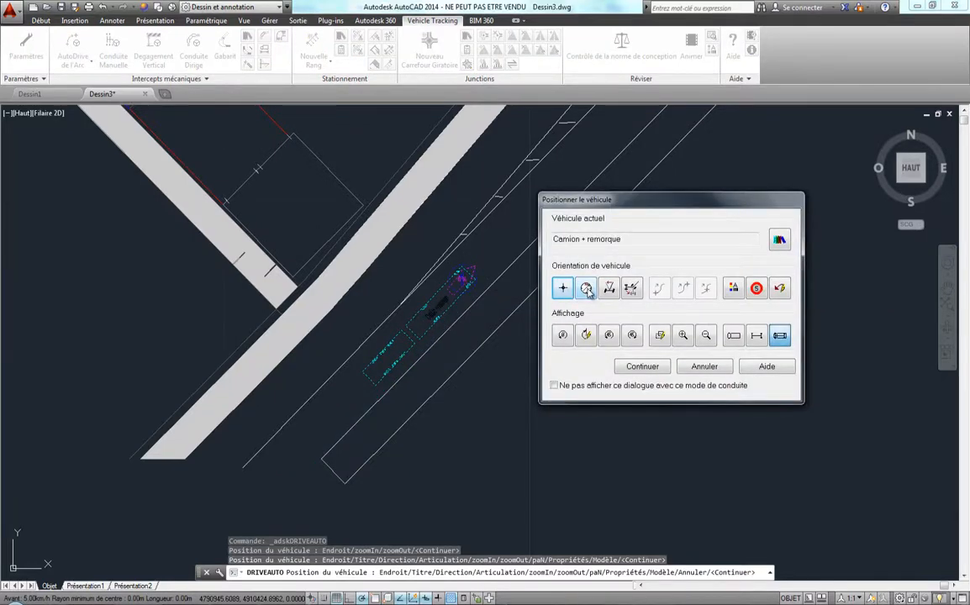
{"action": "left_click", "coordinate": [643, 367]}
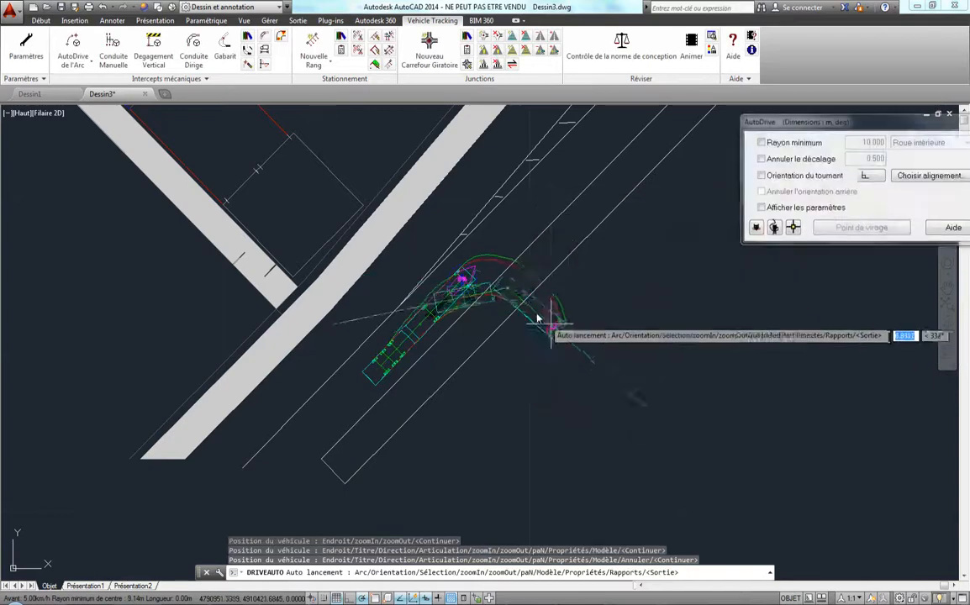
Step: Display the detailed driving parameters in the AutoDrive settings
{"action": "middle_click_drag", "start_coordinate": [531, 282], "coordinate": [373, 470]}
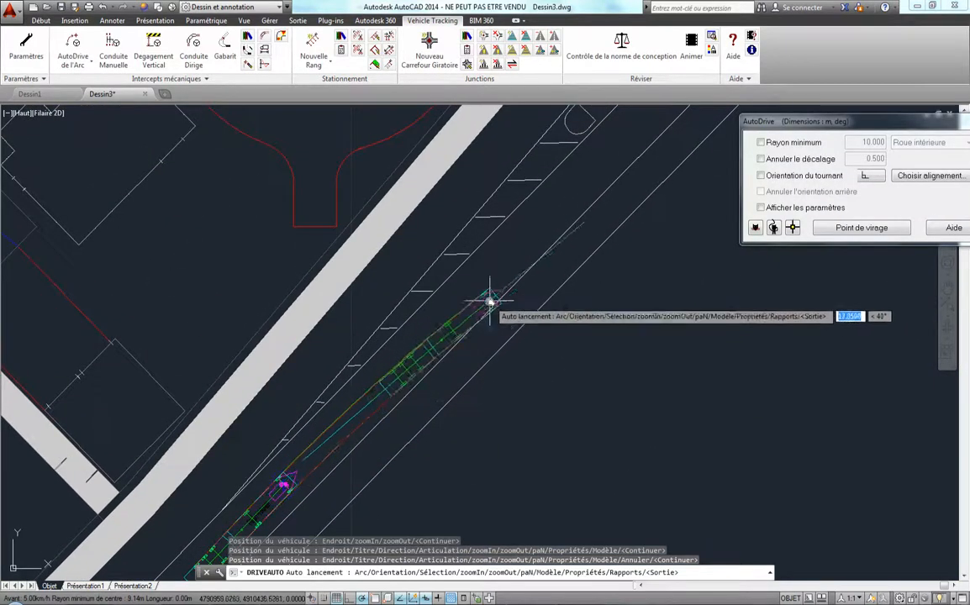
{"action": "middle_click_drag", "start_coordinate": [493, 290], "coordinate": [466, 210]}
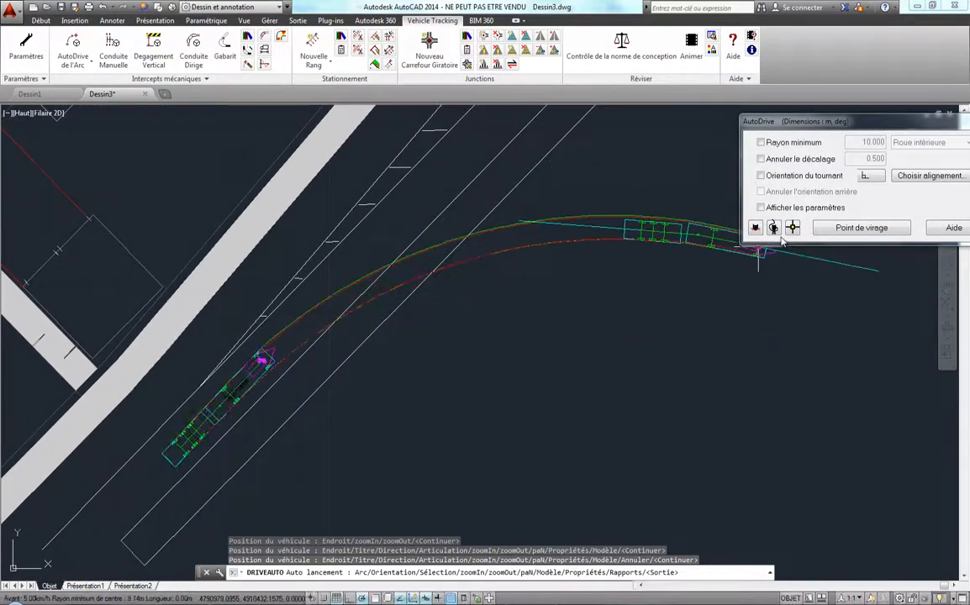
{"action": "left_click_drag", "start_coordinate": [855, 123], "coordinate": [779, 145]}
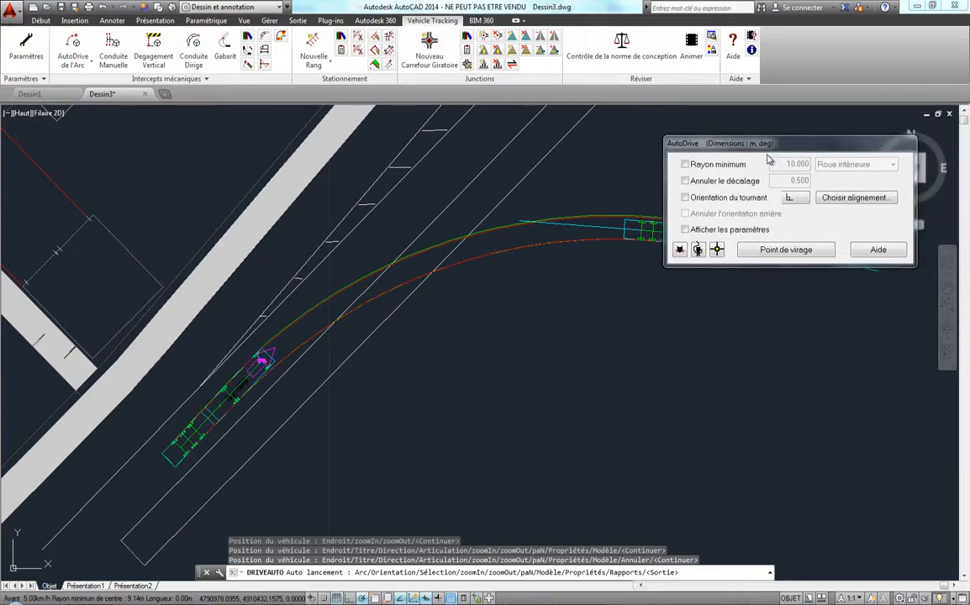
{"action": "left_click", "coordinate": [685, 230]}
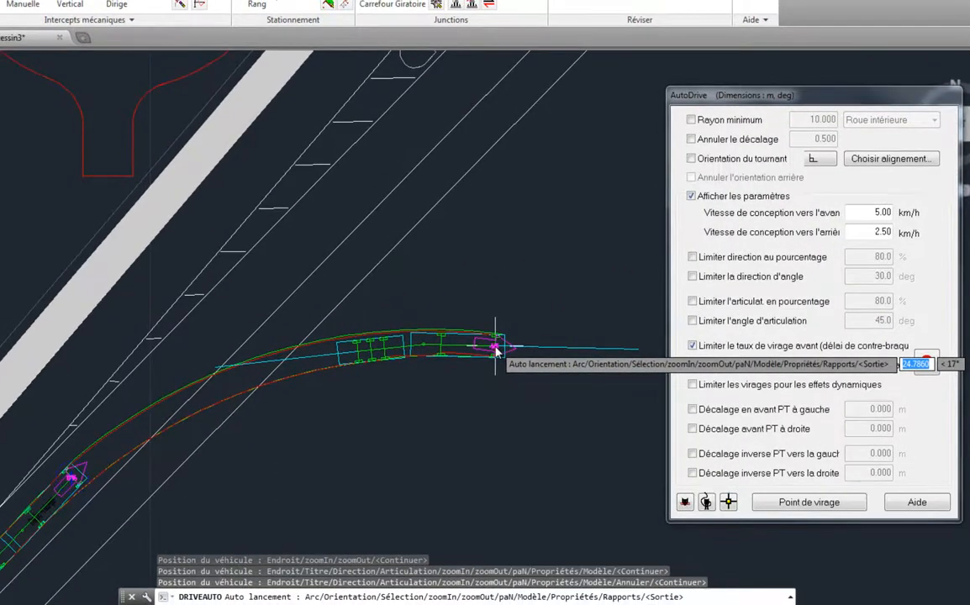
Step: Try the turn orientation option, and with it off drive the truck straight up the diagonal main road to a point beside the hatched strip
{"action": "left_click", "coordinate": [697, 163]}
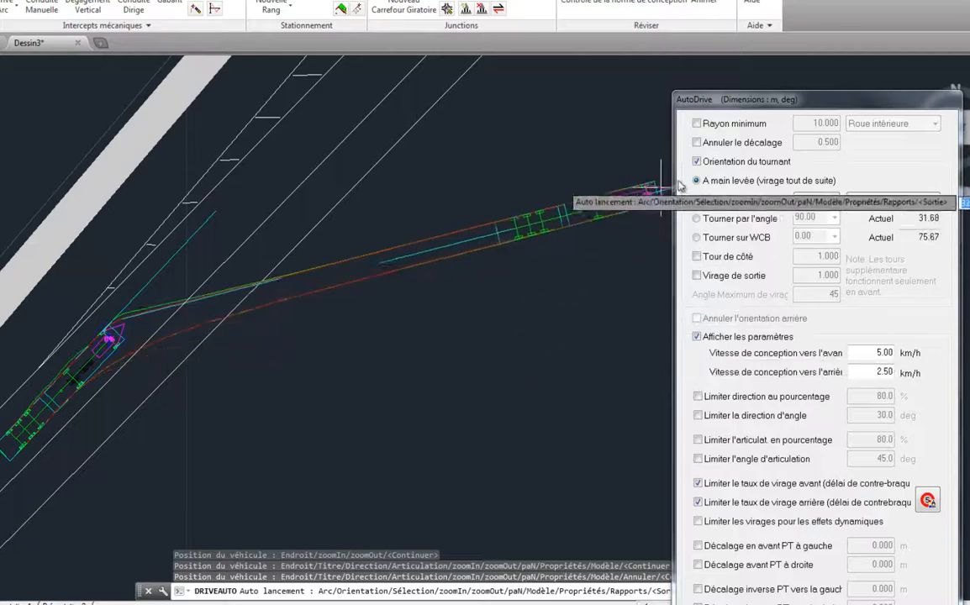
{"action": "left_click", "coordinate": [444, 158]}
{"action": "middle_click_drag", "start_coordinate": [451, 132], "coordinate": [293, 418]}
{"action": "mouse_move", "coordinate": [351, 244]}
{"action": "middle_mouse_down"}
{"action": "mouse_move", "coordinate": [247, 331]}
{"action": "mouse_move", "coordinate": [156, 360]}
{"action": "middle_mouse_up"}
{"action": "middle_click_drag", "start_coordinate": [256, 204], "coordinate": [105, 396]}
{"action": "scroll", "coordinate": [122, 380], "scroll_direction": "down", "scroll_amount": 2}
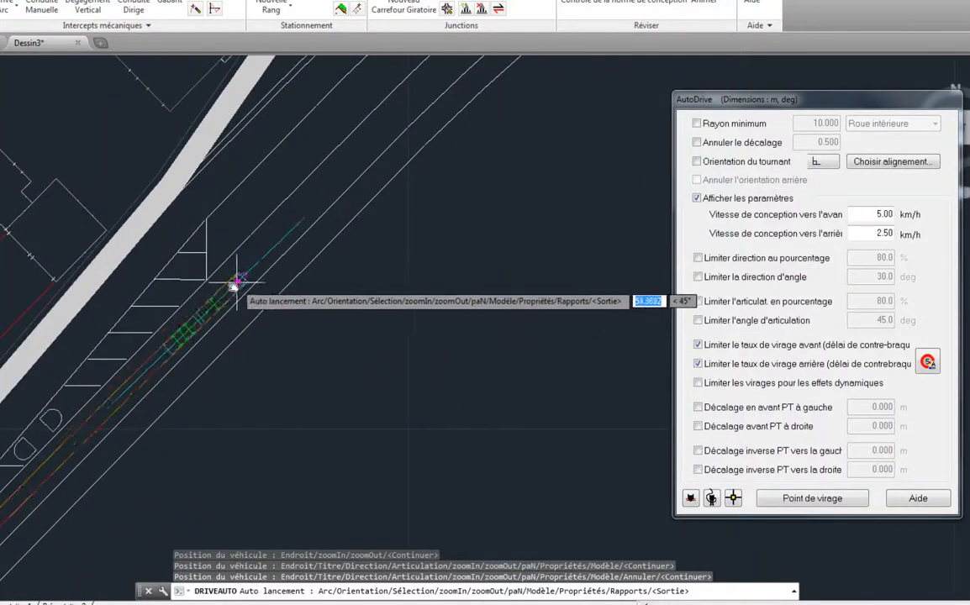
{"action": "left_click", "coordinate": [235, 282]}
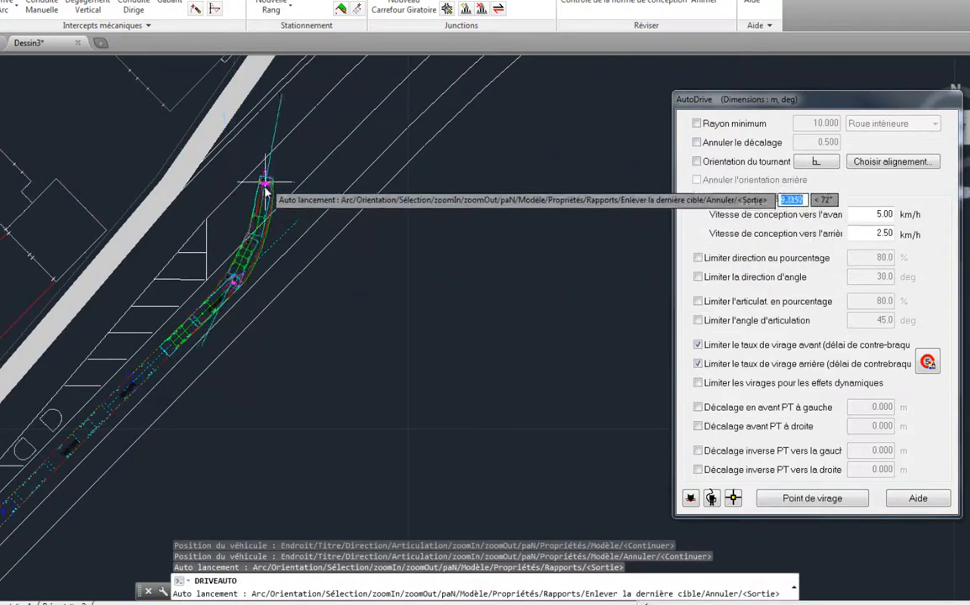
Step: Extend the path up the main road with a swerve across to the adjacent lane and a straight run towards the junction
{"action": "middle_click_drag", "start_coordinate": [263, 191], "coordinate": [180, 430]}
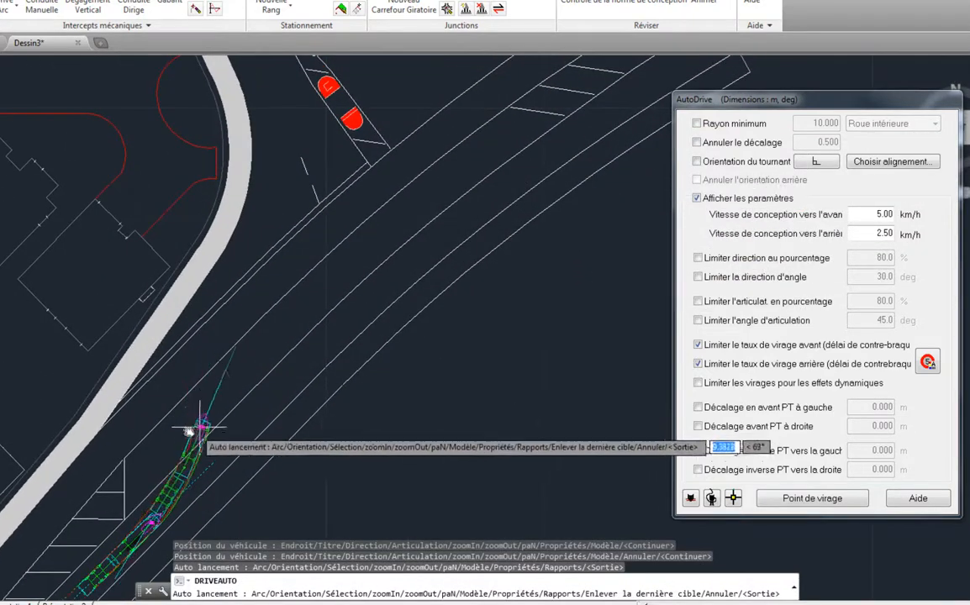
{"action": "left_click", "coordinate": [192, 429]}
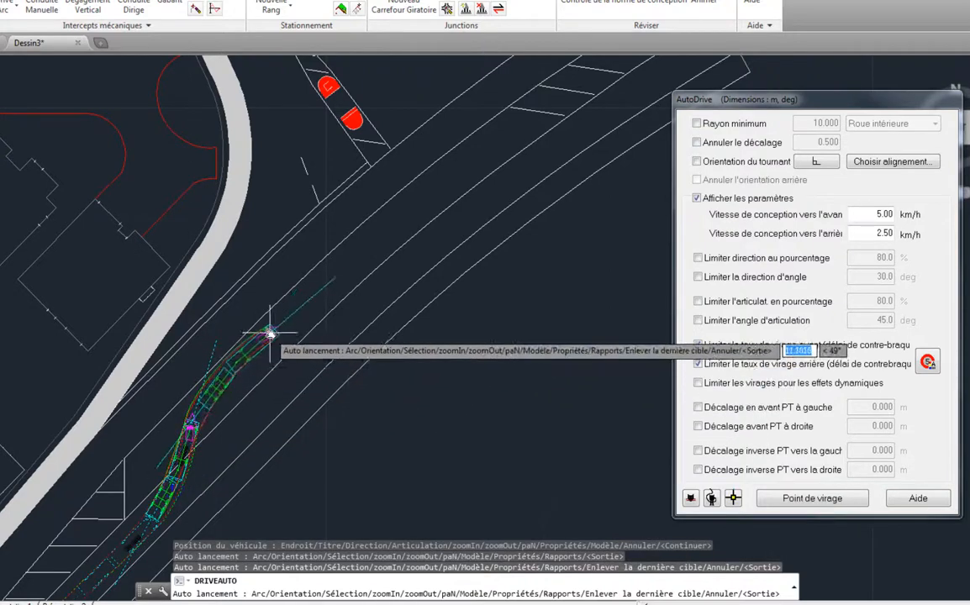
{"action": "left_click", "coordinate": [258, 348]}
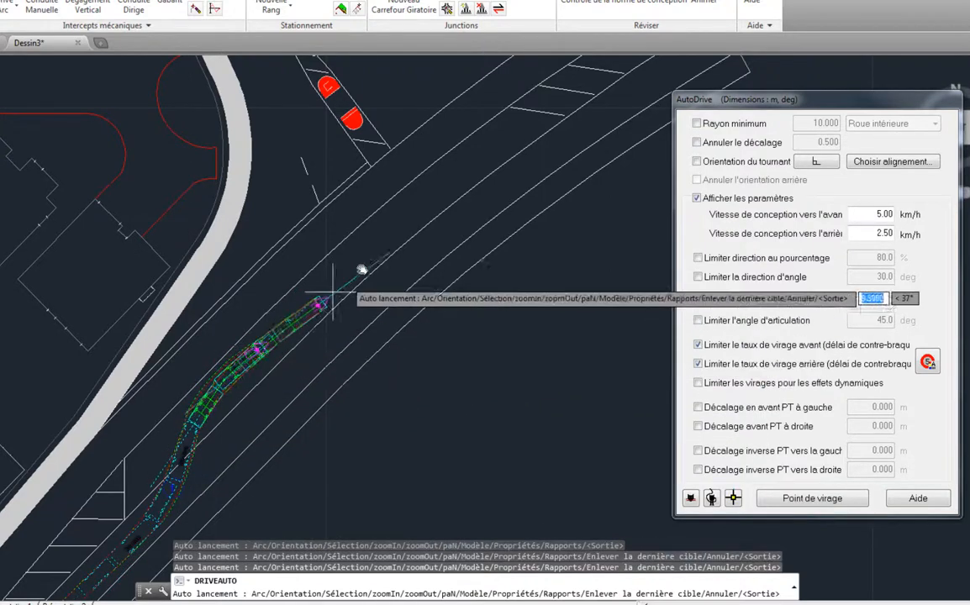
{"action": "left_click", "coordinate": [374, 236]}
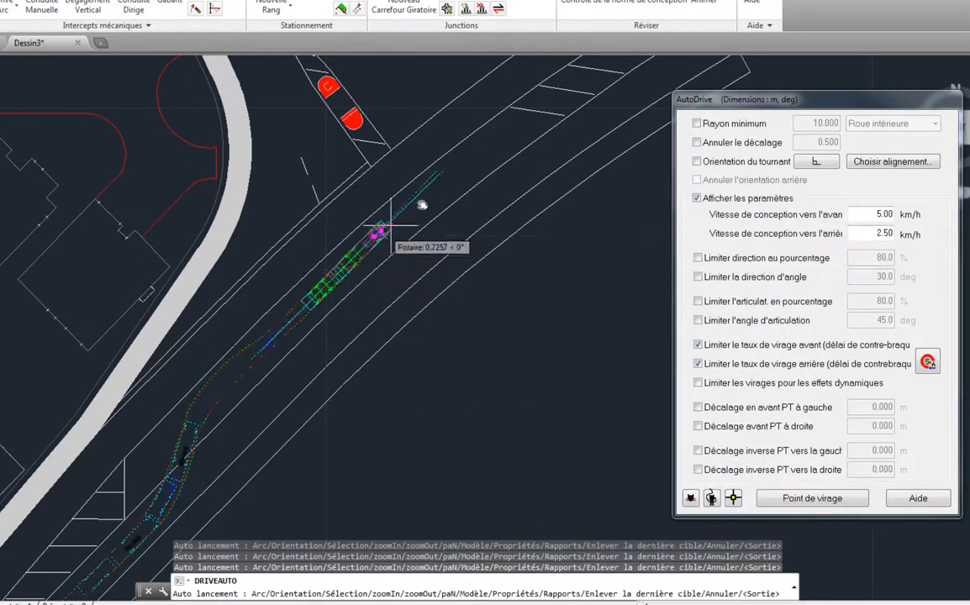
{"action": "left_click", "coordinate": [429, 194]}
Step: Check the steering percentage at the path's end, and turn the truck around the junction into the side road towards the supermarket
{"action": "middle_click_drag", "start_coordinate": [411, 136], "coordinate": [397, 338]}
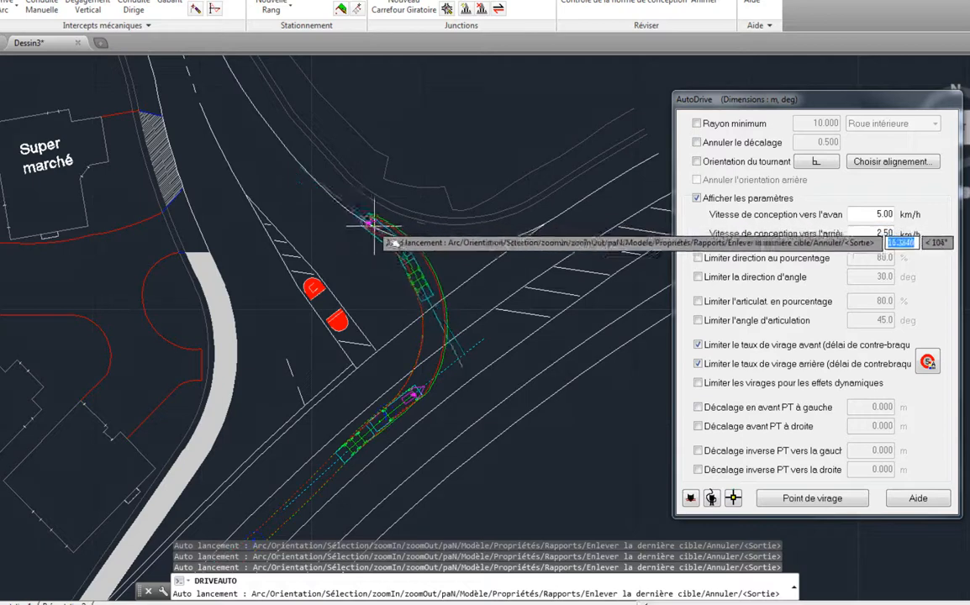
{"action": "scroll", "coordinate": [427, 390], "scroll_direction": "up", "scroll_amount": 6}
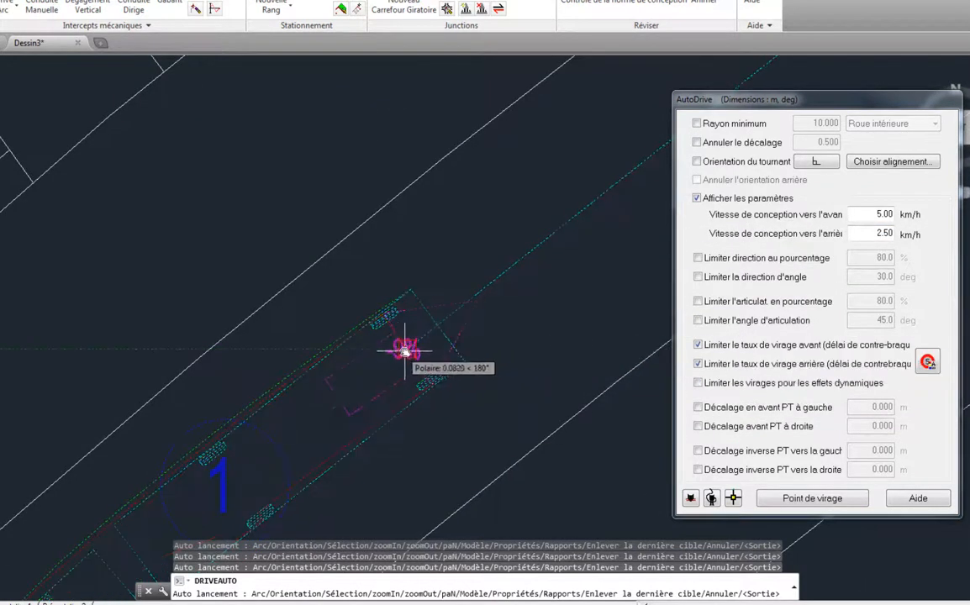
{"action": "scroll", "coordinate": [405, 349], "scroll_direction": "up", "scroll_amount": 4}
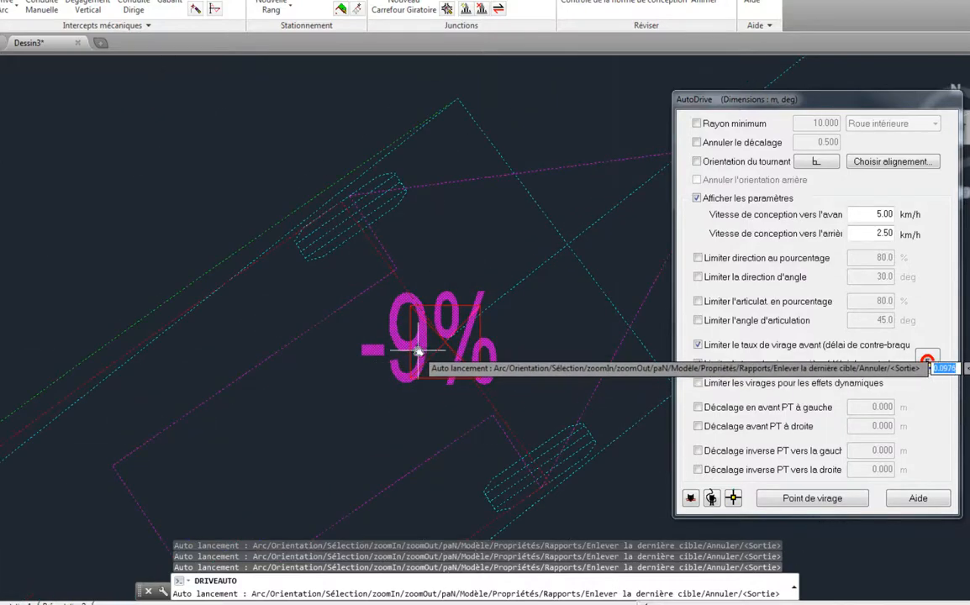
{"action": "scroll", "coordinate": [418, 352], "scroll_direction": "down", "scroll_amount": 6}
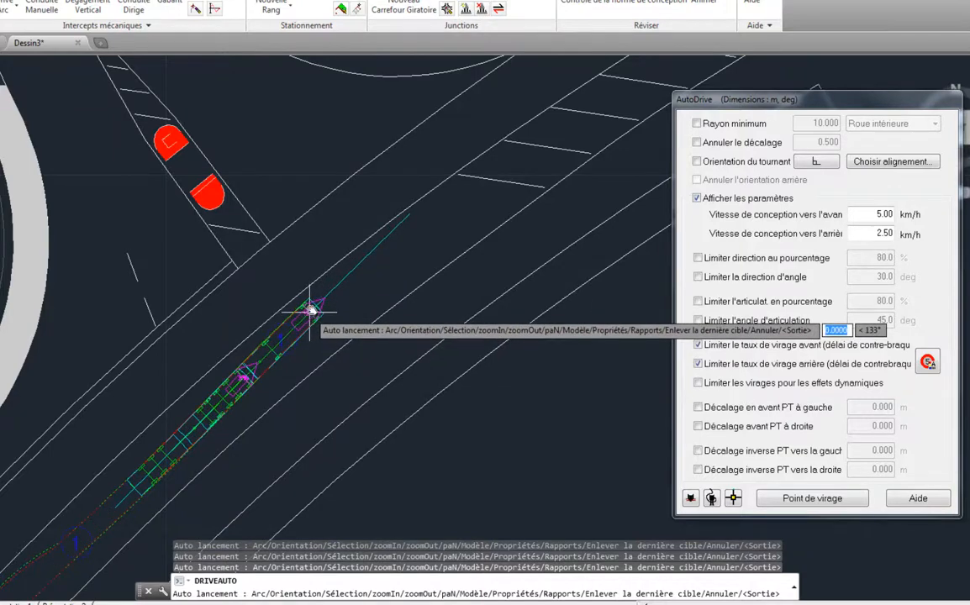
{"action": "middle_click_drag", "start_coordinate": [285, 142], "coordinate": [332, 389]}
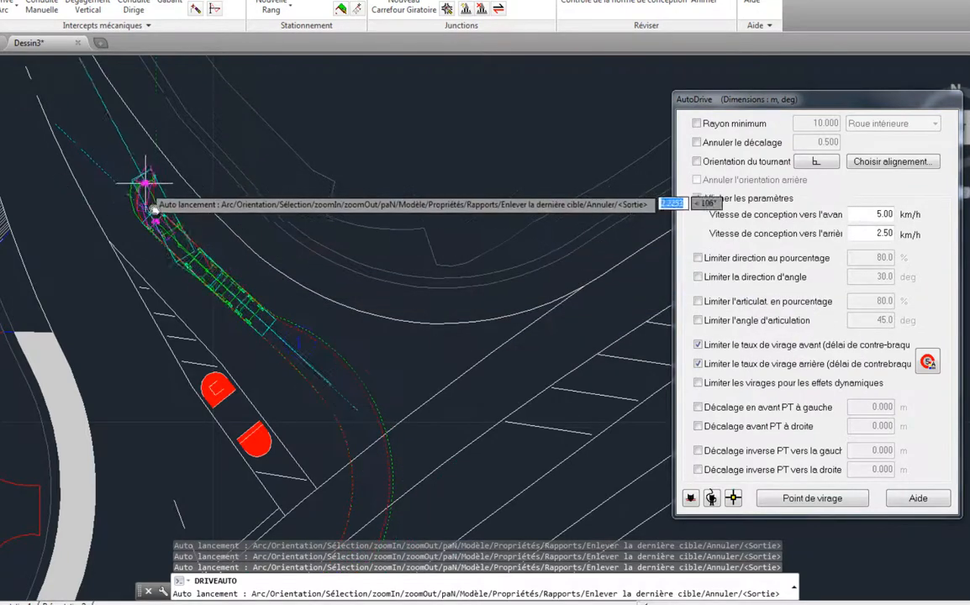
{"action": "middle_click_drag", "start_coordinate": [151, 200], "coordinate": [373, 537]}
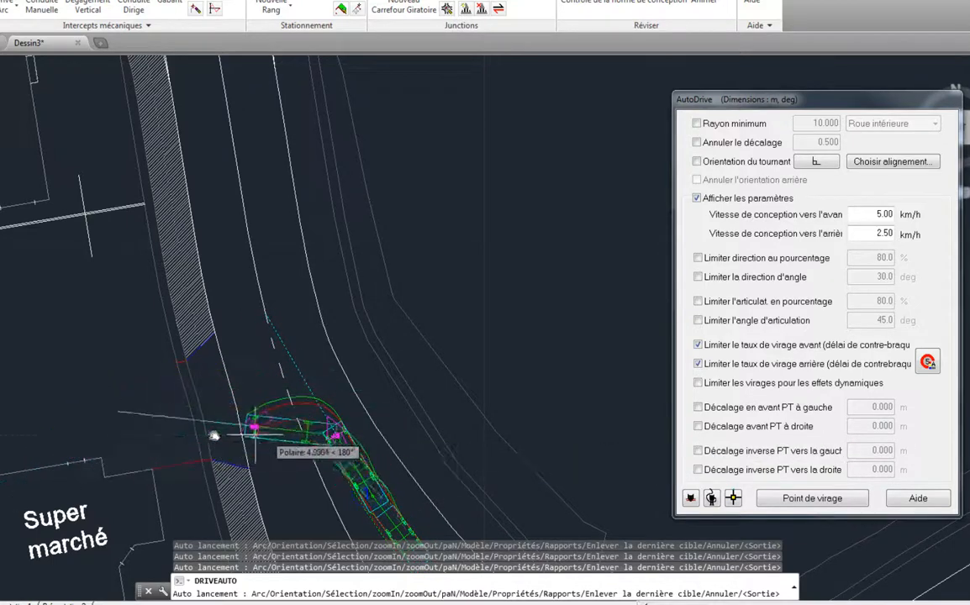
Step: Enable freehand turn orientation, drive the truck through the supermarket entrance and around behind the building, and finish the path
{"action": "left_click", "coordinate": [696, 161]}
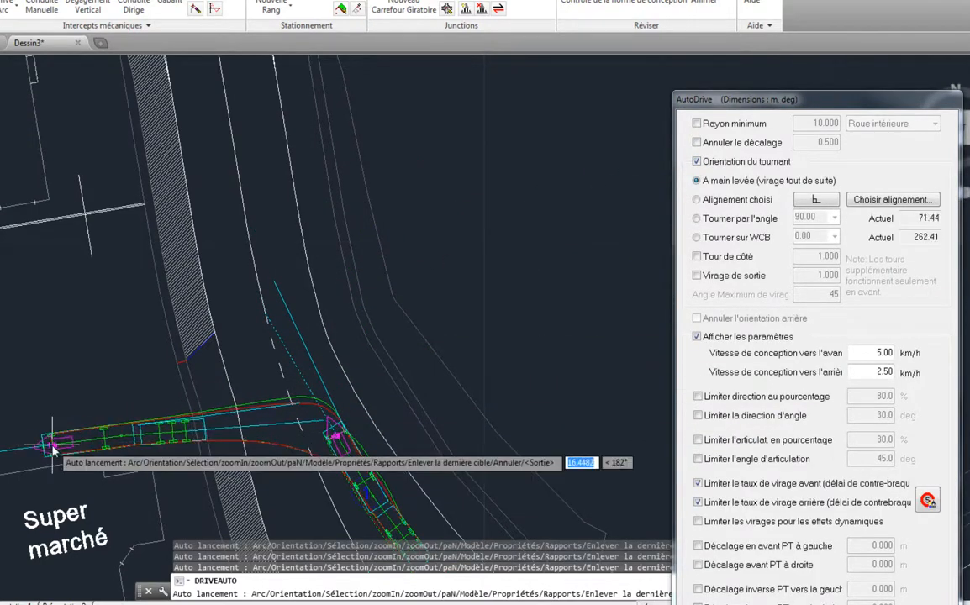
{"action": "left_click", "coordinate": [53, 447]}
{"action": "middle_click_drag", "start_coordinate": [173, 378], "coordinate": [372, 247]}
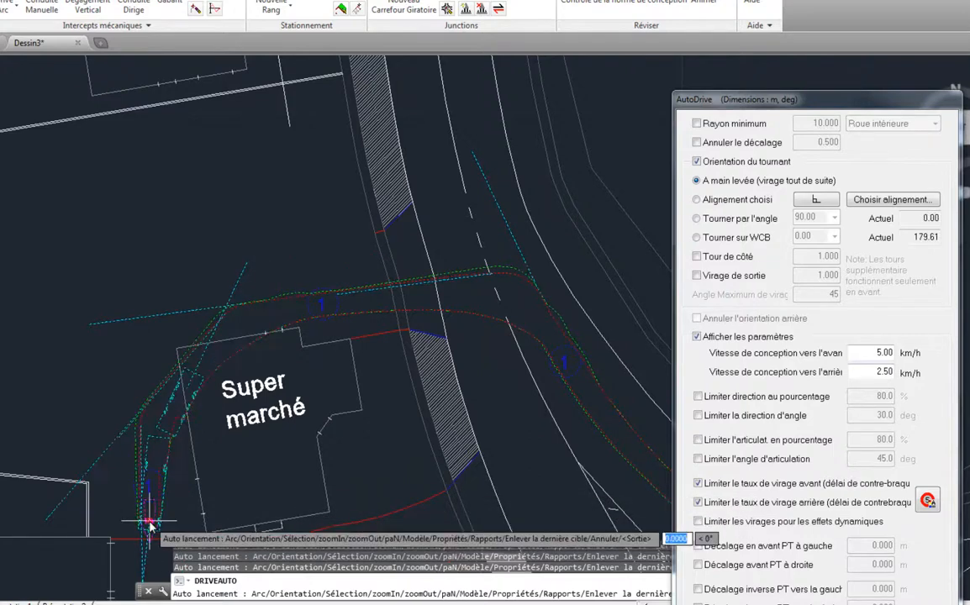
{"action": "key", "text": "Return"}
Step: Move the path's target point at the supermarket's northwest corner farther west in two moves to clear the building
{"action": "middle_click_drag", "start_coordinate": [185, 427], "coordinate": [220, 341]}
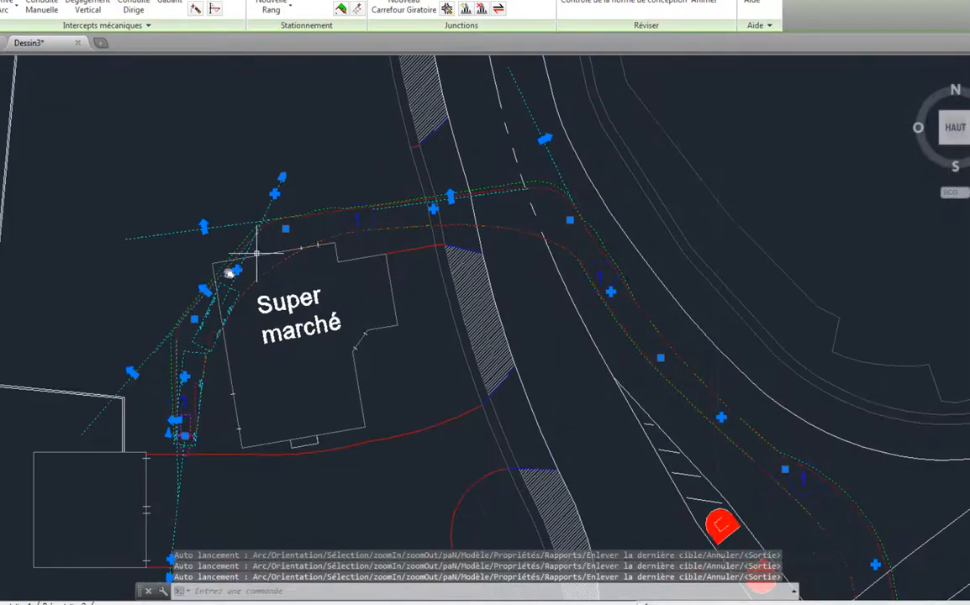
{"action": "scroll", "coordinate": [228, 343], "scroll_direction": "up", "scroll_amount": 4}
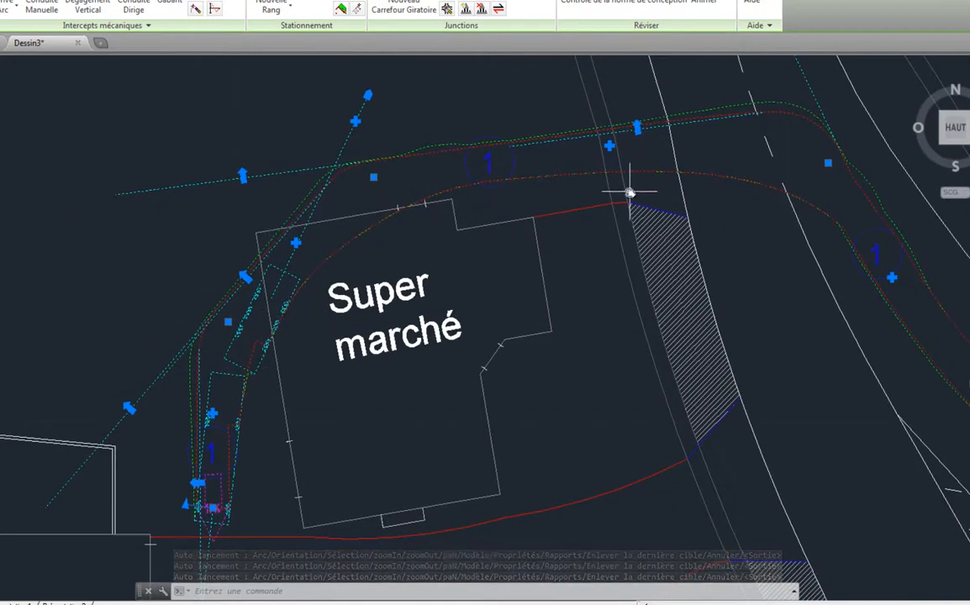
{"action": "left_click", "coordinate": [375, 178]}
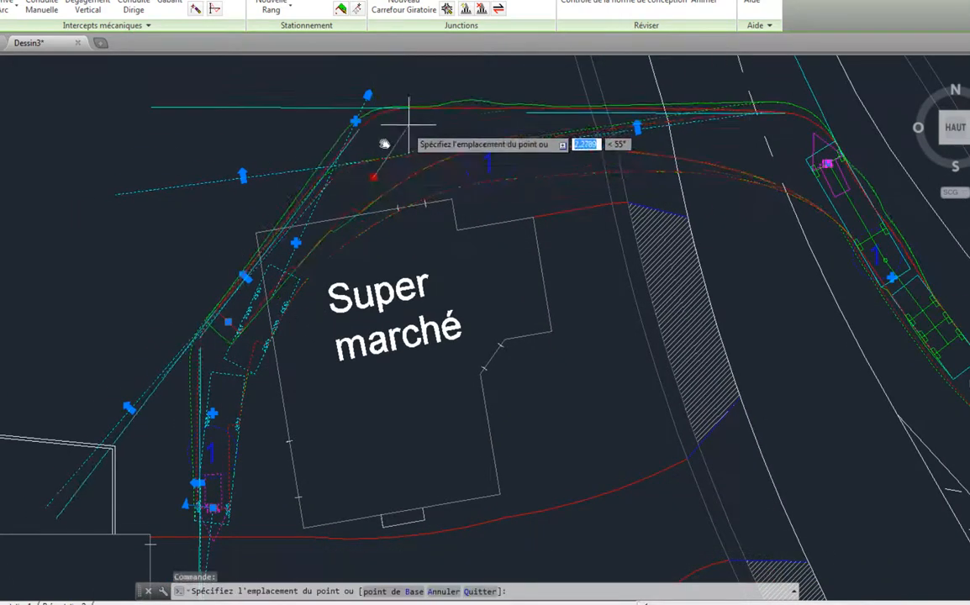
{"action": "left_click", "coordinate": [313, 175]}
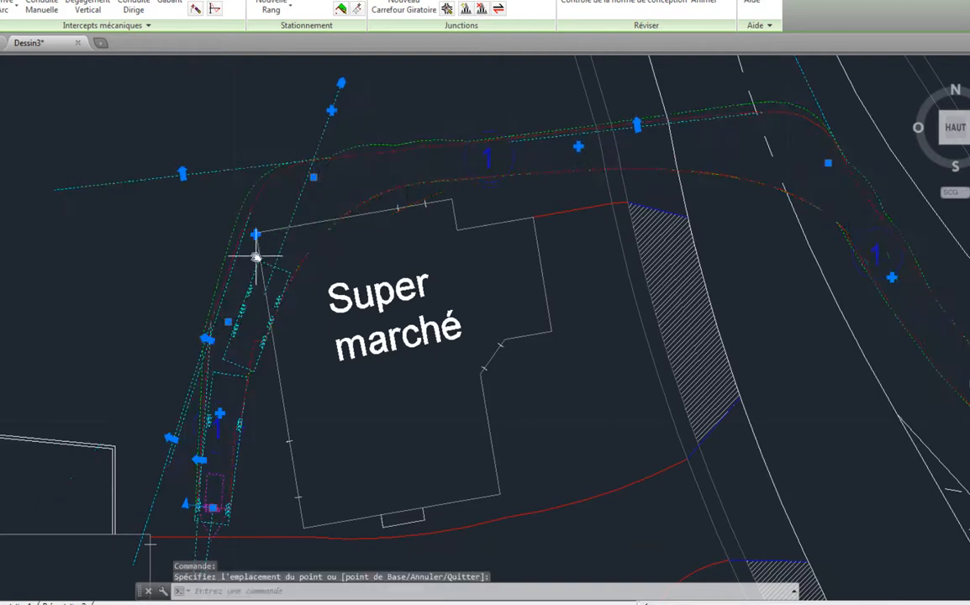
{"action": "left_click", "coordinate": [314, 178]}
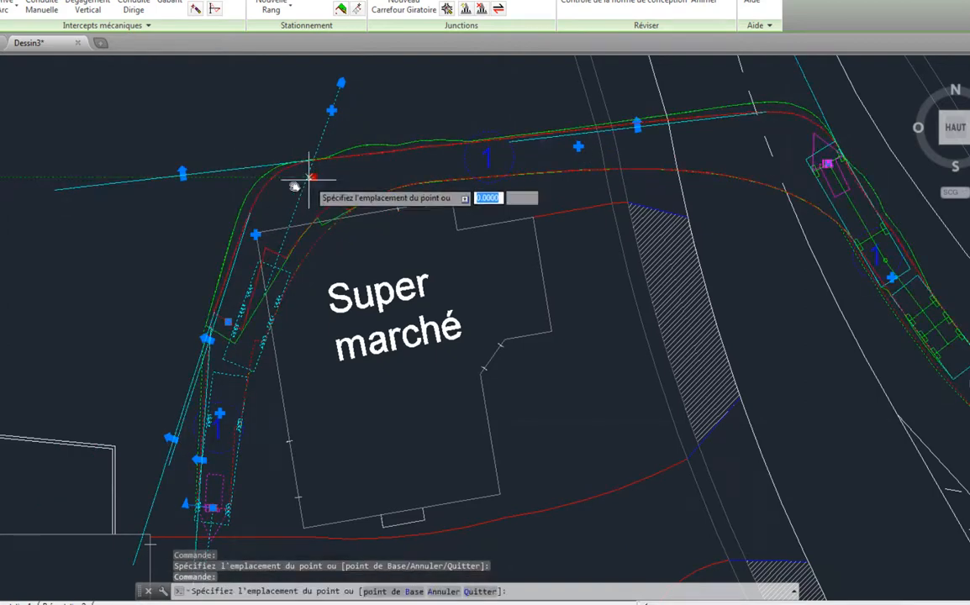
{"action": "left_click", "coordinate": [240, 201]}
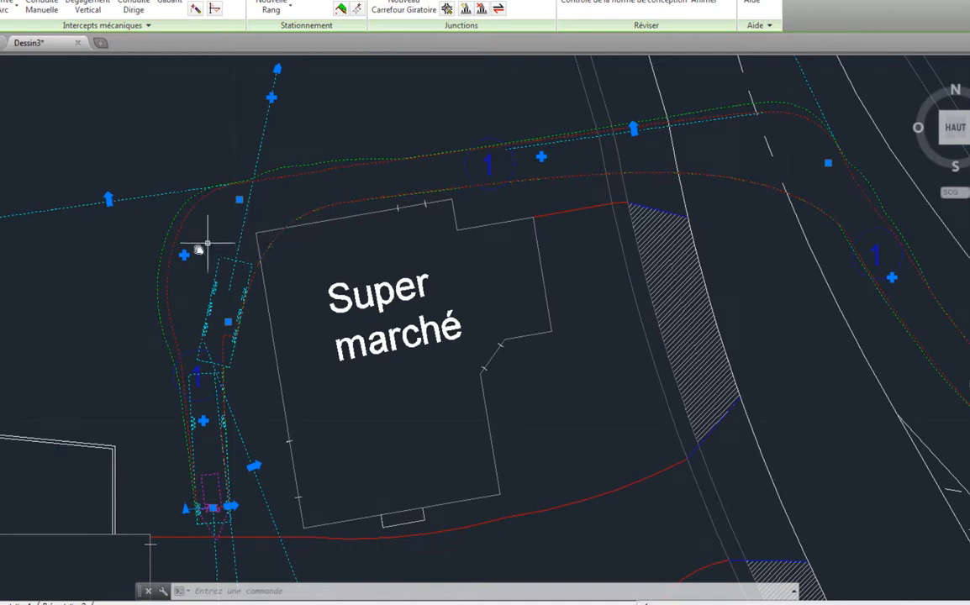
Step: Add intermediate path points west of the supermarket and shift them outwards for a wider swing around the building, and deselect the path
{"action": "left_click", "coordinate": [186, 255]}
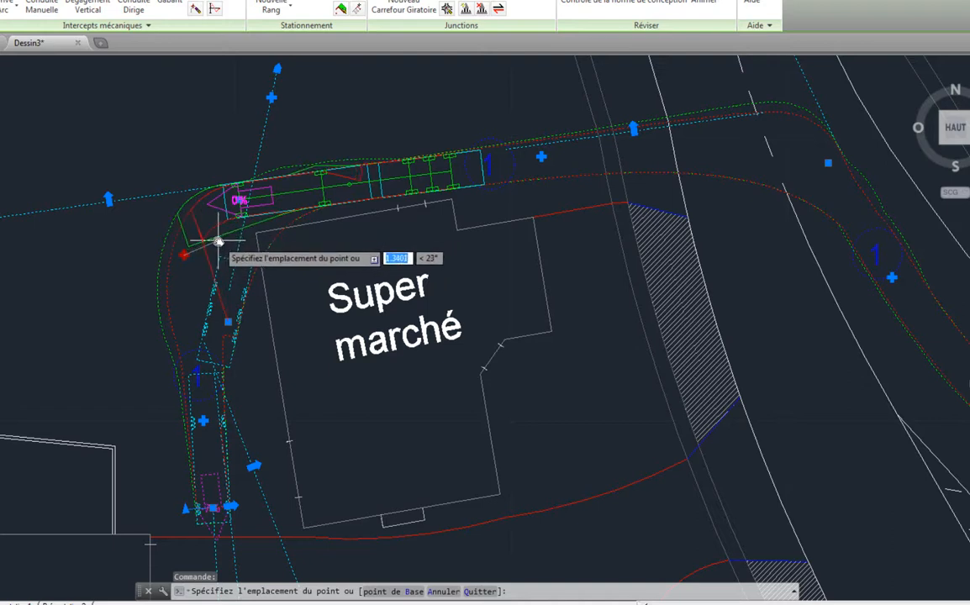
{"action": "left_click", "coordinate": [199, 260]}
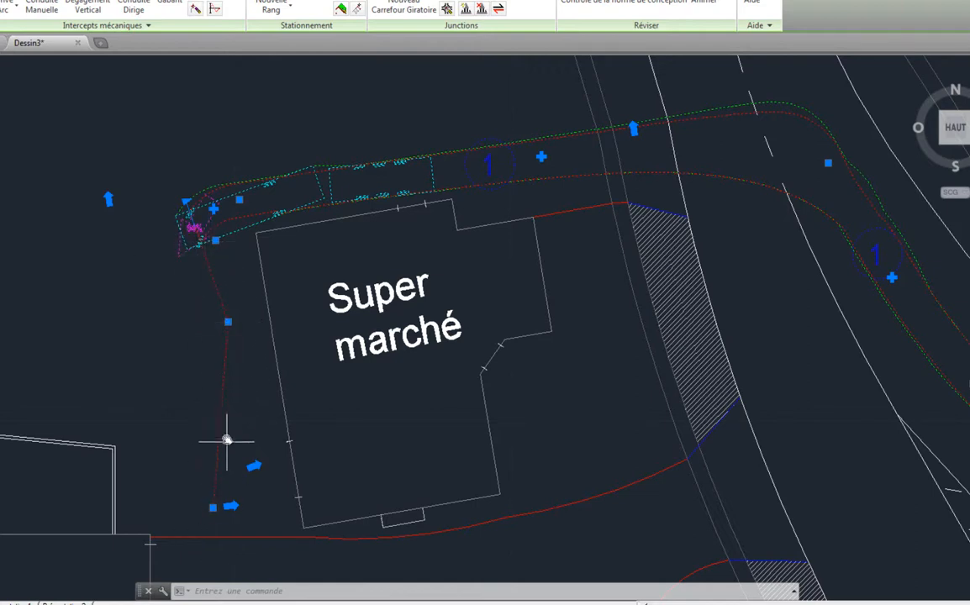
{"action": "left_click", "coordinate": [229, 324]}
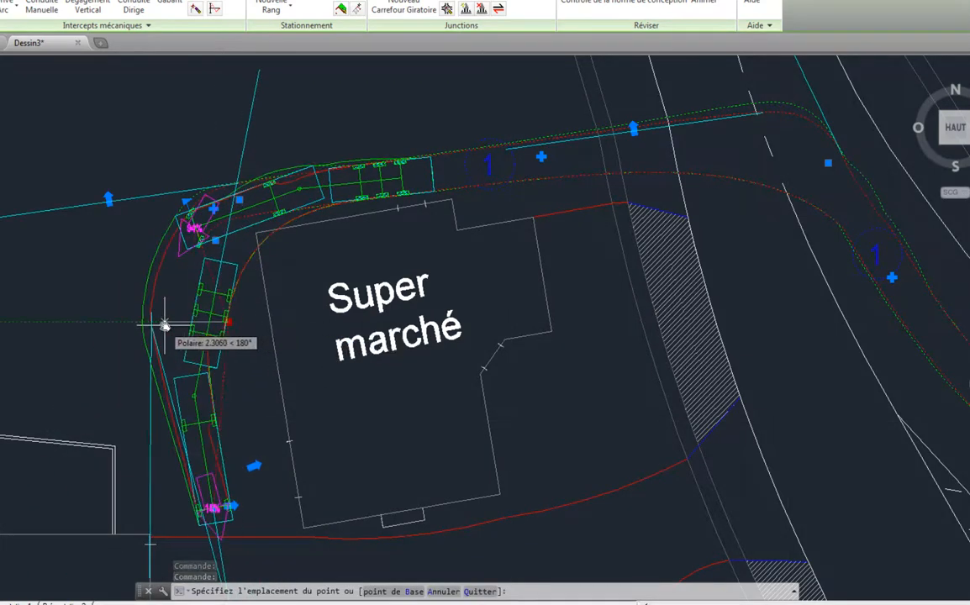
{"action": "left_click", "coordinate": [165, 325]}
{"action": "left_click", "coordinate": [172, 271]}
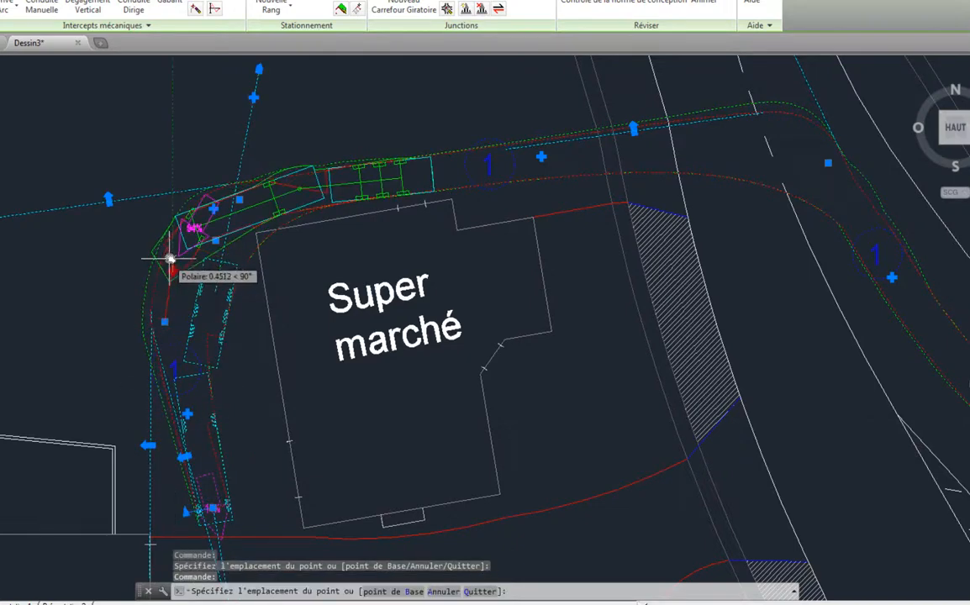
{"action": "left_click", "coordinate": [146, 438]}
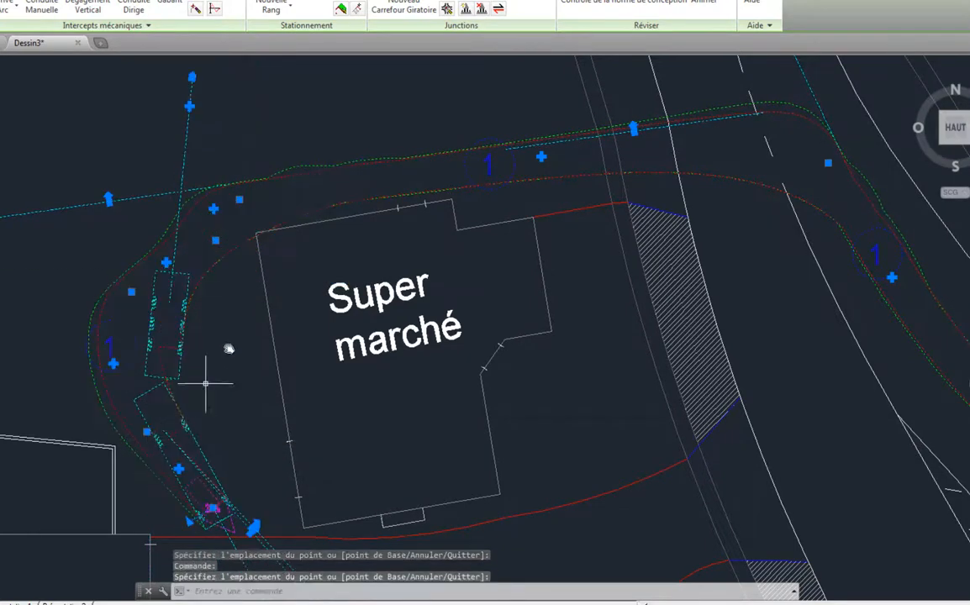
{"action": "middle_click_drag", "start_coordinate": [242, 332], "coordinate": [236, 385]}
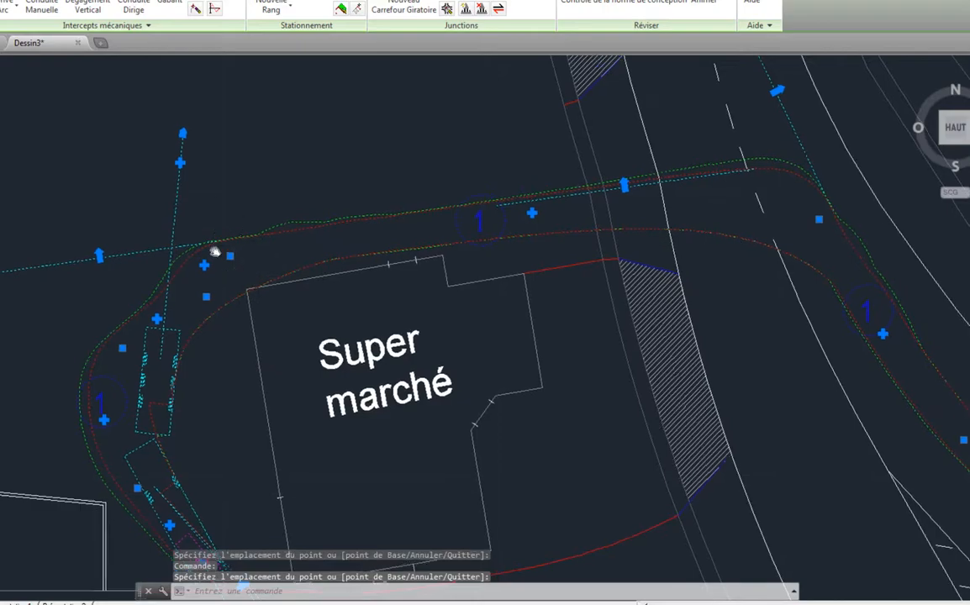
{"action": "mouse_move", "coordinate": [214, 251]}
{"action": "middle_mouse_down"}
{"action": "mouse_move", "coordinate": [210, 286]}
{"action": "mouse_move", "coordinate": [226, 286]}
{"action": "mouse_move", "coordinate": [223, 298]}
{"action": "middle_mouse_up"}
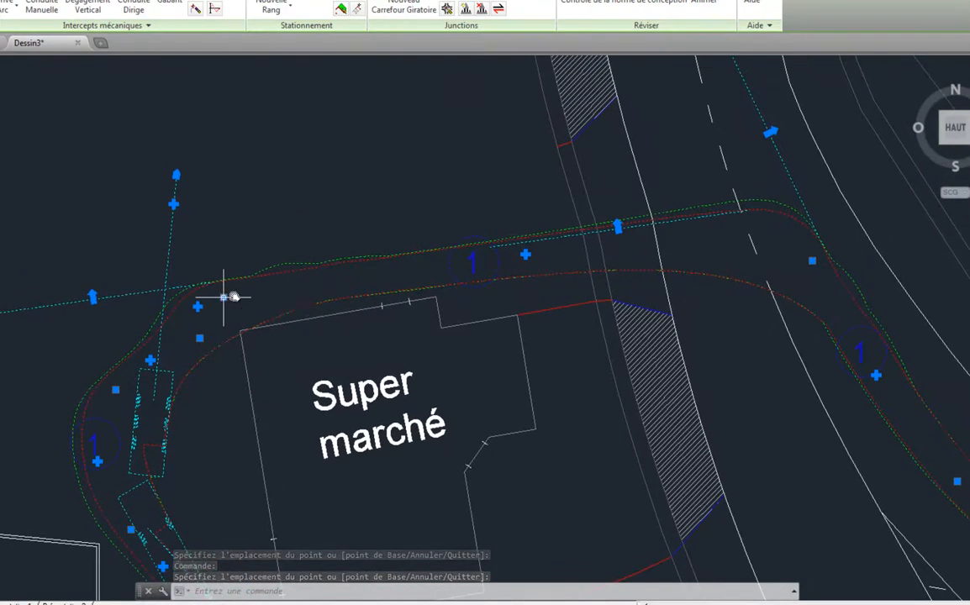
{"action": "scroll", "coordinate": [342, 238], "scroll_direction": "down", "scroll_amount": 5}
{"action": "mouse_move", "coordinate": [380, 370]}
{"action": "middle_mouse_down"}
{"action": "mouse_move", "coordinate": [461, 286]}
{"action": "mouse_move", "coordinate": [494, 161]}
{"action": "middle_mouse_up"}
{"action": "key", "text": "Escape"}
{"action": "key", "text": "Escape"}
Step: Select the Camion + remorque path at its start, open its animation, and move the Animation Vehicle Tracking dialog clear of the path
{"action": "mouse_move", "coordinate": [538, 357]}
{"action": "middle_mouse_down"}
{"action": "mouse_move", "coordinate": [628, 244]}
{"action": "mouse_move", "coordinate": [632, 221]}
{"action": "middle_mouse_up"}
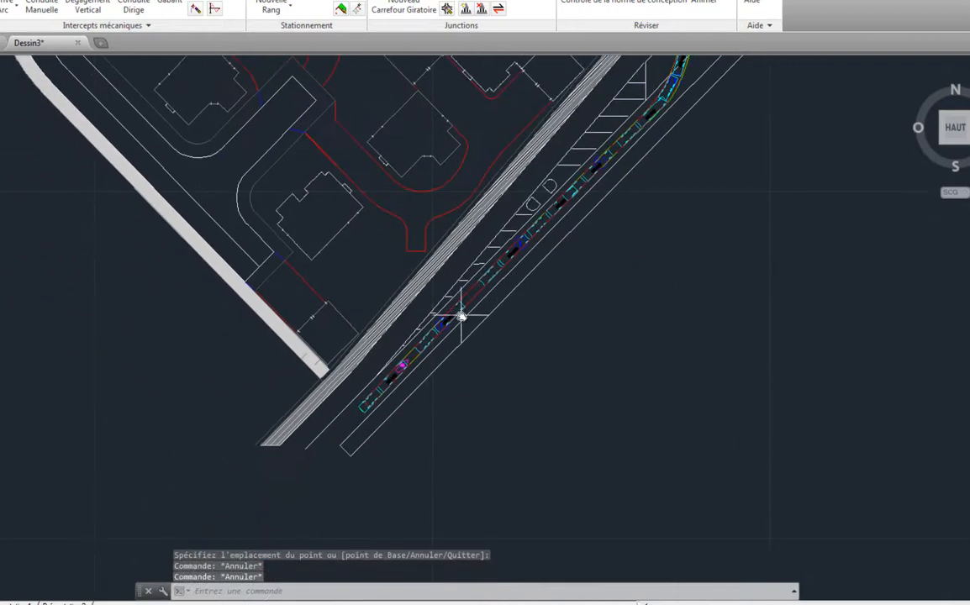
{"action": "scroll", "coordinate": [428, 373], "scroll_direction": "up", "scroll_amount": 3}
{"action": "mouse_move", "coordinate": [447, 397]}
{"action": "middle_mouse_down"}
{"action": "mouse_move", "coordinate": [425, 378]}
{"action": "mouse_move", "coordinate": [434, 372]}
{"action": "middle_mouse_up"}
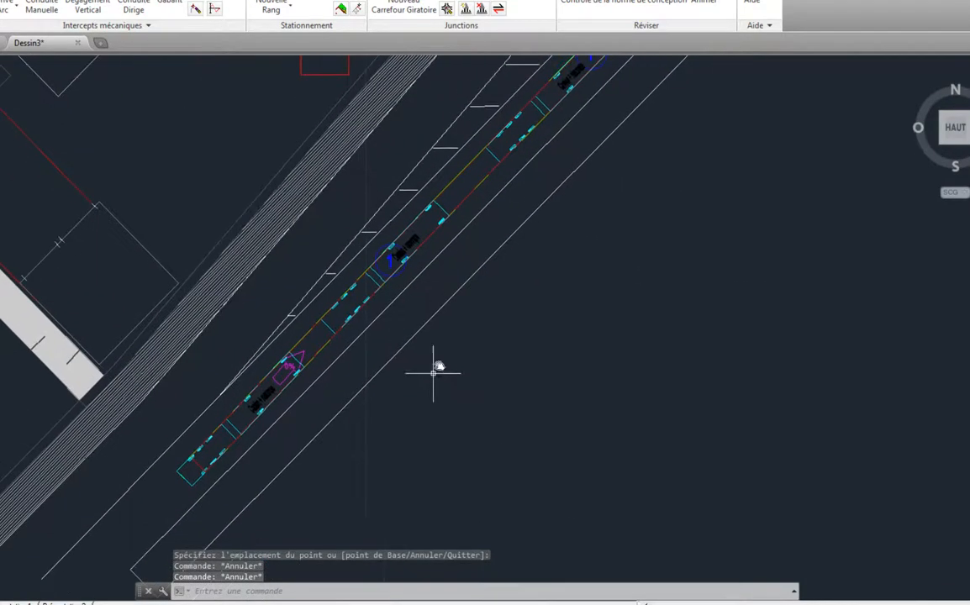
{"action": "middle_click_drag", "start_coordinate": [399, 318], "coordinate": [178, 519]}
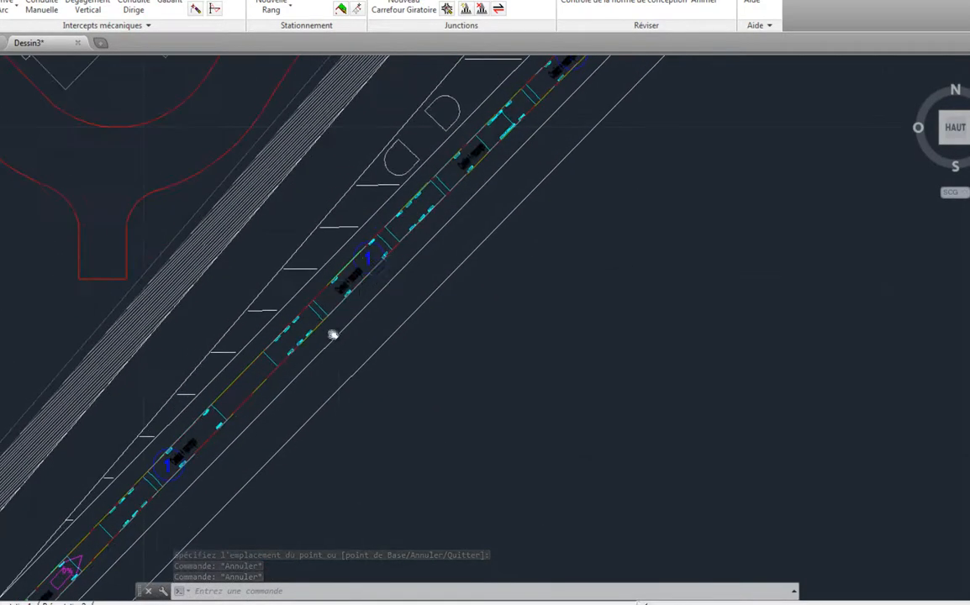
{"action": "middle_click_drag", "start_coordinate": [334, 336], "coordinate": [513, 149]}
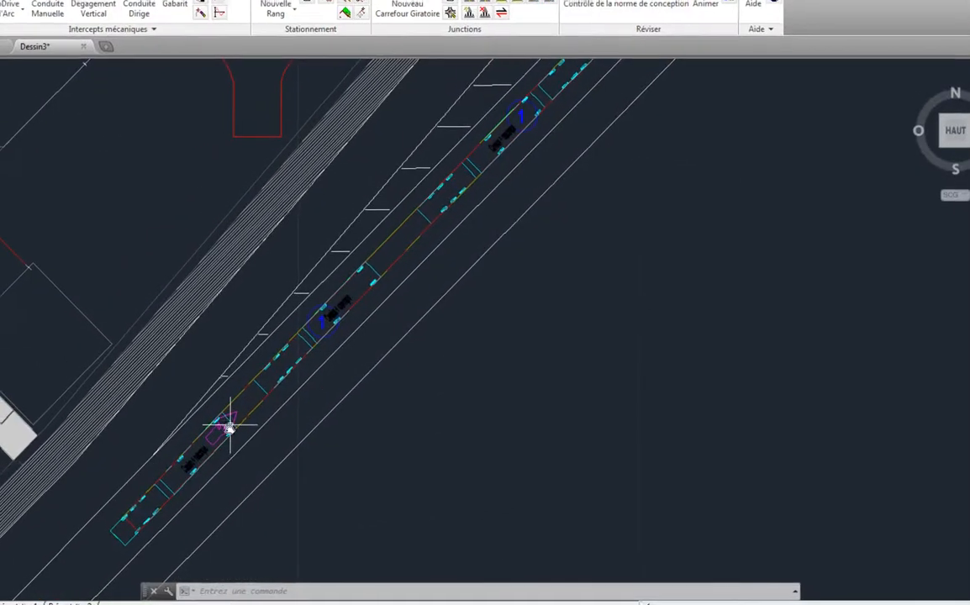
{"action": "left_click", "coordinate": [224, 425]}
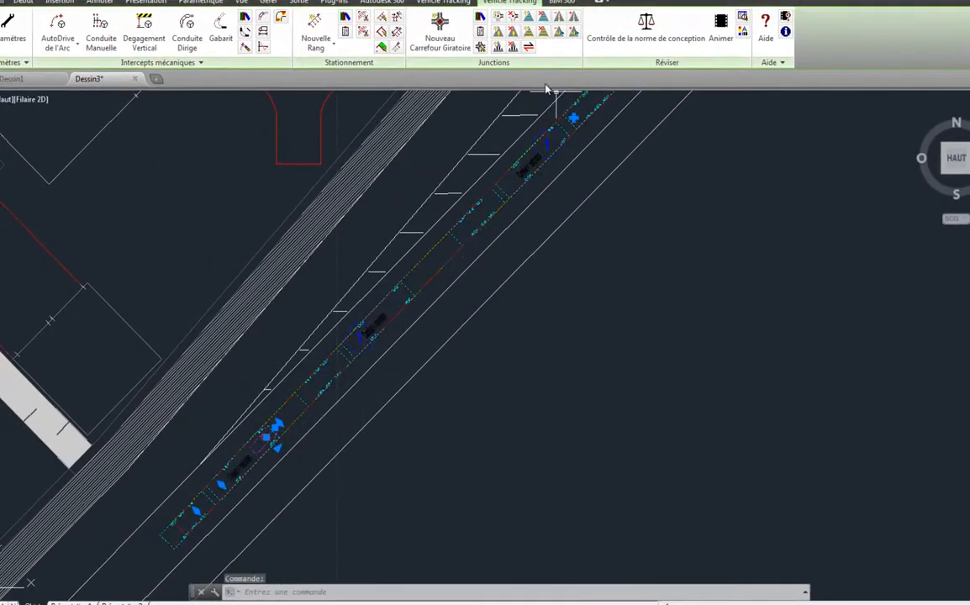
{"action": "left_click", "coordinate": [721, 32]}
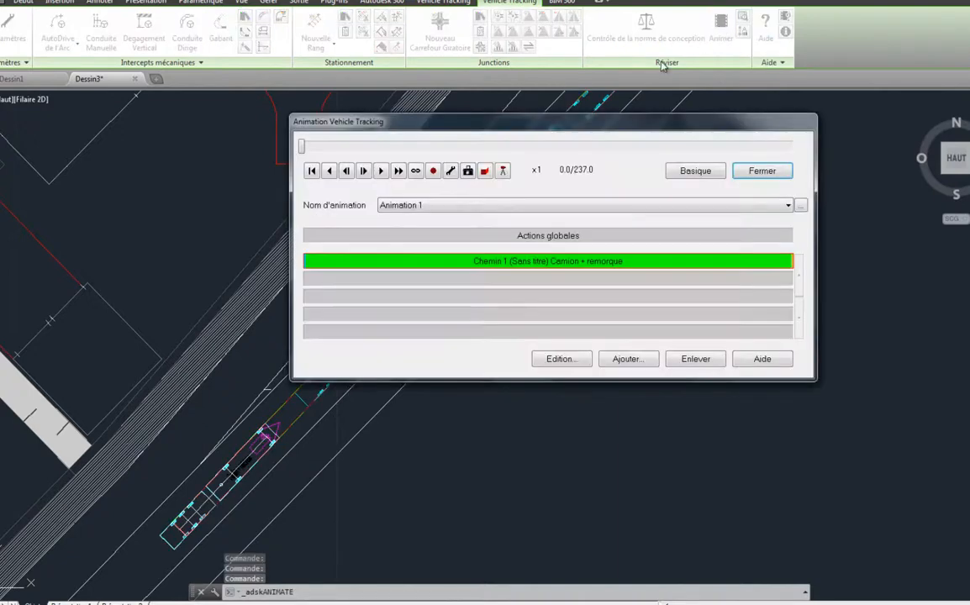
{"action": "mouse_move", "coordinate": [517, 130]}
{"action": "left_mouse_down"}
{"action": "mouse_move", "coordinate": [684, 162]}
{"action": "mouse_move", "coordinate": [684, 232]}
{"action": "mouse_move", "coordinate": [541, 374]}
{"action": "left_mouse_up"}
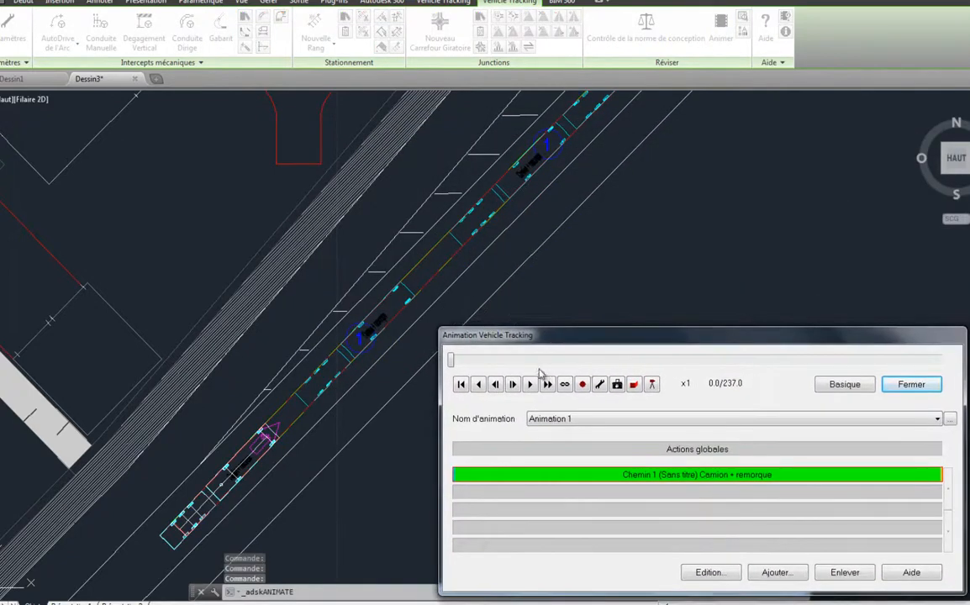
Step: Preview the start of the animation, activate the 3D follow-camera view of the Camion + remorque, and arrange both dialogs clear of the truck
{"action": "mouse_move", "coordinate": [467, 363]}
{"action": "left_mouse_down"}
{"action": "mouse_move", "coordinate": [598, 364]}
{"action": "mouse_move", "coordinate": [455, 370]}
{"action": "left_mouse_up"}
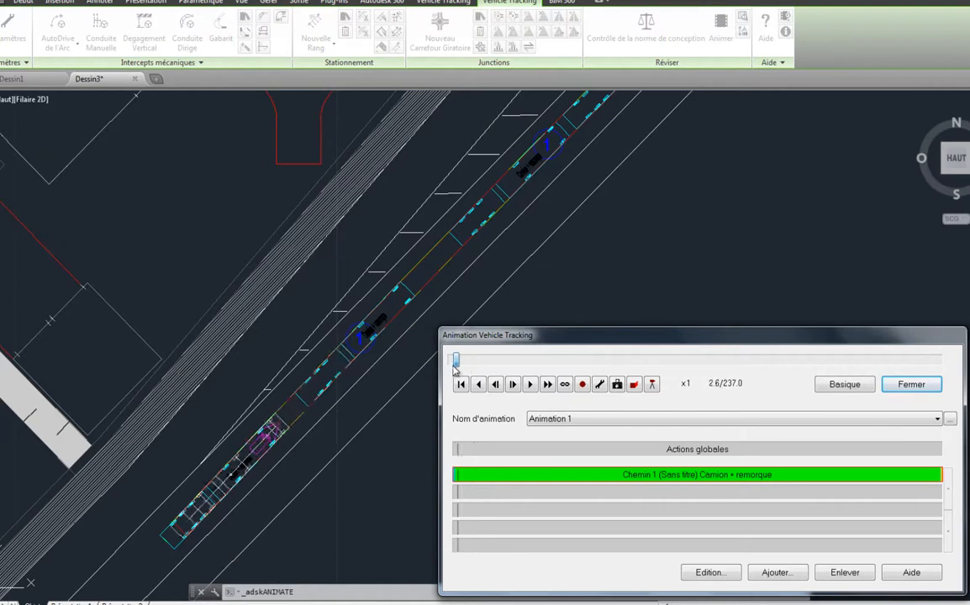
{"action": "left_click", "coordinate": [650, 384]}
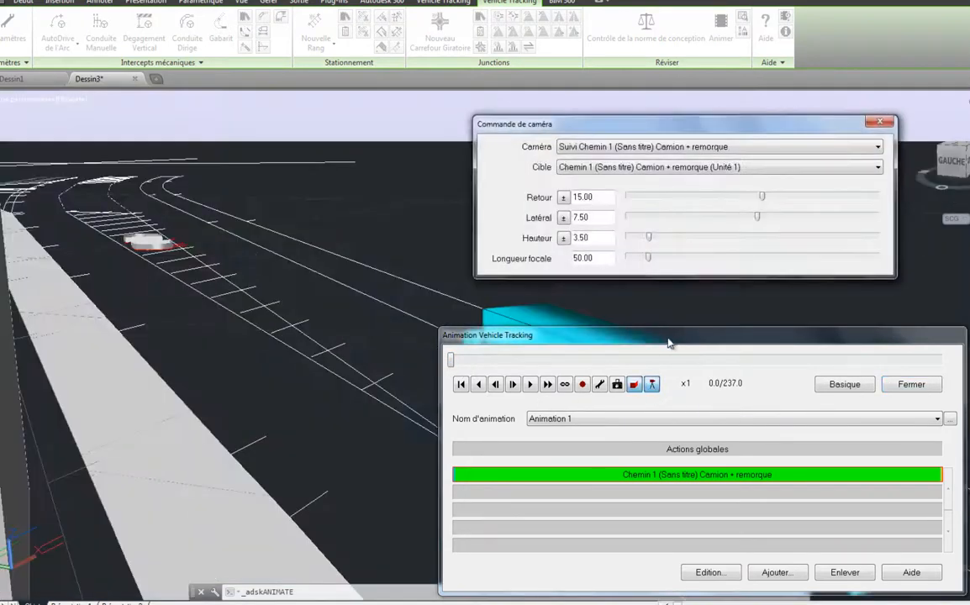
{"action": "left_click_drag", "start_coordinate": [662, 345], "coordinate": [378, 420]}
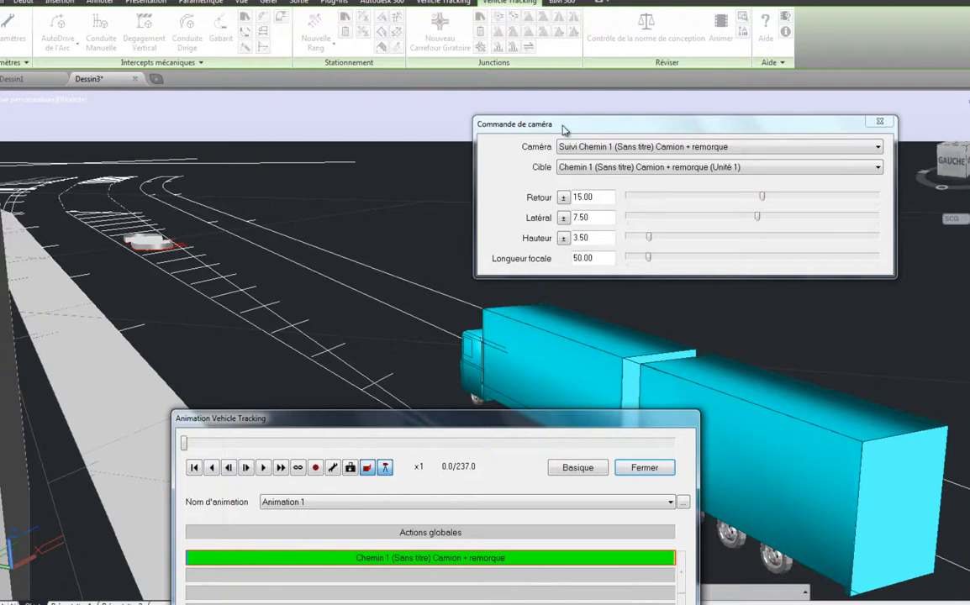
{"action": "left_click_drag", "start_coordinate": [563, 129], "coordinate": [76, 104]}
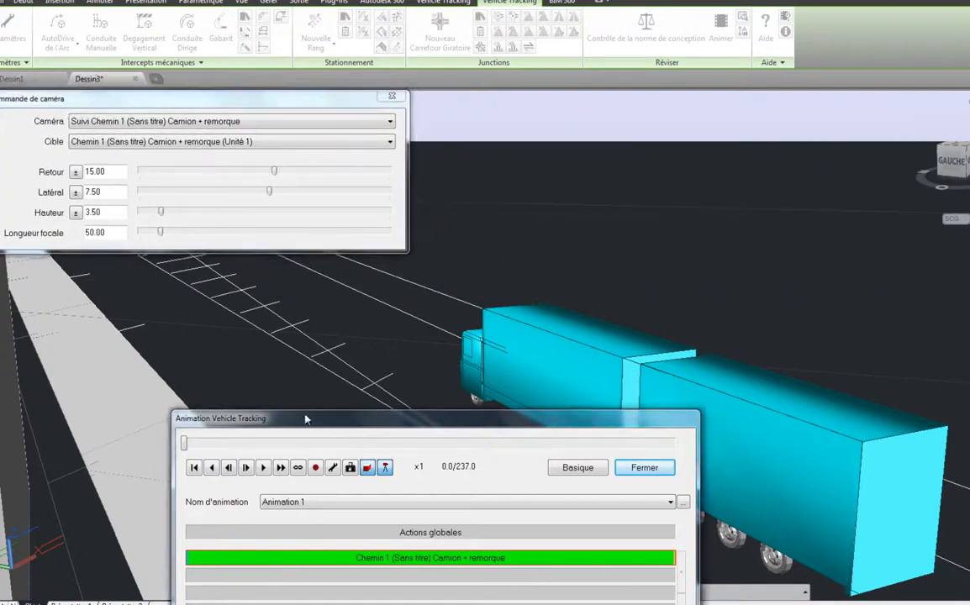
{"action": "left_click_drag", "start_coordinate": [336, 419], "coordinate": [140, 329]}
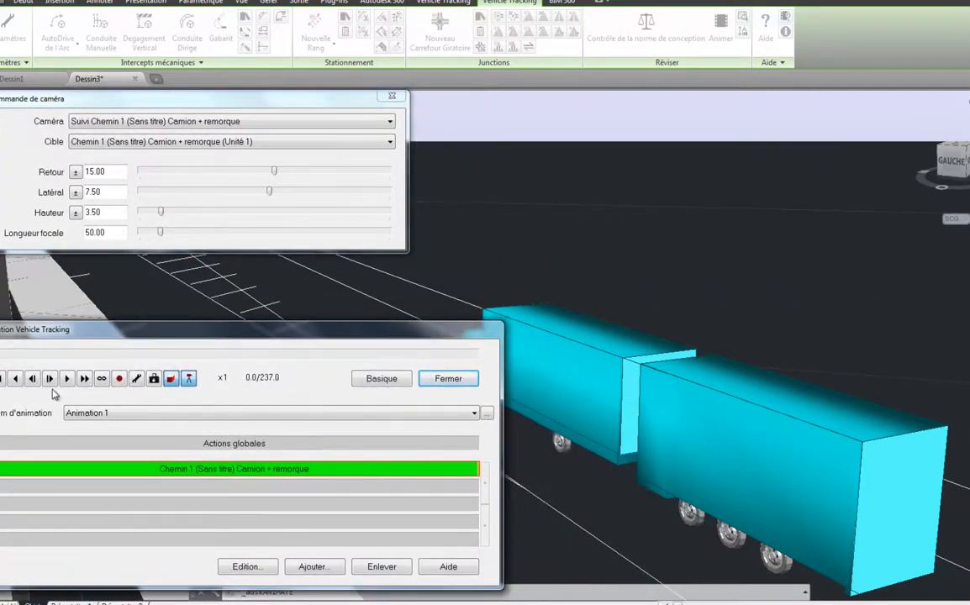
{"action": "left_click_drag", "start_coordinate": [15, 354], "coordinate": [6, 376]}
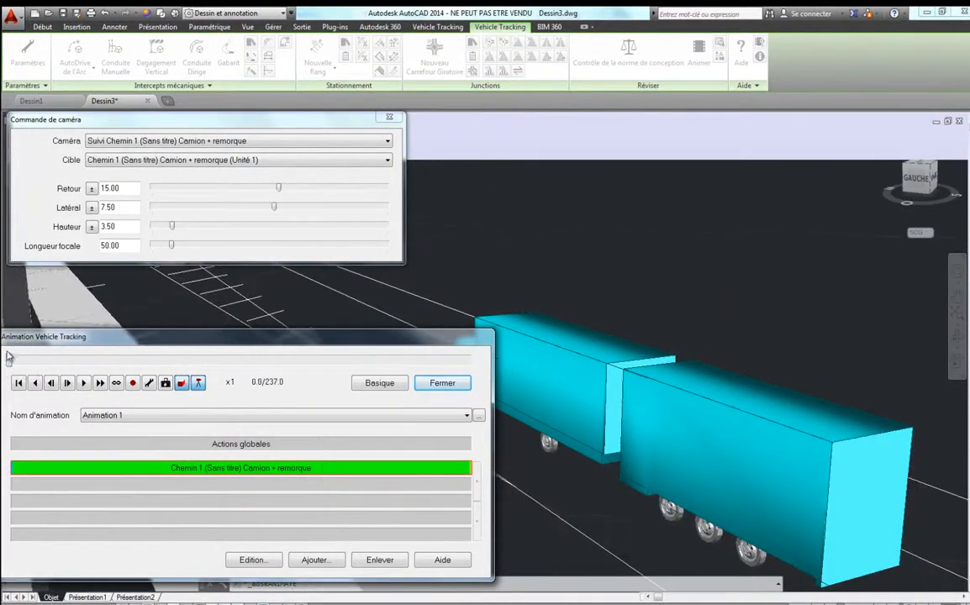
Step: Switch the camera to the driver's eye view of the Camion + remorque path and preview the animation from there
{"action": "left_click", "coordinate": [126, 143]}
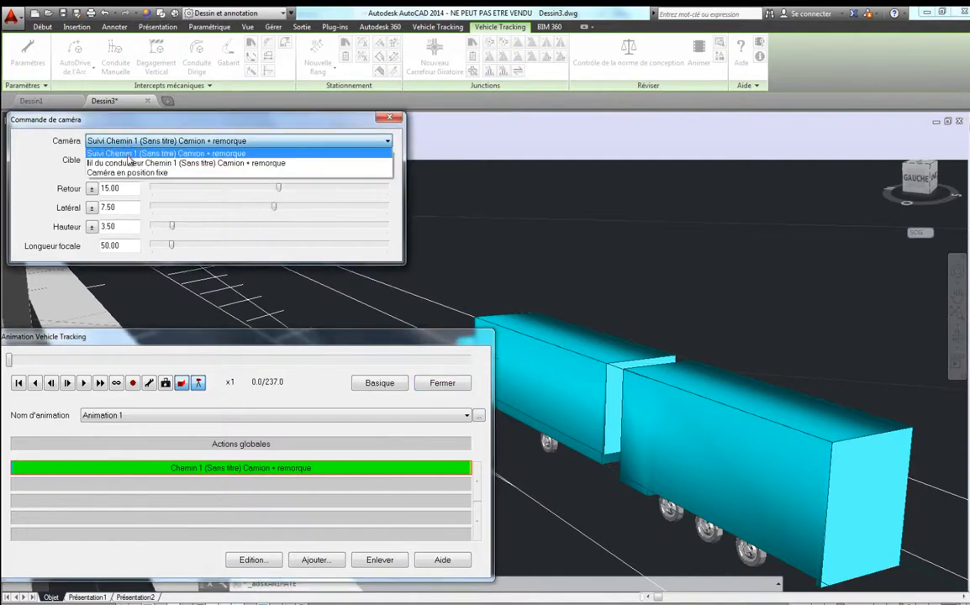
{"action": "left_click", "coordinate": [130, 163]}
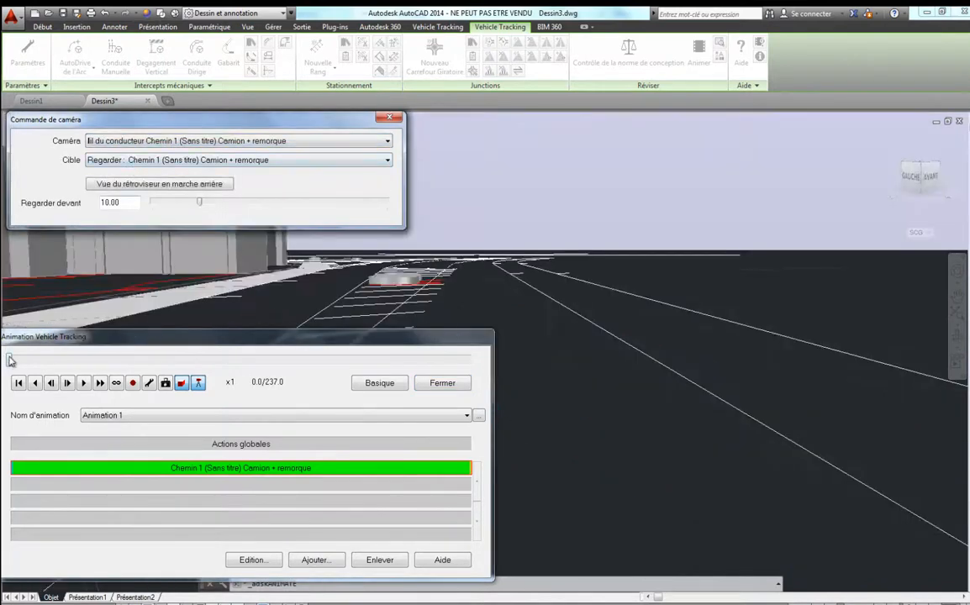
{"action": "mouse_move", "coordinate": [11, 360]}
{"action": "left_mouse_down"}
{"action": "mouse_move", "coordinate": [438, 349]}
{"action": "mouse_move", "coordinate": [6, 361]}
{"action": "left_mouse_up"}
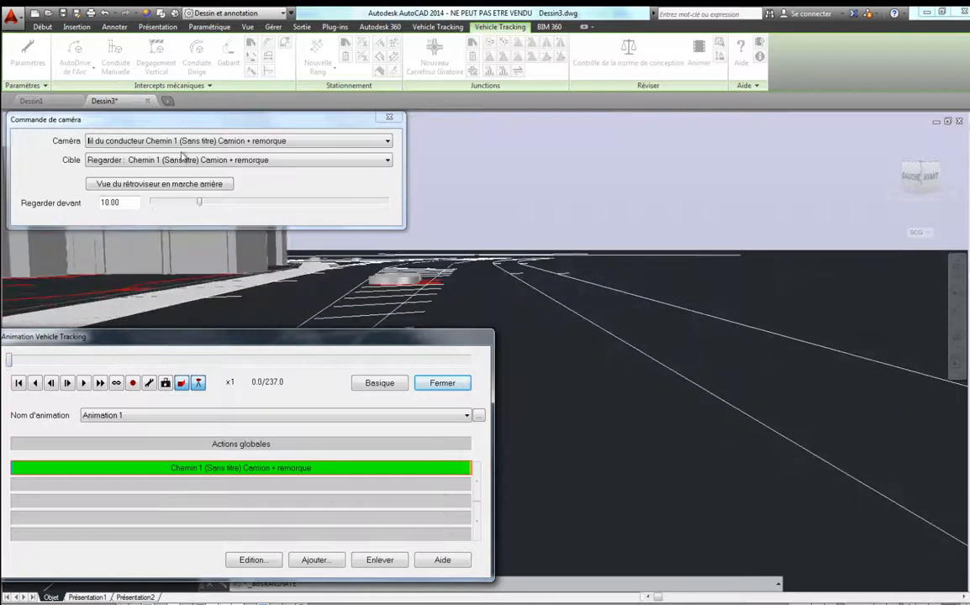
Step: Switch to the fixed-position camera, advance the animation to 62.1, and set the camera position to Y 4910411.00 and Z 120.00
{"action": "left_click", "coordinate": [165, 140]}
{"action": "left_click", "coordinate": [175, 173]}
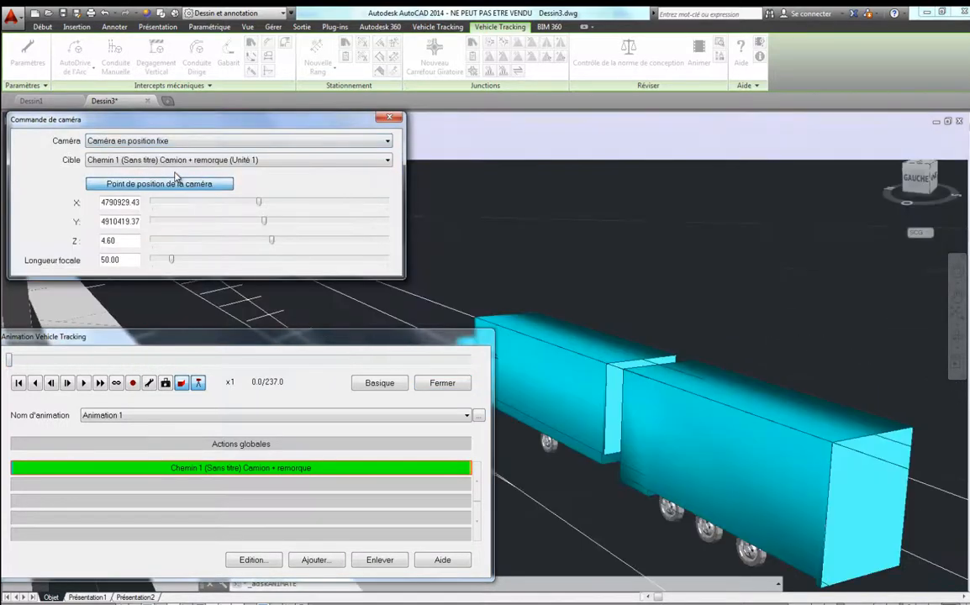
{"action": "left_click_drag", "start_coordinate": [9, 361], "coordinate": [140, 345]}
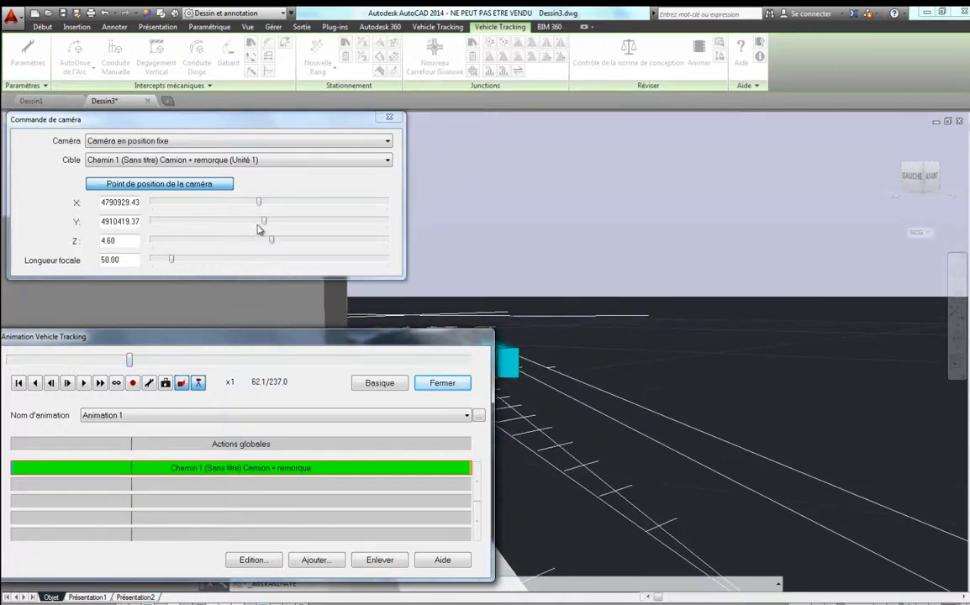
{"action": "left_click_drag", "start_coordinate": [266, 222], "coordinate": [314, 265]}
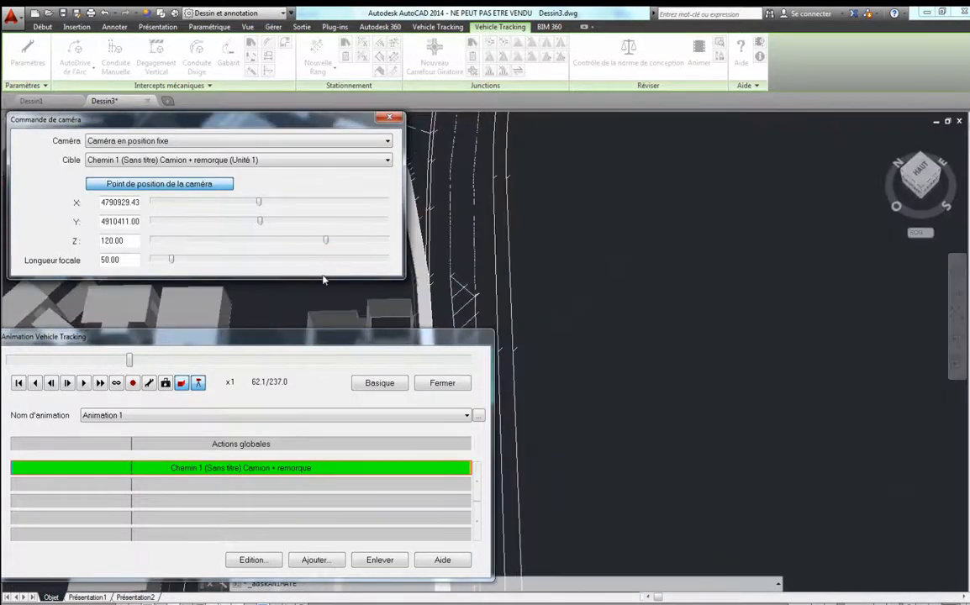
Step: Move the animation dialog aside, preview the manoeuvre from the raised fixed camera, and close the animation
{"action": "mouse_move", "coordinate": [289, 342]}
{"action": "left_mouse_down"}
{"action": "mouse_move", "coordinate": [782, 355]}
{"action": "mouse_move", "coordinate": [797, 149]}
{"action": "left_mouse_up"}
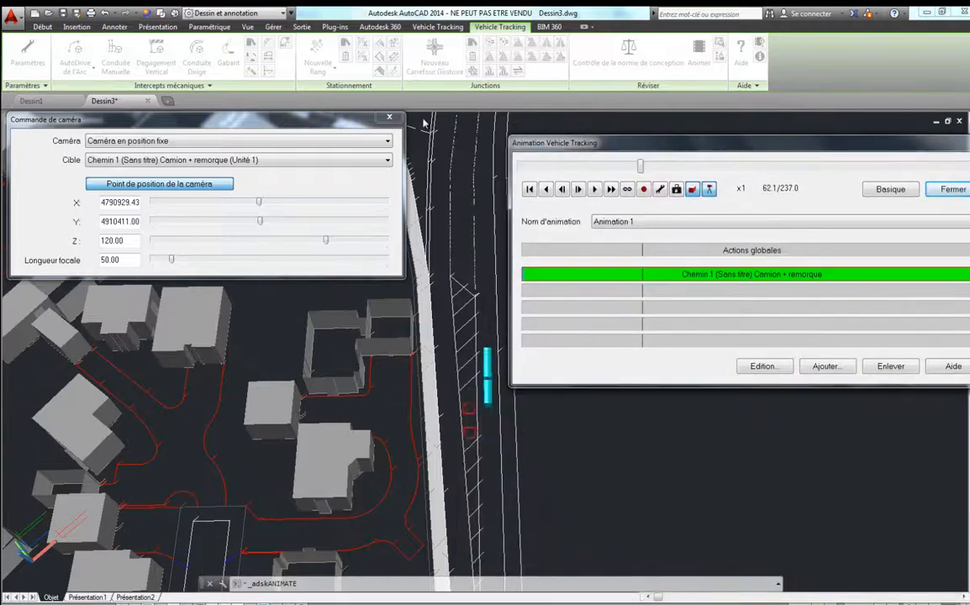
{"action": "left_click_drag", "start_coordinate": [642, 168], "coordinate": [583, 276]}
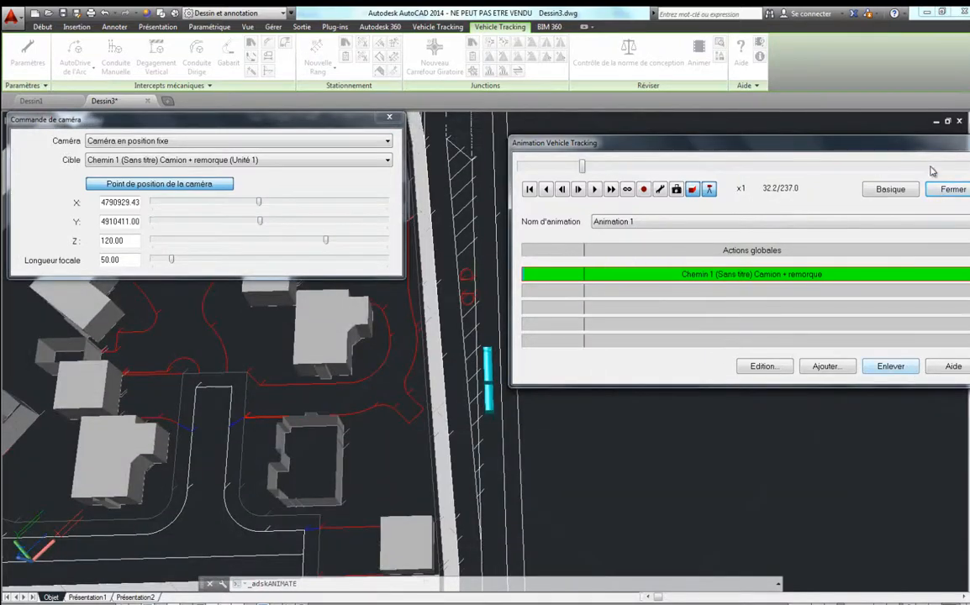
{"action": "left_click", "coordinate": [958, 190]}
{"action": "left_click", "coordinate": [775, 296]}
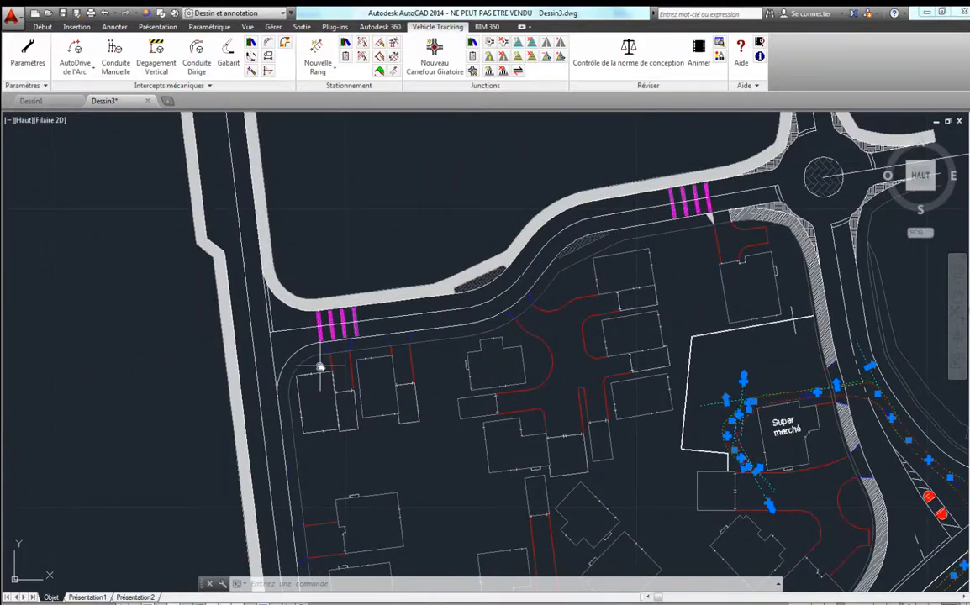
Step: Start a guided drive (Conduite Dirige) with the CERTU light vehicle Petite citadine, without making it the default vehicle
{"action": "scroll", "coordinate": [286, 338], "scroll_direction": "up", "scroll_amount": 3}
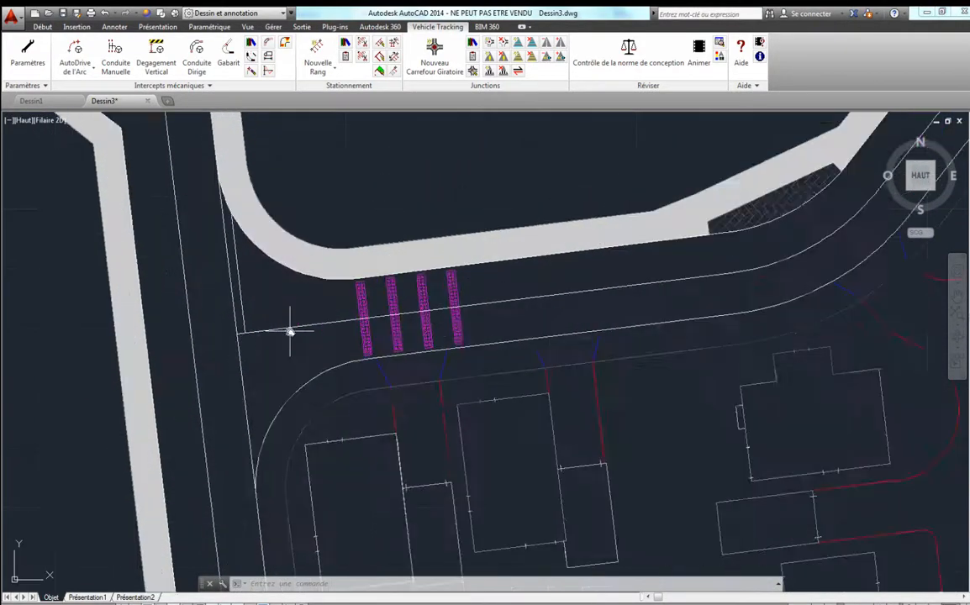
{"action": "middle_click_drag", "start_coordinate": [302, 346], "coordinate": [288, 368]}
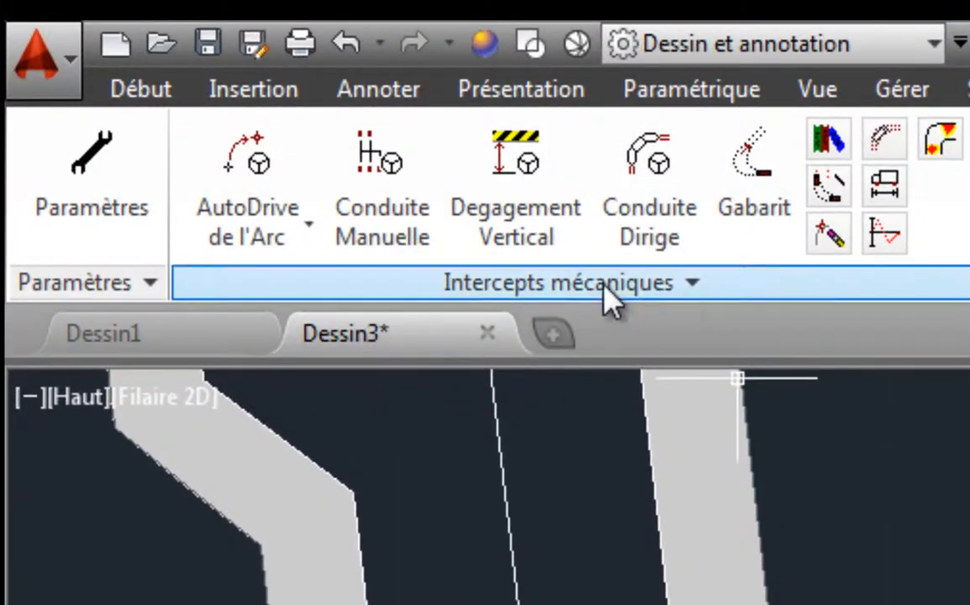
{"action": "left_click", "coordinate": [183, 86]}
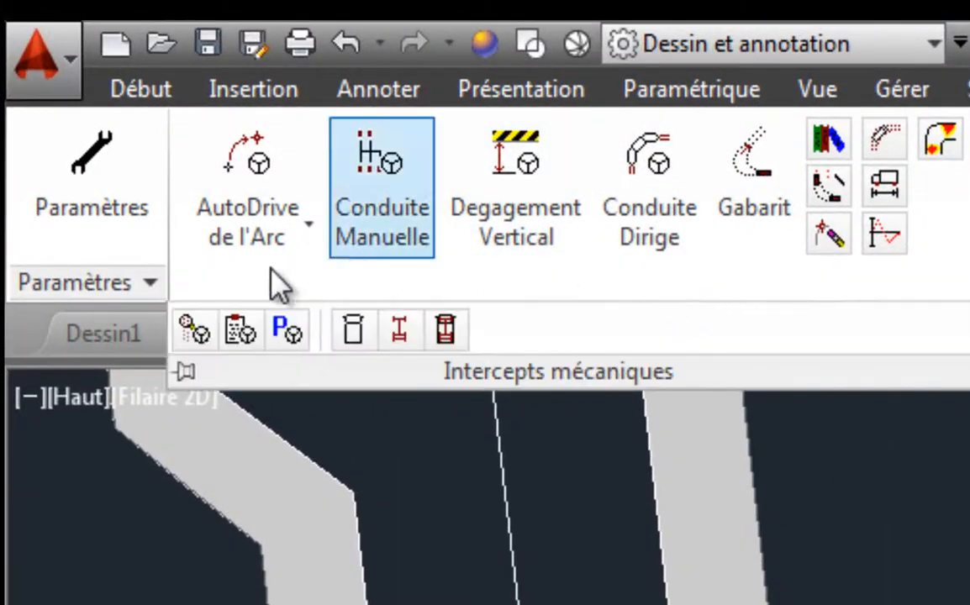
{"action": "left_click", "coordinate": [185, 337]}
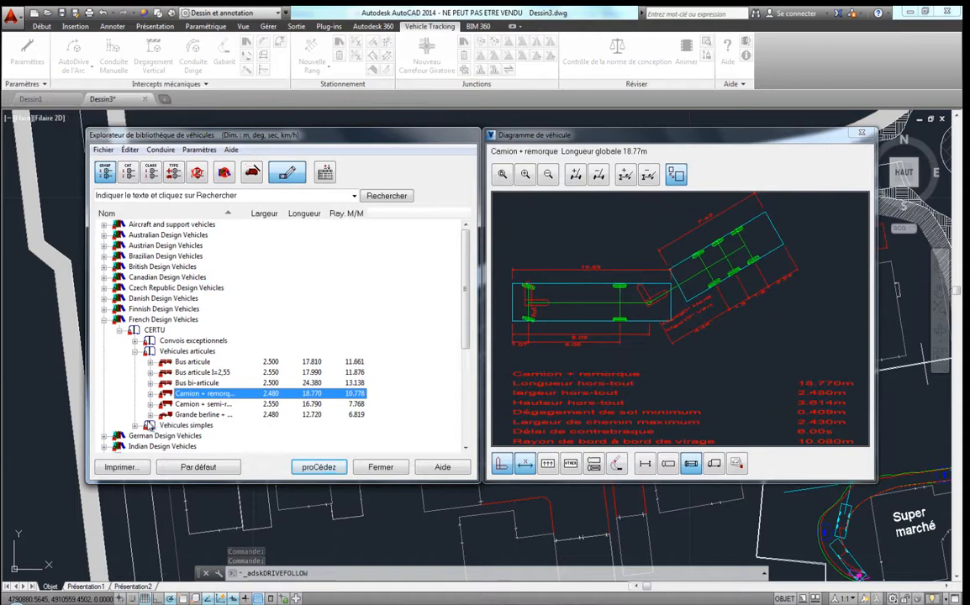
{"action": "left_click", "coordinate": [135, 425]}
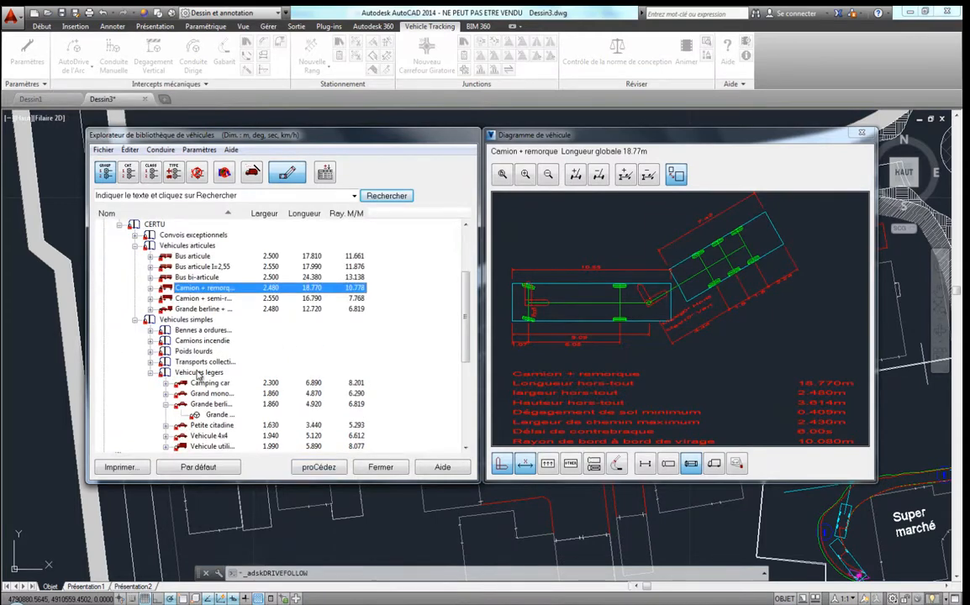
{"action": "left_click", "coordinate": [199, 427]}
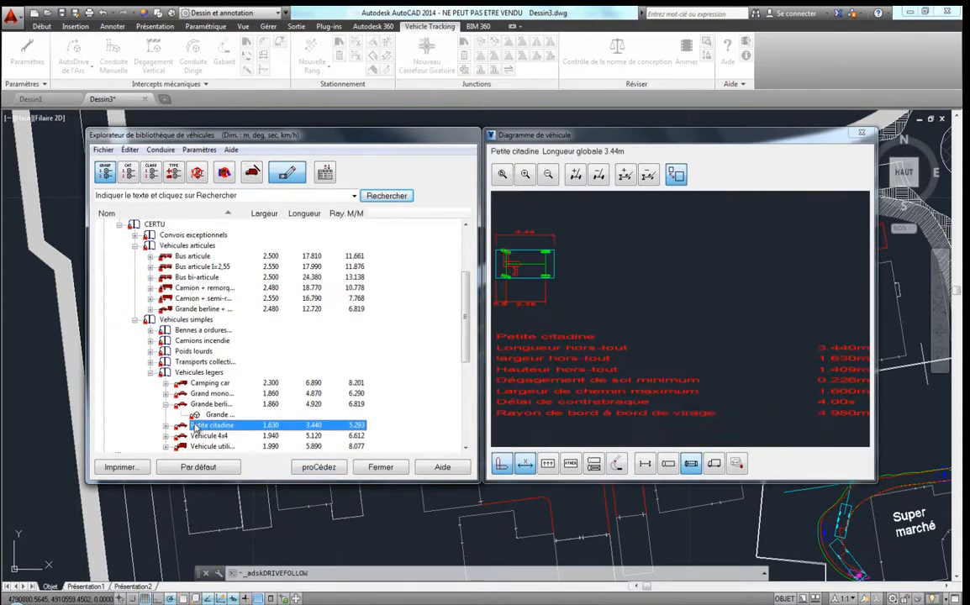
{"action": "left_click", "coordinate": [319, 469]}
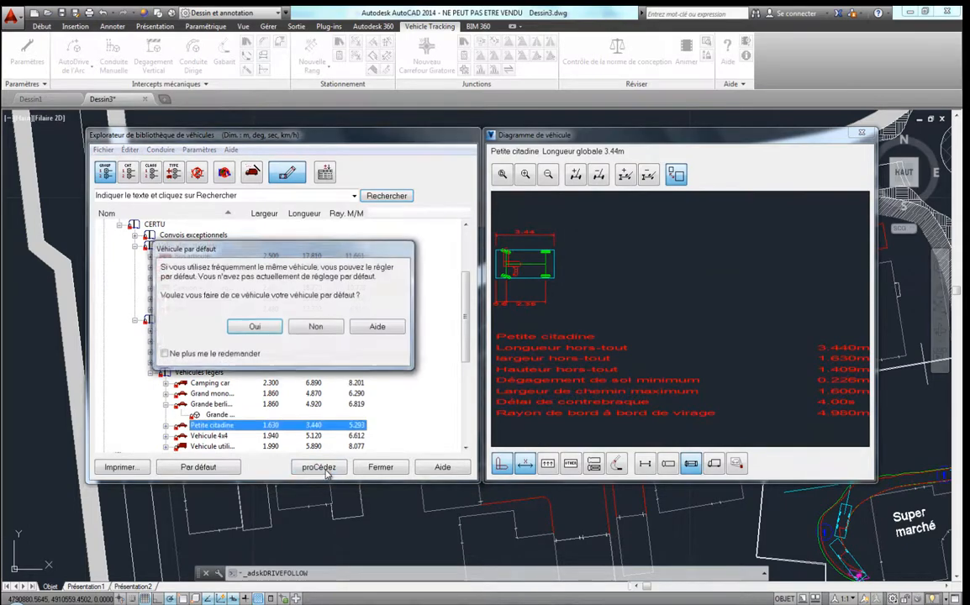
{"action": "left_click", "coordinate": [316, 328]}
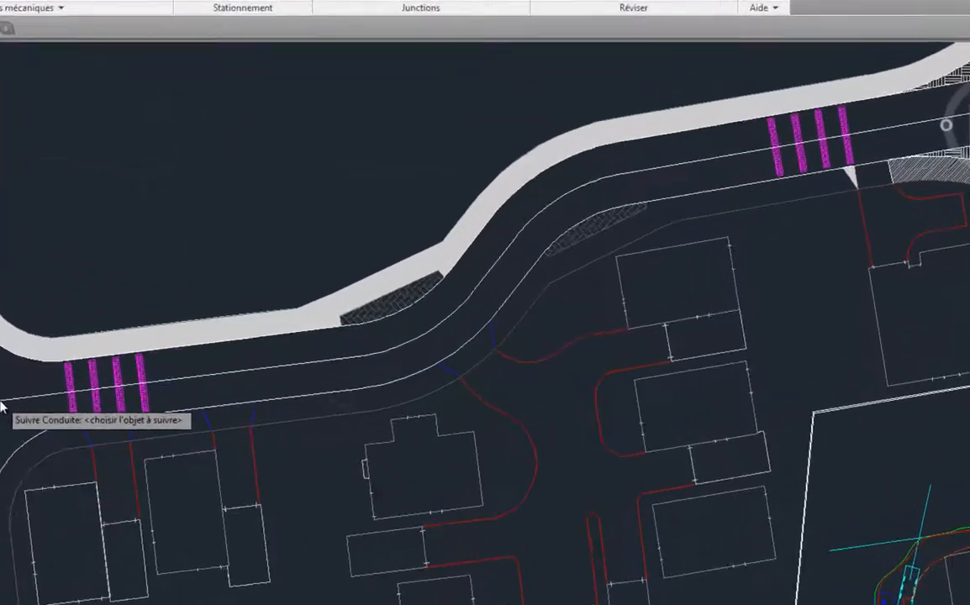
Step: Make the car follow the road centreline forwards, tracking its frontmost axle (Essieu le plus frontal) with a 2 m left offset
{"action": "left_click", "coordinate": [160, 382]}
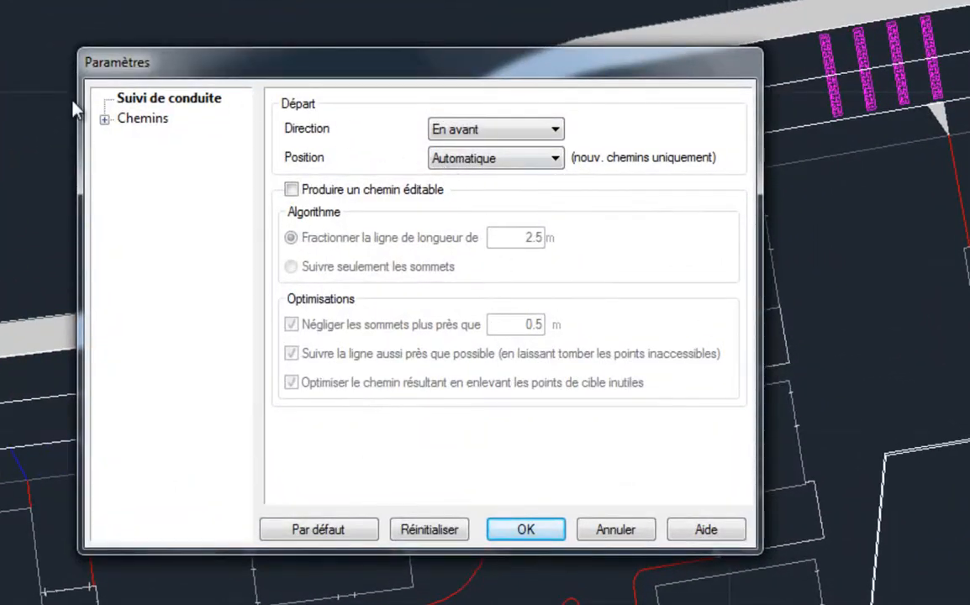
{"action": "left_click", "coordinate": [509, 134]}
{"action": "left_click", "coordinate": [509, 135]}
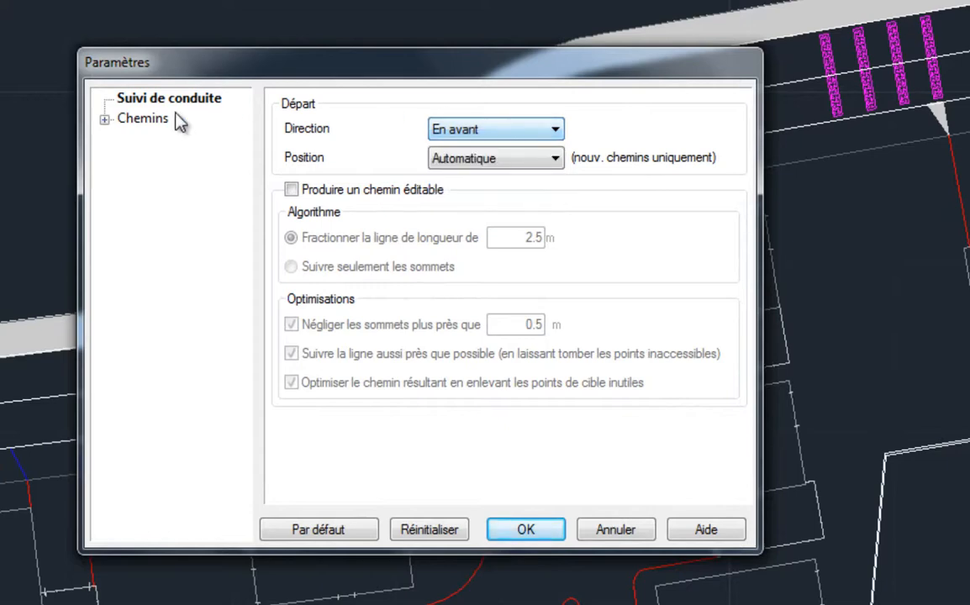
{"action": "left_click", "coordinate": [105, 120]}
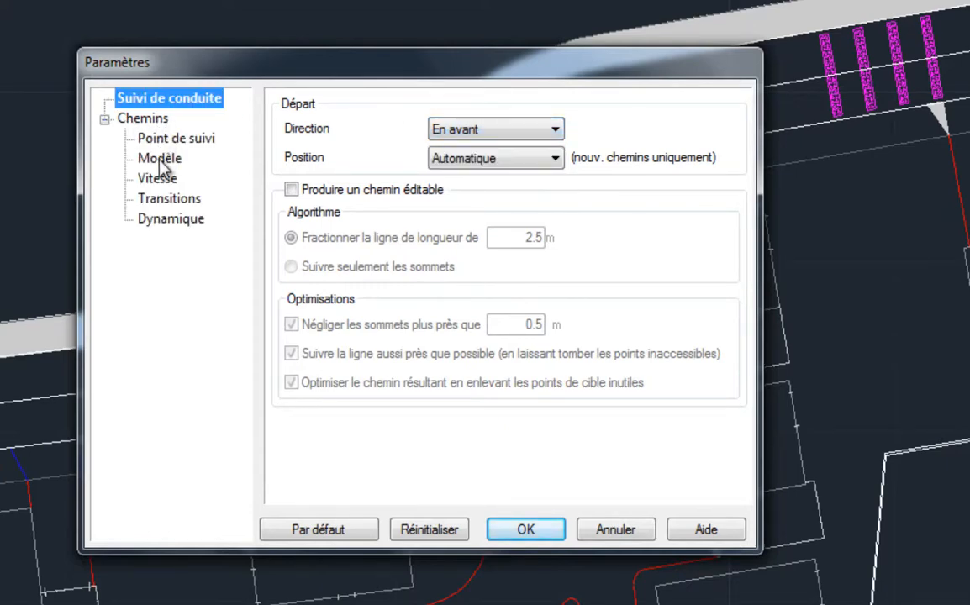
{"action": "left_click", "coordinate": [168, 140]}
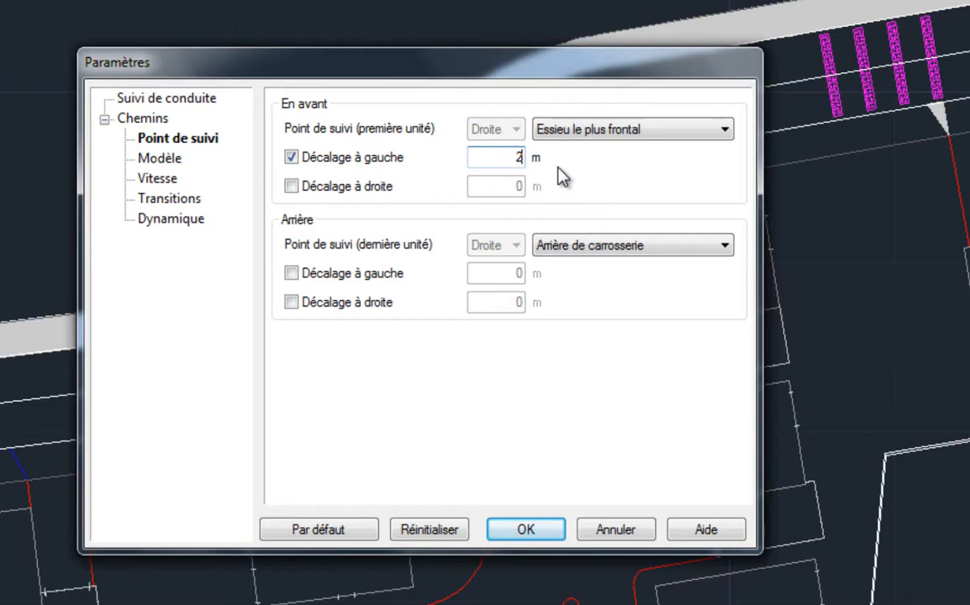
{"action": "left_click", "coordinate": [604, 139]}
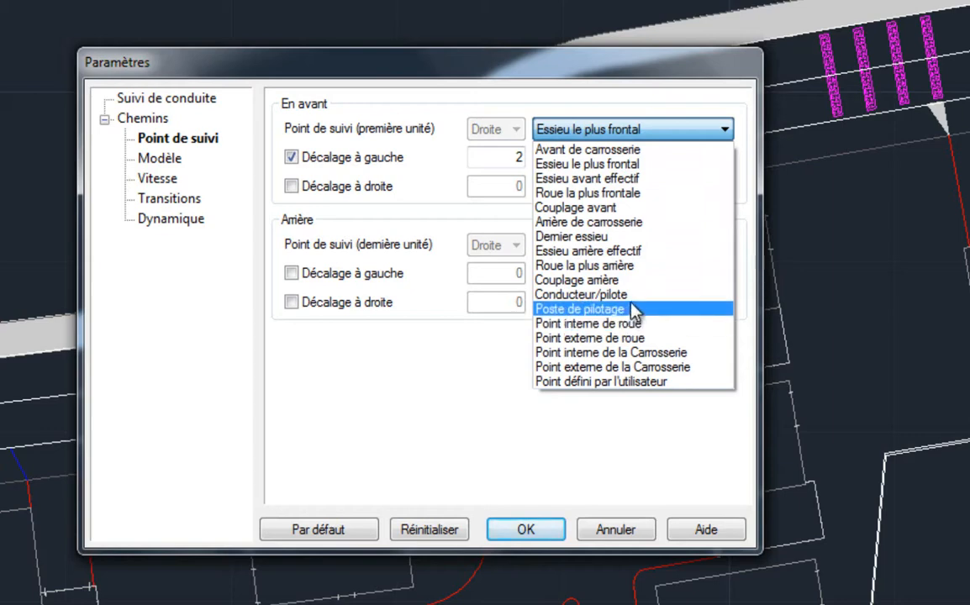
{"action": "left_click", "coordinate": [472, 80]}
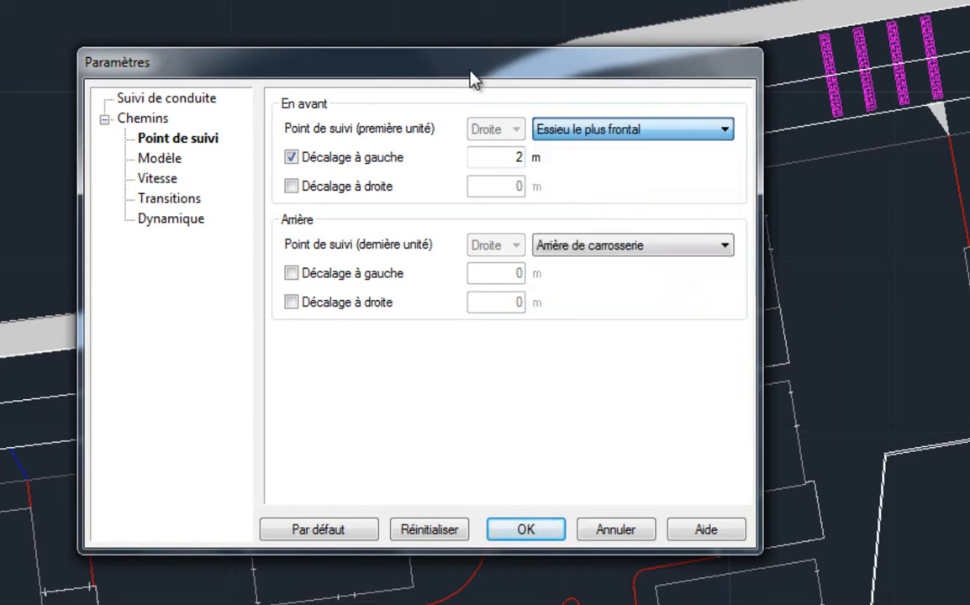
{"action": "left_click", "coordinate": [530, 530]}
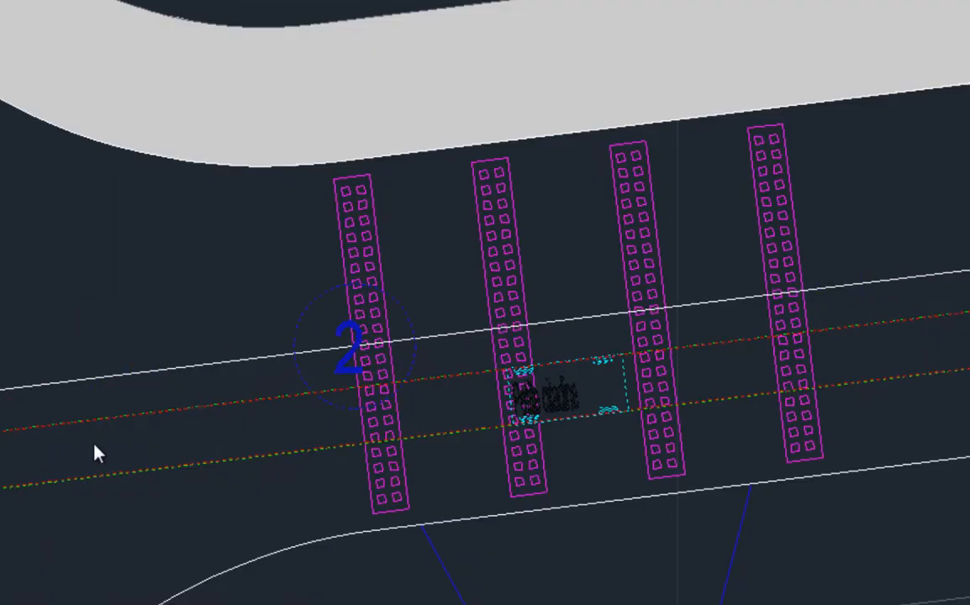
Step: Review the car's guided path along the road centreline up to the roundabout entrance
{"action": "middle_click_drag", "start_coordinate": [565, 353], "coordinate": [2, 391]}
{"action": "middle_click_drag", "start_coordinate": [643, 282], "coordinate": [144, 370]}
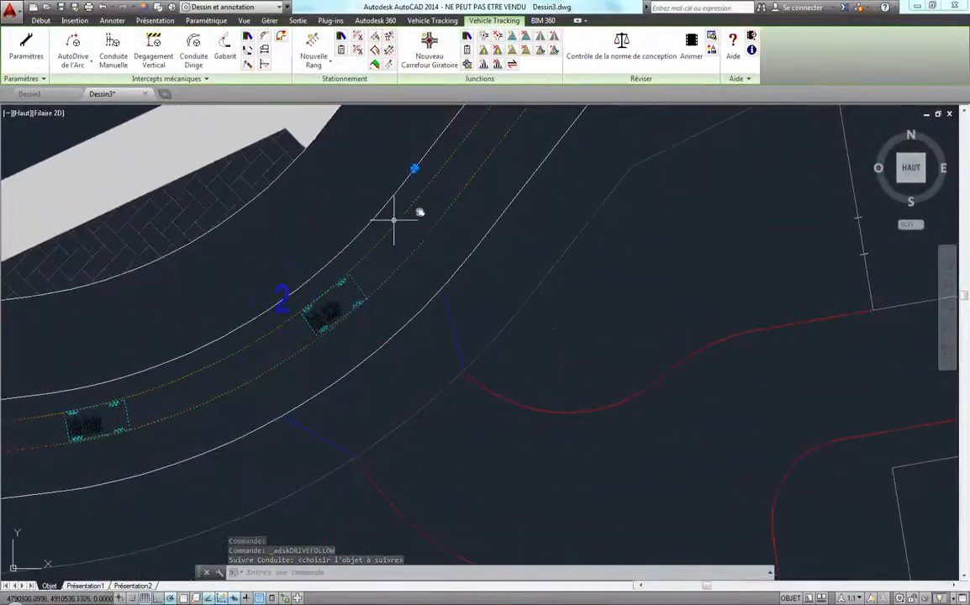
{"action": "mouse_move", "coordinate": [420, 212]}
{"action": "middle_mouse_down"}
{"action": "mouse_move", "coordinate": [167, 467]}
{"action": "mouse_move", "coordinate": [125, 493]}
{"action": "middle_mouse_up"}
{"action": "middle_click_drag", "start_coordinate": [478, 214], "coordinate": [73, 349]}
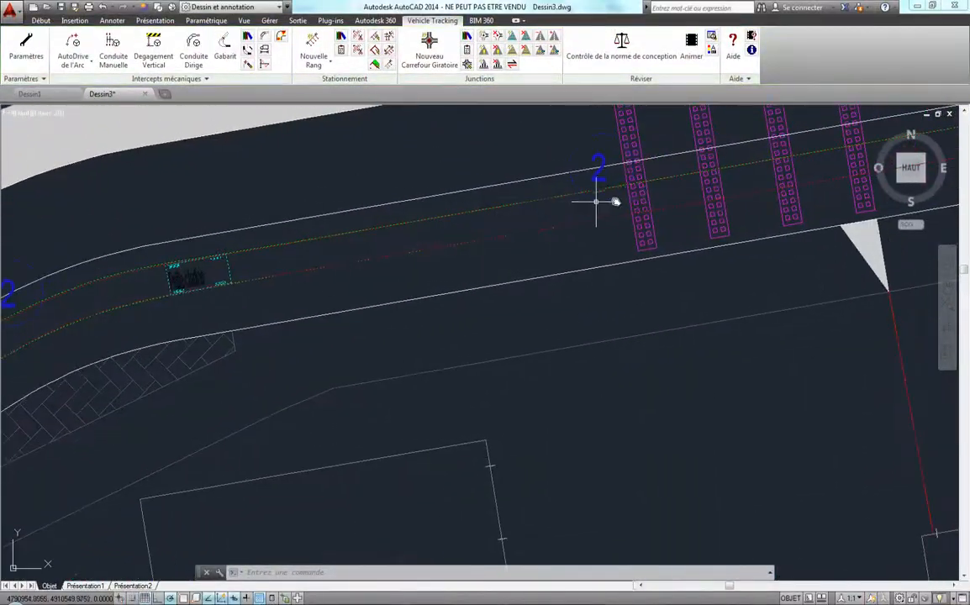
{"action": "middle_click_drag", "start_coordinate": [621, 201], "coordinate": [108, 286]}
{"action": "mouse_move", "coordinate": [683, 211]}
{"action": "middle_mouse_down"}
{"action": "mouse_move", "coordinate": [334, 301]}
{"action": "mouse_move", "coordinate": [394, 263]}
{"action": "middle_mouse_up"}
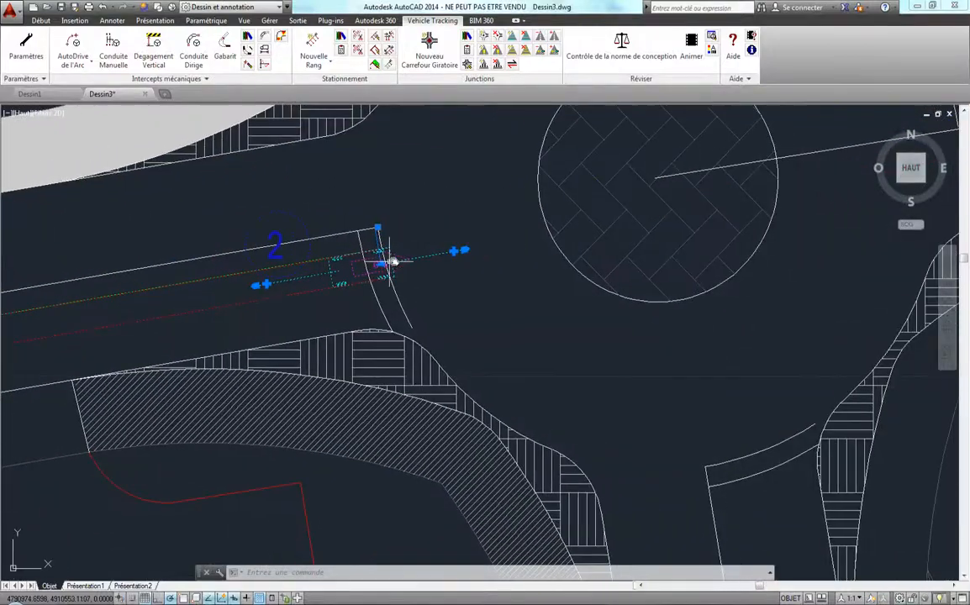
{"action": "middle_click_drag", "start_coordinate": [461, 246], "coordinate": [513, 193]}
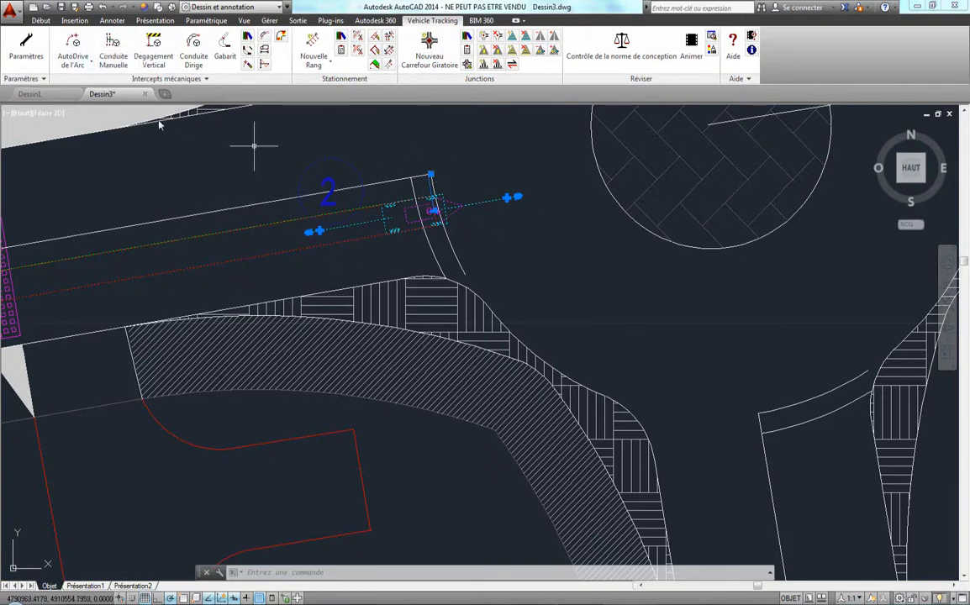
Step: Extend the car's path with AutoDrive, enabling Orientation du tournant in freehand mode (A main levée) and placing successive positions through the roundabout entry
{"action": "left_click", "coordinate": [74, 47]}
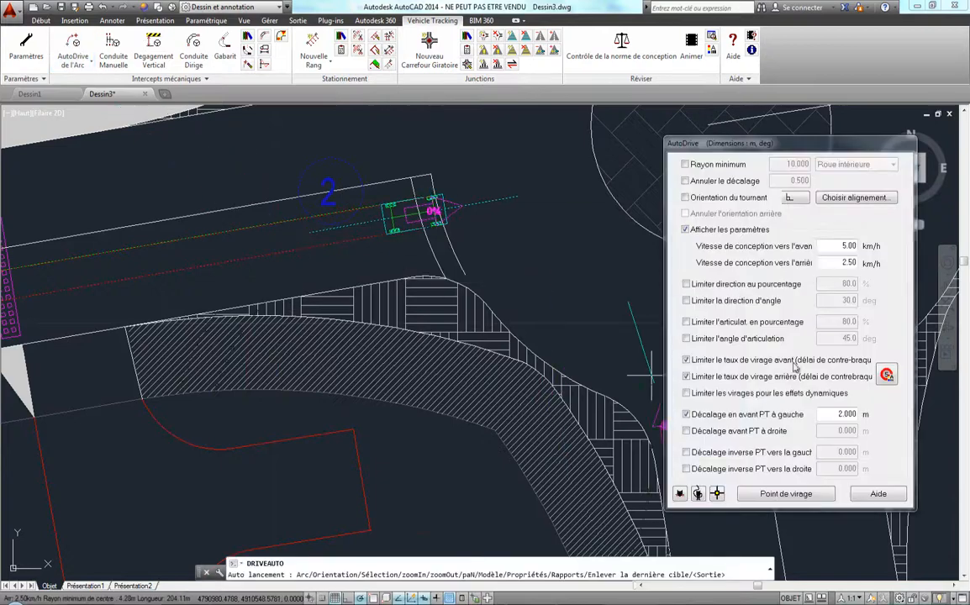
{"action": "middle_click_drag", "start_coordinate": [502, 263], "coordinate": [282, 255]}
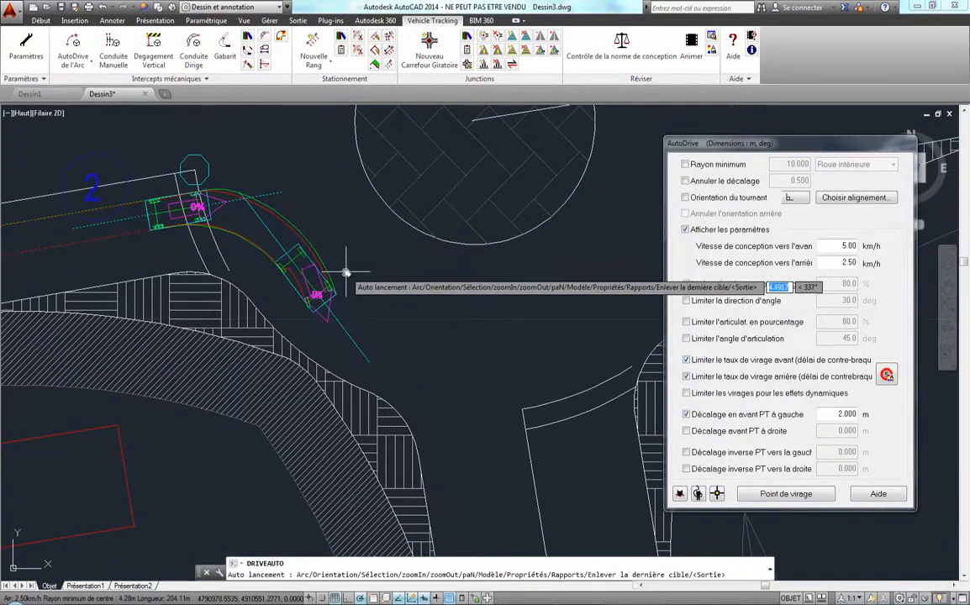
{"action": "left_click", "coordinate": [687, 199]}
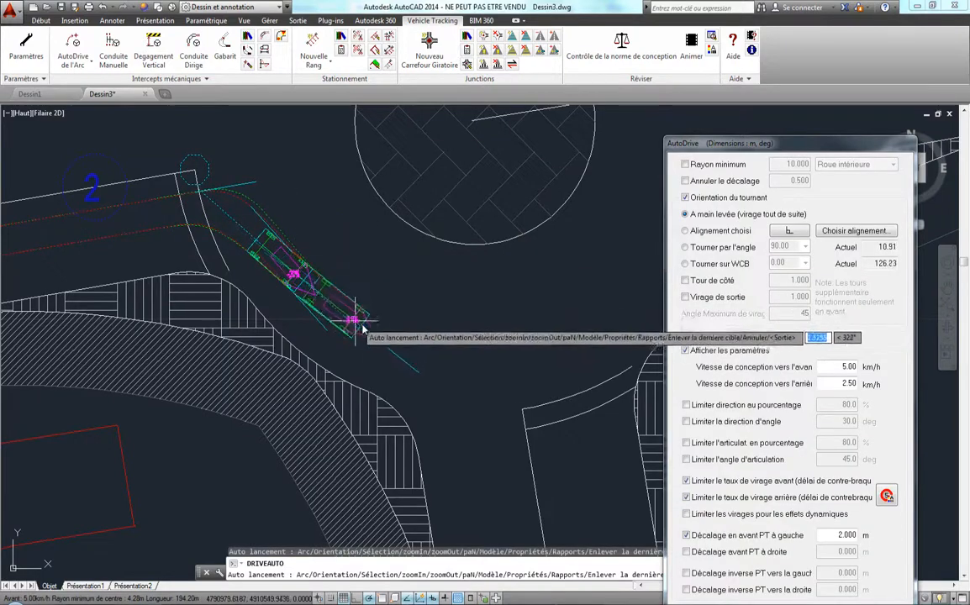
{"action": "left_click", "coordinate": [370, 328]}
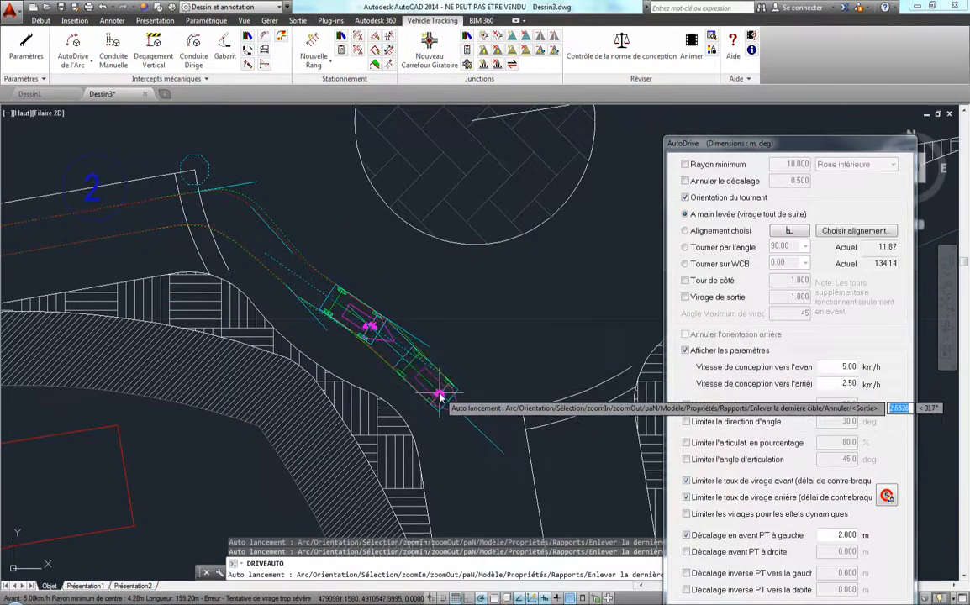
{"action": "left_click", "coordinate": [445, 400]}
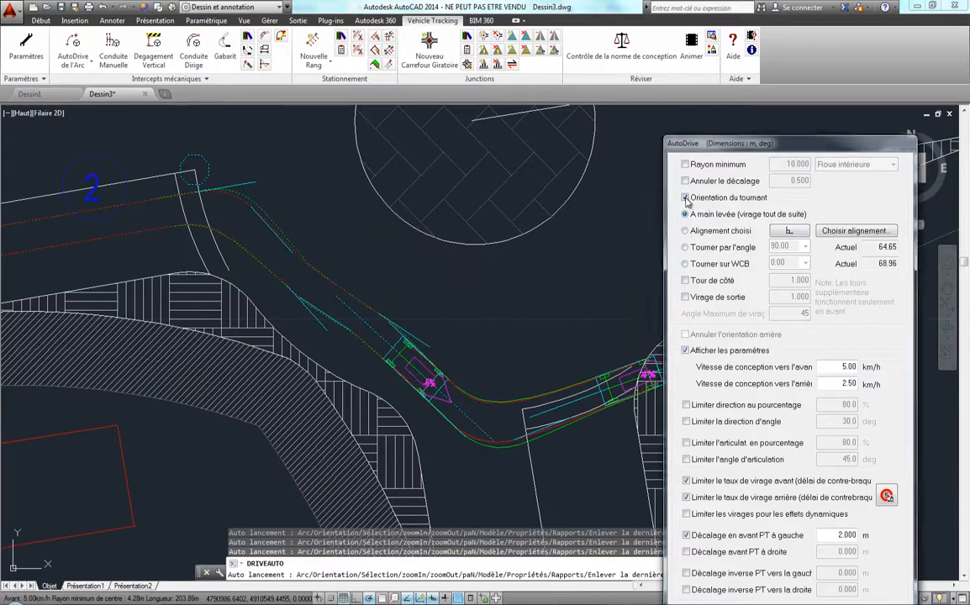
Step: Disable Orientation du tournant, drive the car down the exit road and into the supermarket access, and finish AutoDrive
{"action": "left_click", "coordinate": [687, 199]}
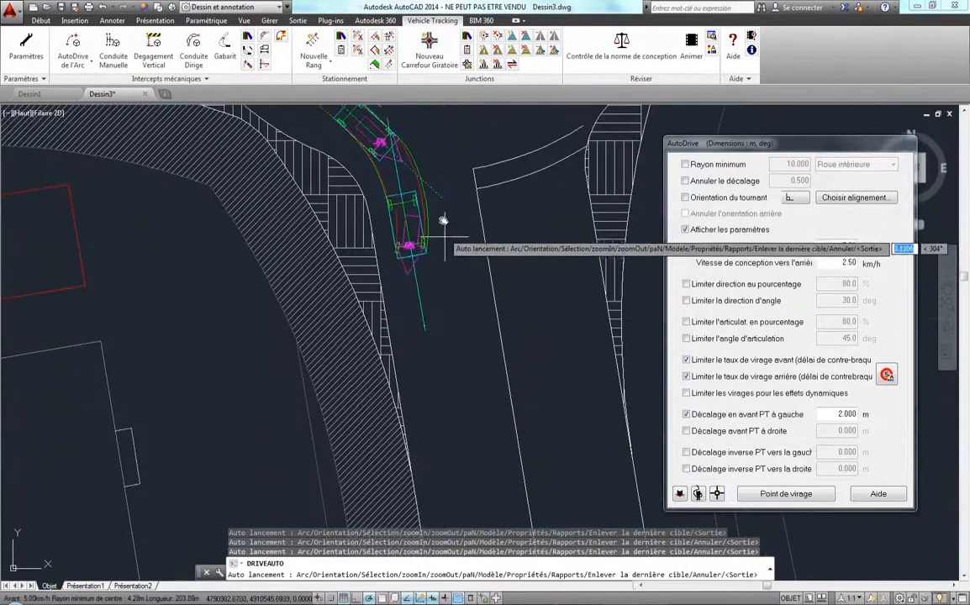
{"action": "mouse_move", "coordinate": [462, 345]}
{"action": "middle_mouse_down"}
{"action": "mouse_move", "coordinate": [488, 302]}
{"action": "mouse_move", "coordinate": [513, 158]}
{"action": "middle_mouse_up"}
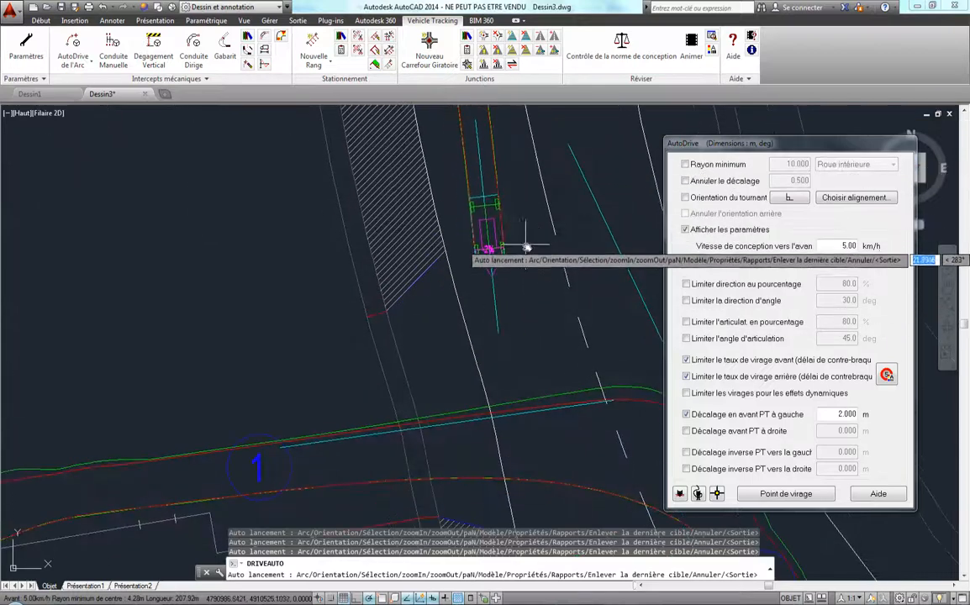
{"action": "scroll", "coordinate": [503, 372], "scroll_direction": "down", "scroll_amount": 3}
{"action": "scroll", "coordinate": [502, 372], "scroll_direction": "up", "scroll_amount": 5}
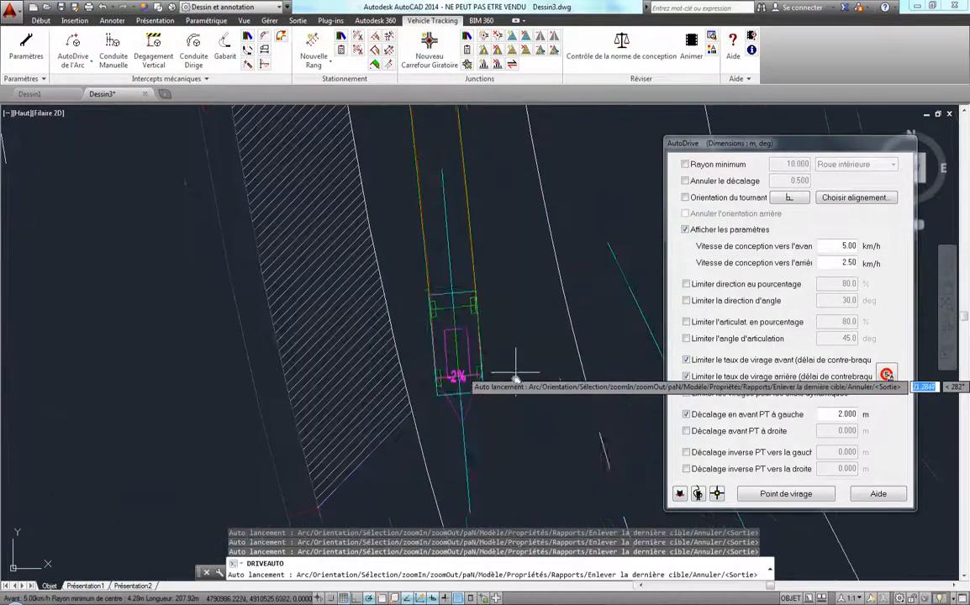
{"action": "left_click", "coordinate": [549, 273]}
{"action": "scroll", "coordinate": [504, 331], "scroll_direction": "down", "scroll_amount": 4}
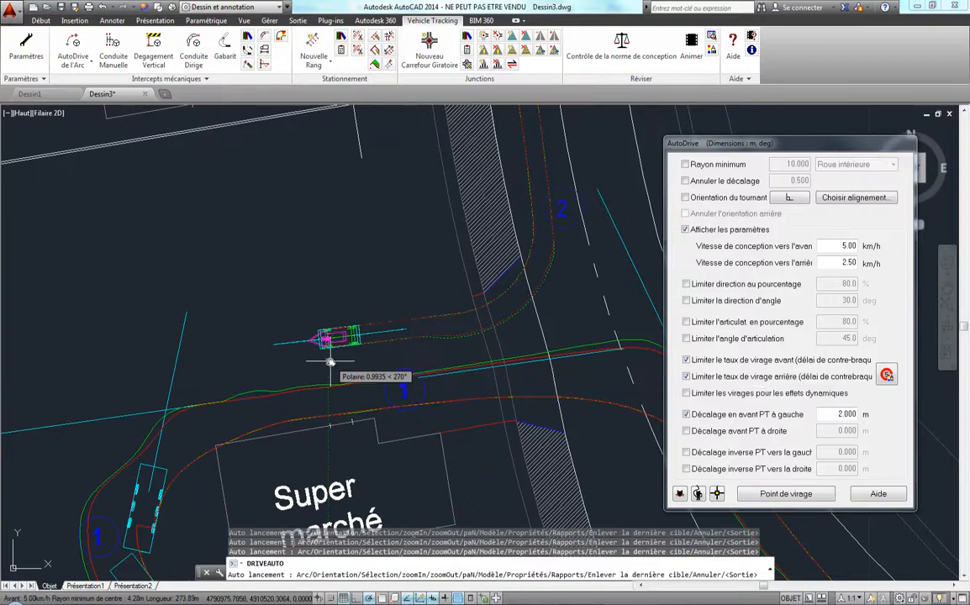
{"action": "key", "text": "Return"}
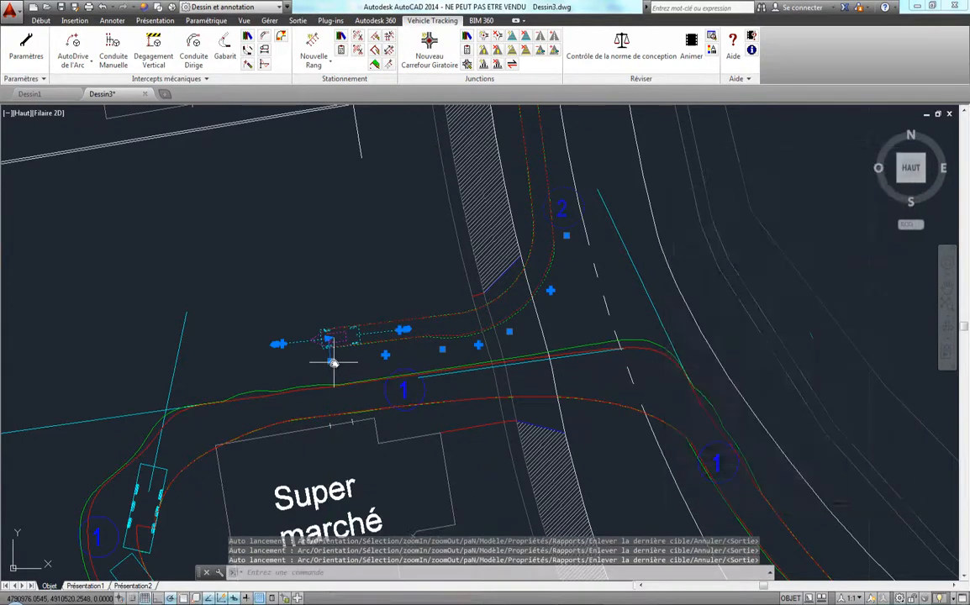
Step: Start an animation of the Petite citadine path and add Chemin 1 Camion + remorque to it
{"action": "scroll", "coordinate": [503, 275], "scroll_direction": "down", "scroll_amount": 6}
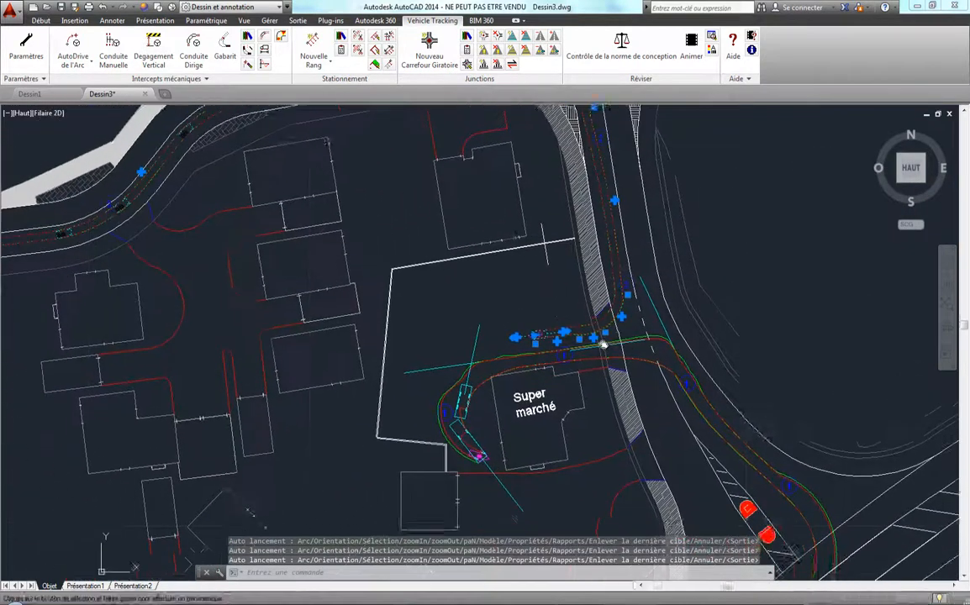
{"action": "scroll", "coordinate": [618, 353], "scroll_direction": "down", "scroll_amount": 2}
{"action": "middle_click_drag", "start_coordinate": [618, 354], "coordinate": [540, 258]}
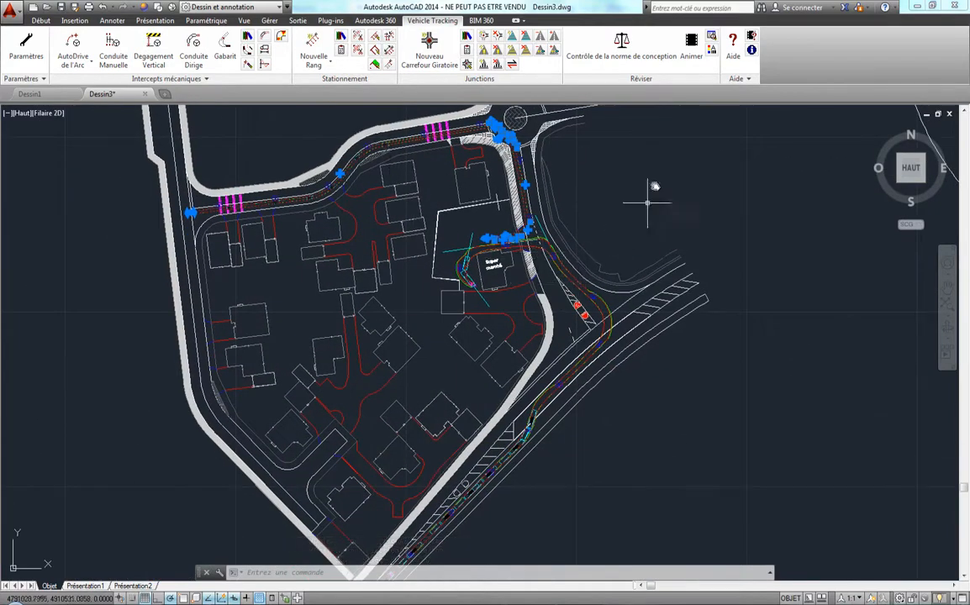
{"action": "left_click", "coordinate": [690, 50]}
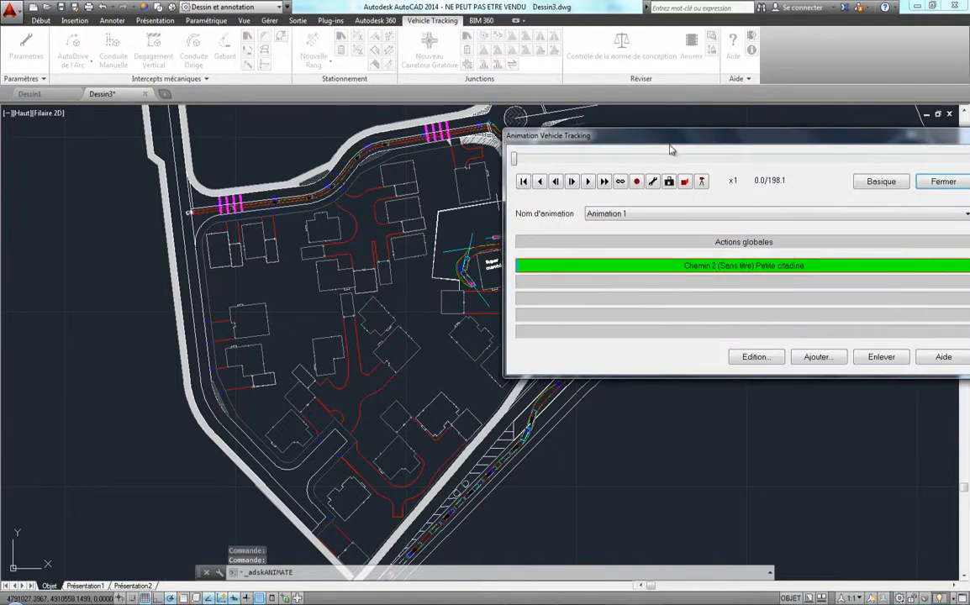
{"action": "left_click_drag", "start_coordinate": [672, 143], "coordinate": [583, 101]}
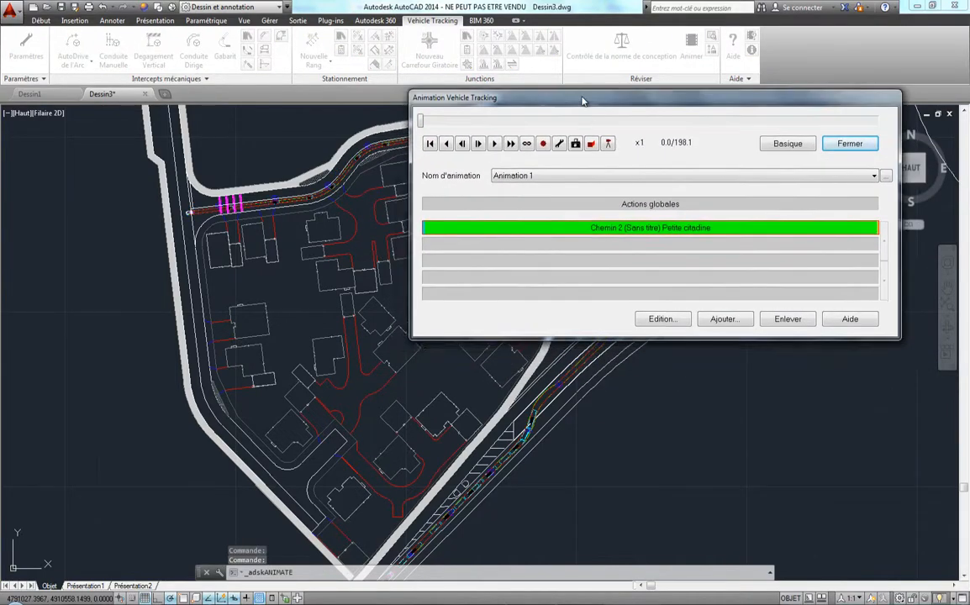
{"action": "left_click", "coordinate": [725, 319]}
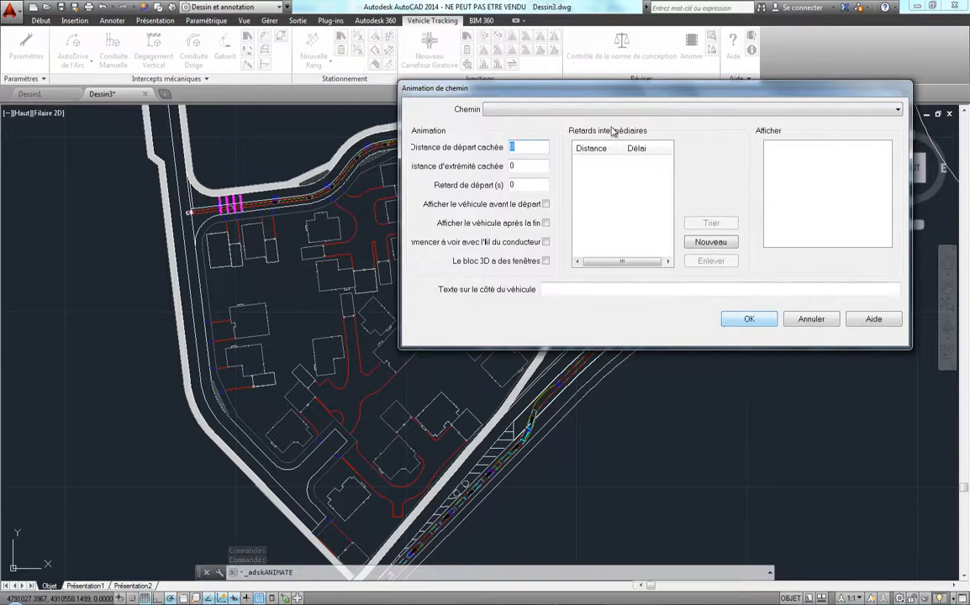
{"action": "left_click", "coordinate": [614, 109]}
{"action": "left_click", "coordinate": [615, 122]}
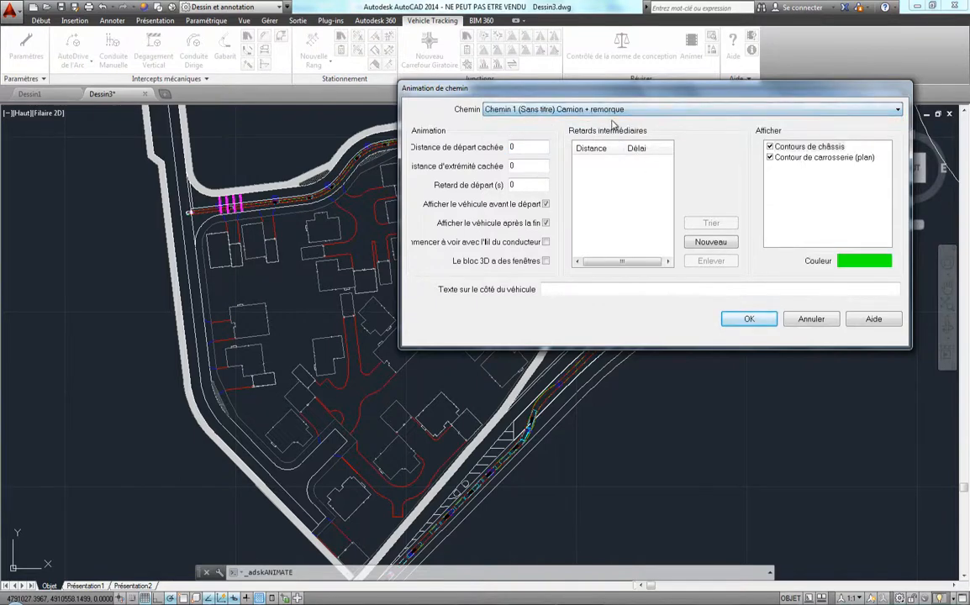
{"action": "left_click", "coordinate": [751, 319]}
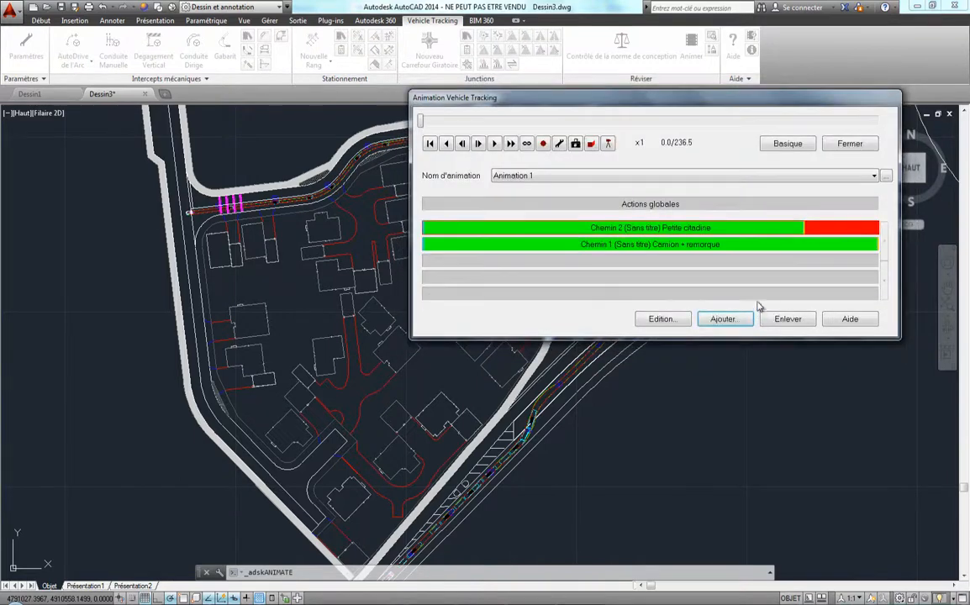
Step: Move the animation dialog clear of the junction and advance the animation to 181.1
{"action": "left_click_drag", "start_coordinate": [660, 109], "coordinate": [730, 84]}
{"action": "mouse_move", "coordinate": [500, 100]}
{"action": "left_mouse_down"}
{"action": "mouse_move", "coordinate": [602, 101]}
{"action": "mouse_move", "coordinate": [208, 277]}
{"action": "mouse_move", "coordinate": [78, 256]}
{"action": "mouse_move", "coordinate": [105, 245]}
{"action": "mouse_move", "coordinate": [147, 268]}
{"action": "mouse_move", "coordinate": [380, 274]}
{"action": "mouse_move", "coordinate": [318, 287]}
{"action": "mouse_move", "coordinate": [341, 289]}
{"action": "left_mouse_up"}
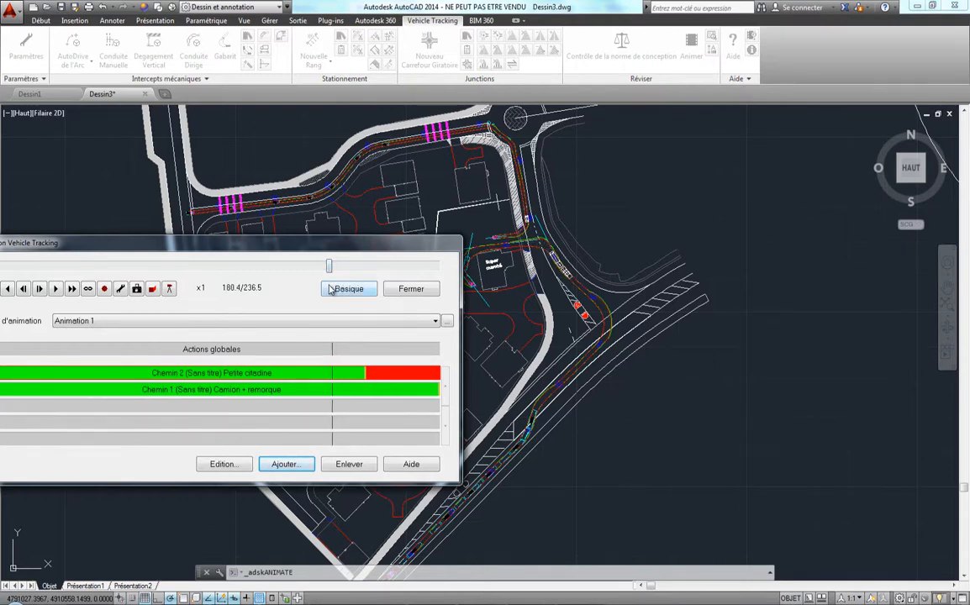
{"action": "mouse_move", "coordinate": [354, 250]}
{"action": "left_mouse_down"}
{"action": "mouse_move", "coordinate": [608, 324]}
{"action": "mouse_move", "coordinate": [576, 320]}
{"action": "mouse_move", "coordinate": [592, 327]}
{"action": "left_mouse_up"}
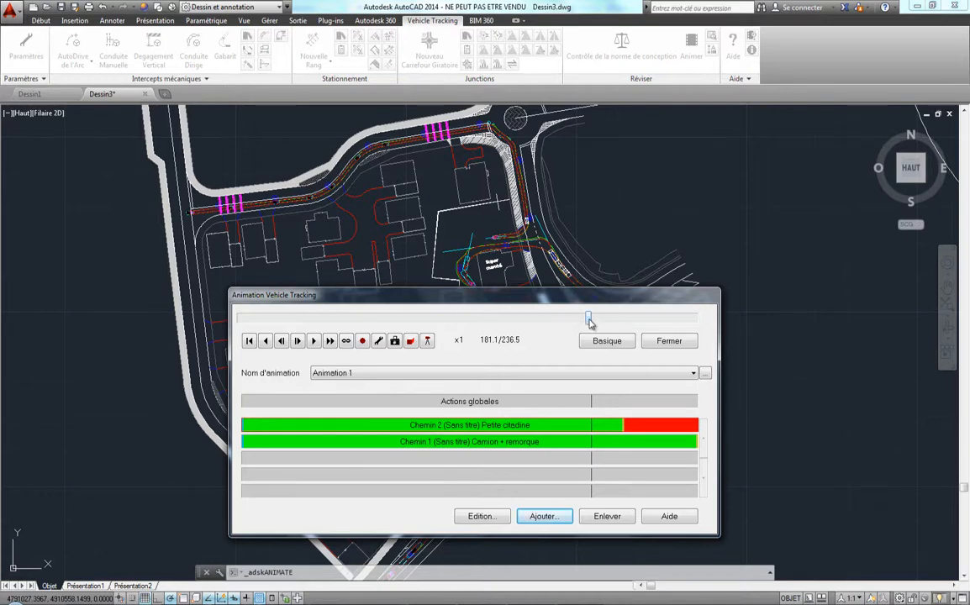
Step: Give the Petite citadine path an intermediate delay (Retards intermédiaires) of 40 at the current animation position and a red colour
{"action": "double_click", "coordinate": [572, 433]}
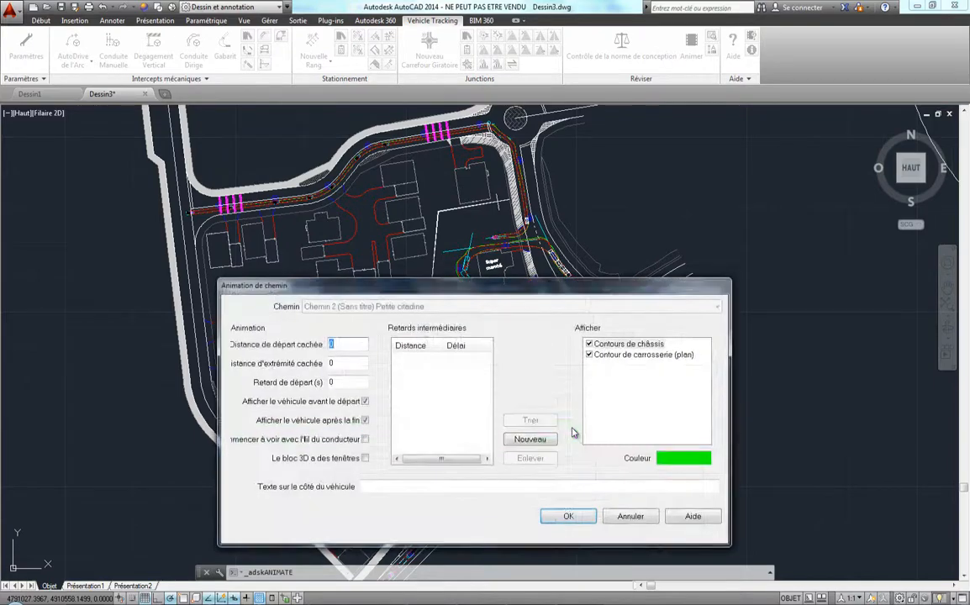
{"action": "left_click", "coordinate": [541, 444]}
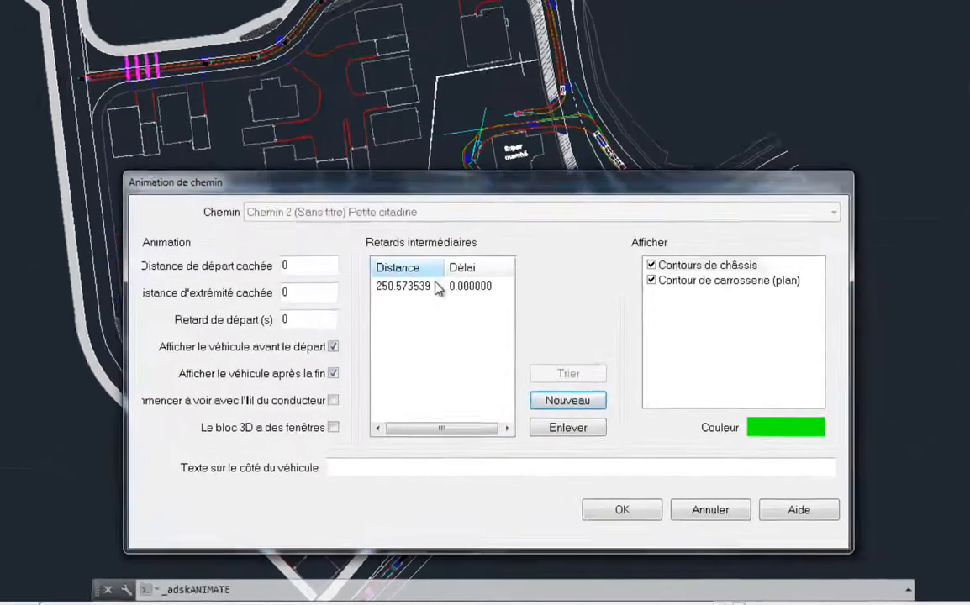
{"action": "left_click", "coordinate": [444, 359]}
{"action": "left_click", "coordinate": [455, 360]}
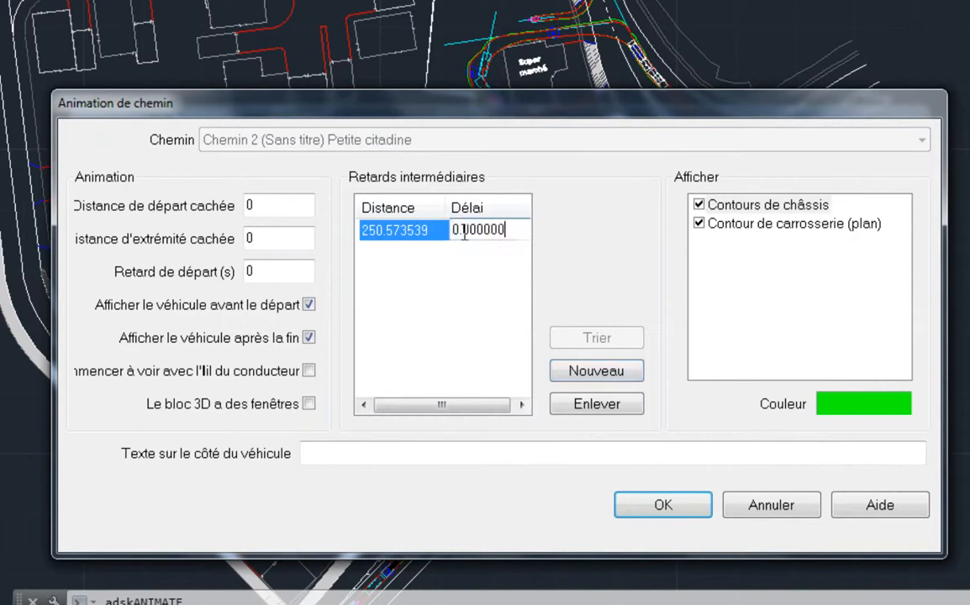
{"action": "left_click_drag", "start_coordinate": [464, 234], "coordinate": [375, 203]}
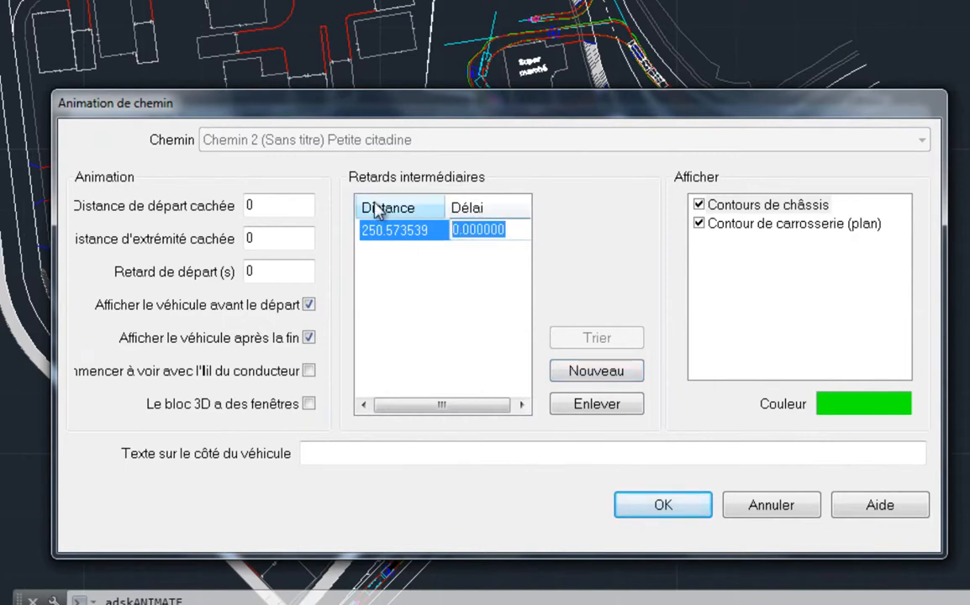
{"action": "type", "text": "40"}
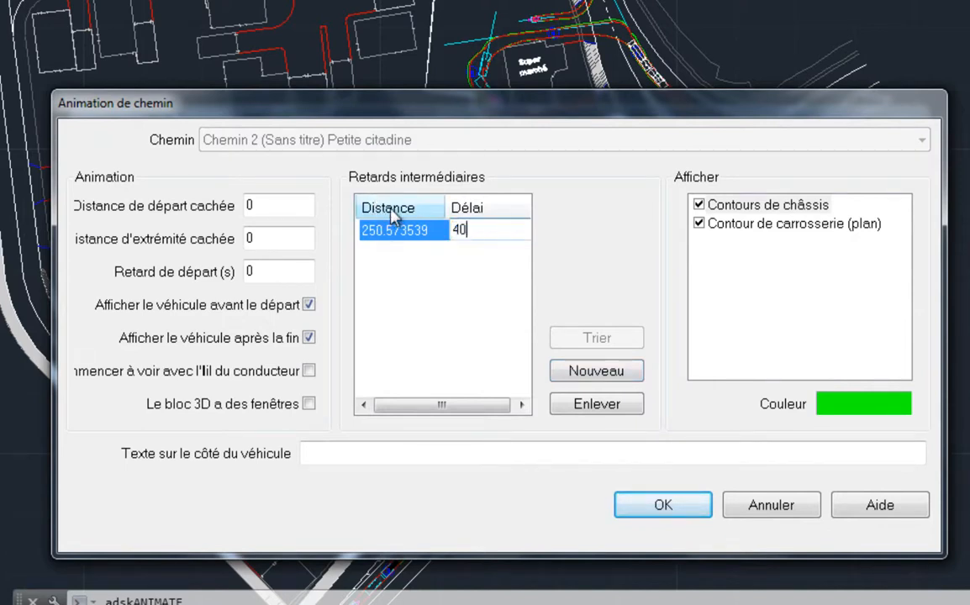
{"action": "key", "text": "Return"}
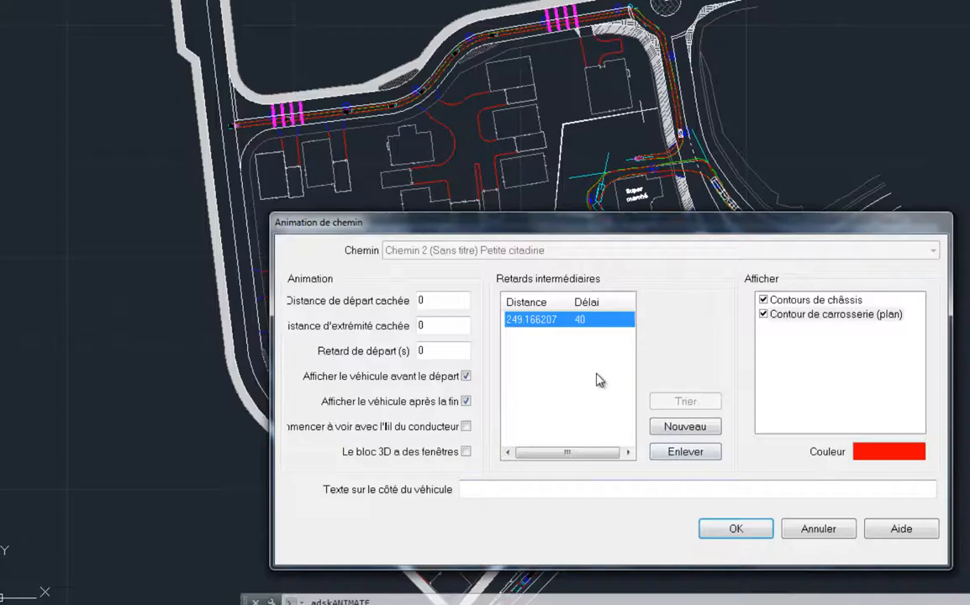
{"action": "left_click", "coordinate": [737, 529]}
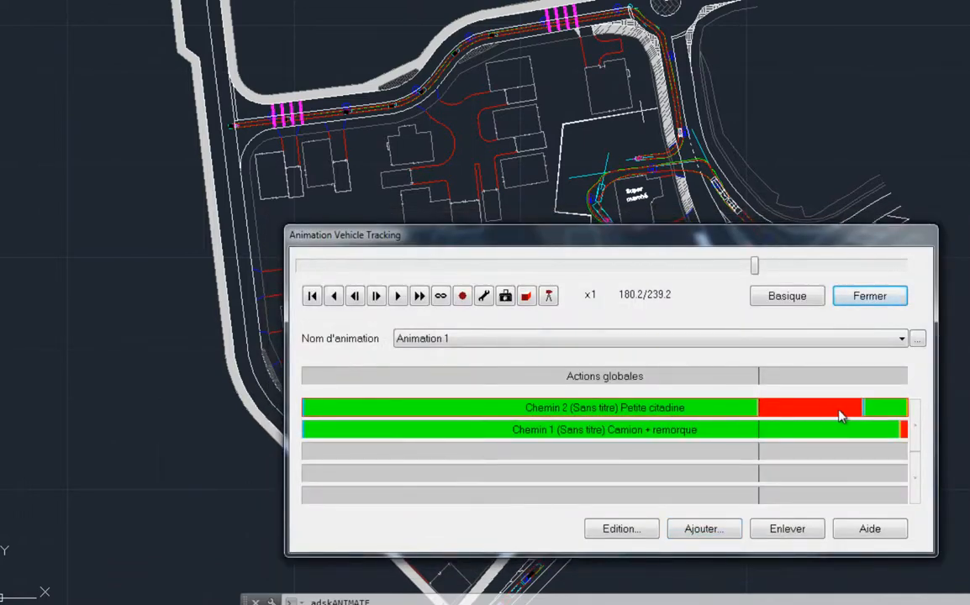
Step: Advance the animation to 197.4, show the 3D camera view following the Camion + remorque, and move the animation on to 198.8
{"action": "left_click_drag", "start_coordinate": [759, 270], "coordinate": [799, 301]}
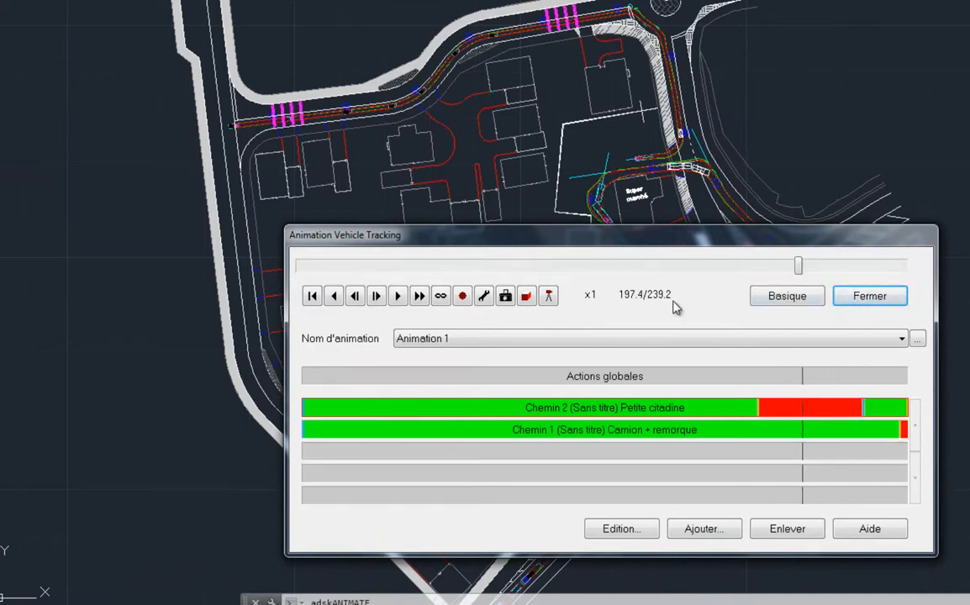
{"action": "left_click", "coordinate": [550, 296]}
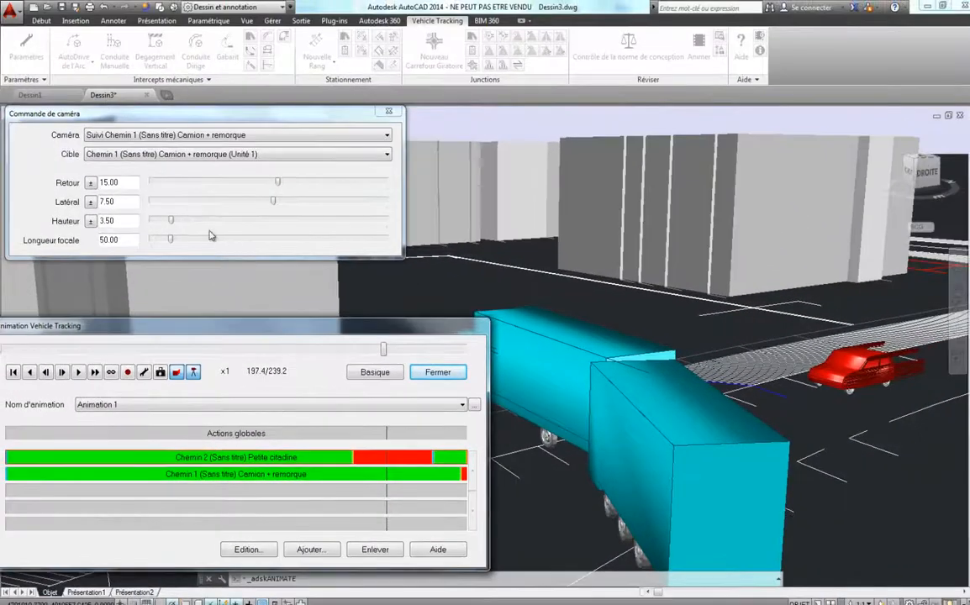
{"action": "mouse_move", "coordinate": [385, 356]}
{"action": "left_mouse_down"}
{"action": "mouse_move", "coordinate": [326, 354]}
{"action": "mouse_move", "coordinate": [403, 350]}
{"action": "mouse_move", "coordinate": [431, 361]}
{"action": "mouse_move", "coordinate": [451, 348]}
{"action": "mouse_move", "coordinate": [475, 369]}
{"action": "mouse_move", "coordinate": [418, 357]}
{"action": "mouse_move", "coordinate": [387, 365]}
{"action": "left_mouse_up"}
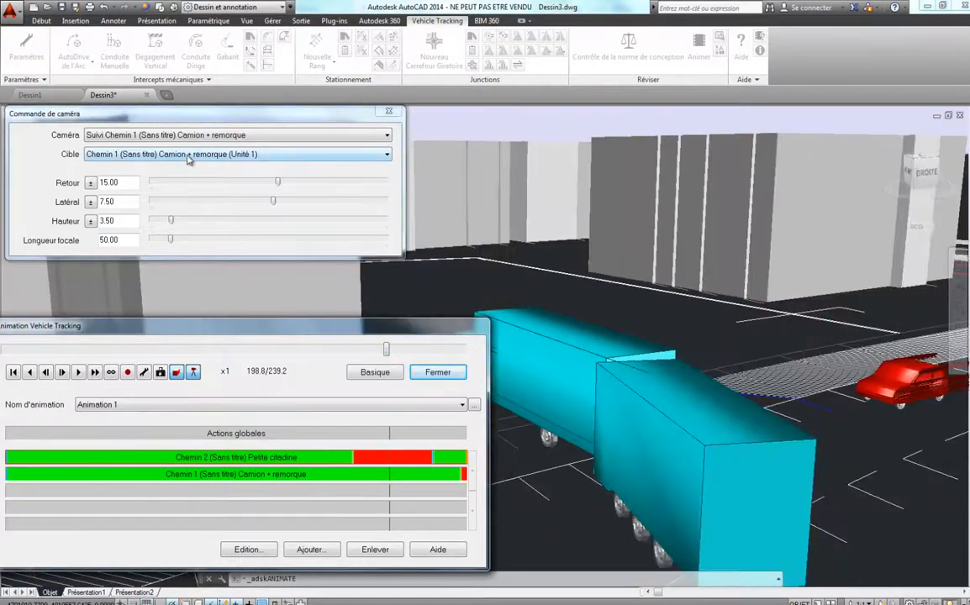
Step: Switch the animation camera to Caméra en position fixe, keeping Chemin 1 Camion + remorque (Unité 1) as its target
{"action": "left_click", "coordinate": [189, 159]}
{"action": "left_click", "coordinate": [183, 136]}
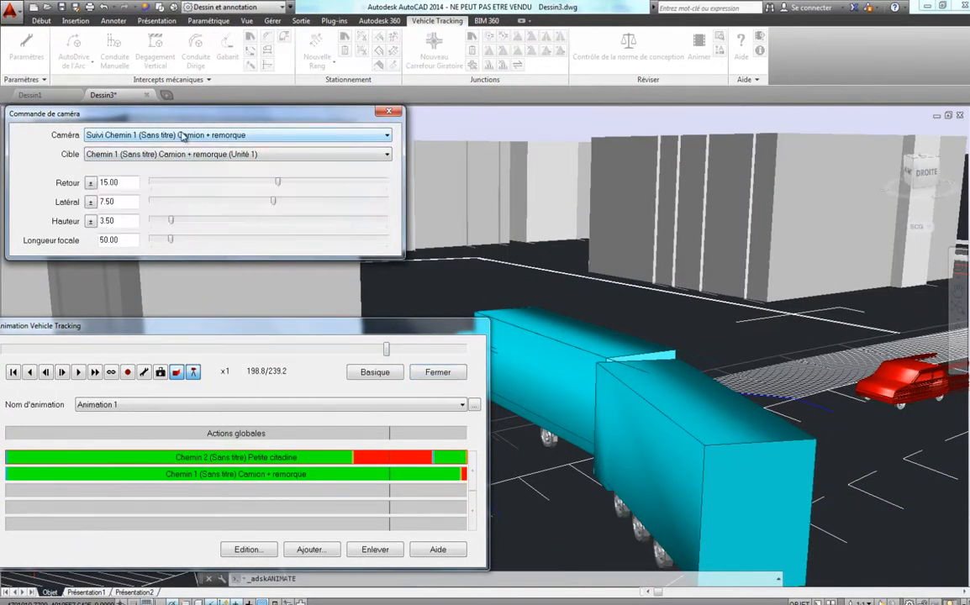
{"action": "left_click", "coordinate": [175, 135]}
{"action": "left_click", "coordinate": [167, 187]}
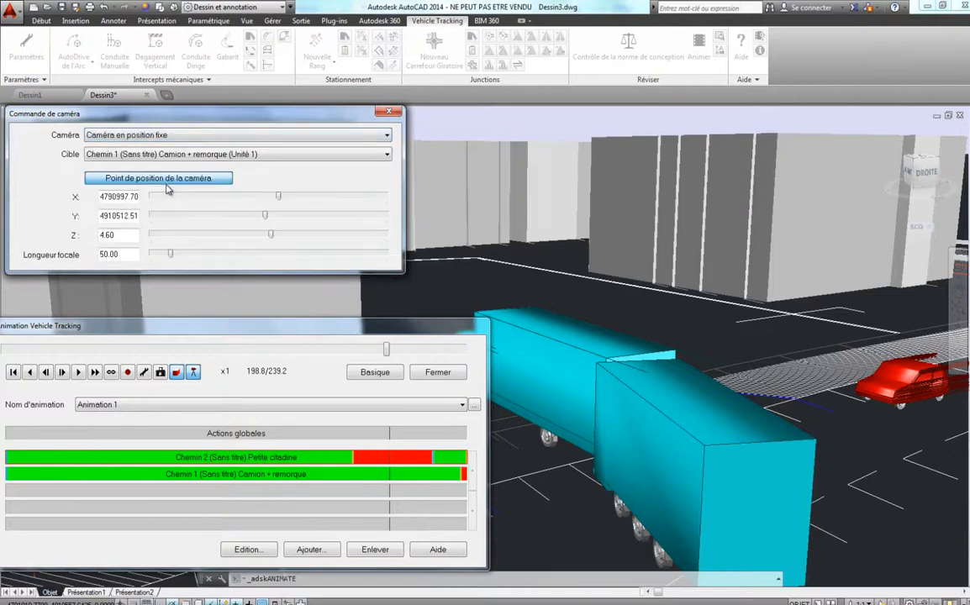
Step: Raise the fixed camera to Z 71.00 with X at 4790989.00, and move the animation to 219.1
{"action": "left_click_drag", "start_coordinate": [280, 200], "coordinate": [286, 239]}
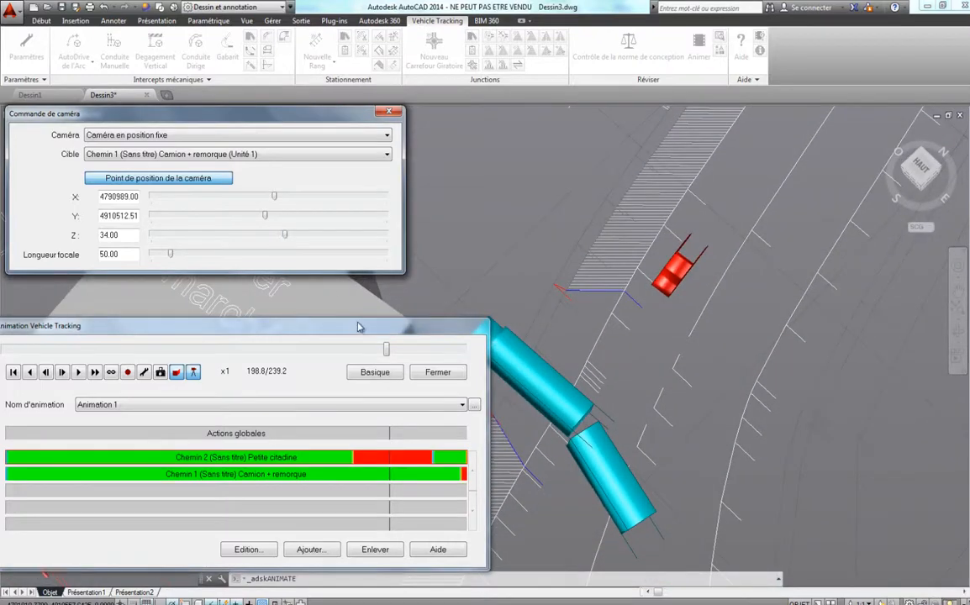
{"action": "left_click_drag", "start_coordinate": [387, 349], "coordinate": [427, 352]}
{"action": "left_click_drag", "start_coordinate": [286, 239], "coordinate": [306, 244]}
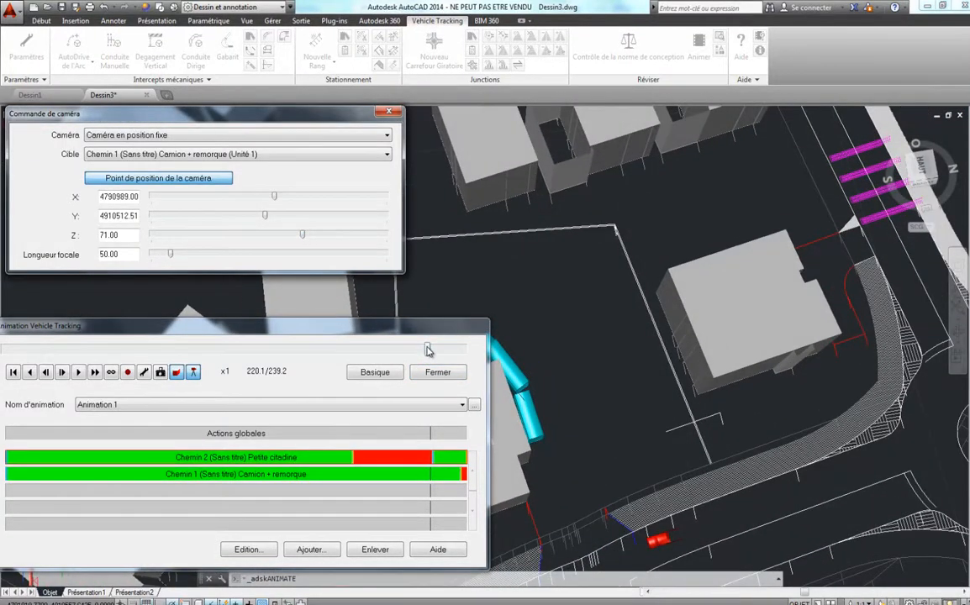
{"action": "mouse_move", "coordinate": [429, 350]}
{"action": "left_mouse_down"}
{"action": "mouse_move", "coordinate": [471, 359]}
{"action": "mouse_move", "coordinate": [429, 349]}
{"action": "mouse_move", "coordinate": [464, 345]}
{"action": "mouse_move", "coordinate": [429, 370]}
{"action": "left_mouse_up"}
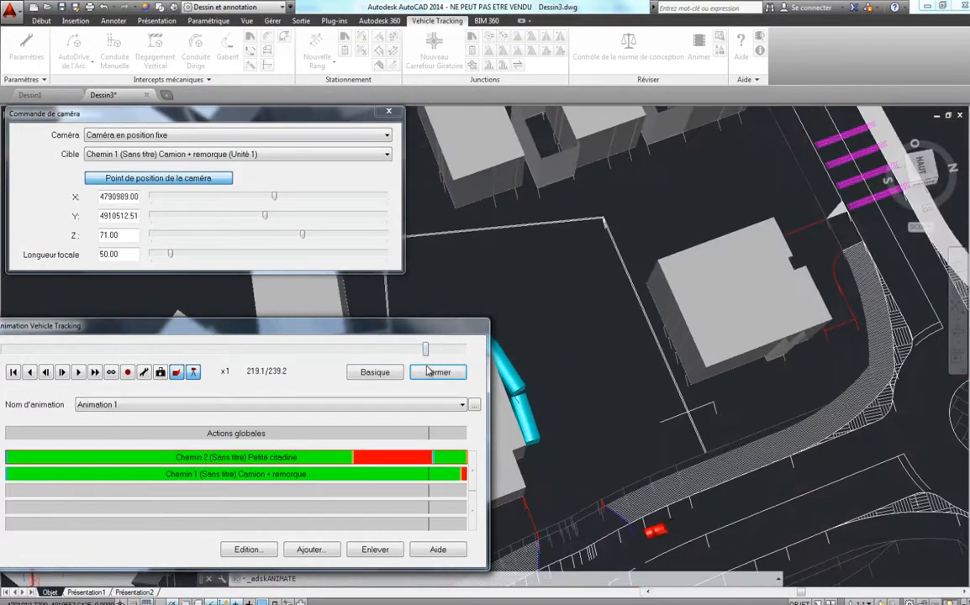
Step: View the AVI recording options for Animation 1, dismiss them without recording, and close the animation
{"action": "left_click", "coordinate": [128, 372]}
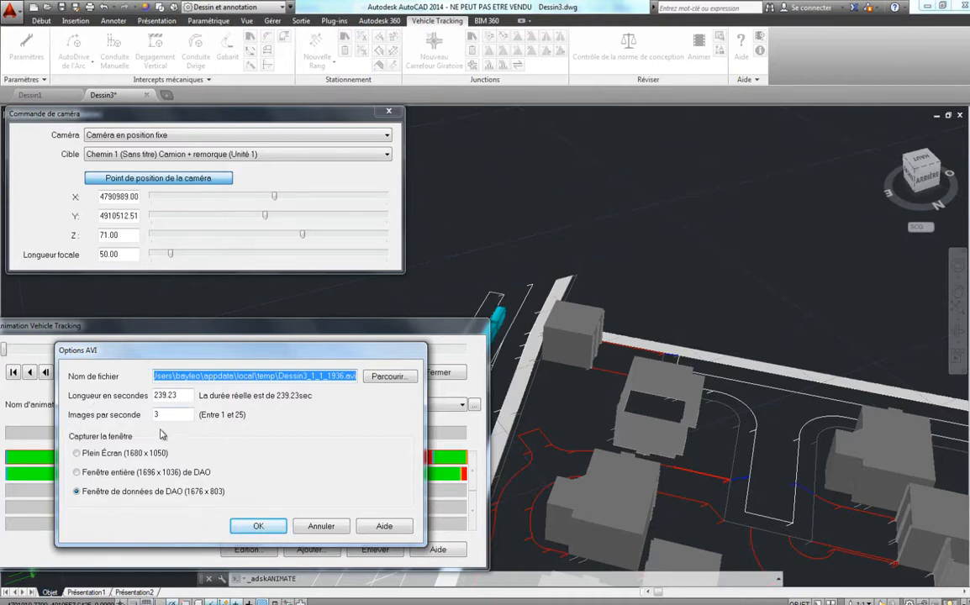
{"action": "left_click", "coordinate": [318, 526]}
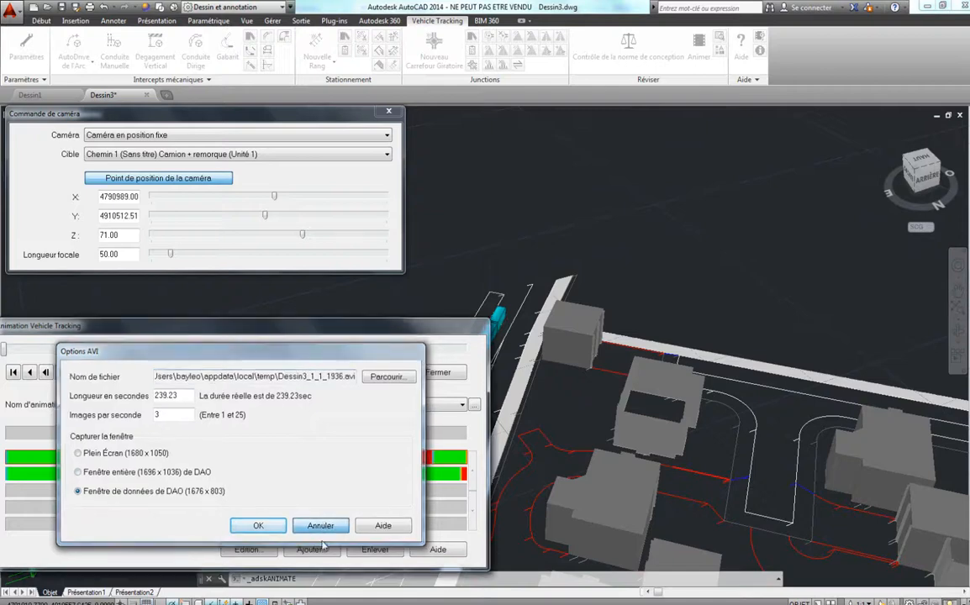
{"action": "left_click", "coordinate": [458, 375]}
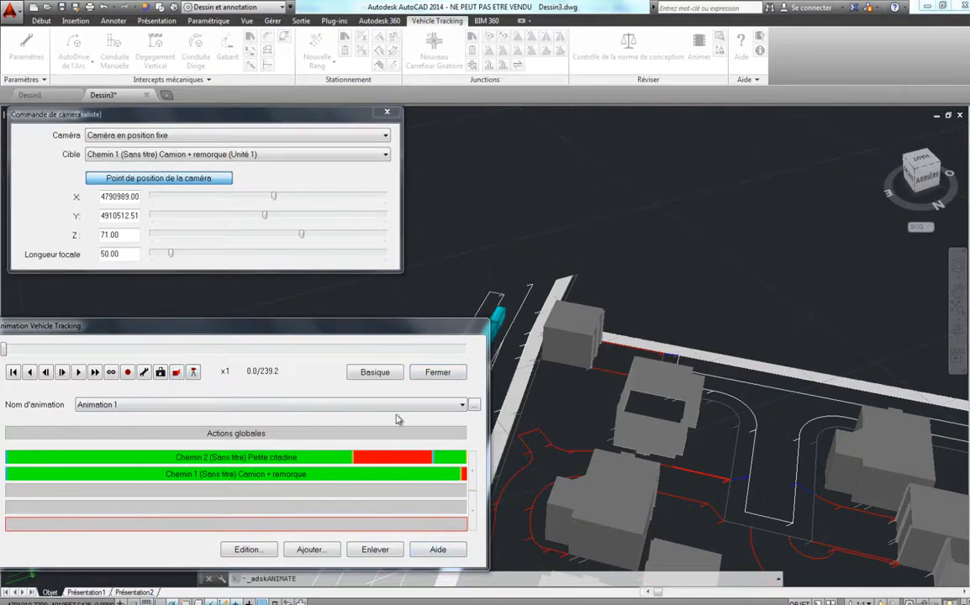
{"action": "left_click", "coordinate": [282, 476]}
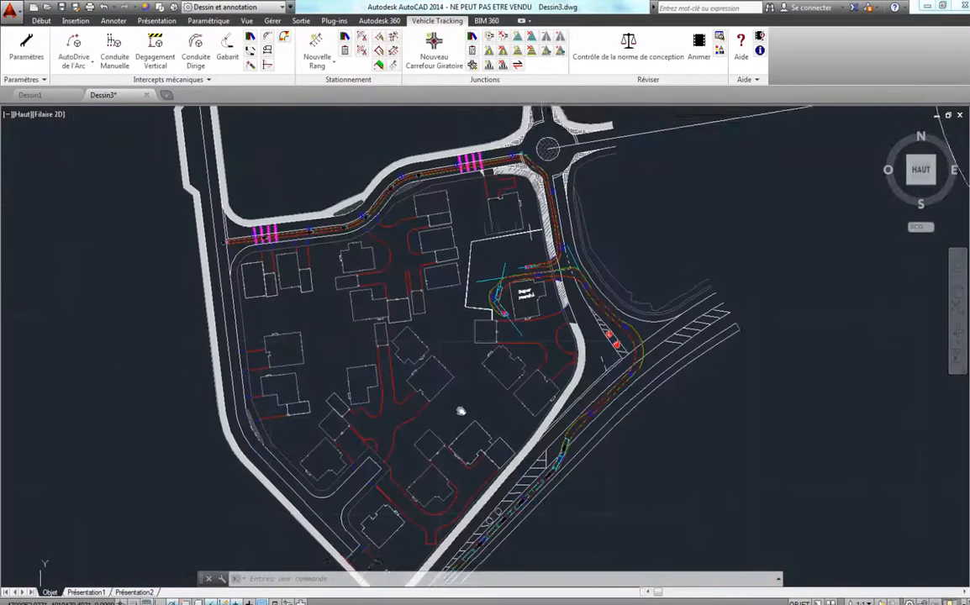
Step: Insert the Camion + remorque vehicle profile from its path, placing it in the empty area beside the road
{"action": "scroll", "coordinate": [461, 411], "scroll_direction": "up", "scroll_amount": 8}
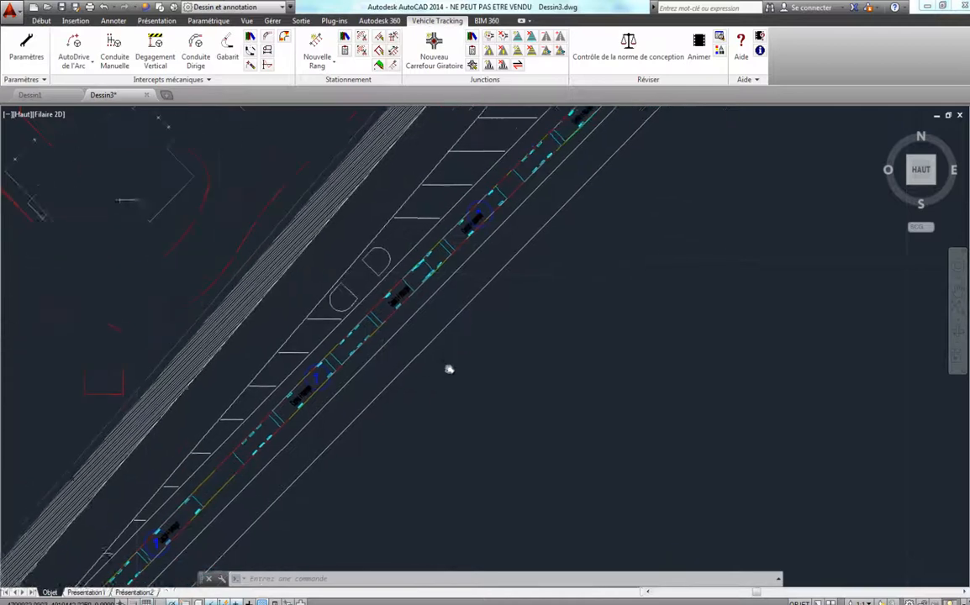
{"action": "middle_click_drag", "start_coordinate": [449, 370], "coordinate": [380, 383]}
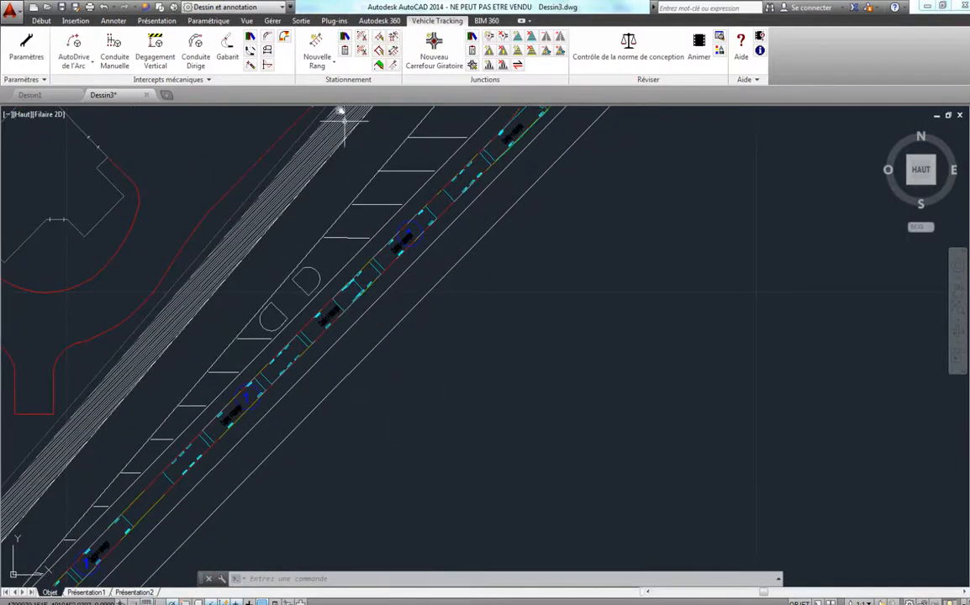
{"action": "left_click", "coordinate": [268, 52]}
{"action": "left_click", "coordinate": [372, 288]}
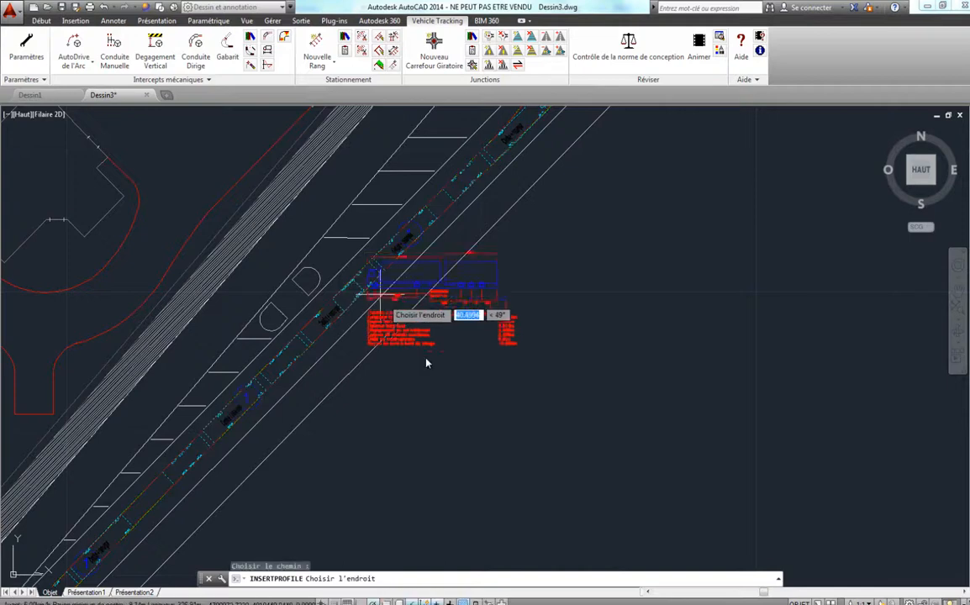
{"action": "left_click", "coordinate": [464, 331]}
{"action": "scroll", "coordinate": [521, 336], "scroll_direction": "up", "scroll_amount": 2}
{"action": "scroll", "coordinate": [521, 336], "scroll_direction": "up", "scroll_amount": 3}
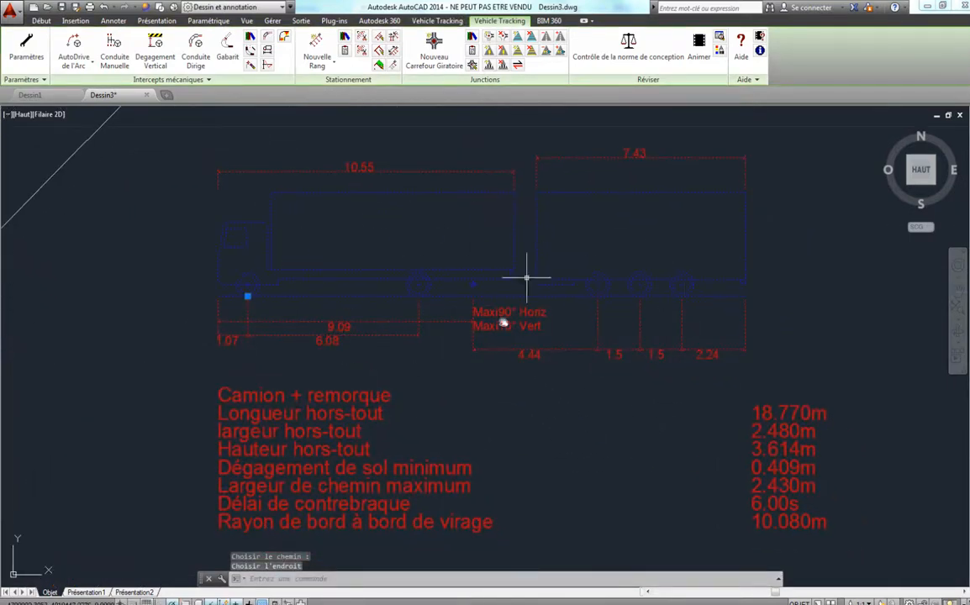
Step: Insert the truck path's steering and articulation angle graph below the vehicle profile, then check its legend and deselect everything
{"action": "scroll", "coordinate": [351, 316], "scroll_direction": "down", "scroll_amount": 4}
{"action": "middle_click_drag", "start_coordinate": [375, 300], "coordinate": [382, 240]}
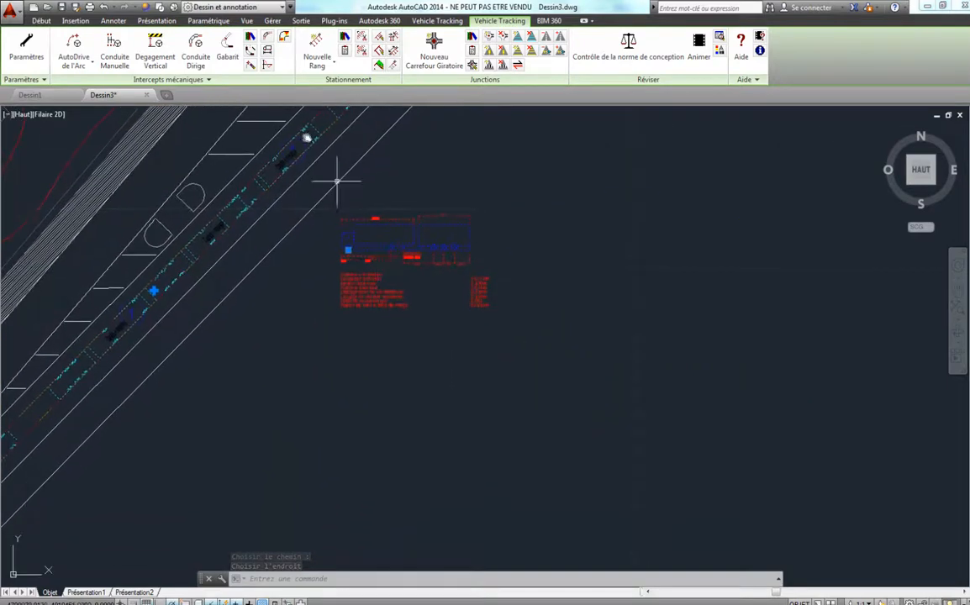
{"action": "left_click", "coordinate": [267, 66]}
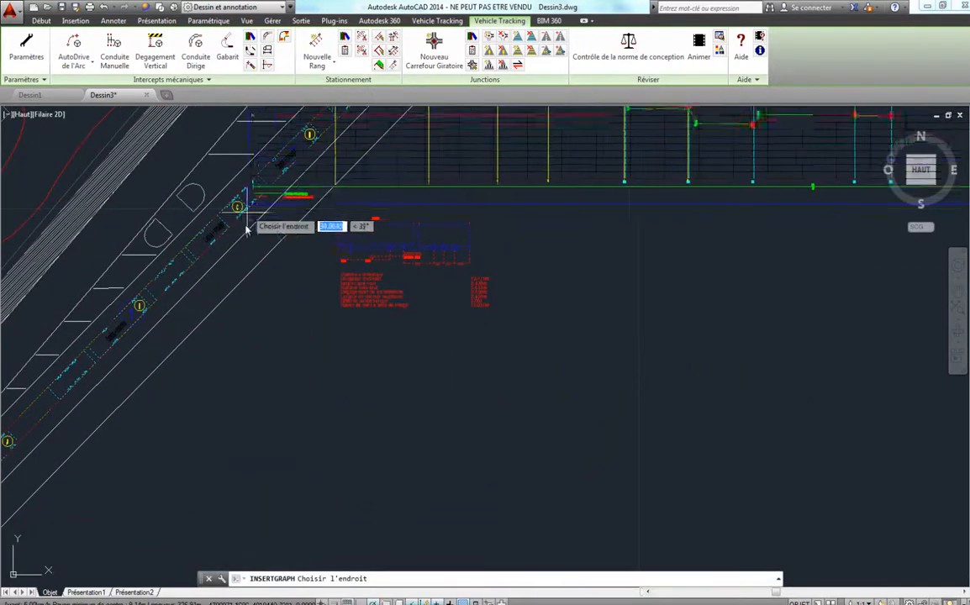
{"action": "left_click", "coordinate": [216, 522]}
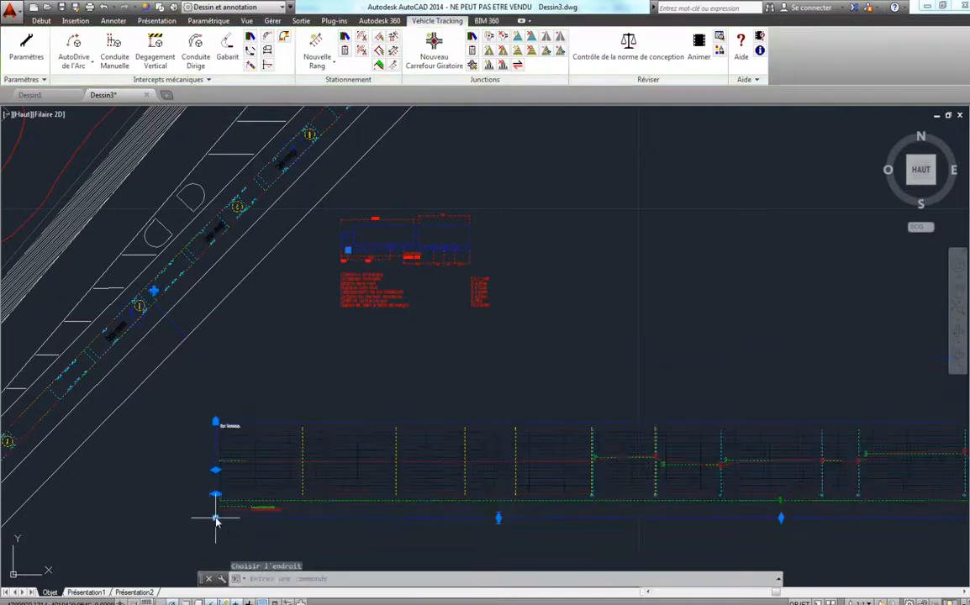
{"action": "scroll", "coordinate": [253, 494], "scroll_direction": "up", "scroll_amount": 6}
{"action": "middle_click_drag", "start_coordinate": [252, 492], "coordinate": [248, 339]}
{"action": "scroll", "coordinate": [258, 368], "scroll_direction": "up", "scroll_amount": 4}
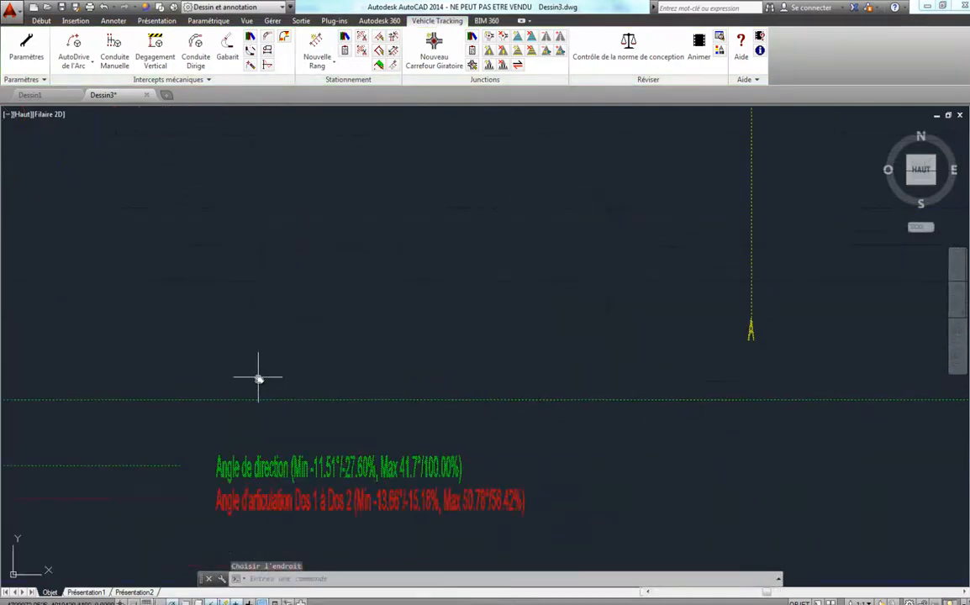
{"action": "middle_click_drag", "start_coordinate": [296, 389], "coordinate": [273, 343]}
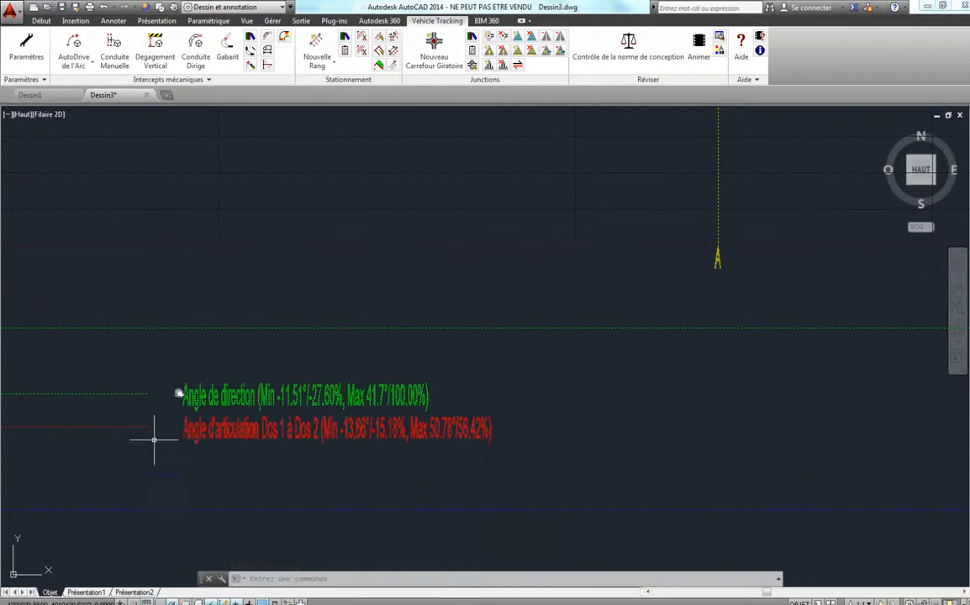
{"action": "key", "text": "Escape"}
Step: Examine the steering and articulation angle curves along the graph, including the peak labels and distance markers
{"action": "middle_click_drag", "start_coordinate": [303, 364], "coordinate": [202, 407]}
{"action": "scroll", "coordinate": [195, 433], "scroll_direction": "down", "scroll_amount": 6}
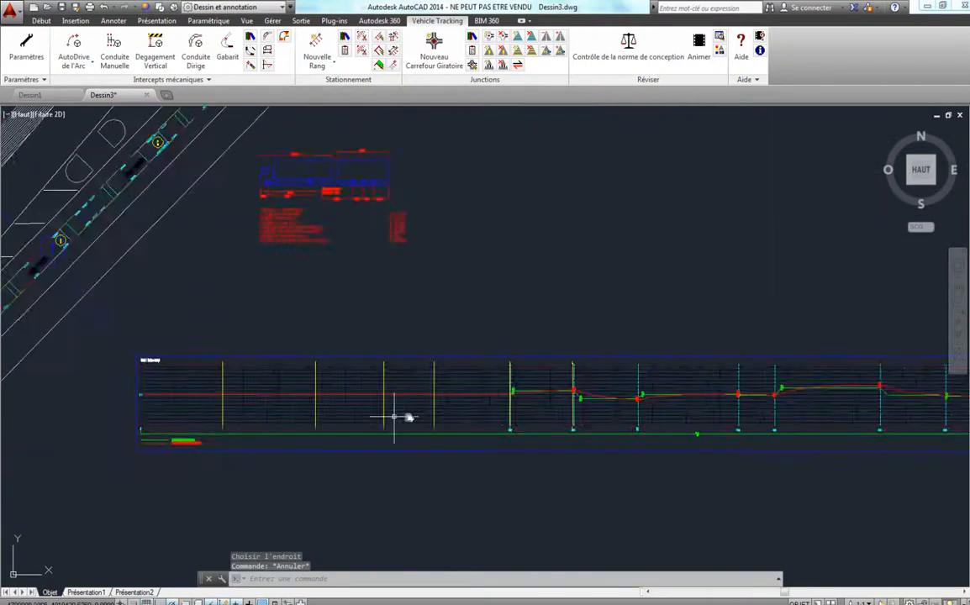
{"action": "mouse_move", "coordinate": [395, 417]}
{"action": "middle_mouse_down"}
{"action": "mouse_move", "coordinate": [309, 373]}
{"action": "mouse_move", "coordinate": [324, 356]}
{"action": "middle_mouse_up"}
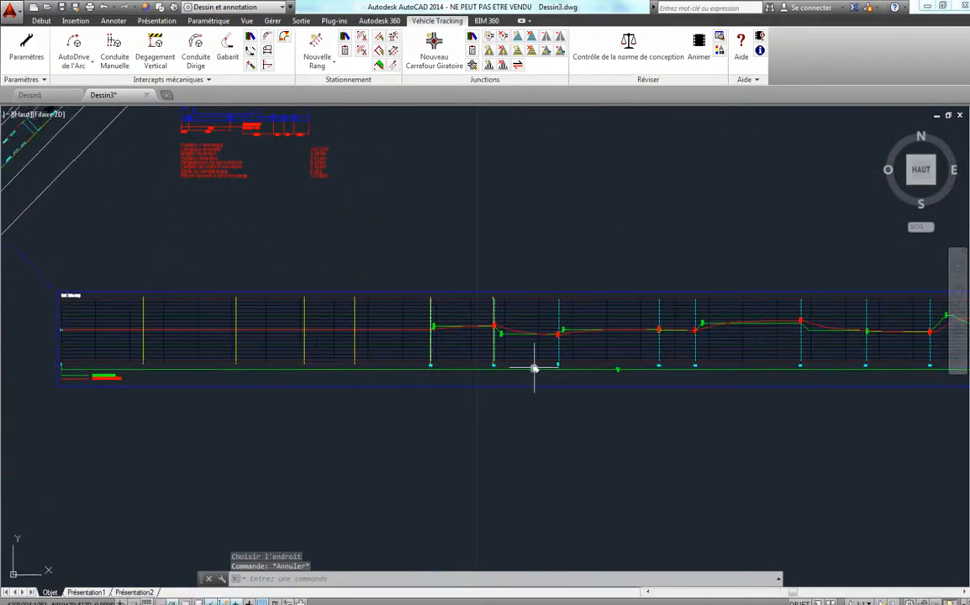
{"action": "scroll", "coordinate": [532, 369], "scroll_direction": "up", "scroll_amount": 6}
{"action": "scroll", "coordinate": [368, 173], "scroll_direction": "up", "scroll_amount": 4}
{"action": "scroll", "coordinate": [382, 201], "scroll_direction": "down", "scroll_amount": 2}
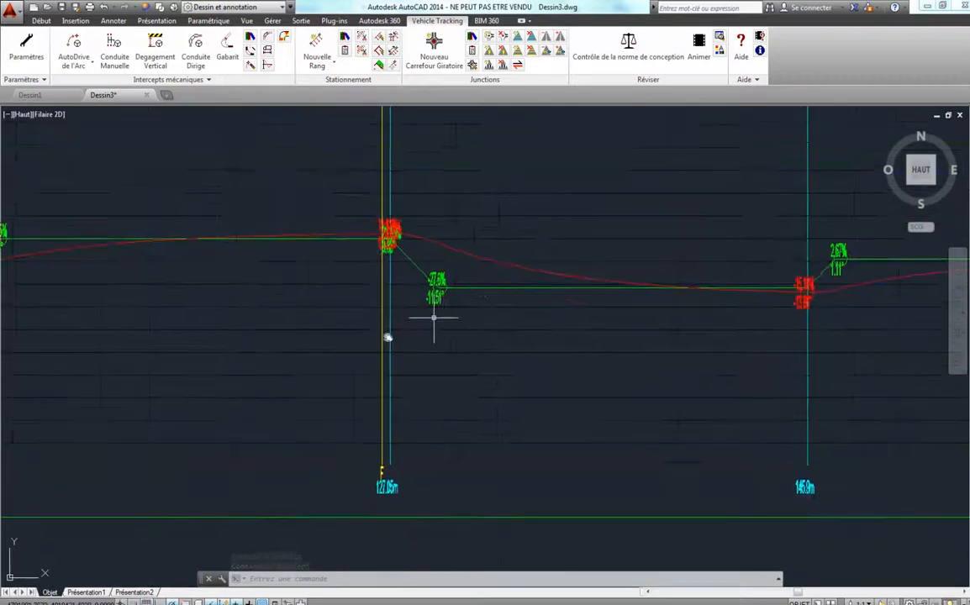
{"action": "middle_click_drag", "start_coordinate": [434, 318], "coordinate": [233, 383]}
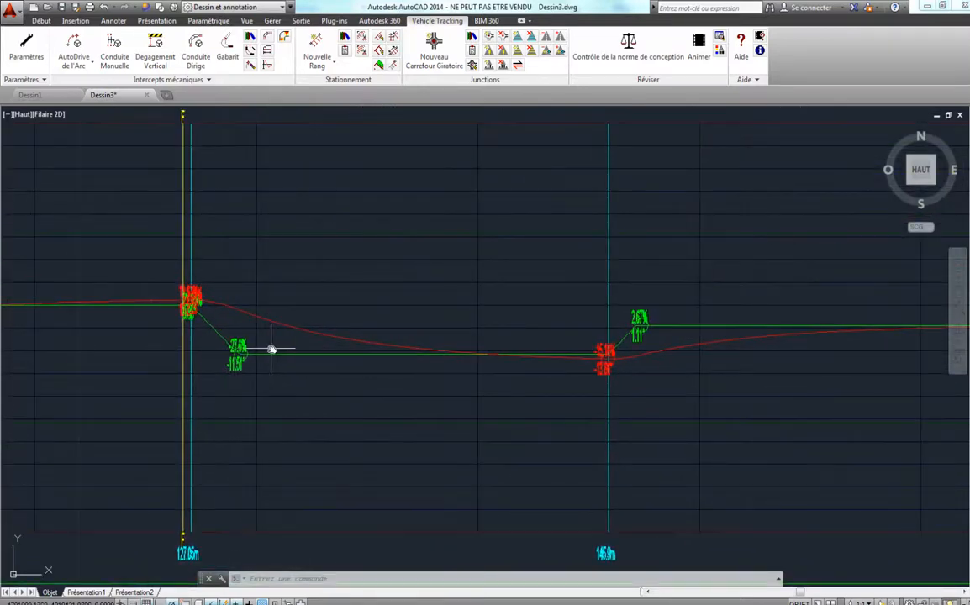
{"action": "middle_click_drag", "start_coordinate": [515, 358], "coordinate": [195, 379]}
{"action": "scroll", "coordinate": [347, 381], "scroll_direction": "up", "scroll_amount": 4}
{"action": "middle_click_drag", "start_coordinate": [467, 388], "coordinate": [196, 384]}
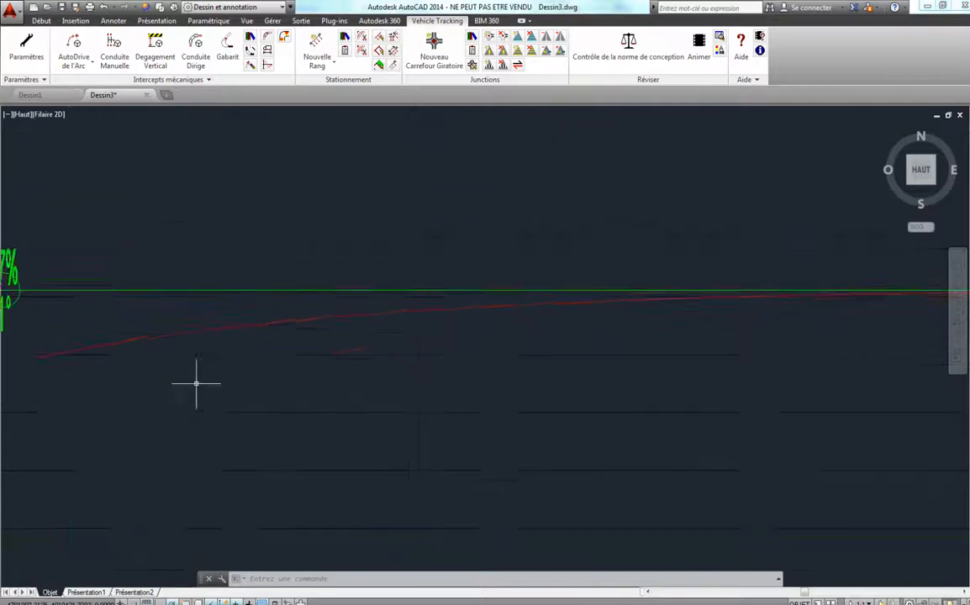
{"action": "scroll", "coordinate": [252, 385], "scroll_direction": "down", "scroll_amount": 3}
{"action": "middle_click_drag", "start_coordinate": [589, 393], "coordinate": [437, 366]}
{"action": "scroll", "coordinate": [438, 366], "scroll_direction": "down", "scroll_amount": 6}
{"action": "middle_click_drag", "start_coordinate": [397, 368], "coordinate": [118, 359]}
{"action": "middle_click_drag", "start_coordinate": [599, 356], "coordinate": [165, 355]}
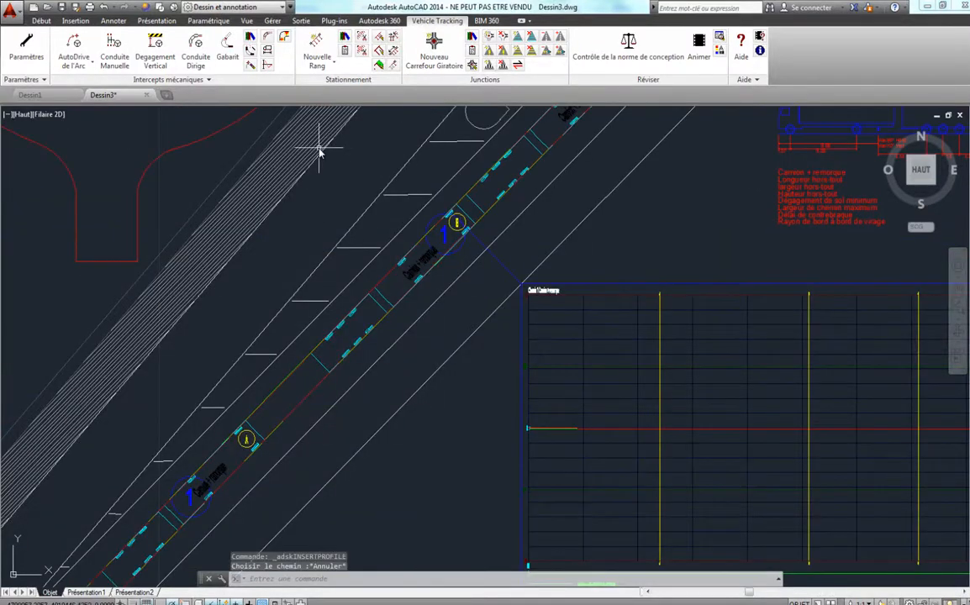
Step: Place a vehicle outline with Contour de carrosserie (plan) and Annotation on the truck path between section marks A and B
{"action": "left_click", "coordinate": [267, 50]}
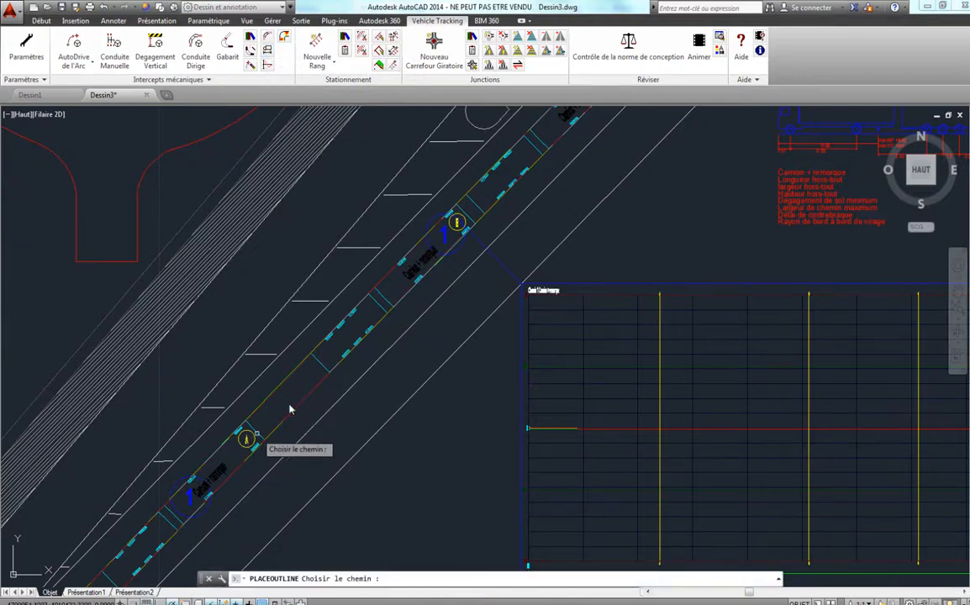
{"action": "left_click", "coordinate": [312, 362]}
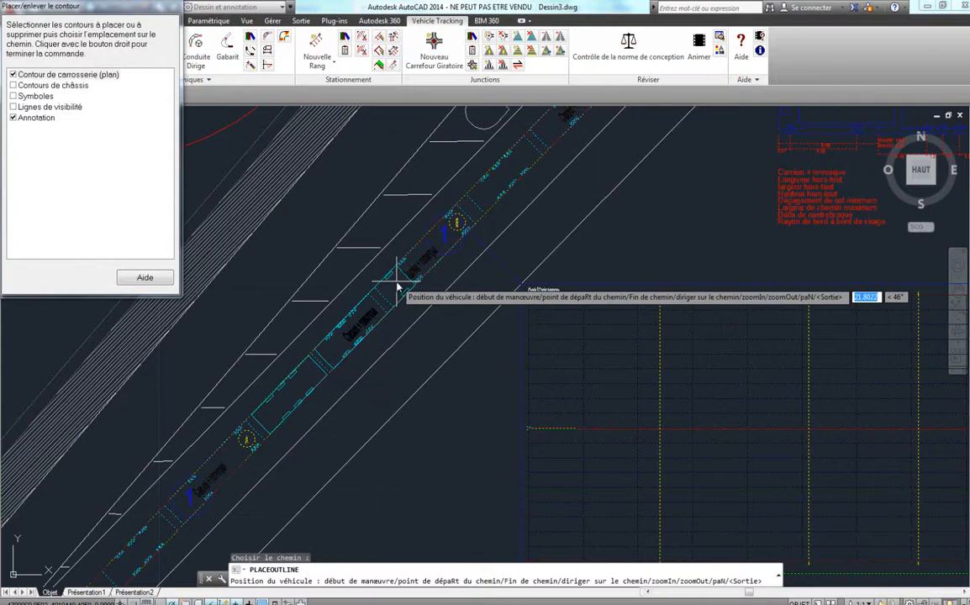
{"action": "key", "text": "Escape"}
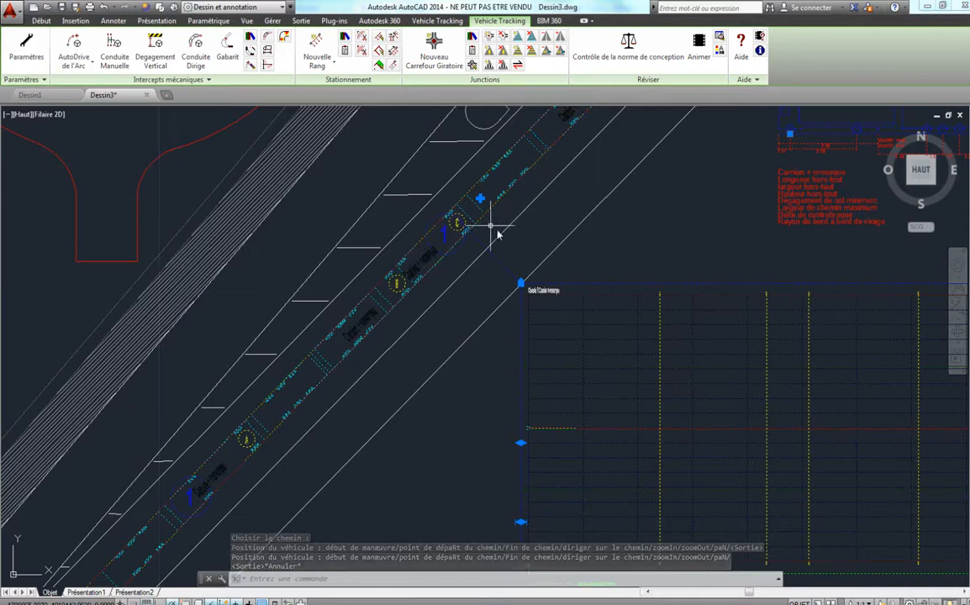
Step: Examine the lettered section lines on the angle graph, comparing them with the outlines placed along the truck path
{"action": "mouse_move", "coordinate": [499, 235]}
{"action": "middle_mouse_down"}
{"action": "mouse_move", "coordinate": [462, 232]}
{"action": "mouse_move", "coordinate": [244, 122]}
{"action": "middle_mouse_up"}
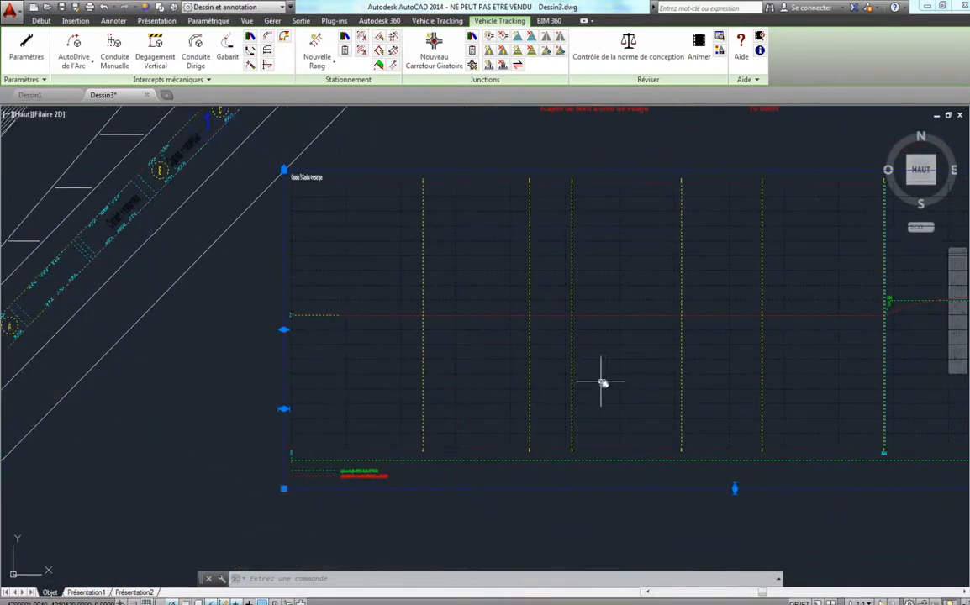
{"action": "middle_click_drag", "start_coordinate": [602, 385], "coordinate": [313, 357]}
{"action": "scroll", "coordinate": [407, 353], "scroll_direction": "up", "scroll_amount": 4}
{"action": "scroll", "coordinate": [613, 426], "scroll_direction": "up", "scroll_amount": 3}
{"action": "scroll", "coordinate": [584, 422], "scroll_direction": "up", "scroll_amount": 3}
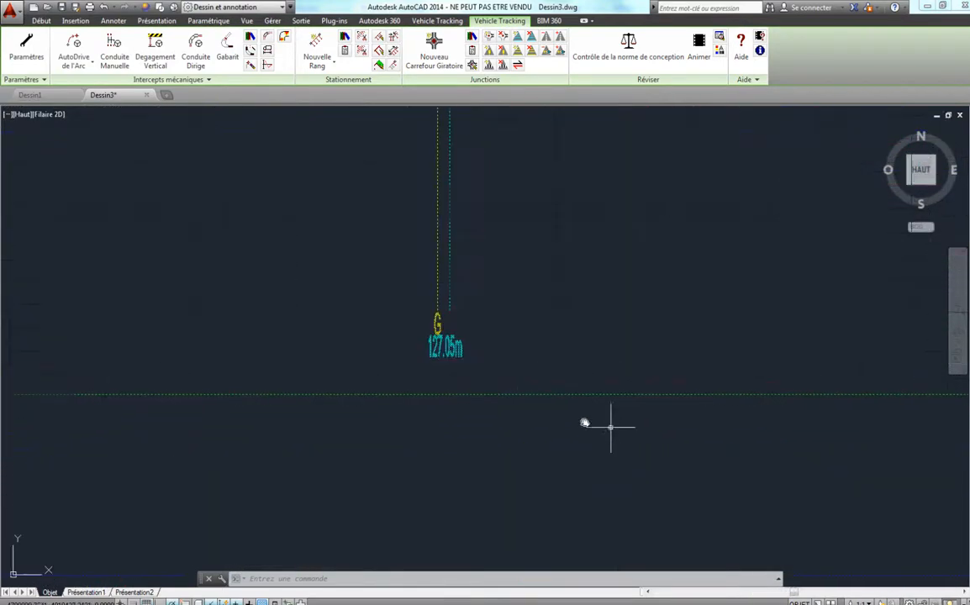
{"action": "scroll", "coordinate": [475, 378], "scroll_direction": "up", "scroll_amount": 4}
{"action": "scroll", "coordinate": [504, 379], "scroll_direction": "down", "scroll_amount": 6}
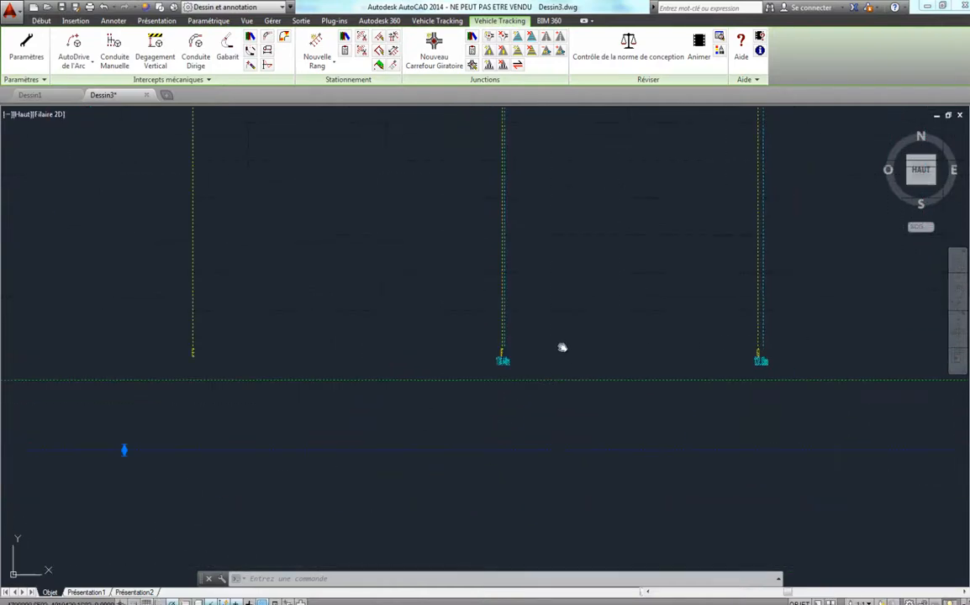
{"action": "middle_click_drag", "start_coordinate": [259, 360], "coordinate": [670, 360]}
{"action": "middle_click_drag", "start_coordinate": [437, 341], "coordinate": [539, 347]}
{"action": "middle_click_drag", "start_coordinate": [293, 327], "coordinate": [595, 335]}
{"action": "scroll", "coordinate": [537, 238], "scroll_direction": "up", "scroll_amount": 2}
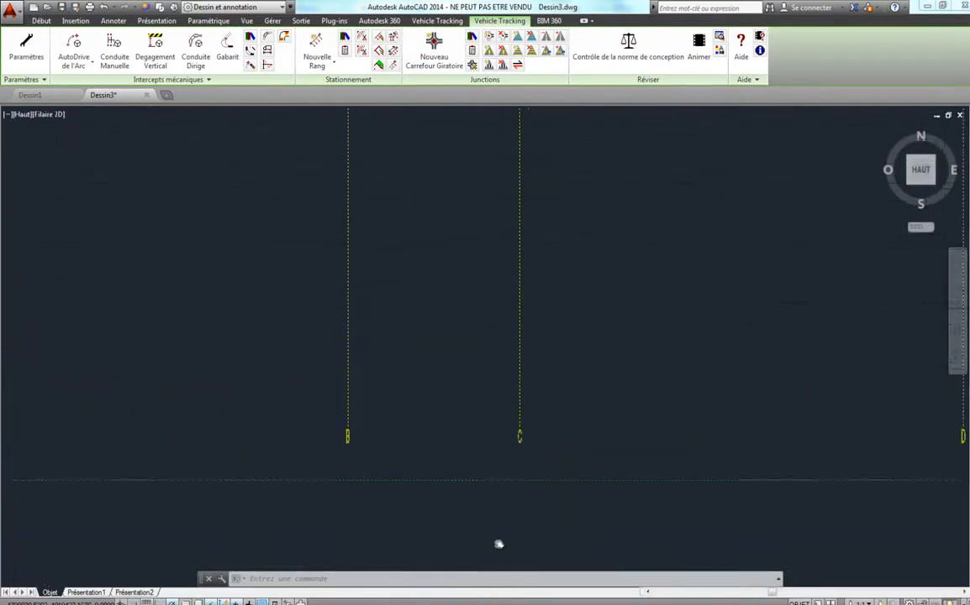
{"action": "scroll", "coordinate": [490, 552], "scroll_direction": "down", "scroll_amount": 2}
{"action": "middle_click_drag", "start_coordinate": [526, 233], "coordinate": [500, 239]}
{"action": "scroll", "coordinate": [447, 337], "scroll_direction": "down", "scroll_amount": 2}
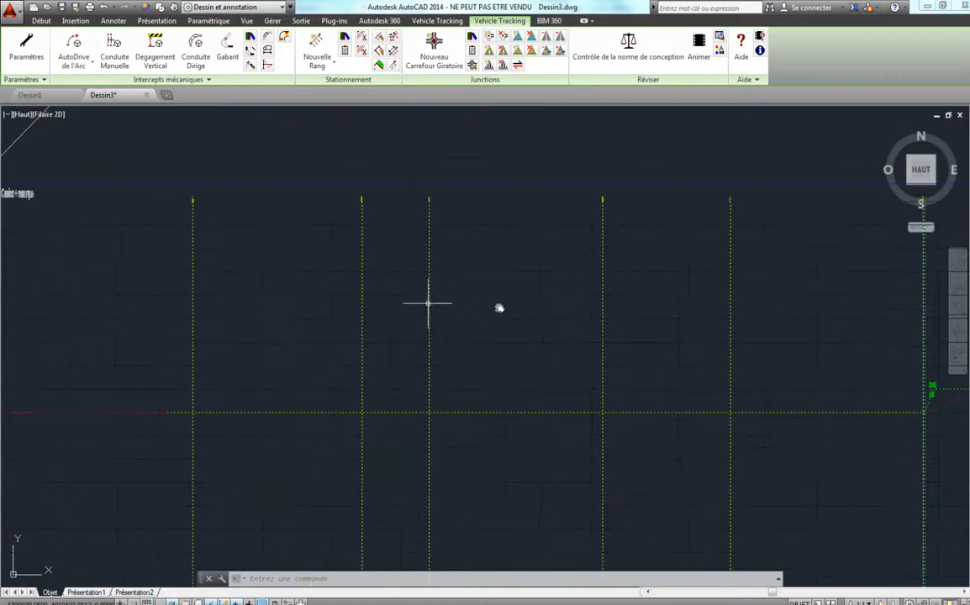
{"action": "scroll", "coordinate": [503, 269], "scroll_direction": "down", "scroll_amount": 3}
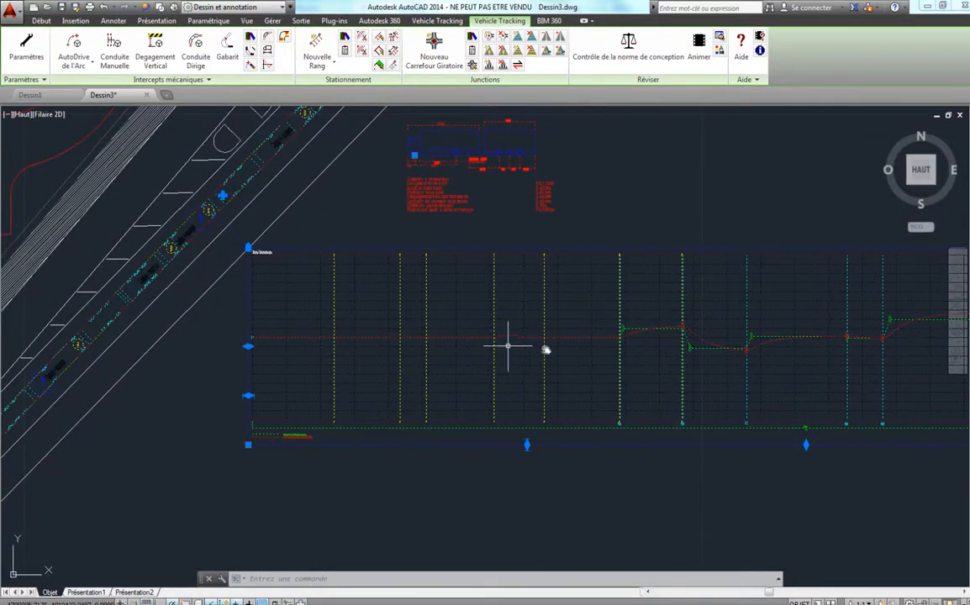
Step: Place another annotated body outline on the truck path, on the straight stretch just beyond the S-shaped bend
{"action": "mouse_move", "coordinate": [563, 341]}
{"action": "middle_mouse_down"}
{"action": "mouse_move", "coordinate": [385, 396]}
{"action": "mouse_move", "coordinate": [509, 504]}
{"action": "middle_mouse_up"}
{"action": "scroll", "coordinate": [498, 493], "scroll_direction": "up", "scroll_amount": 2}
{"action": "mouse_move", "coordinate": [397, 178]}
{"action": "middle_mouse_down"}
{"action": "mouse_move", "coordinate": [544, 481]}
{"action": "mouse_move", "coordinate": [336, 472]}
{"action": "mouse_move", "coordinate": [385, 411]}
{"action": "mouse_move", "coordinate": [427, 391]}
{"action": "middle_mouse_up"}
{"action": "middle_click_drag", "start_coordinate": [449, 263], "coordinate": [390, 349]}
{"action": "scroll", "coordinate": [389, 348], "scroll_direction": "up", "scroll_amount": 2}
{"action": "scroll", "coordinate": [494, 290], "scroll_direction": "down", "scroll_amount": 1}
{"action": "mouse_move", "coordinate": [501, 293]}
{"action": "middle_mouse_down"}
{"action": "mouse_move", "coordinate": [331, 454]}
{"action": "mouse_move", "coordinate": [305, 515]}
{"action": "mouse_move", "coordinate": [239, 547]}
{"action": "middle_mouse_up"}
{"action": "middle_click_drag", "start_coordinate": [573, 264], "coordinate": [364, 507]}
{"action": "mouse_move", "coordinate": [429, 347]}
{"action": "middle_mouse_down"}
{"action": "mouse_move", "coordinate": [413, 364]}
{"action": "mouse_move", "coordinate": [661, 166]}
{"action": "middle_mouse_up"}
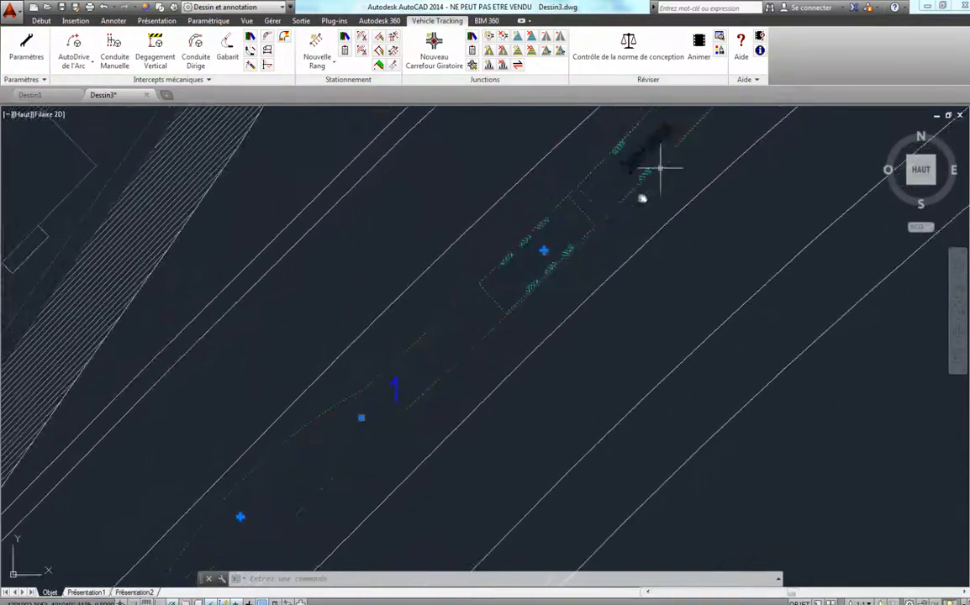
{"action": "scroll", "coordinate": [625, 246], "scroll_direction": "down", "scroll_amount": 4}
{"action": "middle_click_drag", "start_coordinate": [625, 285], "coordinate": [592, 223]}
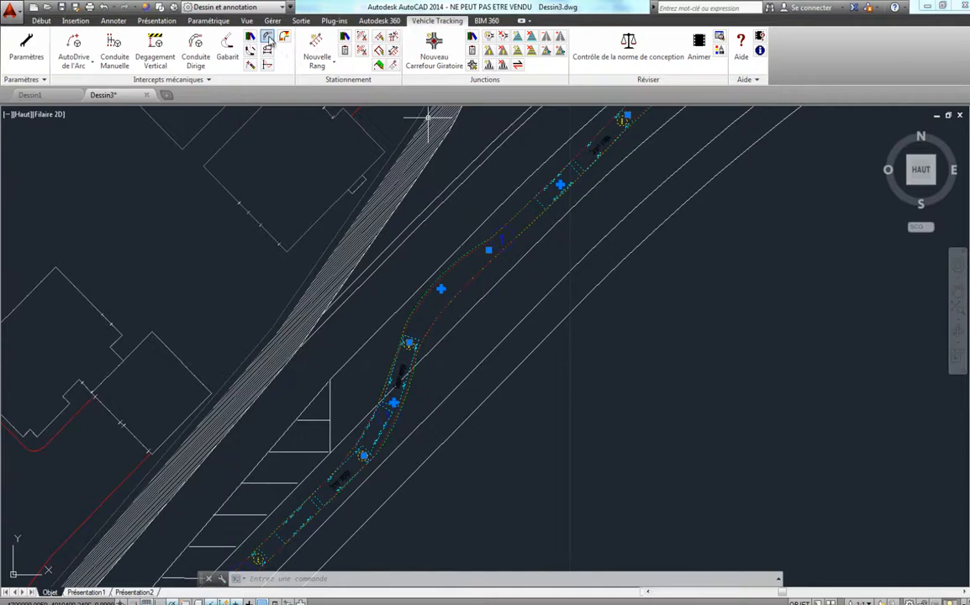
{"action": "left_click", "coordinate": [267, 39]}
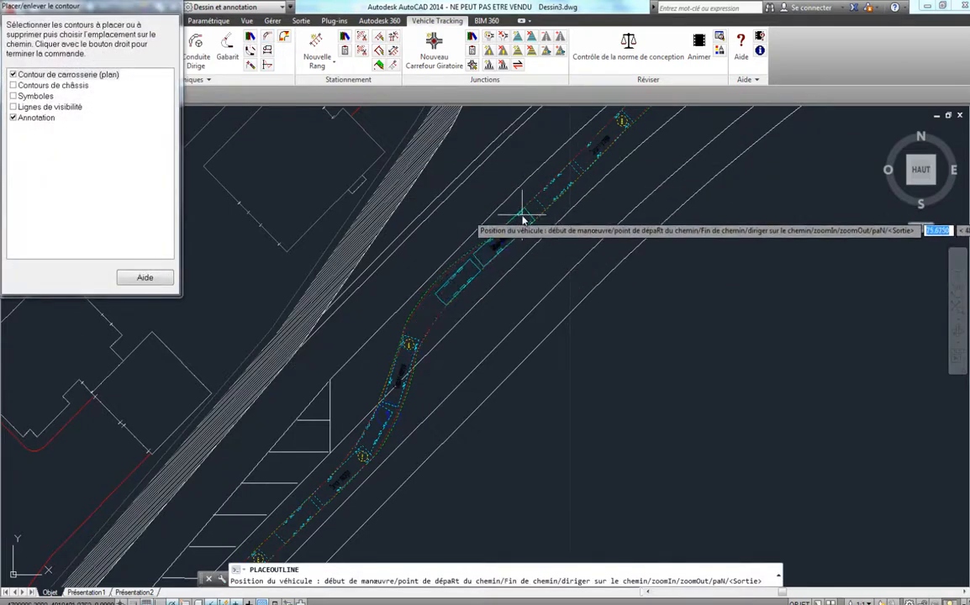
{"action": "scroll", "coordinate": [538, 252], "scroll_direction": "up", "scroll_amount": 2}
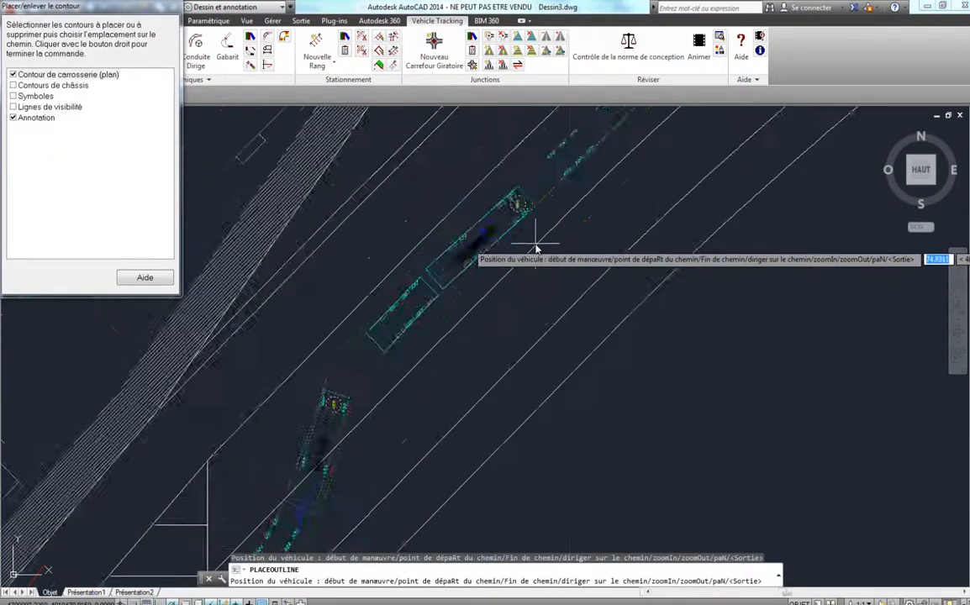
Step: Examine the steering and articulation angle labels at the lettered section lines along the graph, then return to the supermarket area of the plan
{"action": "scroll", "coordinate": [537, 245], "scroll_direction": "up", "scroll_amount": 4}
{"action": "key", "text": "Escape"}
{"action": "middle_click_drag", "start_coordinate": [487, 195], "coordinate": [481, 290]}
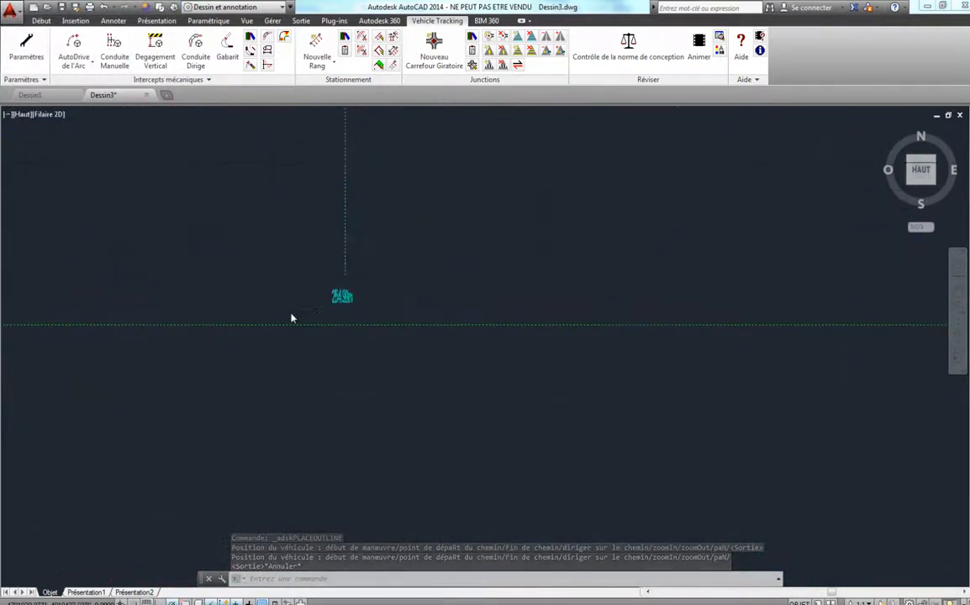
{"action": "scroll", "coordinate": [715, 353], "scroll_direction": "down", "scroll_amount": 3}
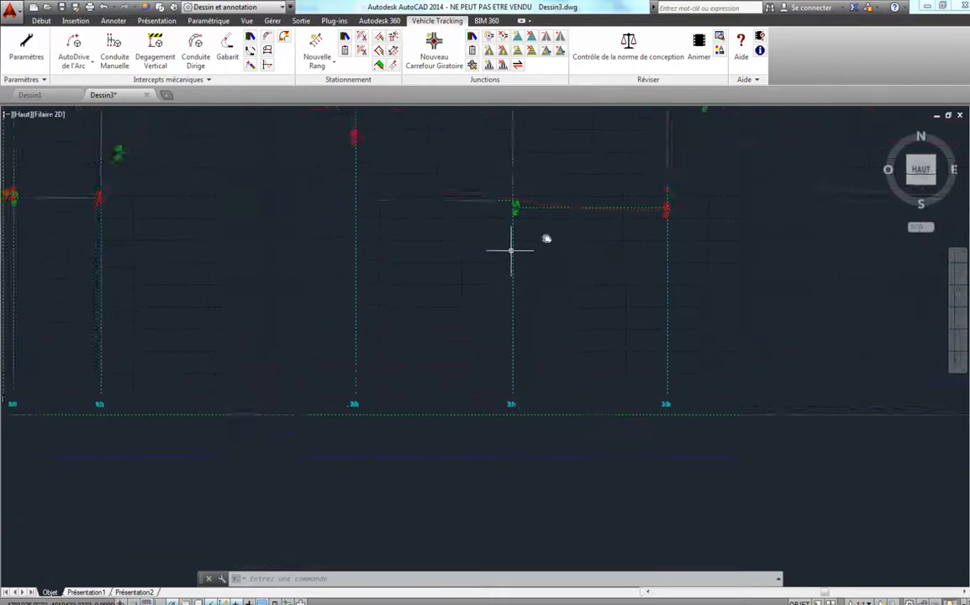
{"action": "scroll", "coordinate": [278, 323], "scroll_direction": "up", "scroll_amount": 3}
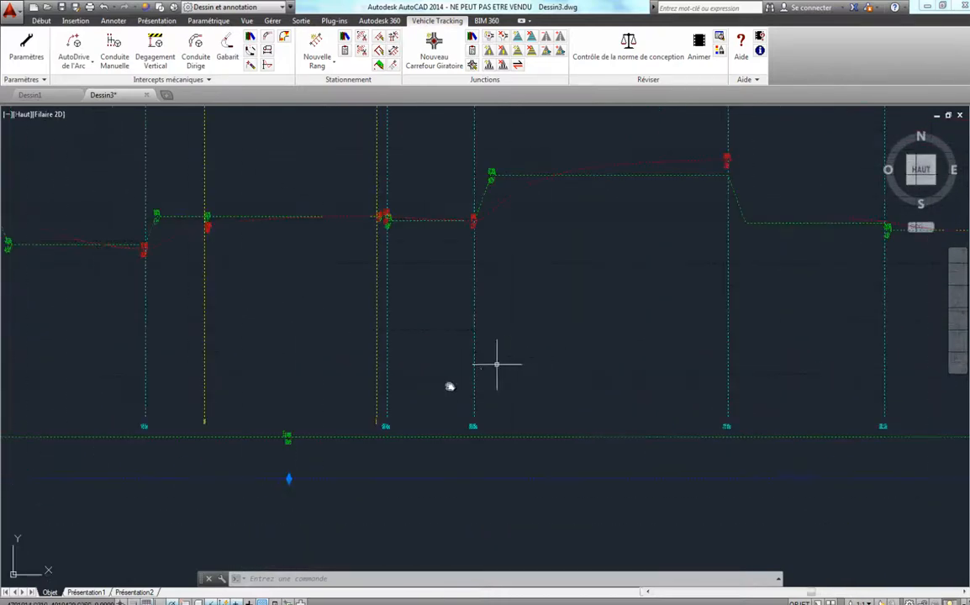
{"action": "scroll", "coordinate": [277, 459], "scroll_direction": "up", "scroll_amount": 2}
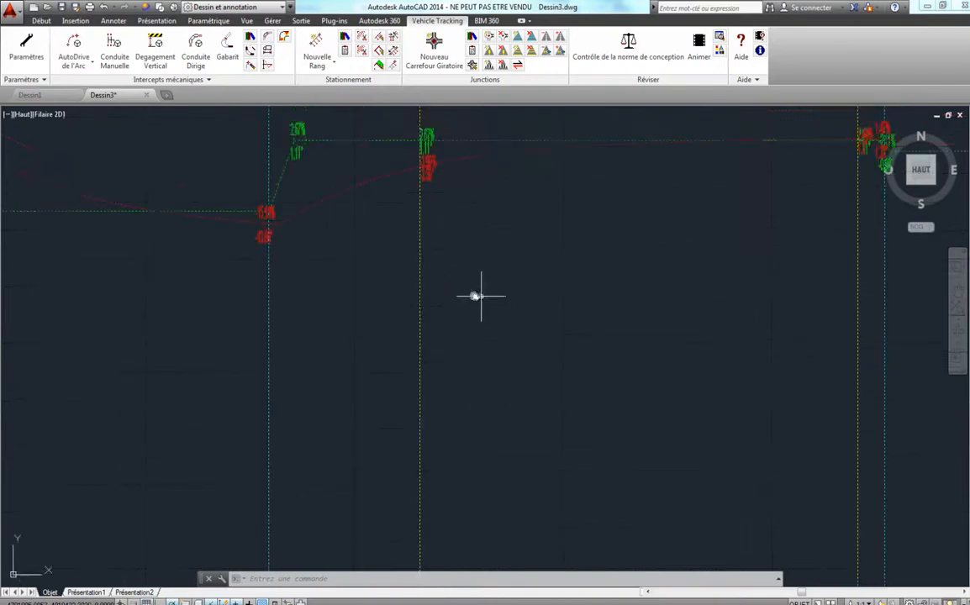
{"action": "scroll", "coordinate": [403, 335], "scroll_direction": "up", "scroll_amount": 5}
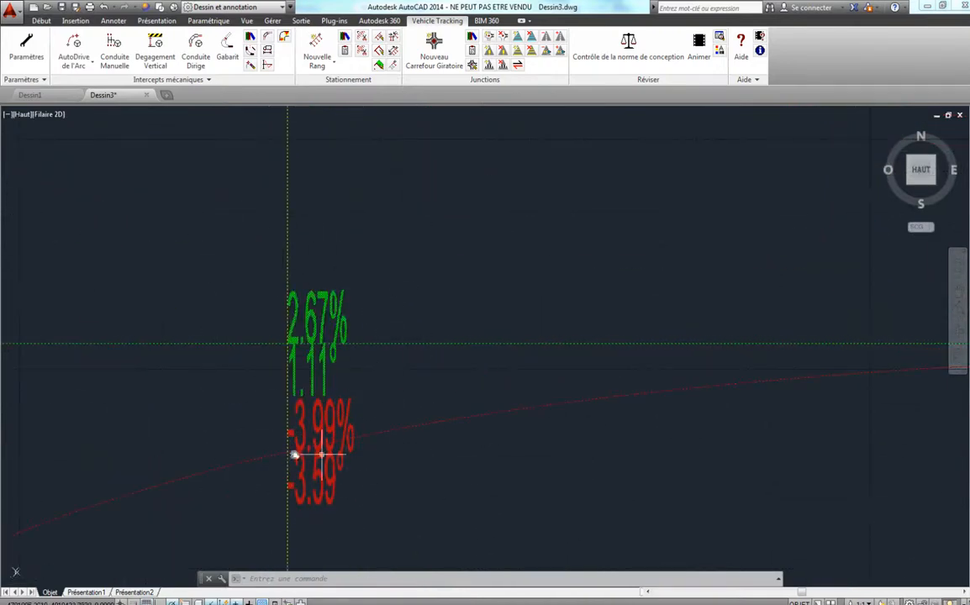
{"action": "scroll", "coordinate": [294, 313], "scroll_direction": "down", "scroll_amount": 3}
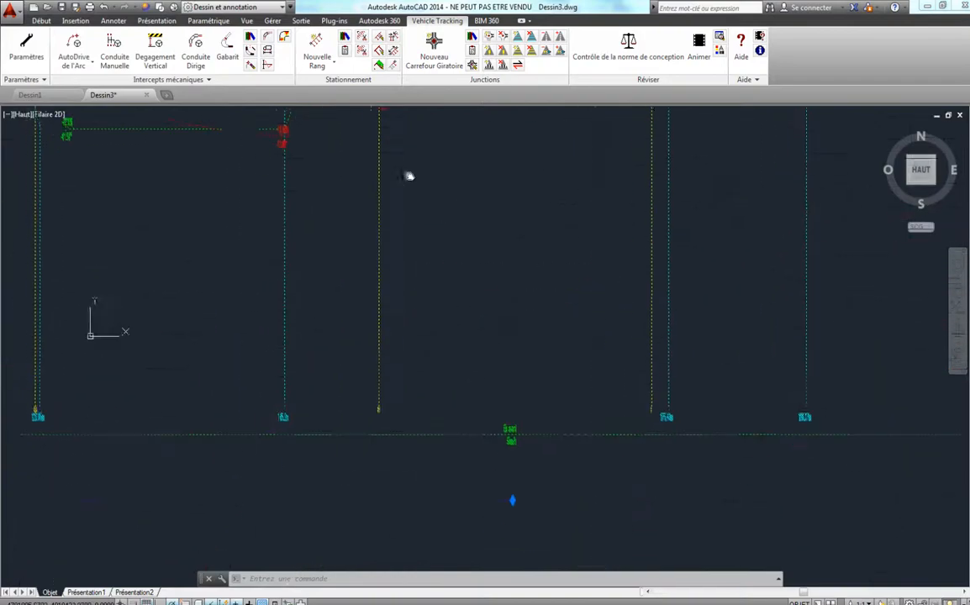
{"action": "scroll", "coordinate": [387, 402], "scroll_direction": "up", "scroll_amount": 3}
{"action": "scroll", "coordinate": [374, 418], "scroll_direction": "down", "scroll_amount": 8}
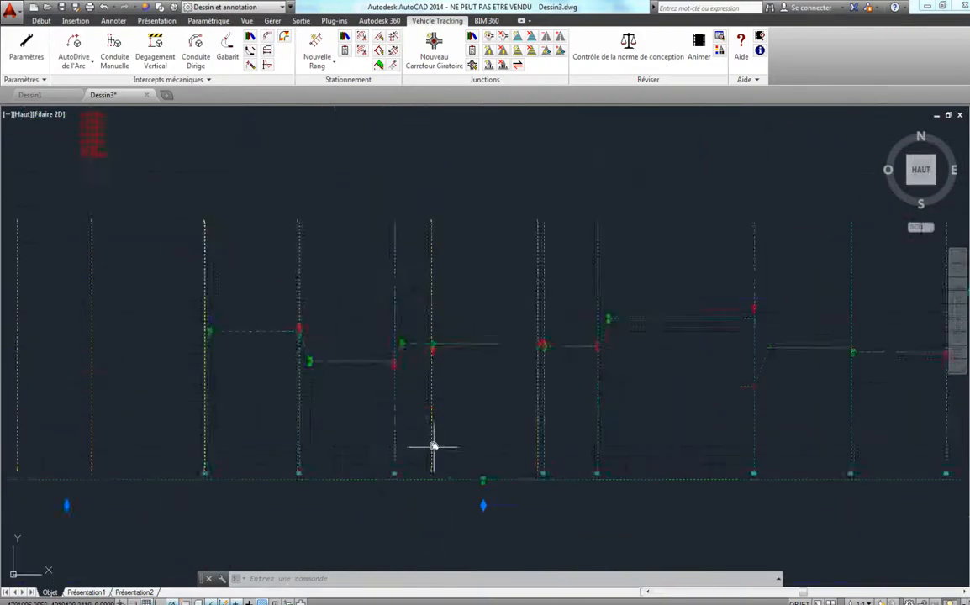
{"action": "middle_click_drag", "start_coordinate": [349, 406], "coordinate": [443, 545]}
{"action": "middle_click_drag", "start_coordinate": [376, 294], "coordinate": [367, 390]}
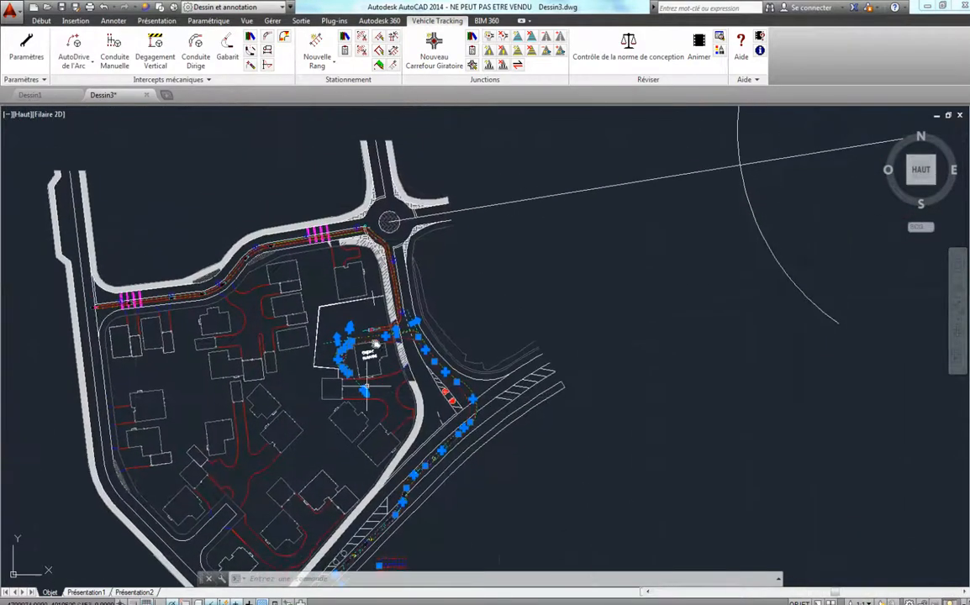
{"action": "middle_click_drag", "start_coordinate": [347, 269], "coordinate": [440, 204]}
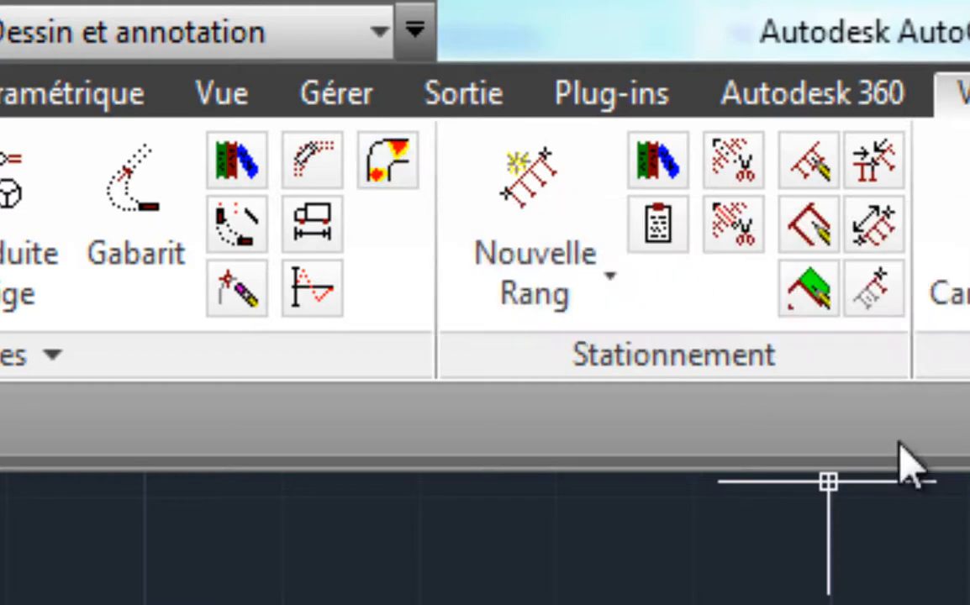
Step: Browse the available parking standards, looking through the Australian AS/NZS classes and the British Design Bulletin 32 Second Edition
{"action": "scroll", "coordinate": [386, 275], "scroll_direction": "up", "scroll_amount": 4}
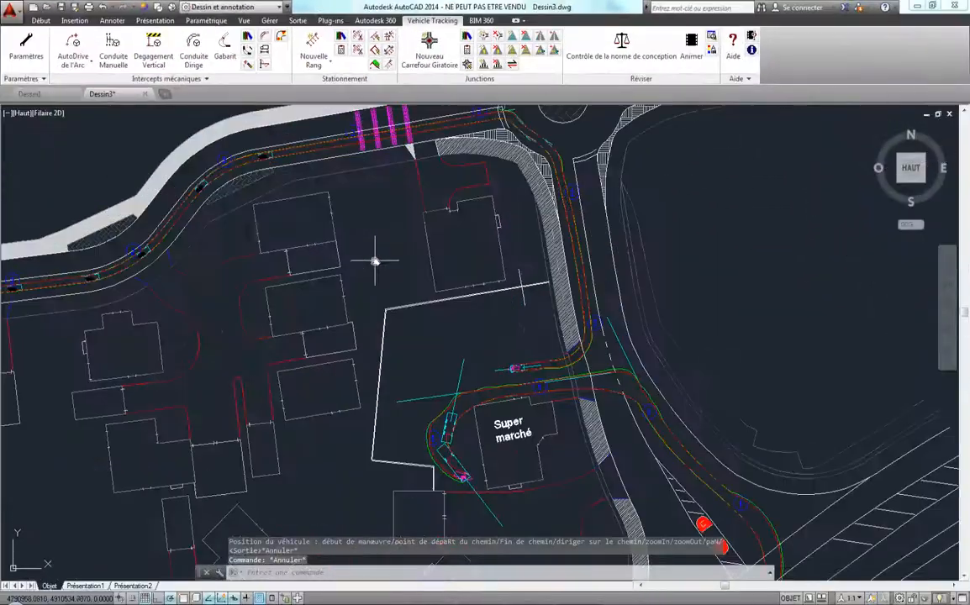
{"action": "middle_click_drag", "start_coordinate": [386, 255], "coordinate": [368, 193]}
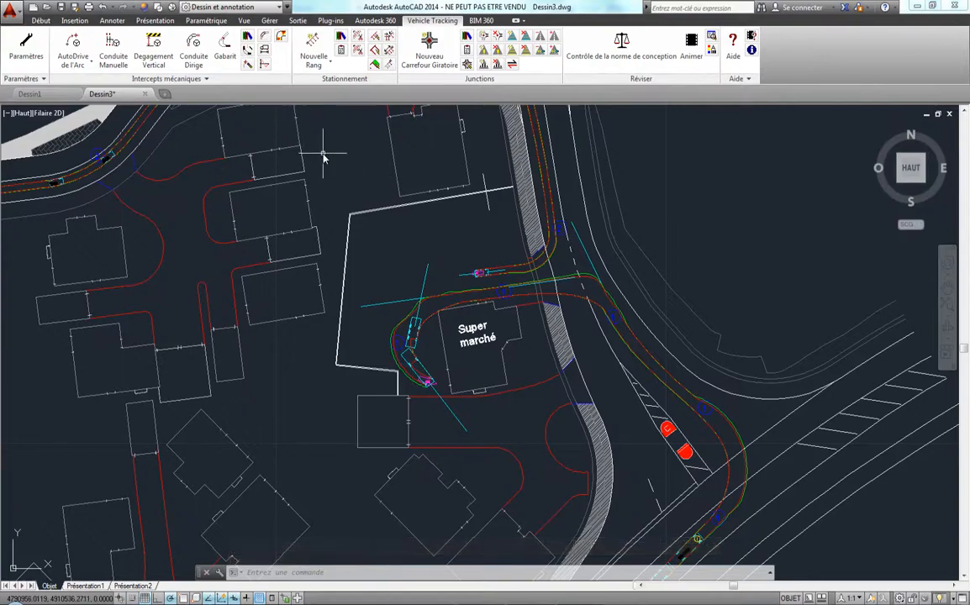
{"action": "left_click", "coordinate": [340, 37]}
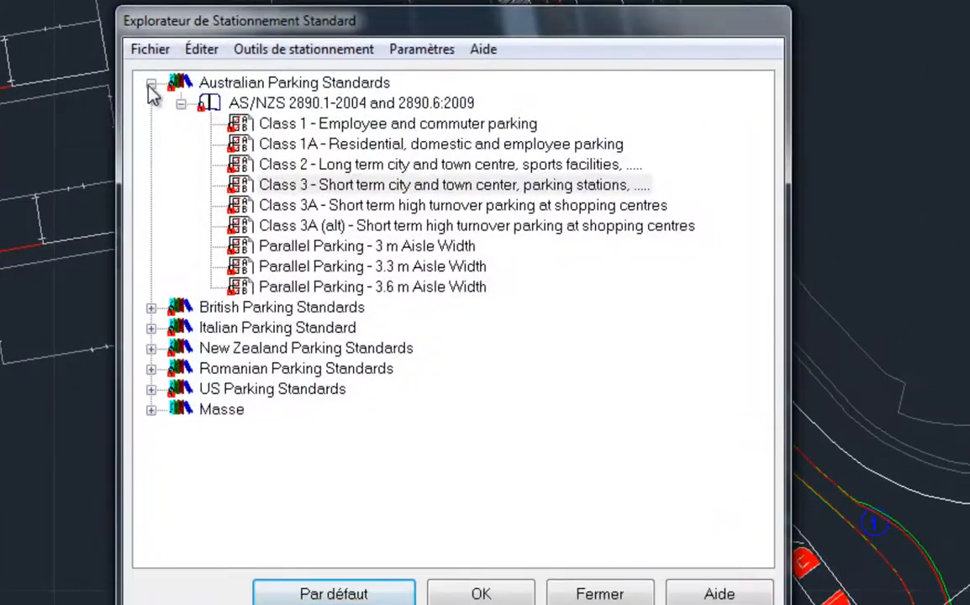
{"action": "left_click", "coordinate": [151, 83]}
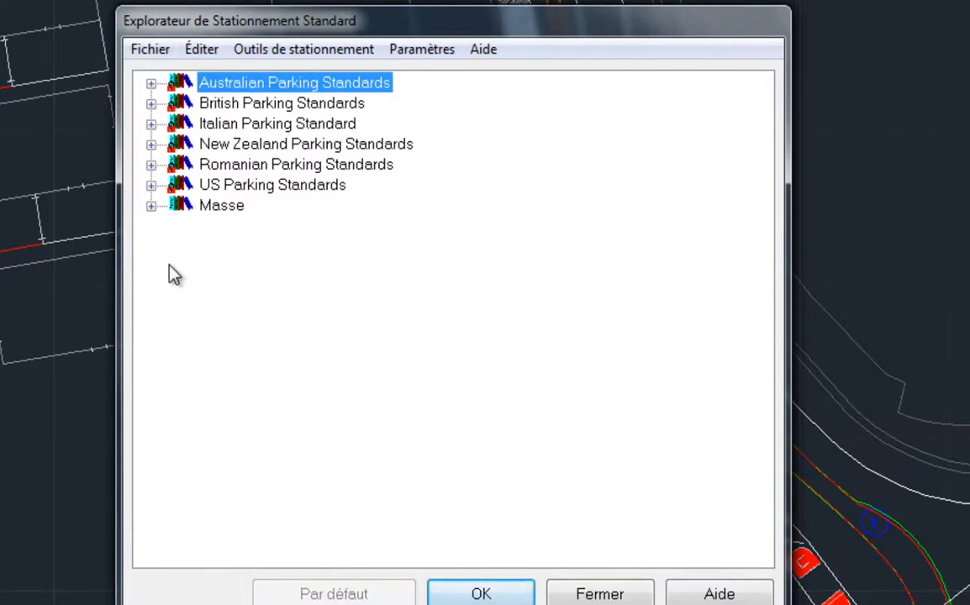
{"action": "key", "text": "Right"}
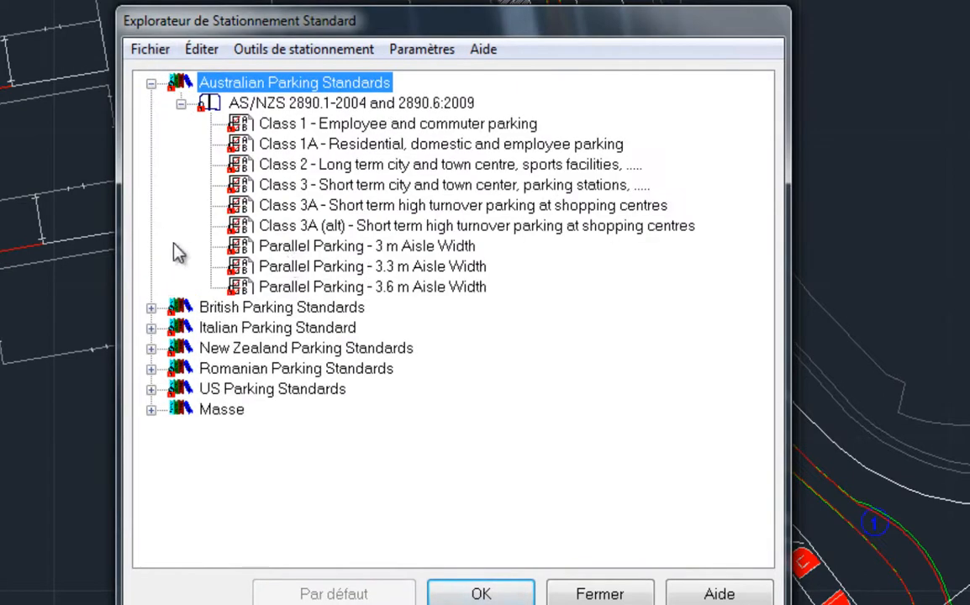
{"action": "left_click", "coordinate": [150, 83]}
{"action": "left_click", "coordinate": [150, 103]}
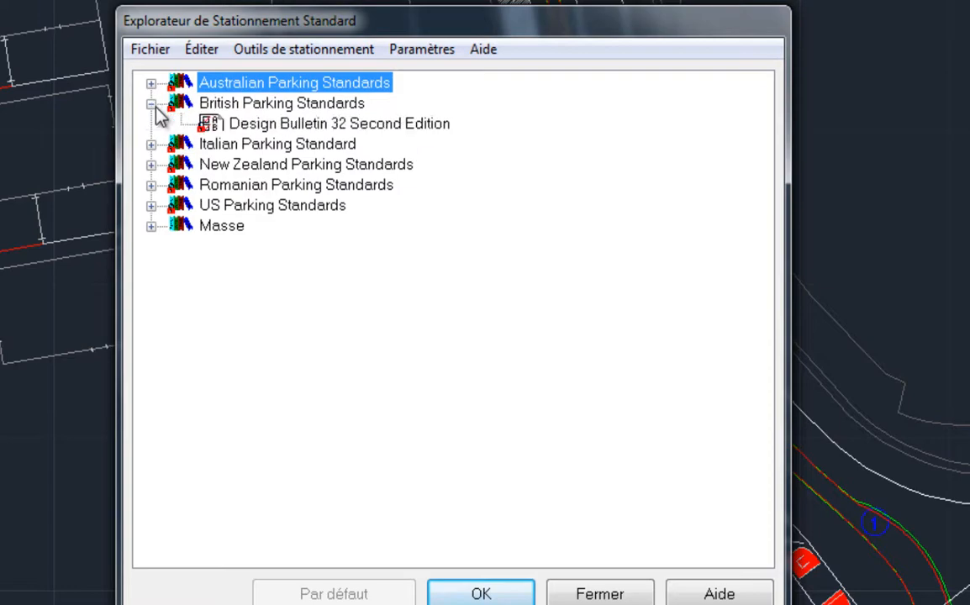
{"action": "left_click", "coordinate": [230, 127]}
{"action": "double_click", "coordinate": [231, 128]}
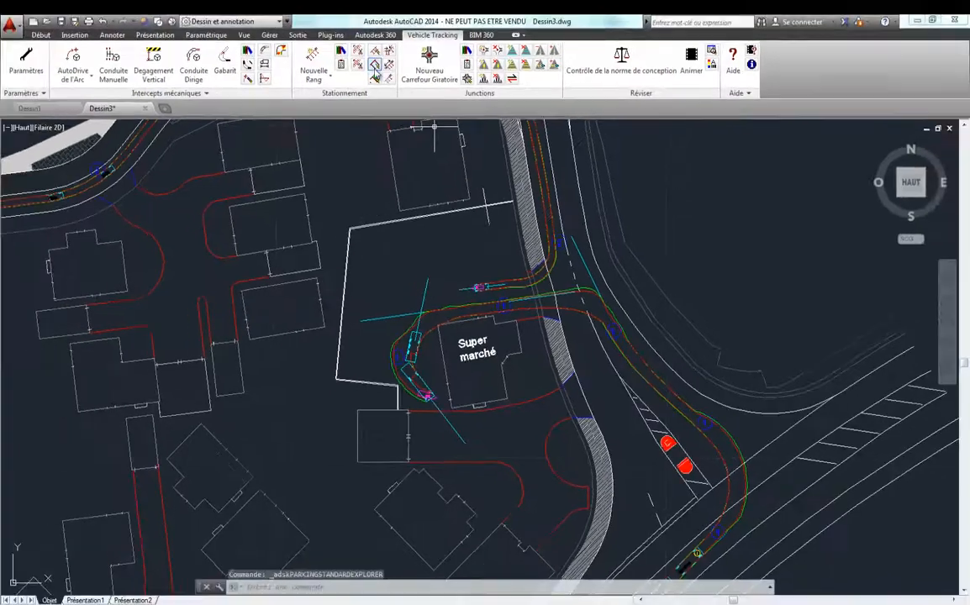
Step: Start a two-sided 90° parking row along the supermarket lot's north boundary, snapping from its roadside end to the northwest corner
{"action": "left_click", "coordinate": [313, 60]}
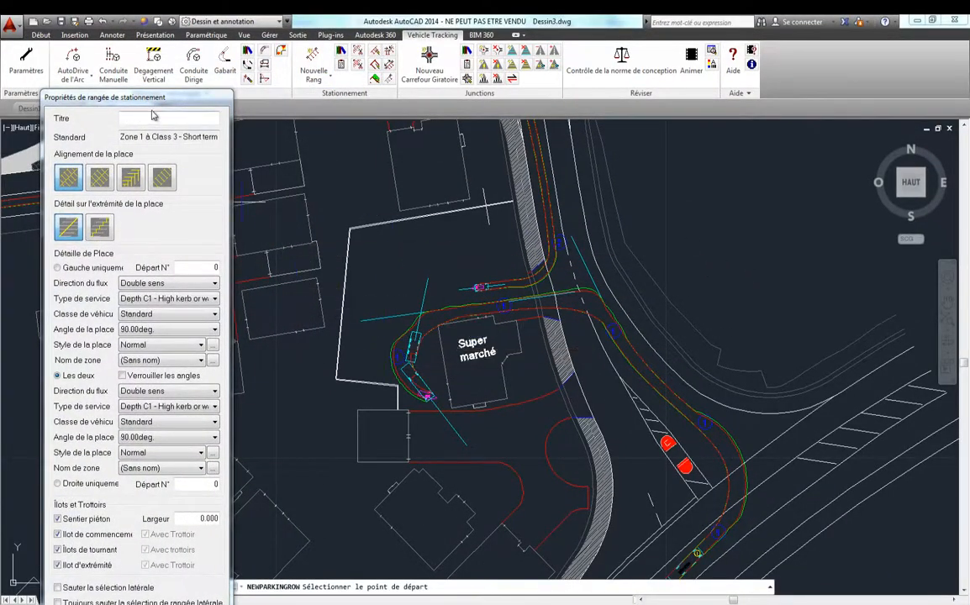
{"action": "left_click_drag", "start_coordinate": [151, 106], "coordinate": [158, 63]}
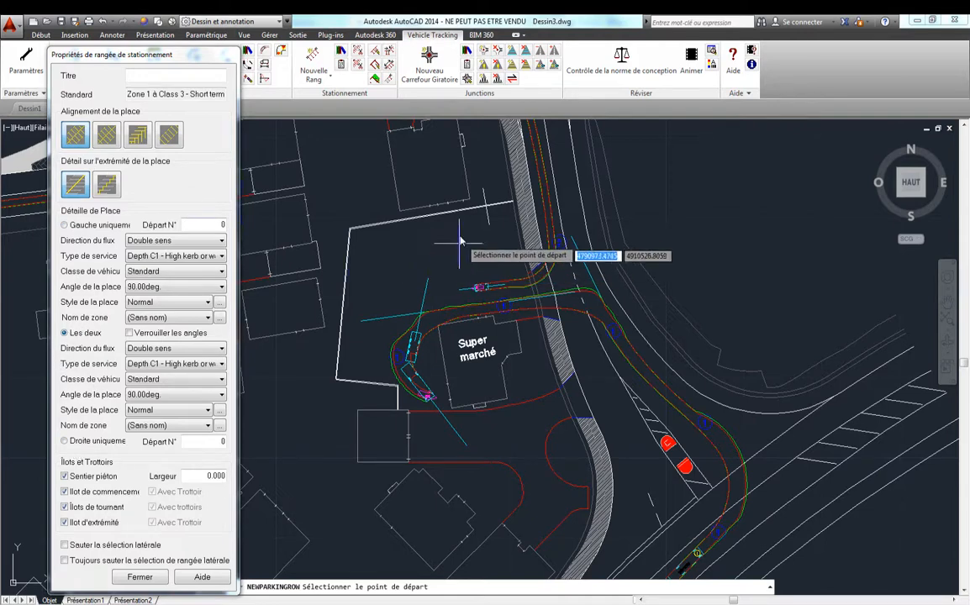
{"action": "scroll", "coordinate": [509, 214], "scroll_direction": "up", "scroll_amount": 5}
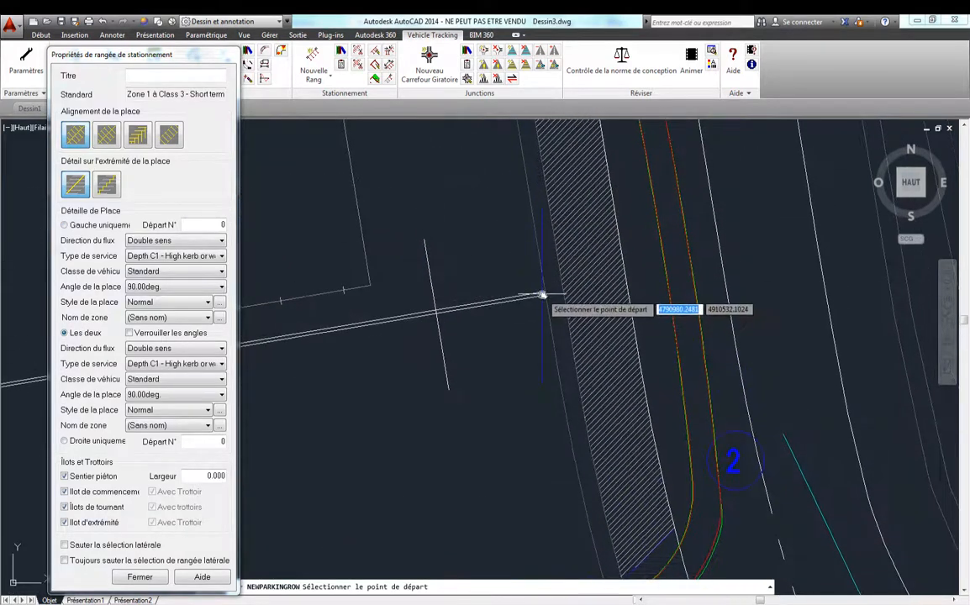
{"action": "key", "text": "F3"}
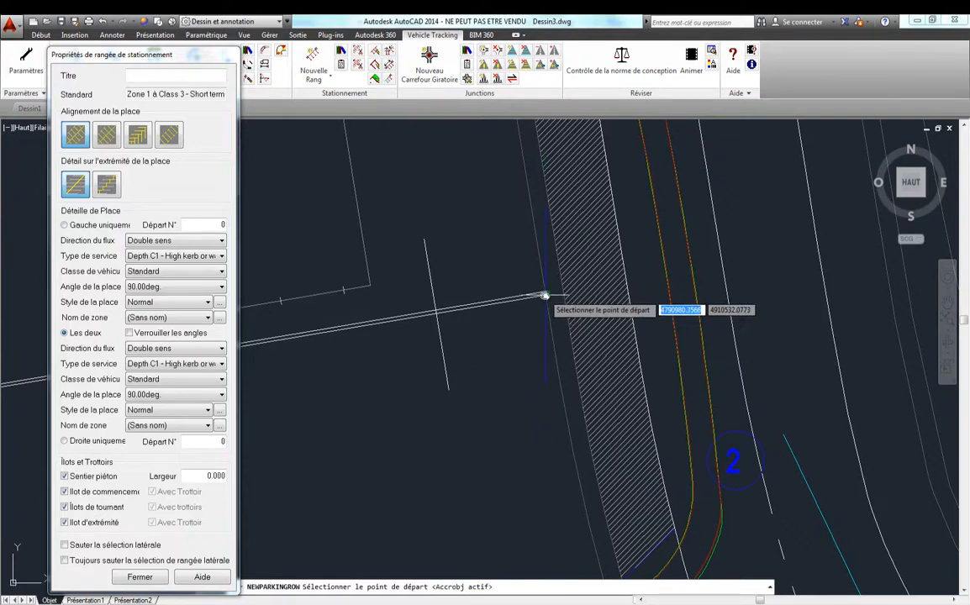
{"action": "left_click", "coordinate": [544, 295]}
{"action": "middle_click_drag", "start_coordinate": [375, 359], "coordinate": [809, 293]}
{"action": "scroll", "coordinate": [613, 315], "scroll_direction": "down", "scroll_amount": 5}
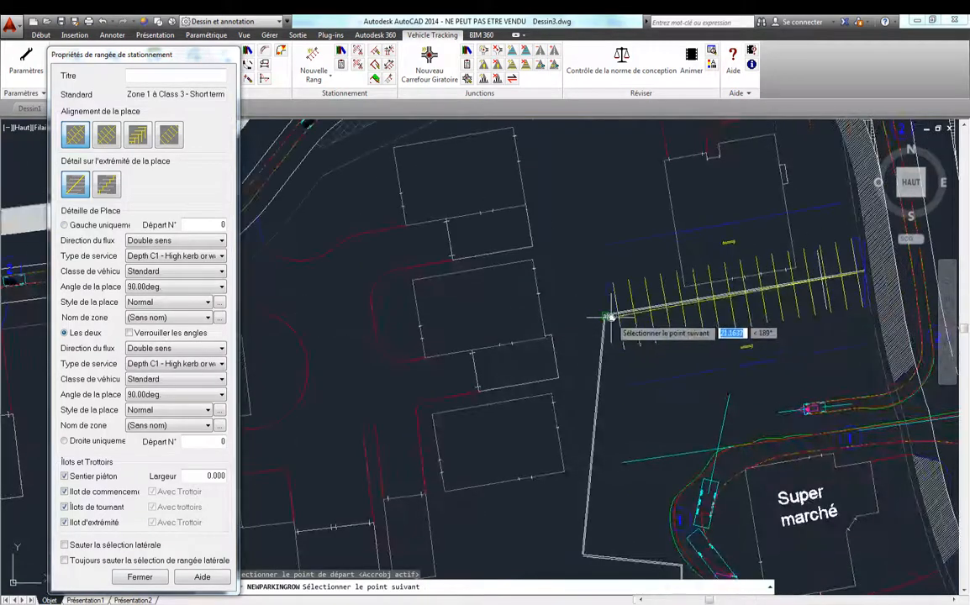
{"action": "left_click", "coordinate": [609, 318]}
Step: Continue the parking row down the west boundary to the lower corner and along the short south boundary, and end it there
{"action": "middle_click_drag", "start_coordinate": [588, 460], "coordinate": [537, 336]}
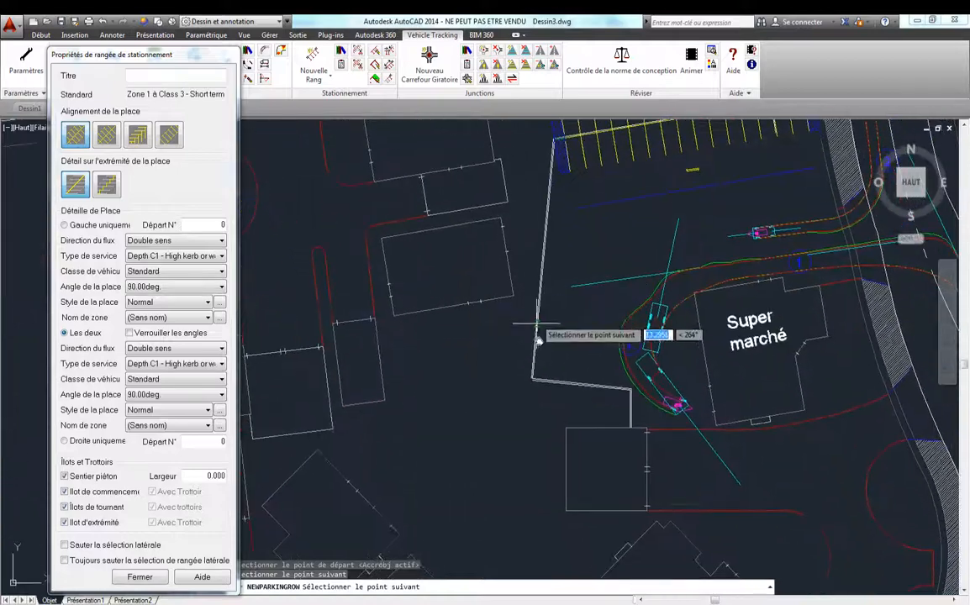
{"action": "scroll", "coordinate": [519, 422], "scroll_direction": "up", "scroll_amount": 6}
{"action": "left_click", "coordinate": [515, 440]}
{"action": "middle_click_drag", "start_coordinate": [689, 410], "coordinate": [365, 403]}
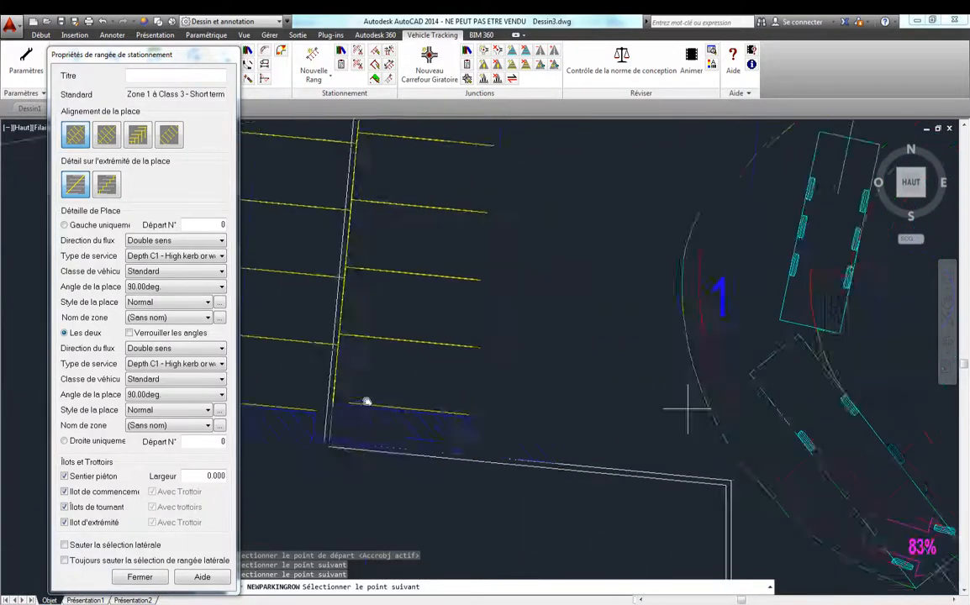
{"action": "left_click", "coordinate": [589, 471]}
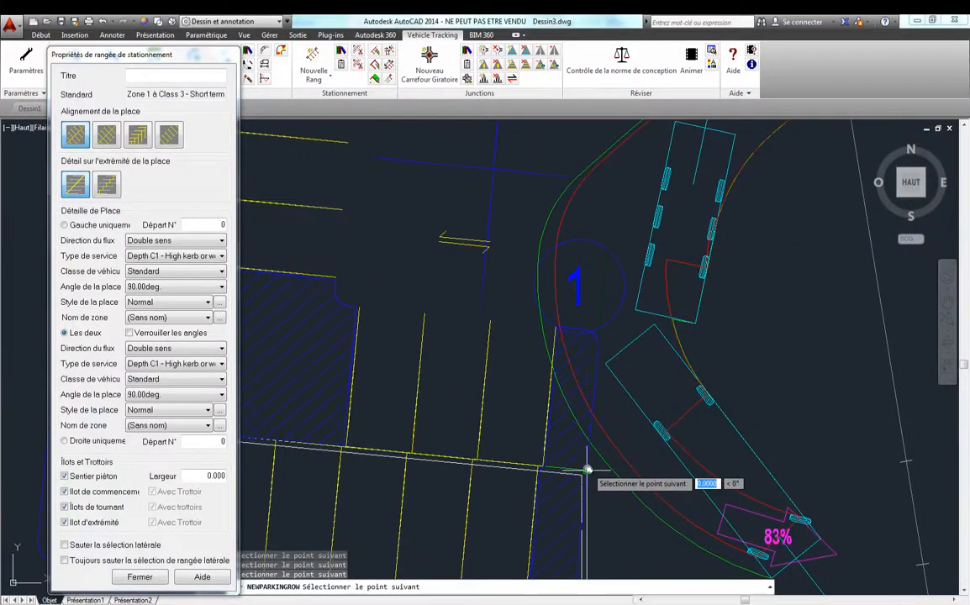
{"action": "scroll", "coordinate": [539, 437], "scroll_direction": "down", "scroll_amount": 4}
{"action": "middle_click_drag", "start_coordinate": [496, 186], "coordinate": [530, 510]}
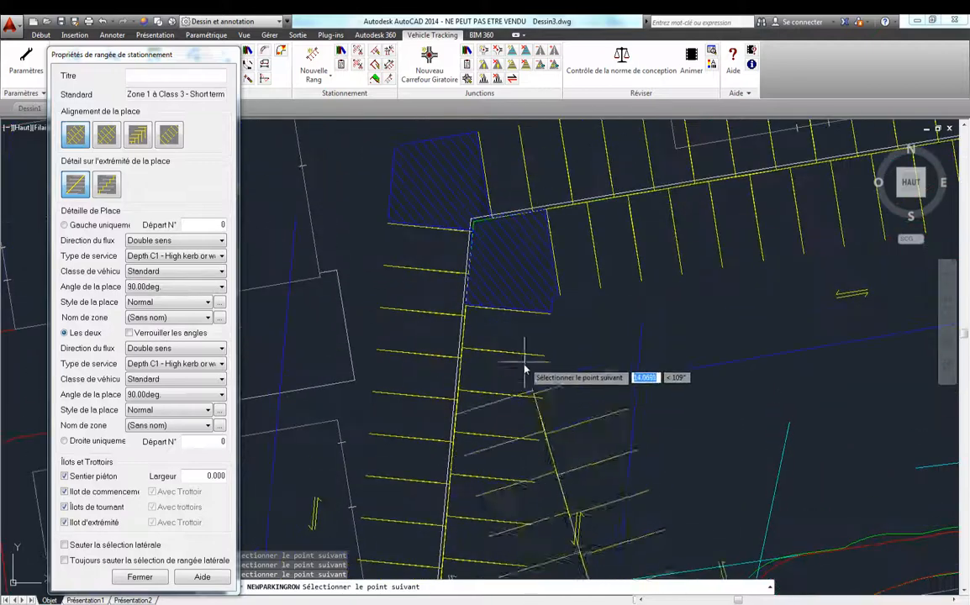
{"action": "middle_click_drag", "start_coordinate": [496, 308], "coordinate": [455, 465]}
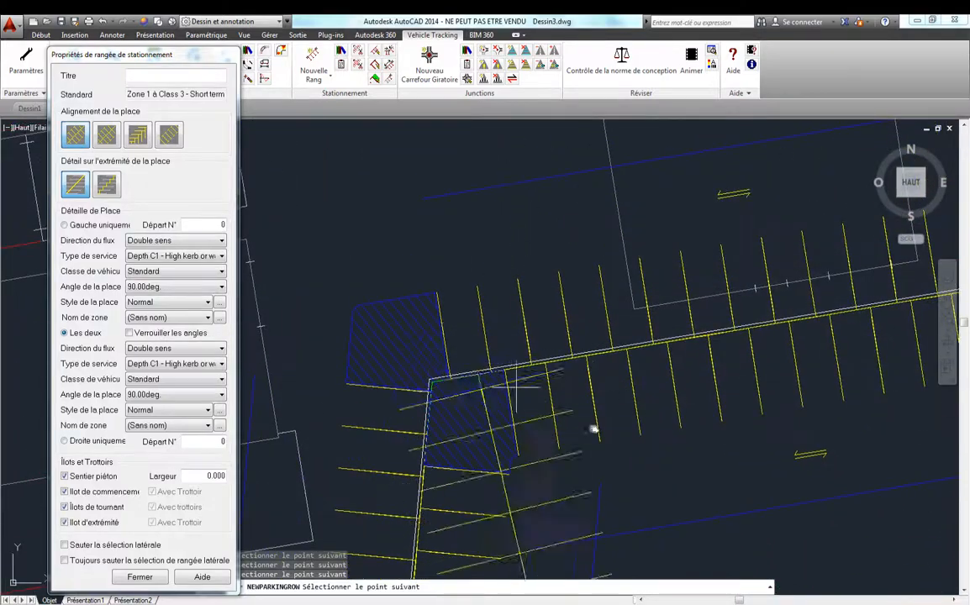
{"action": "middle_click_drag", "start_coordinate": [591, 427], "coordinate": [627, 348]}
{"action": "middle_click_drag", "start_coordinate": [630, 445], "coordinate": [381, 522]}
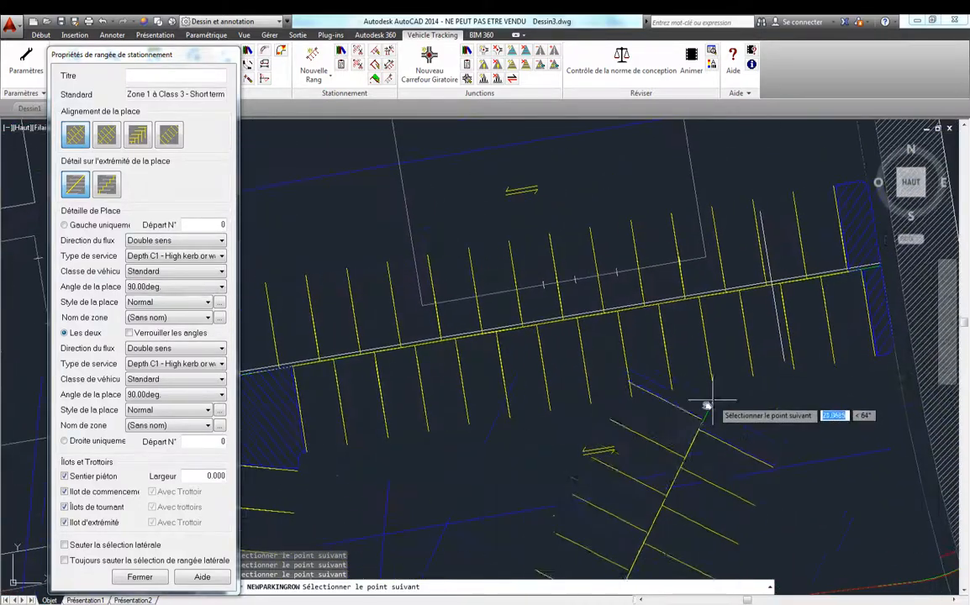
{"action": "middle_click_drag", "start_coordinate": [708, 404], "coordinate": [630, 443]}
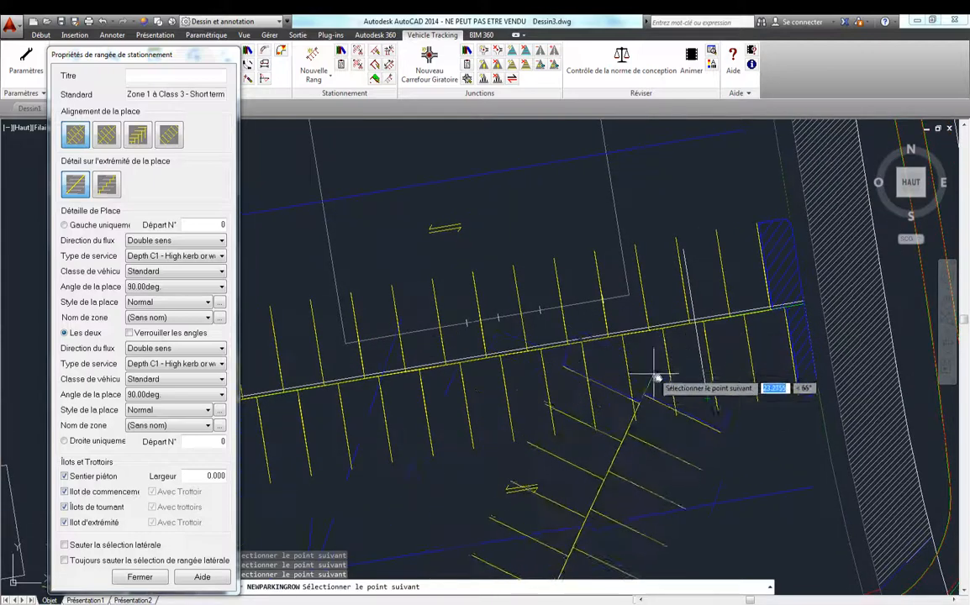
{"action": "key", "text": "Escape"}
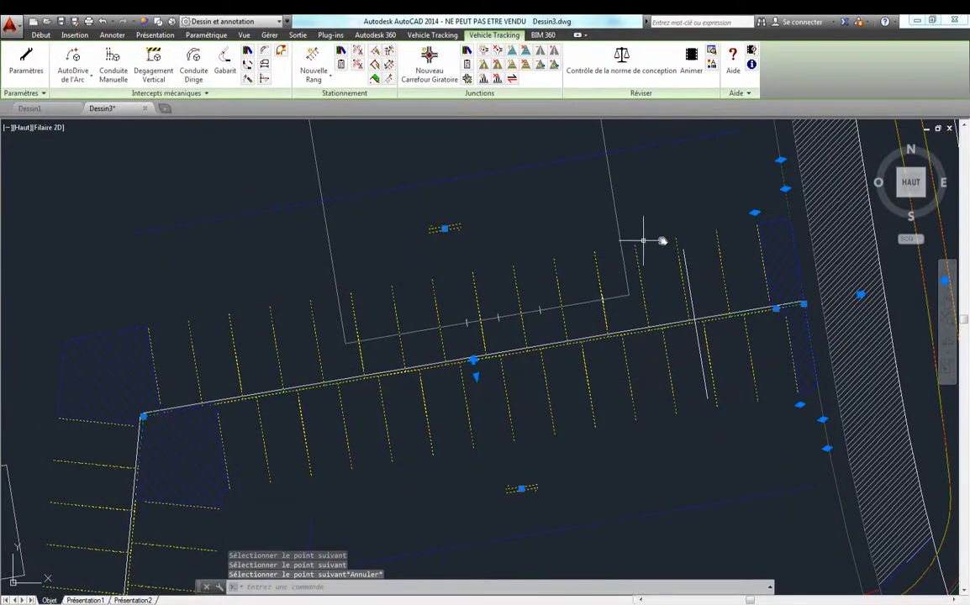
Step: Restrict the parking row to one side with Gauche uniquement, so that spaces lie only inside the supermarket lot
{"action": "middle_click_drag", "start_coordinate": [517, 394], "coordinate": [520, 385]}
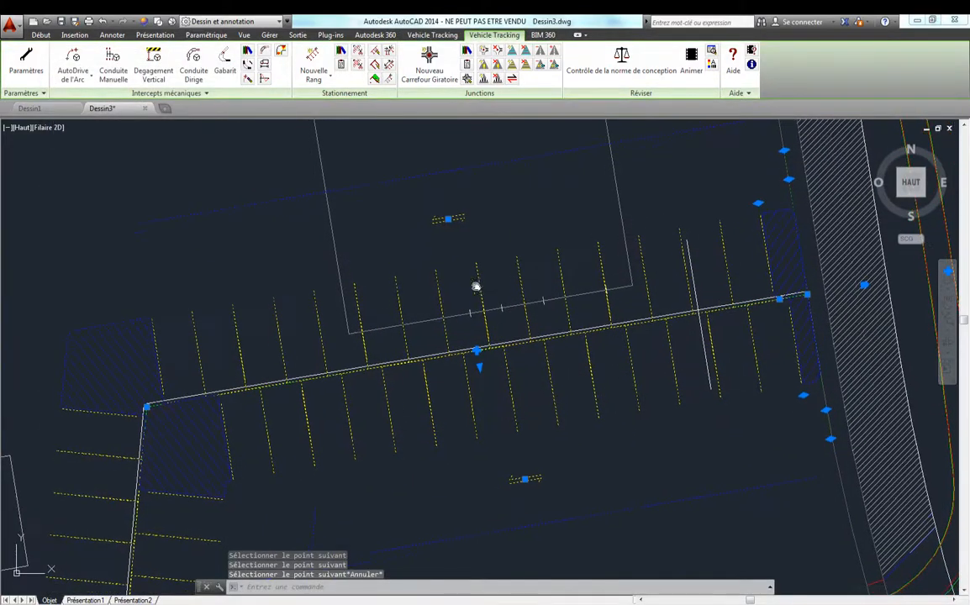
{"action": "left_click", "coordinate": [711, 68]}
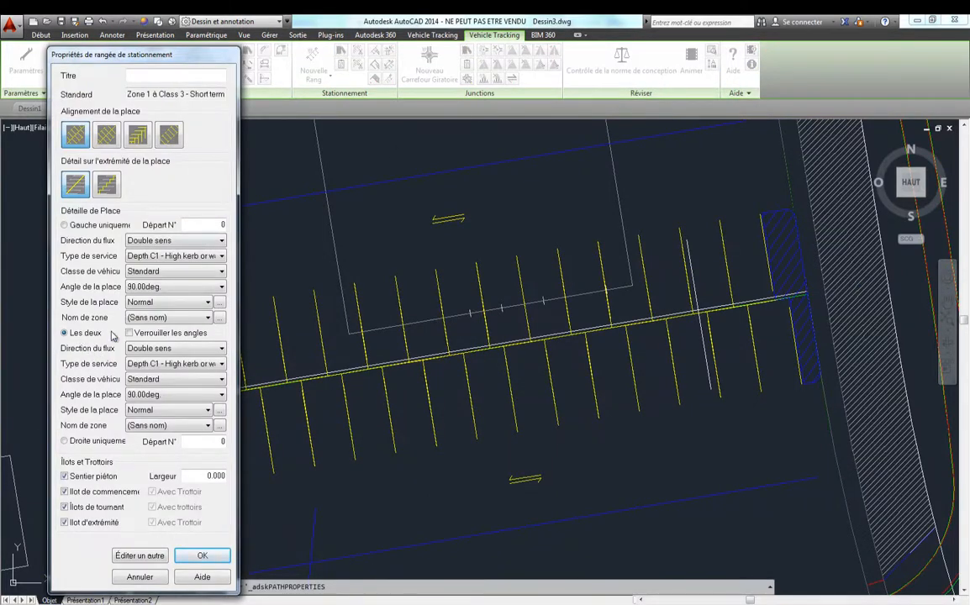
{"action": "left_click", "coordinate": [65, 225]}
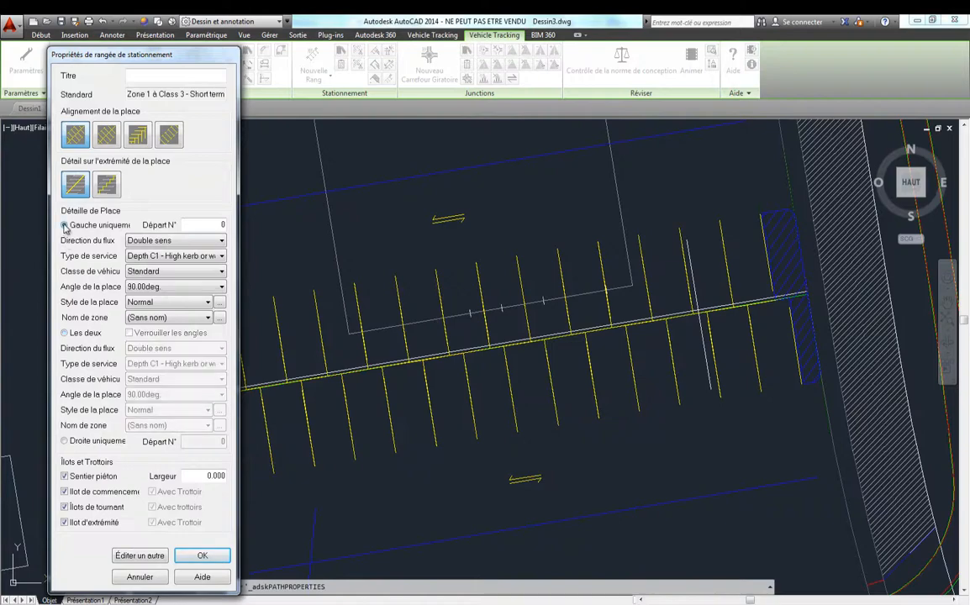
{"action": "left_click", "coordinate": [203, 561]}
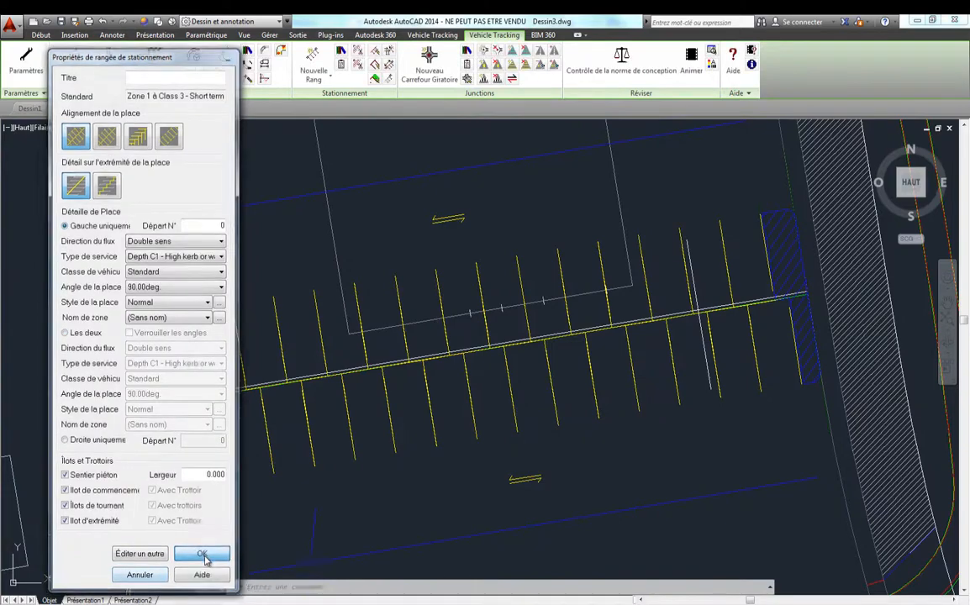
{"action": "middle_click_drag", "start_coordinate": [370, 466], "coordinate": [461, 279]}
{"action": "middle_click_drag", "start_coordinate": [423, 313], "coordinate": [454, 133]}
{"action": "key", "text": "Escape"}
{"action": "middle_click_drag", "start_coordinate": [449, 397], "coordinate": [433, 286]}
{"action": "scroll", "coordinate": [433, 286], "scroll_direction": "down", "scroll_amount": 2}
{"action": "middle_click_drag", "start_coordinate": [420, 354], "coordinate": [335, 539]}
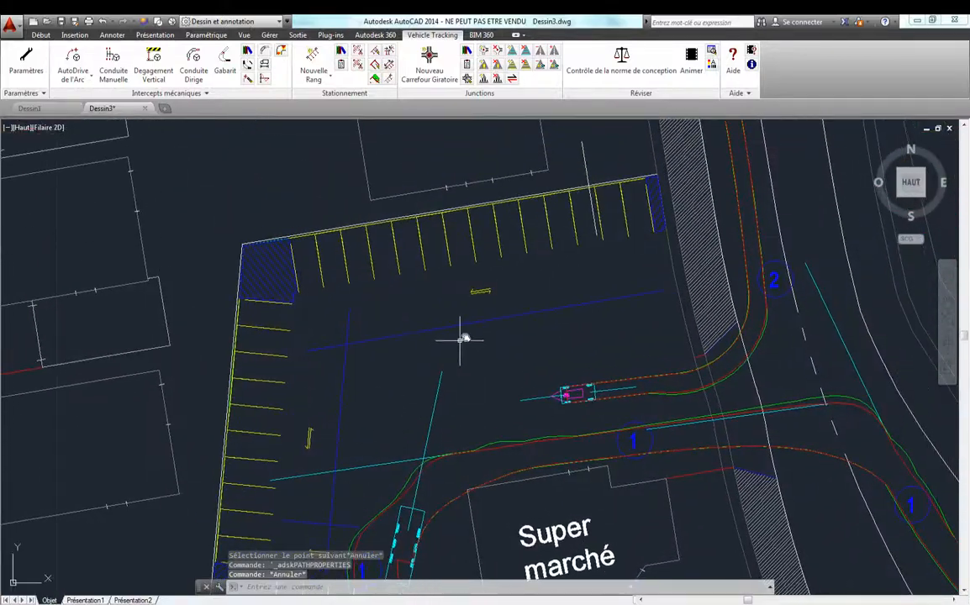
{"action": "scroll", "coordinate": [490, 321], "scroll_direction": "up", "scroll_amount": 2}
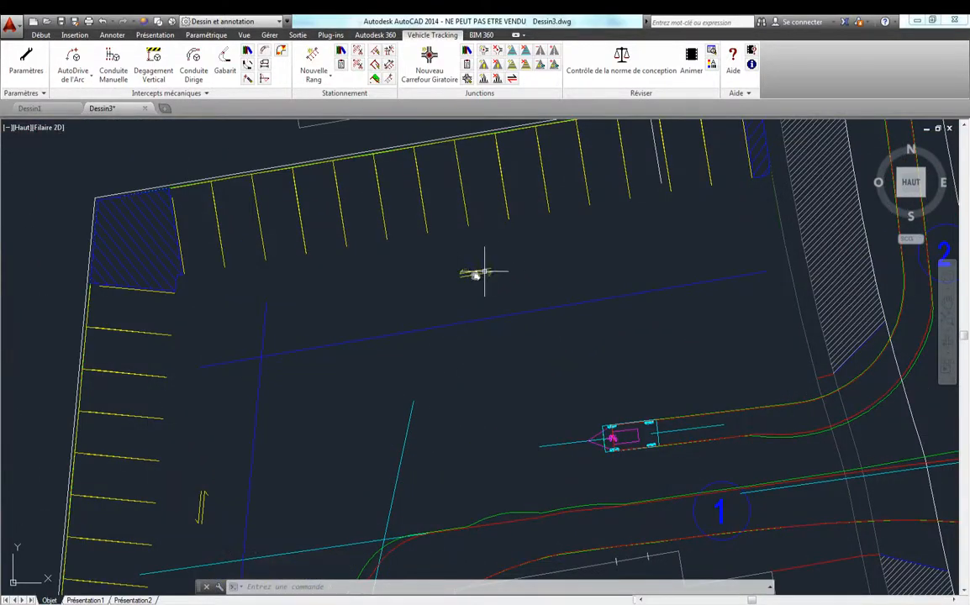
Step: Set the perimeter parking row's traffic flow direction to Du début à la fin
{"action": "left_click", "coordinate": [467, 218]}
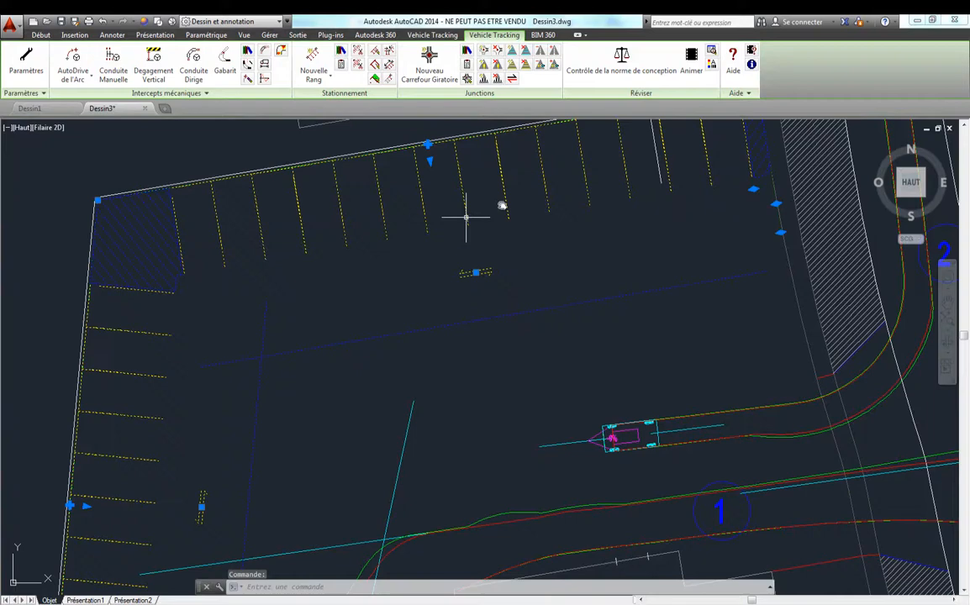
{"action": "left_click", "coordinate": [695, 76]}
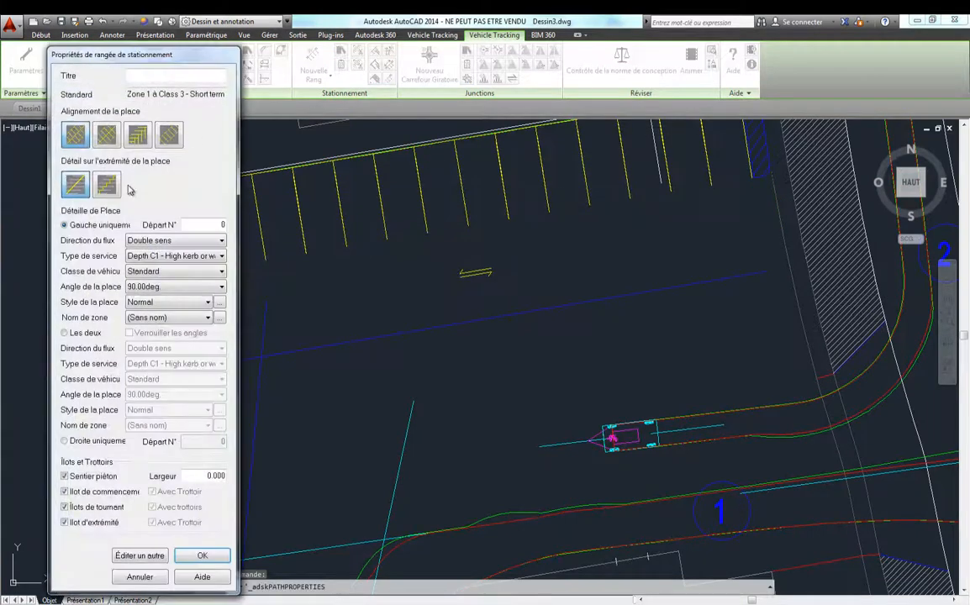
{"action": "left_click", "coordinate": [163, 242]}
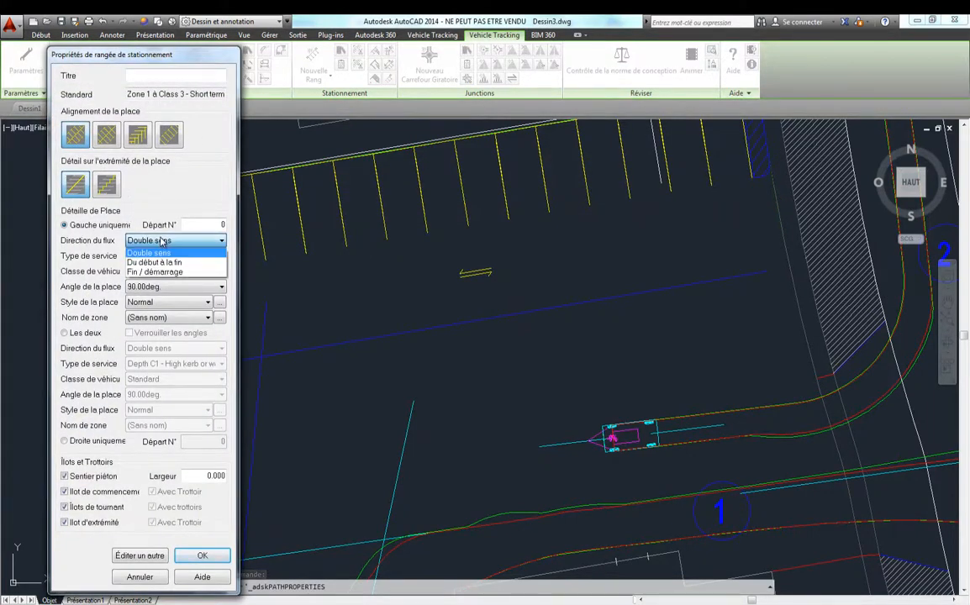
{"action": "left_click", "coordinate": [160, 263]}
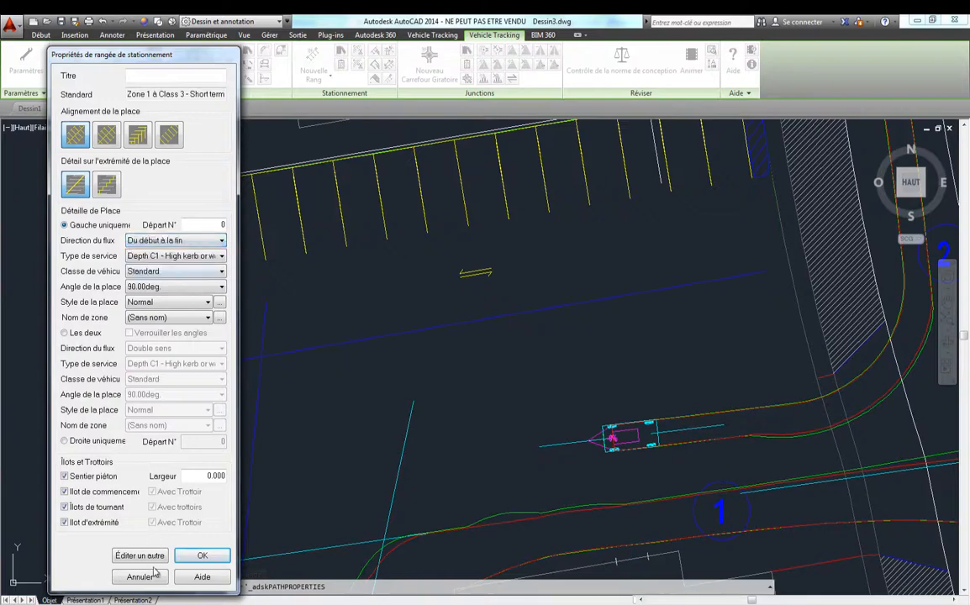
{"action": "left_click", "coordinate": [201, 557]}
{"action": "mouse_move", "coordinate": [347, 351]}
{"action": "middle_mouse_down"}
{"action": "mouse_move", "coordinate": [314, 368]}
{"action": "mouse_move", "coordinate": [398, 203]}
{"action": "middle_mouse_up"}
{"action": "scroll", "coordinate": [269, 380], "scroll_direction": "down", "scroll_amount": 6}
{"action": "scroll", "coordinate": [320, 336], "scroll_direction": "up", "scroll_amount": 6}
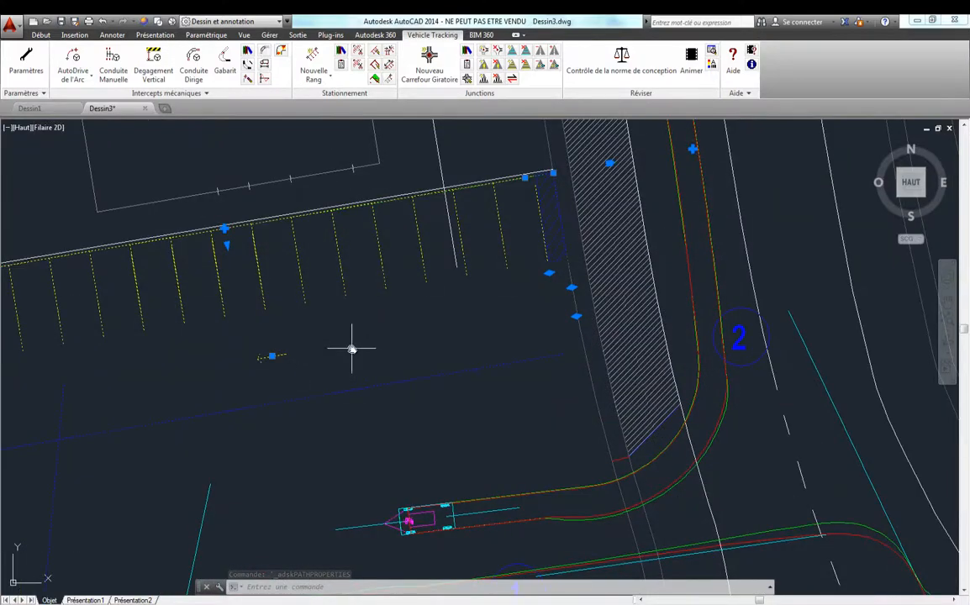
{"action": "key", "text": "Escape"}
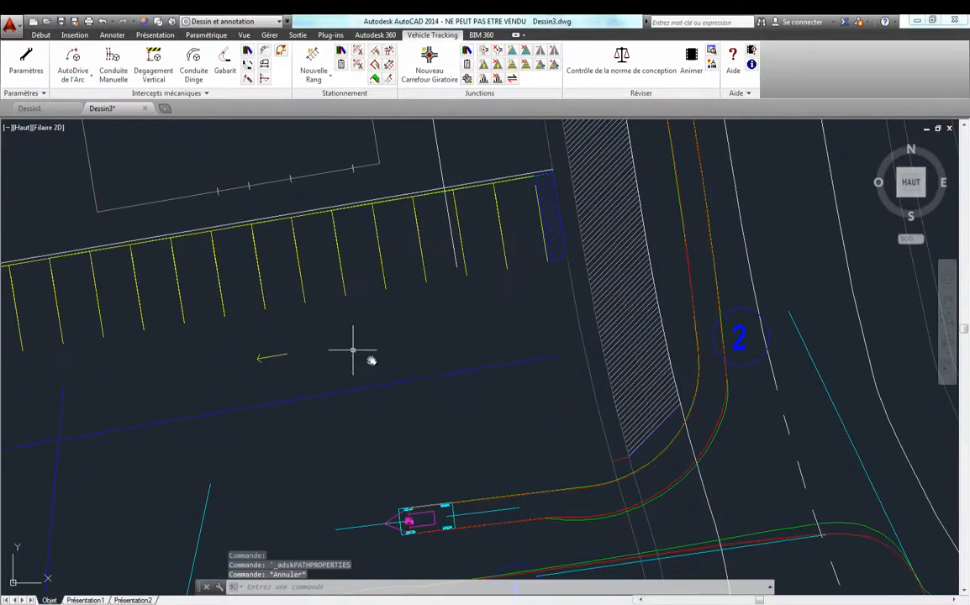
Step: Create a two-sided herringbone parking row in the lot's interior, running from the roadside edge westward toward the middle
{"action": "left_click", "coordinate": [312, 58]}
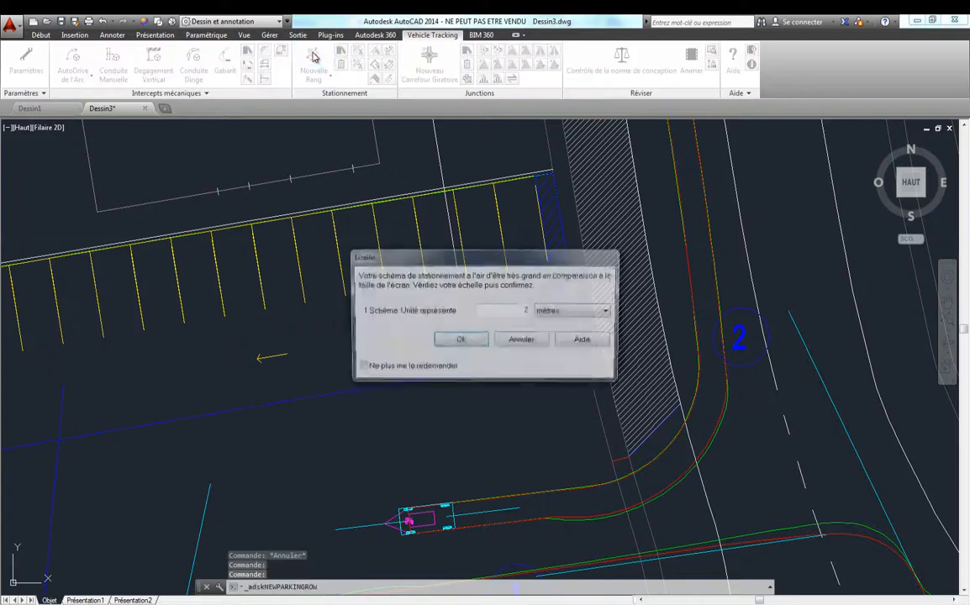
{"action": "left_click", "coordinate": [473, 346]}
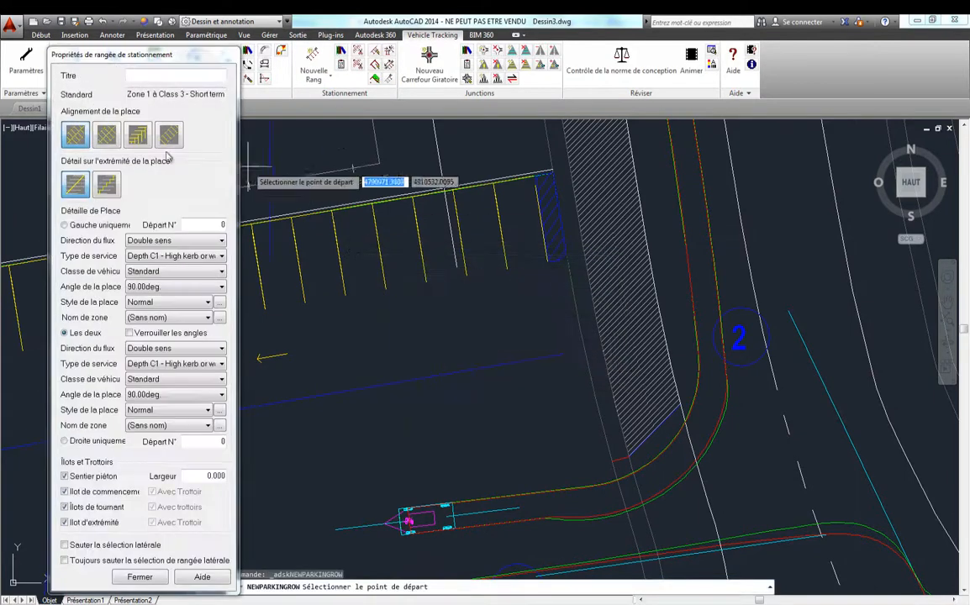
{"action": "left_click", "coordinate": [138, 138]}
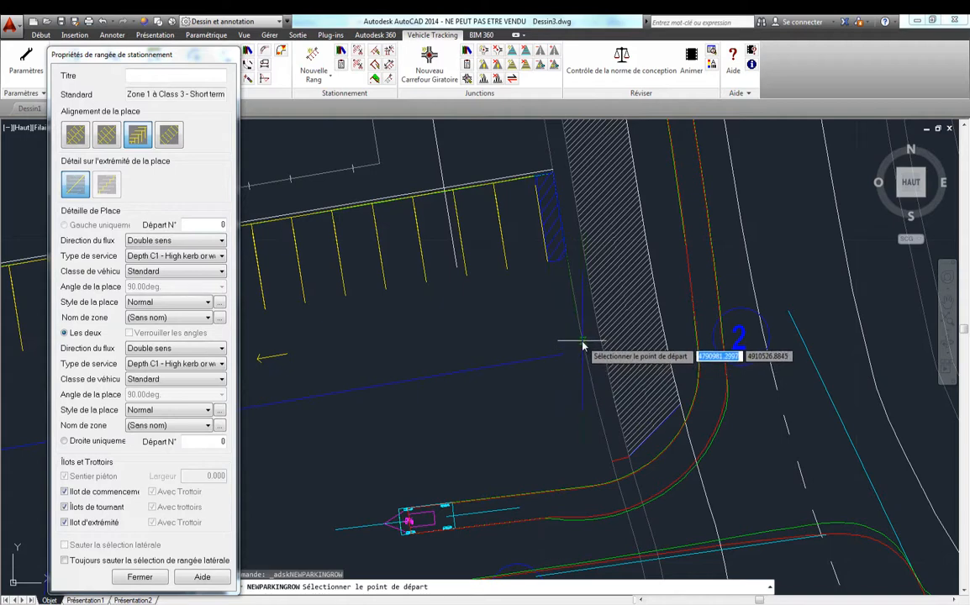
{"action": "left_click", "coordinate": [635, 349]}
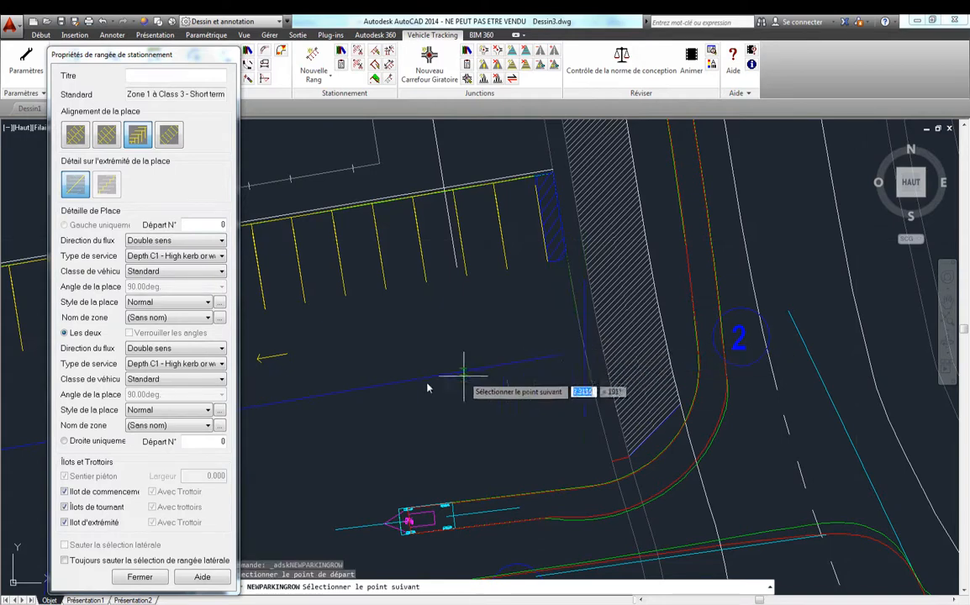
{"action": "left_click", "coordinate": [262, 412]}
{"action": "key", "text": "Escape"}
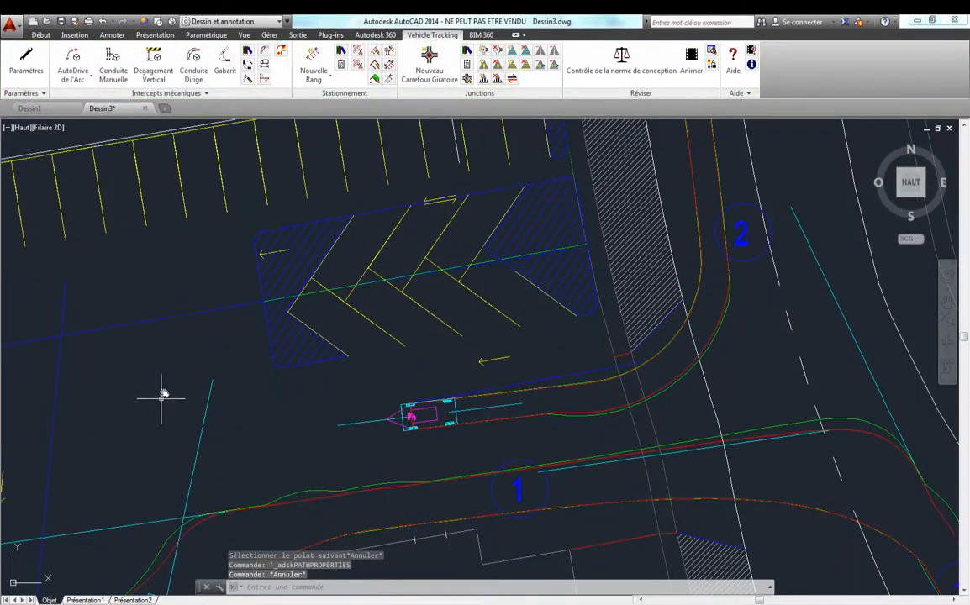
Step: Change the type of the westernmost space on the herringbone row's north side to Disabled
{"action": "mouse_move", "coordinate": [170, 369]}
{"action": "middle_mouse_down"}
{"action": "mouse_move", "coordinate": [182, 396]}
{"action": "mouse_move", "coordinate": [308, 385]}
{"action": "mouse_move", "coordinate": [242, 339]}
{"action": "middle_mouse_up"}
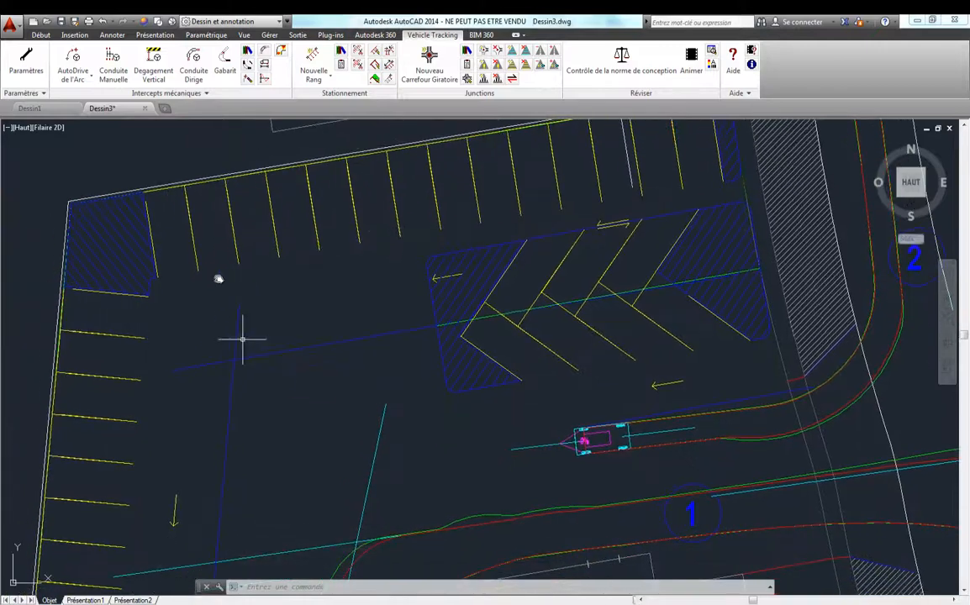
{"action": "mouse_move", "coordinate": [684, 311]}
{"action": "middle_mouse_down"}
{"action": "mouse_move", "coordinate": [539, 324]}
{"action": "mouse_move", "coordinate": [491, 346]}
{"action": "middle_mouse_up"}
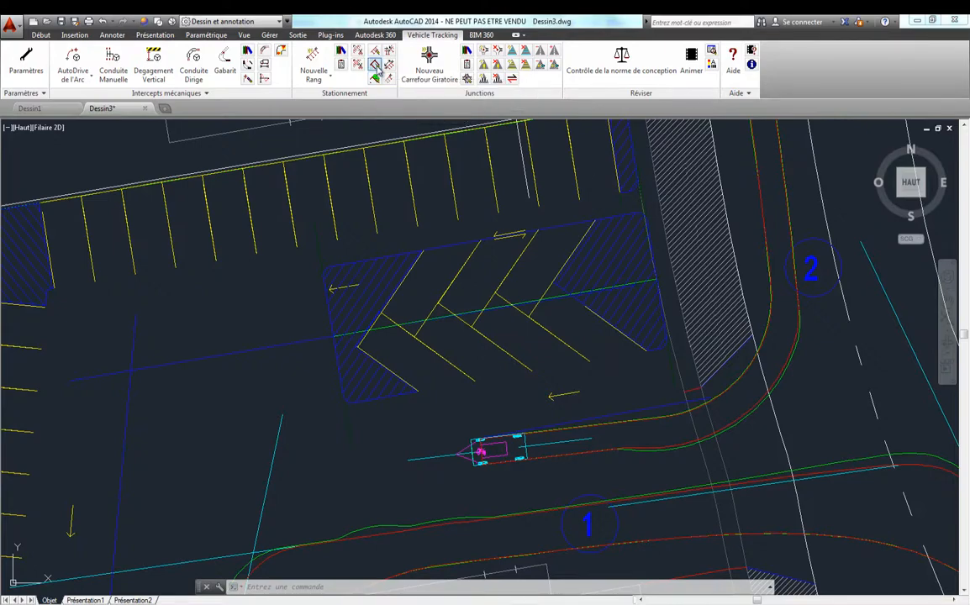
{"action": "left_click", "coordinate": [375, 66]}
{"action": "left_click", "coordinate": [443, 307]}
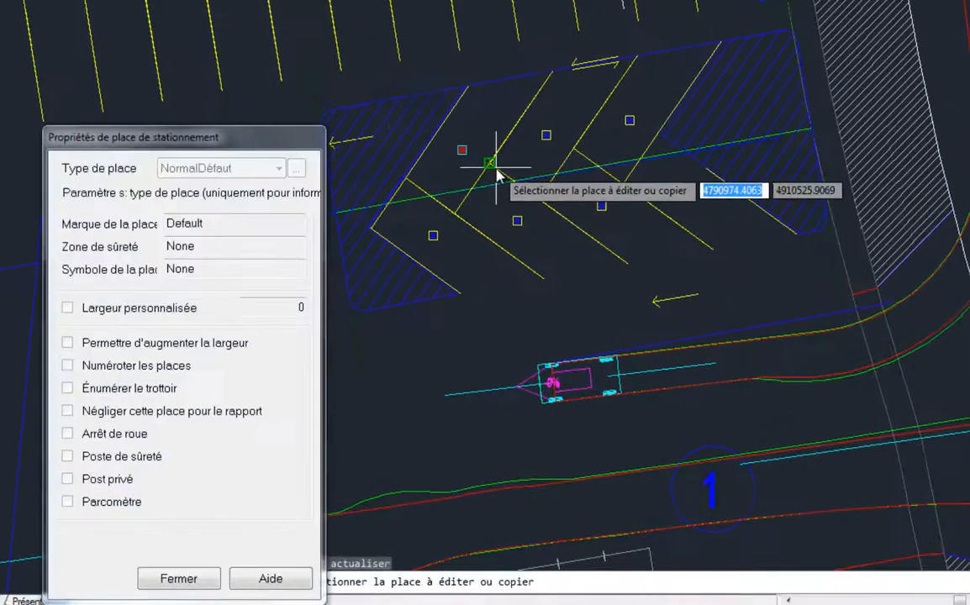
{"action": "left_click", "coordinate": [462, 156]}
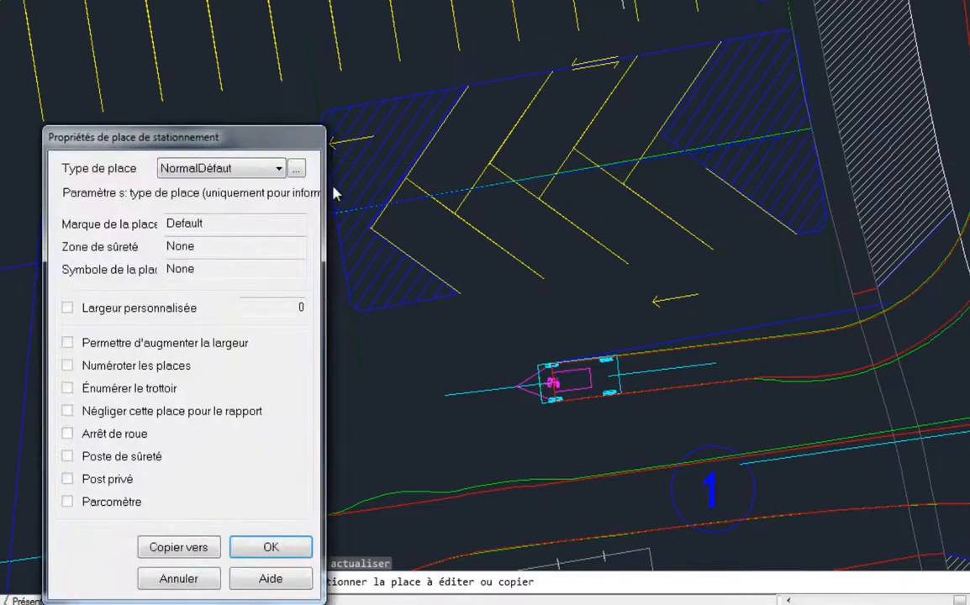
{"action": "left_click", "coordinate": [280, 171]}
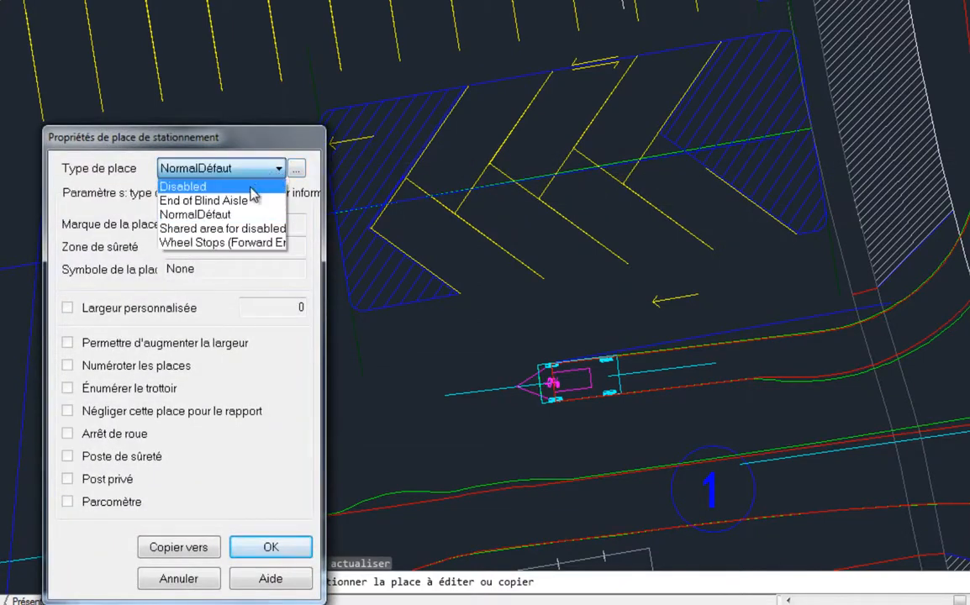
{"action": "left_click", "coordinate": [251, 187]}
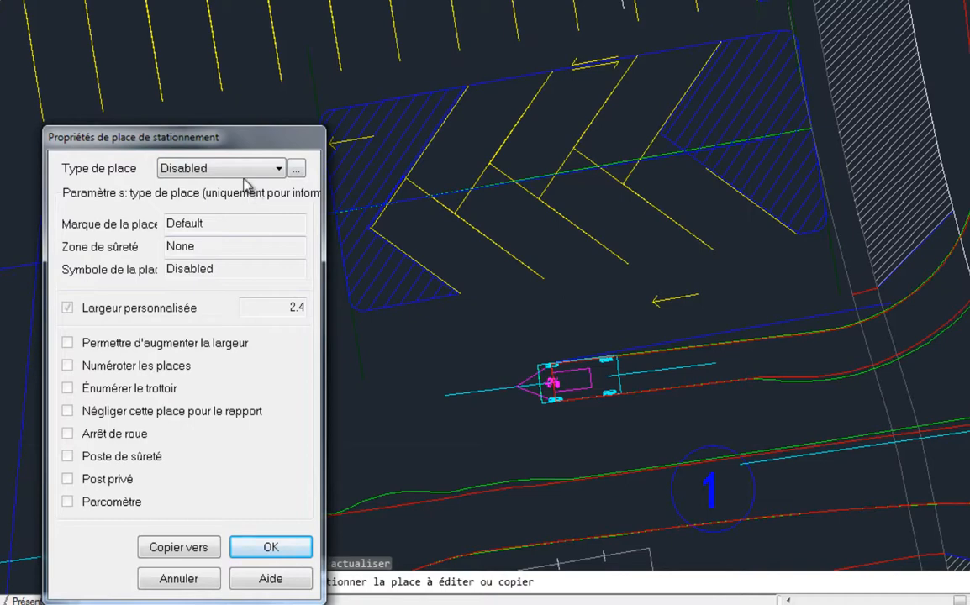
Step: Copy the Disabled space settings to all the other spaces on both sides of the herringbone row
{"action": "left_click", "coordinate": [149, 553]}
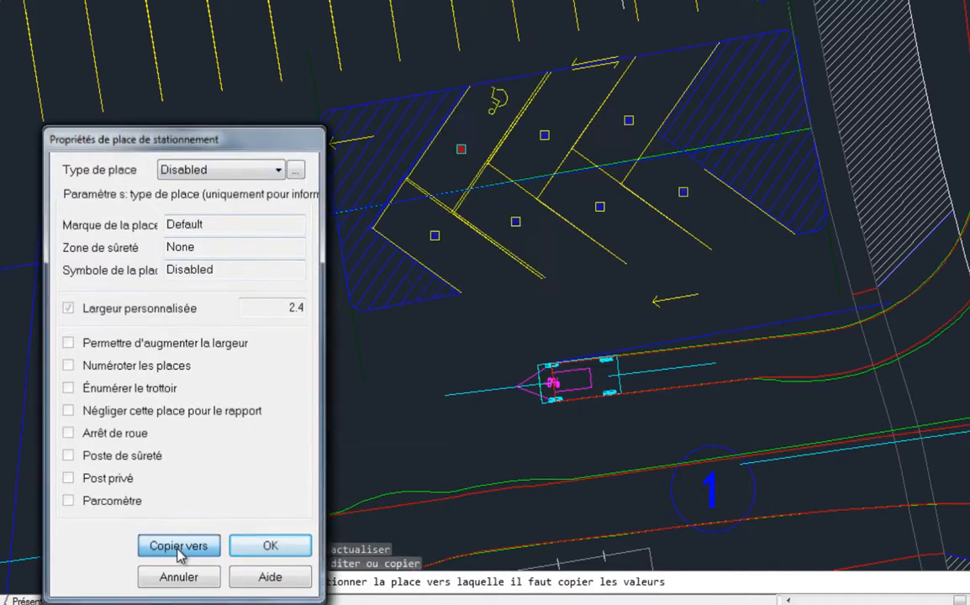
{"action": "left_click", "coordinate": [553, 148]}
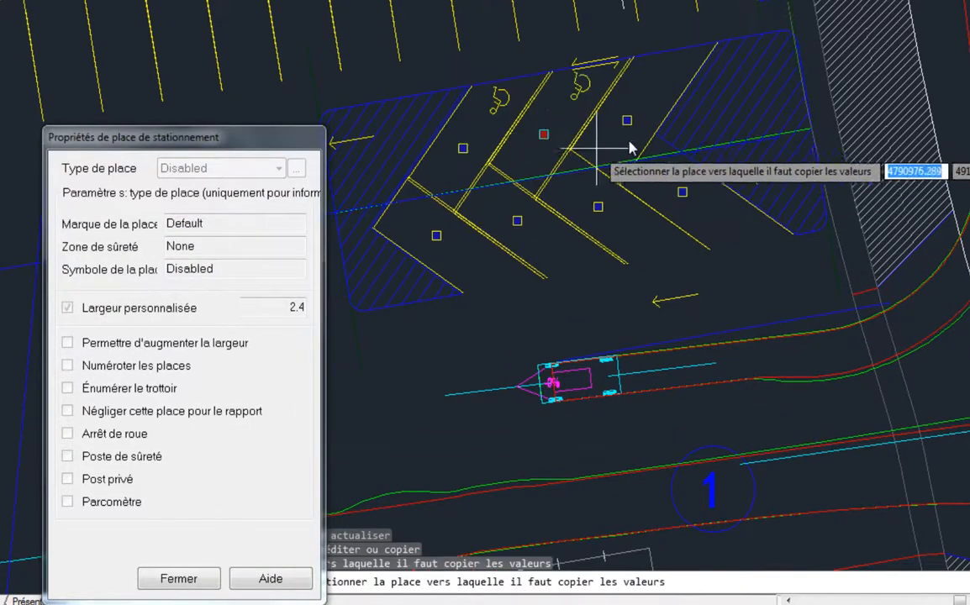
{"action": "left_click", "coordinate": [629, 128]}
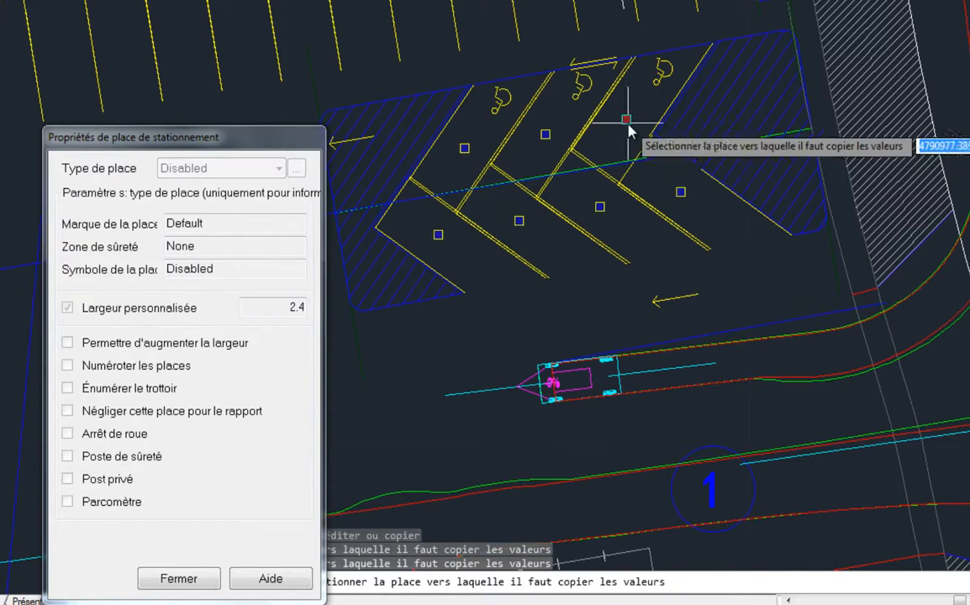
{"action": "left_click", "coordinate": [440, 234]}
{"action": "left_click", "coordinate": [597, 206]}
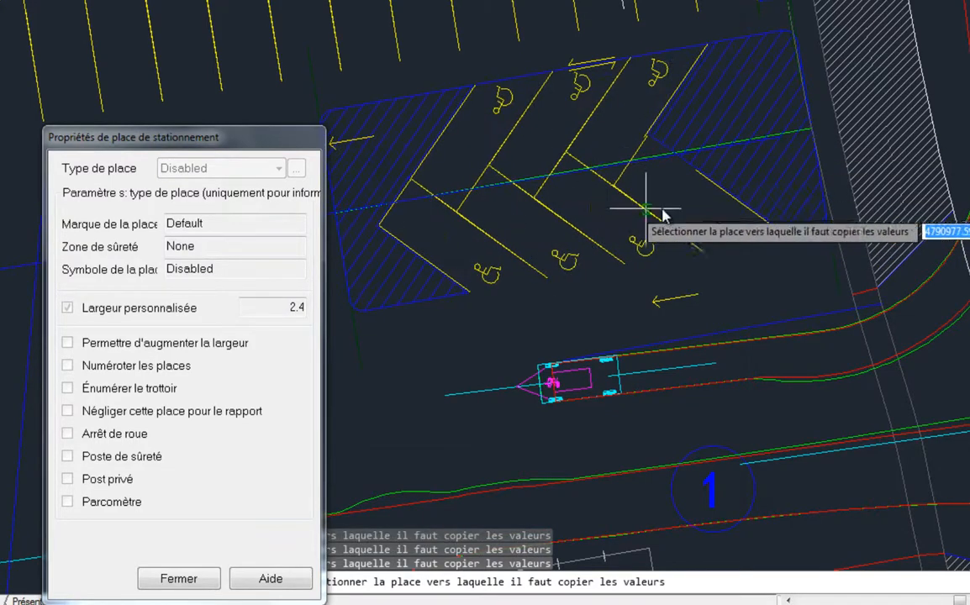
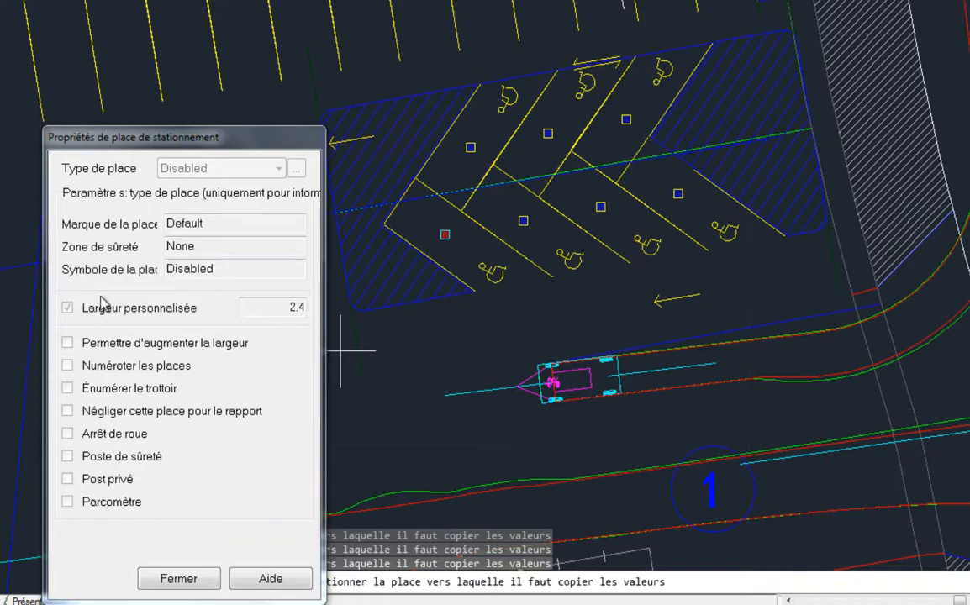
{"action": "left_click", "coordinate": [178, 580]}
Step: Create an access road through the west parking row near its northern part, with flow type Double sens and alignment Ligne centrale
{"action": "scroll", "coordinate": [503, 227], "scroll_direction": "down", "scroll_amount": 4}
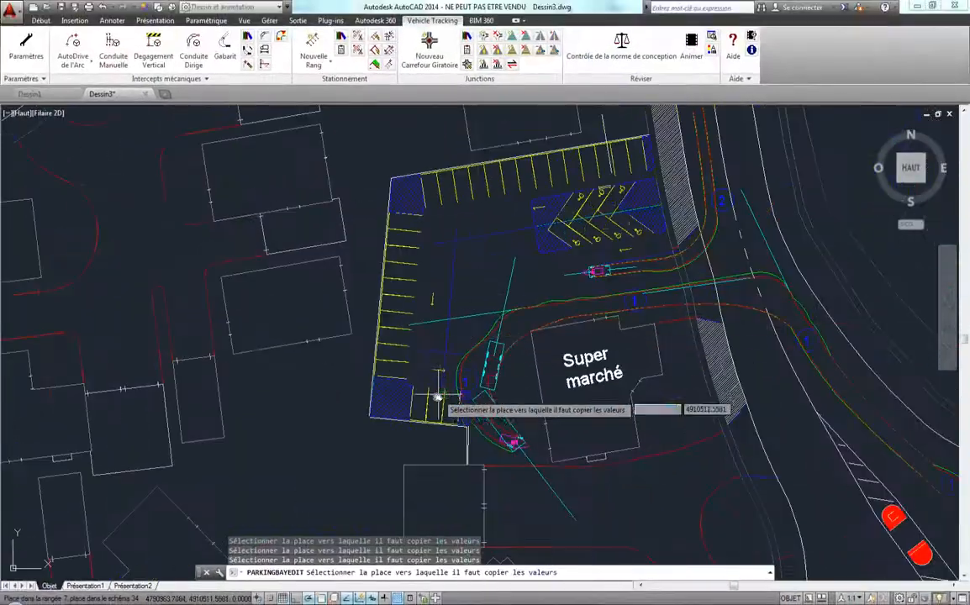
{"action": "scroll", "coordinate": [378, 400], "scroll_direction": "up", "scroll_amount": 5}
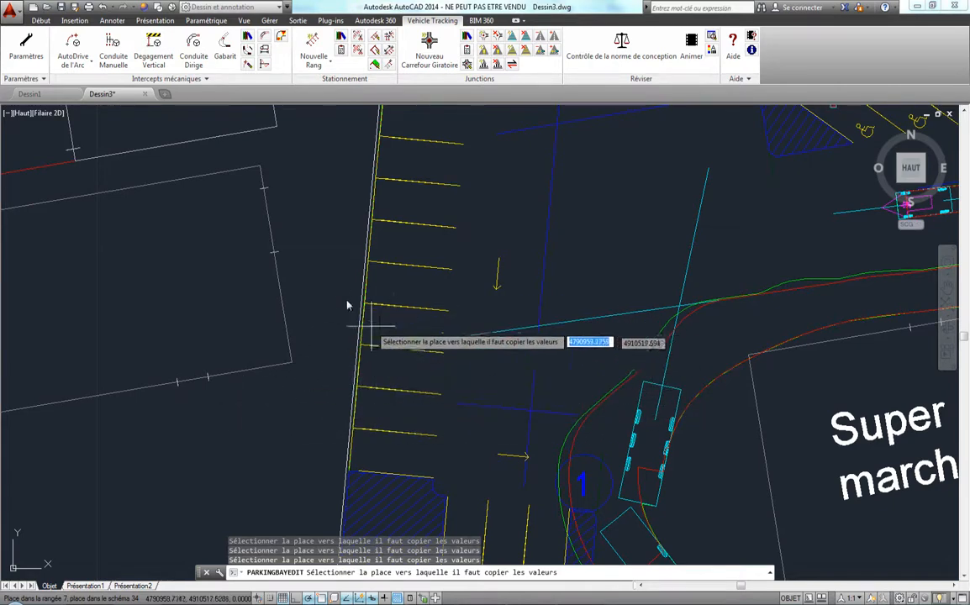
{"action": "middle_click_drag", "start_coordinate": [353, 245], "coordinate": [369, 310]}
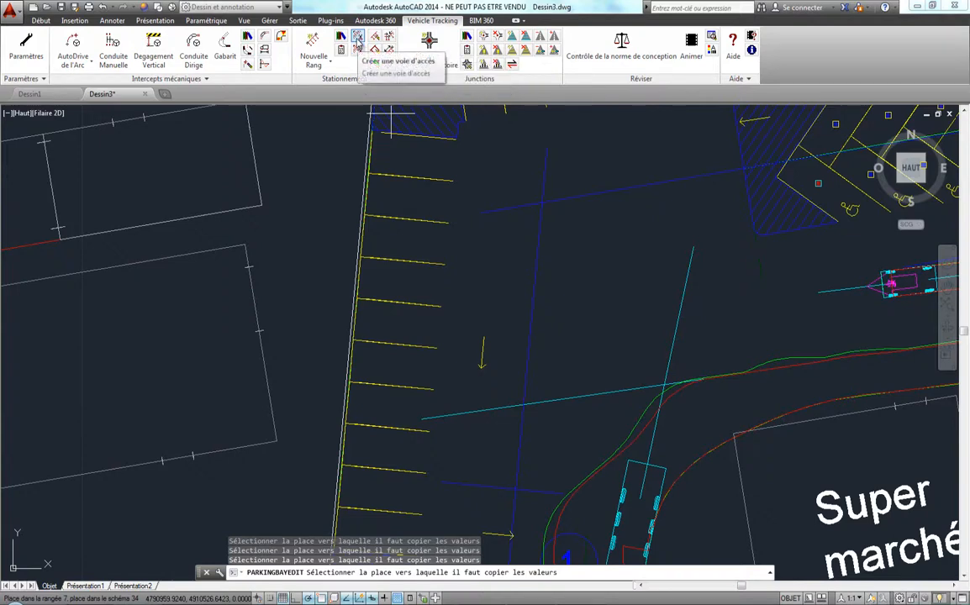
{"action": "left_click", "coordinate": [357, 37]}
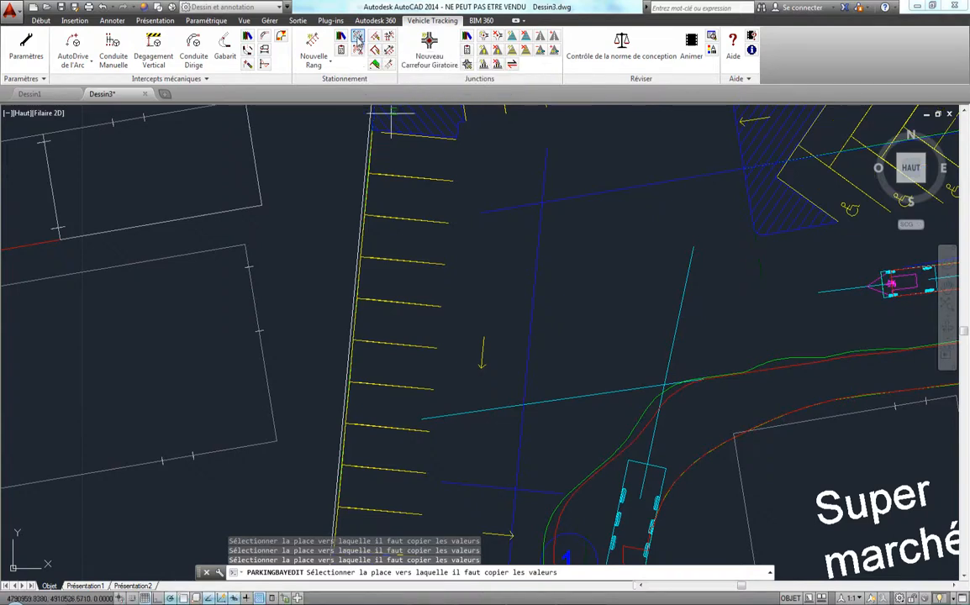
{"action": "left_click", "coordinate": [278, 272]}
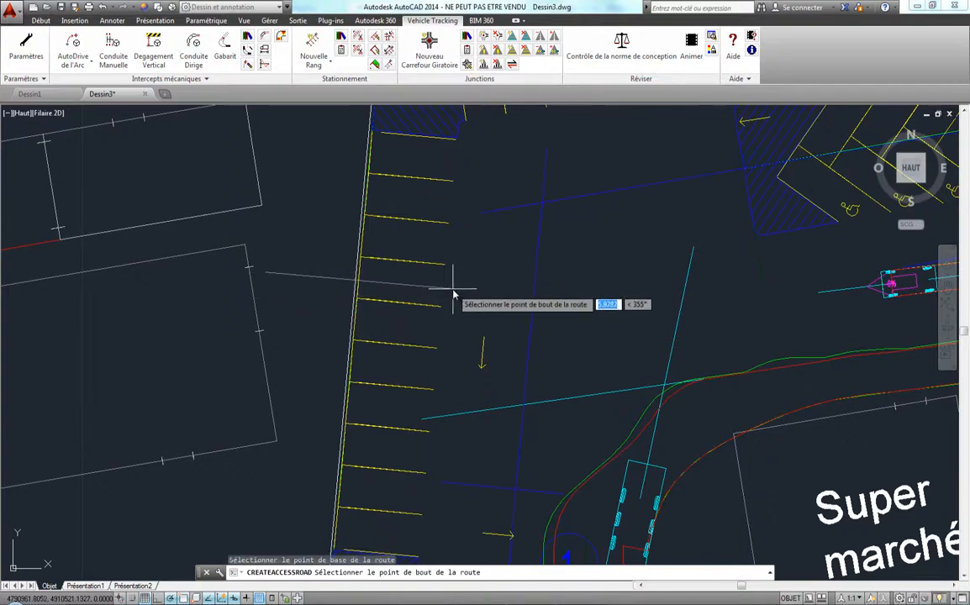
{"action": "left_click", "coordinate": [453, 295]}
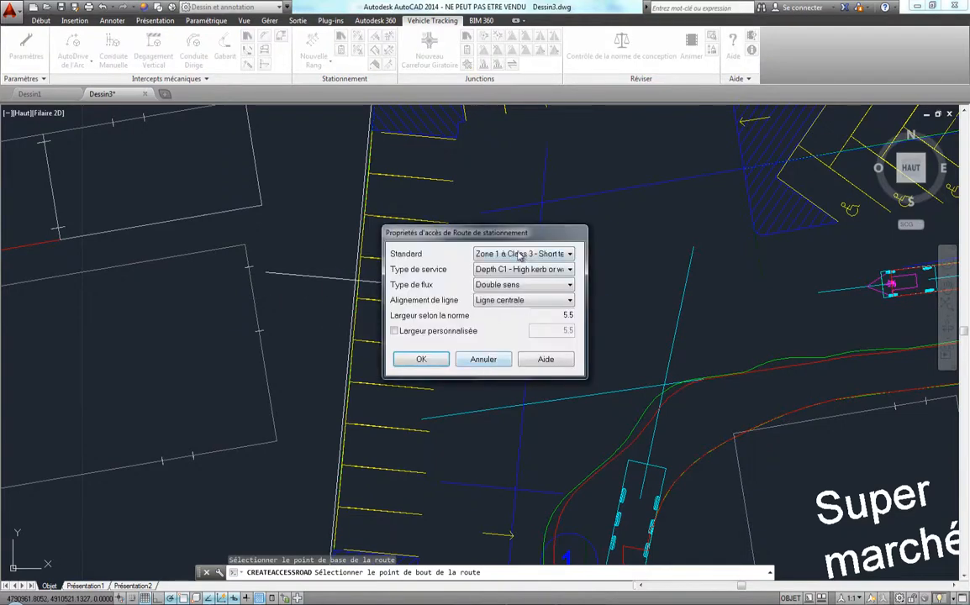
{"action": "left_click", "coordinate": [523, 286]}
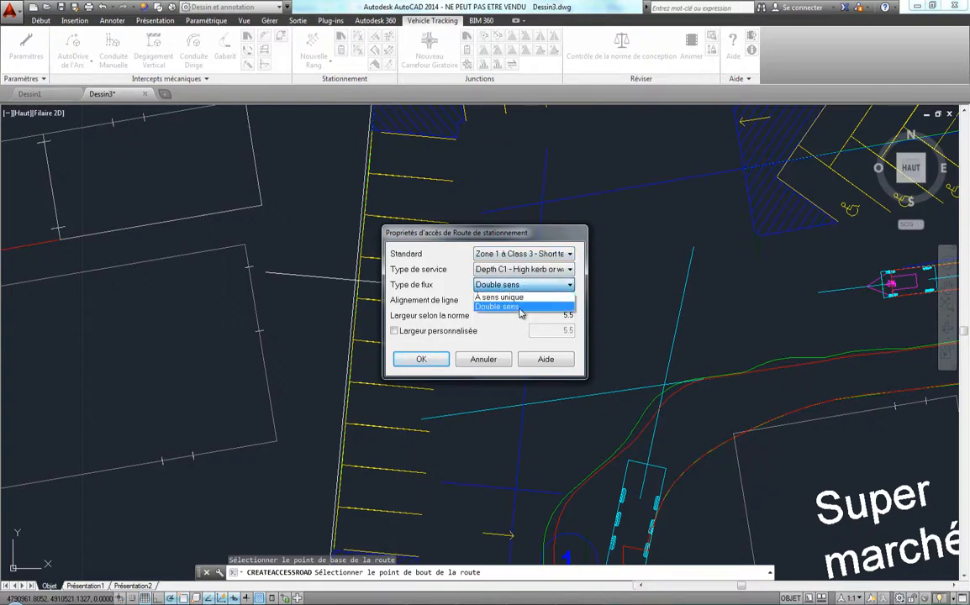
{"action": "left_click", "coordinate": [503, 306]}
{"action": "left_click", "coordinate": [421, 360]}
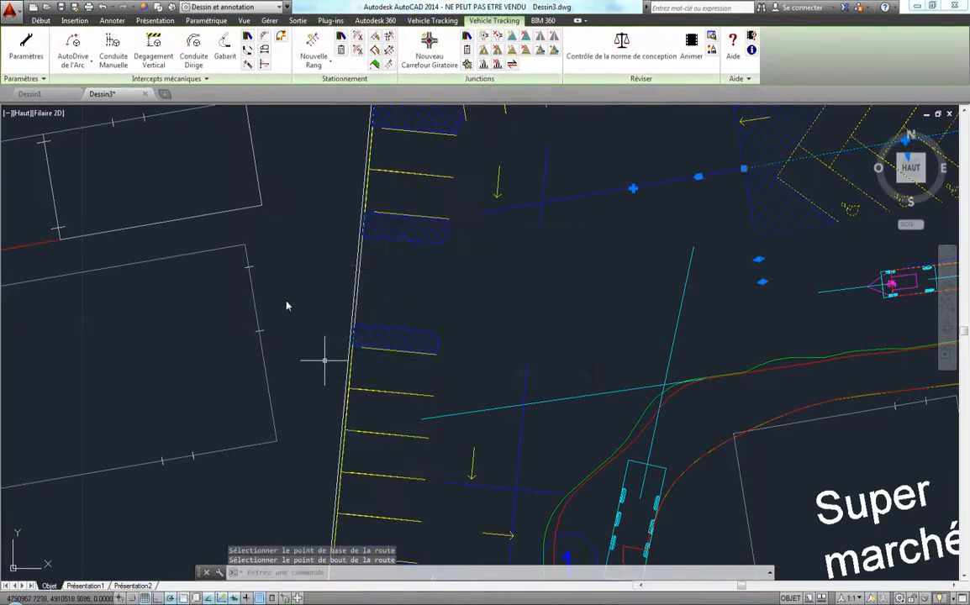
Step: Generate the parking space report and place it clear of the ribbon to review the counts by space type
{"action": "middle_click_drag", "start_coordinate": [366, 287], "coordinate": [370, 321]}
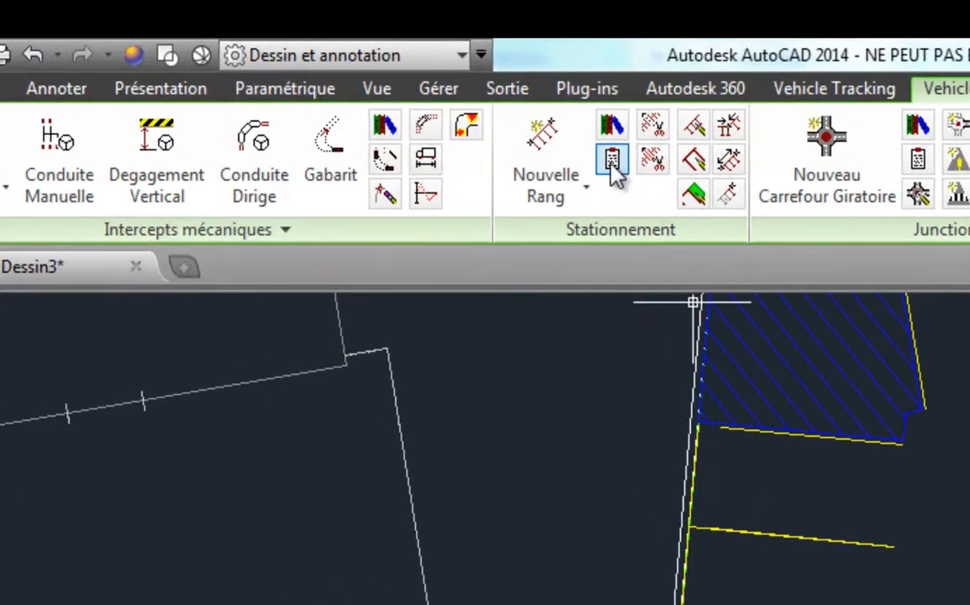
{"action": "left_click", "coordinate": [613, 160]}
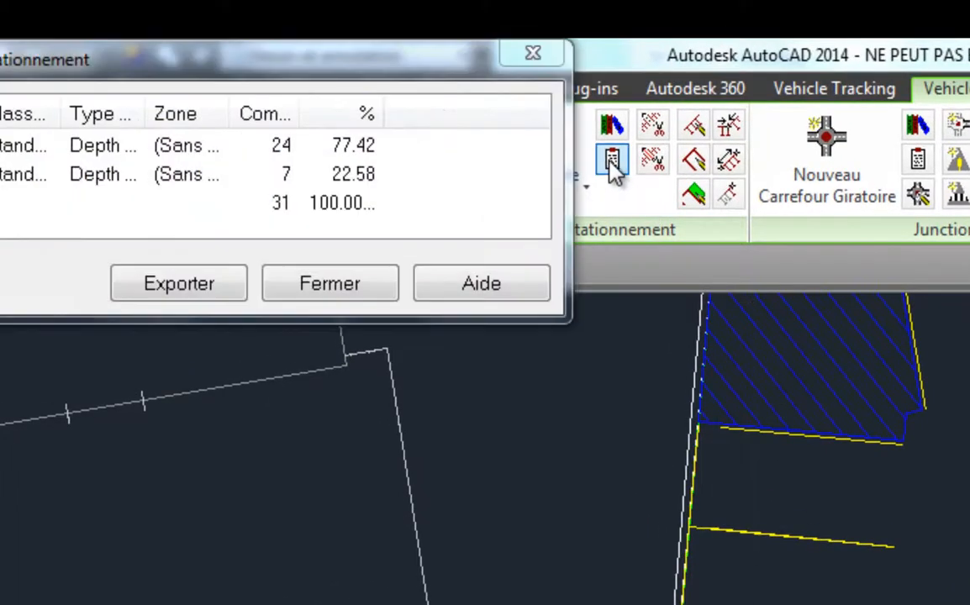
{"action": "left_click_drag", "start_coordinate": [418, 94], "coordinate": [468, 363]}
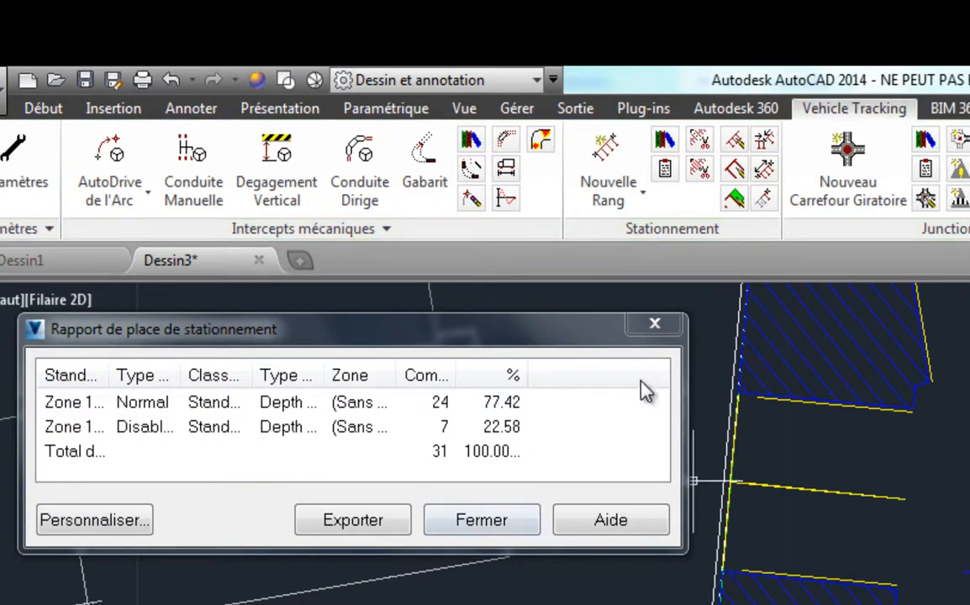
Step: Create the parking zone Zone A, assign it to the herringbone row's second side, and close the parking space report
{"action": "middle_click_drag", "start_coordinate": [963, 357], "coordinate": [480, 604]}
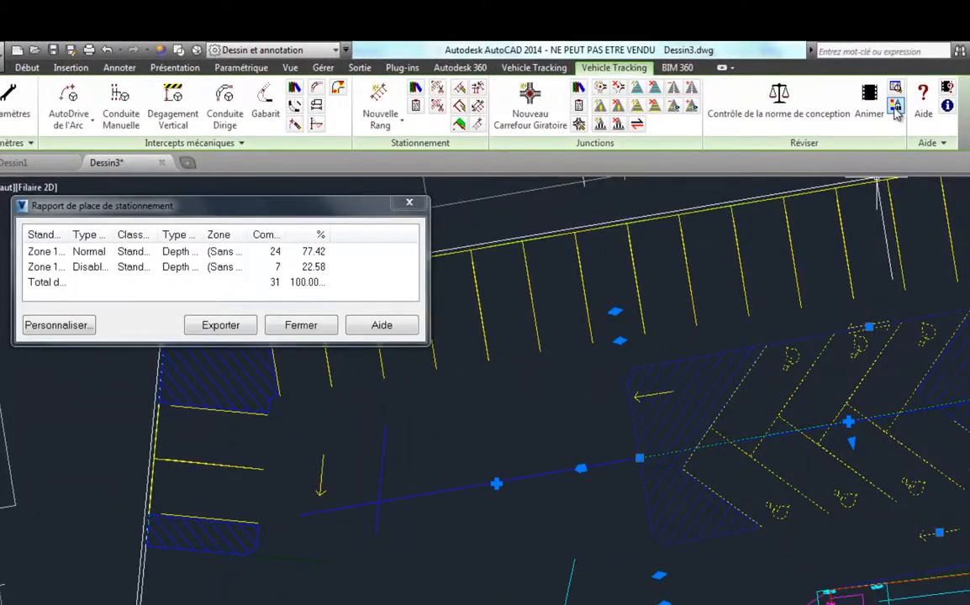
{"action": "left_click", "coordinate": [896, 108]}
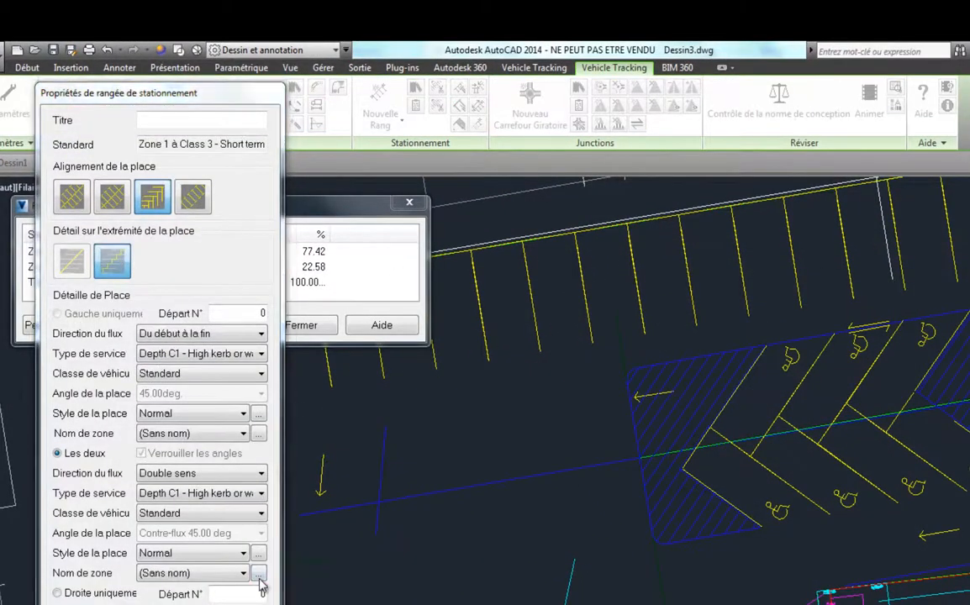
{"action": "left_click", "coordinate": [258, 573]}
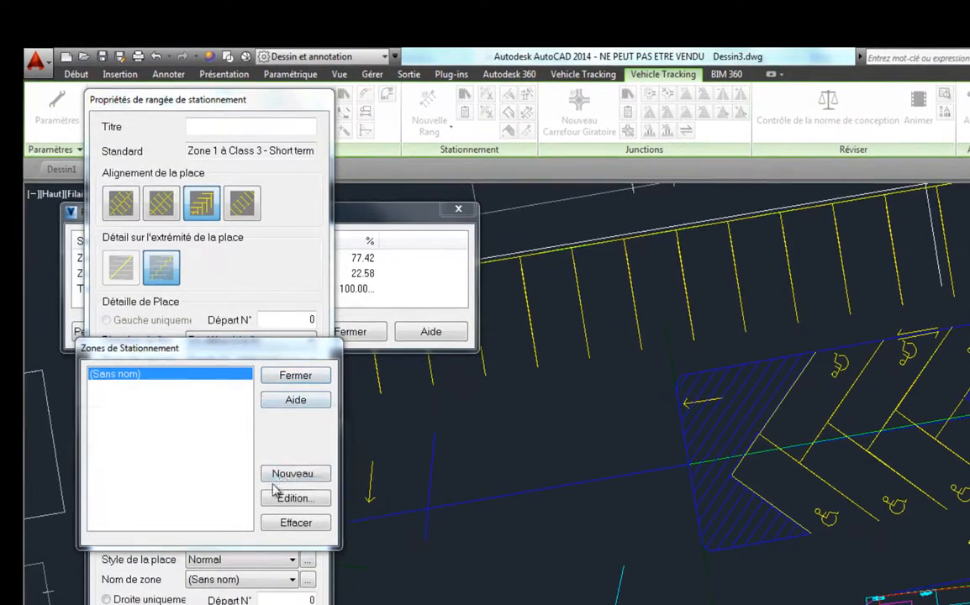
{"action": "left_click", "coordinate": [285, 474]}
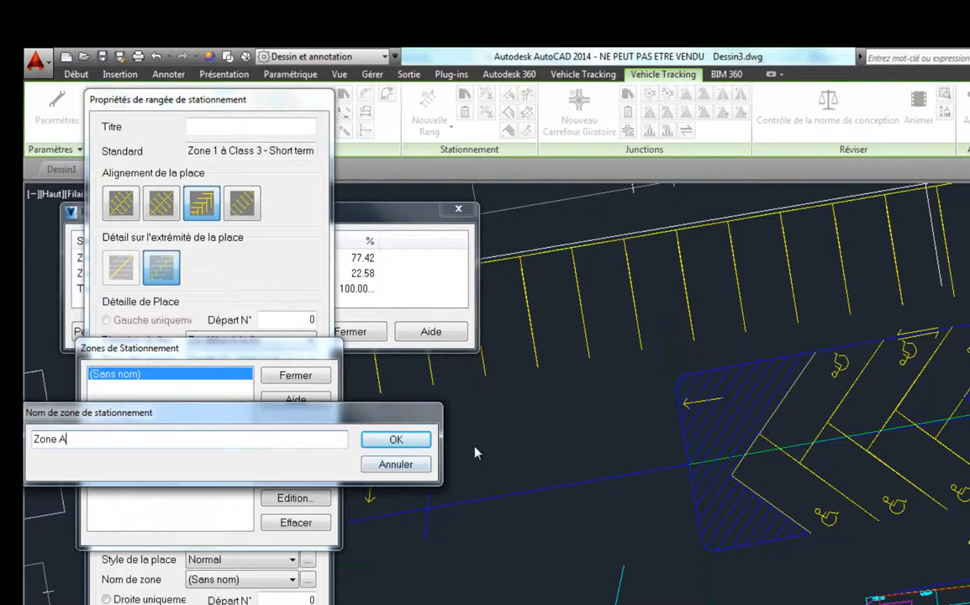
{"action": "left_click", "coordinate": [396, 440]}
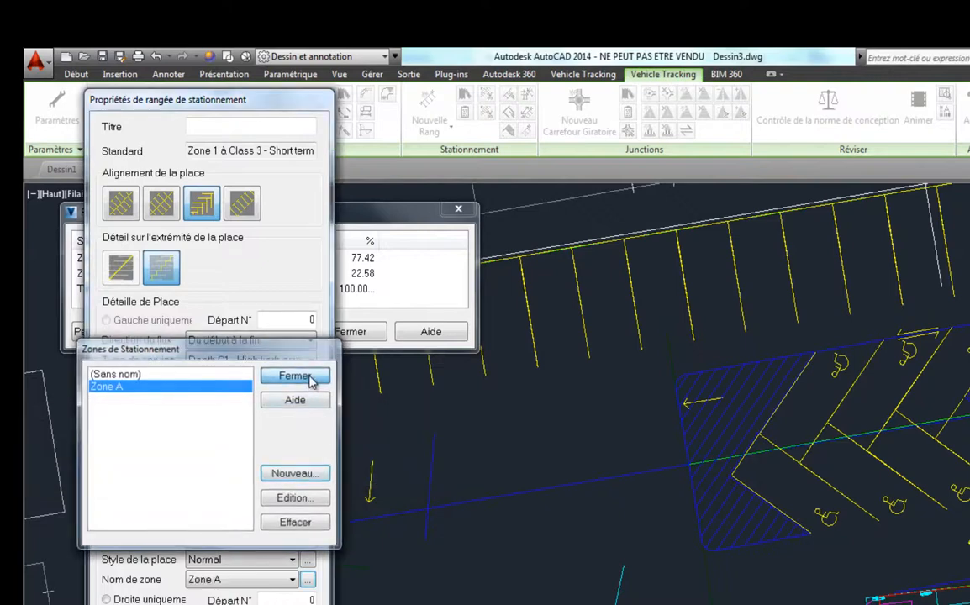
{"action": "left_click", "coordinate": [308, 383]}
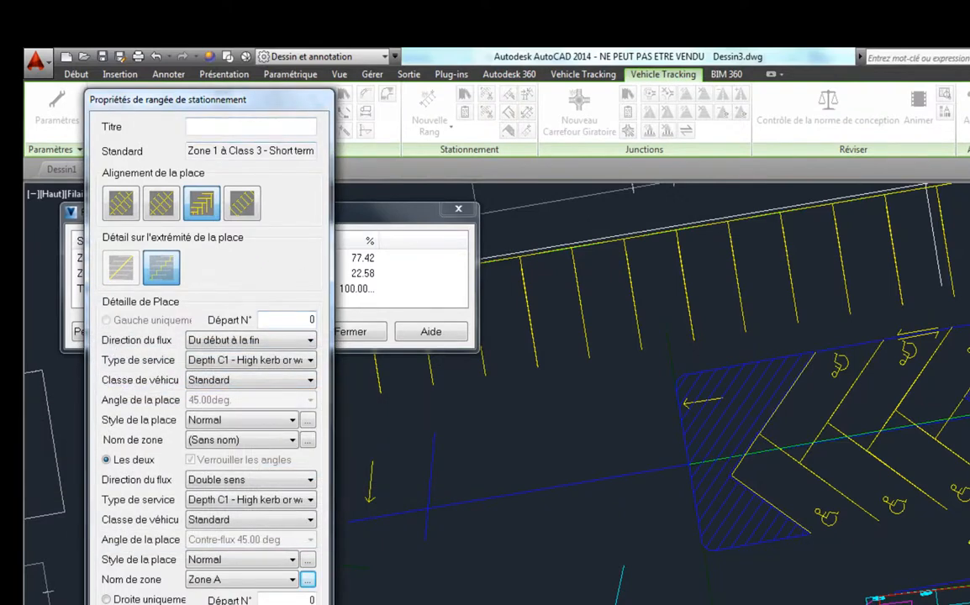
{"action": "left_click", "coordinate": [152, 604]}
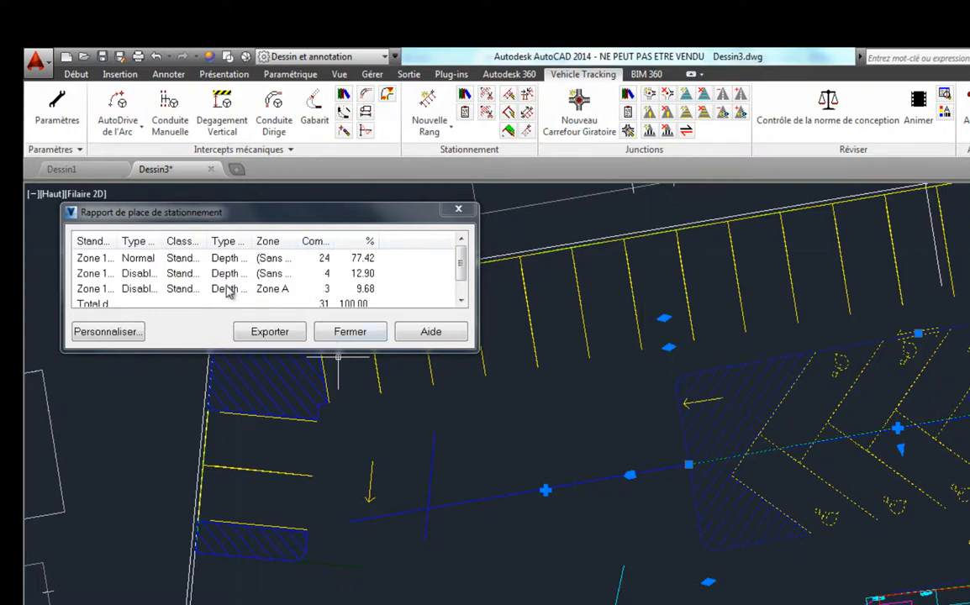
{"action": "left_click", "coordinate": [459, 208]}
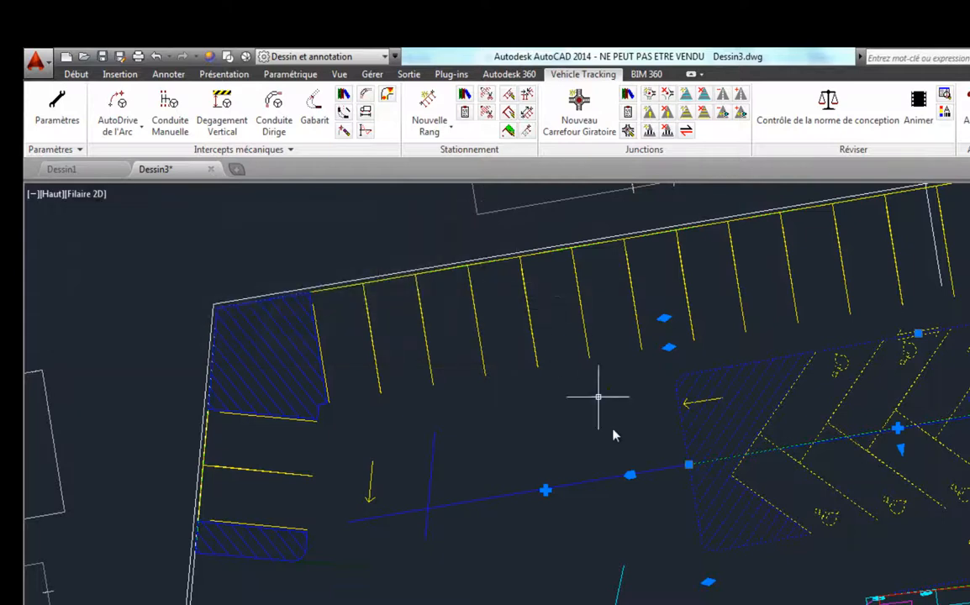
Step: Add a blank space style and enable Numéroter les places in the Normal style, applied to the north perimeter row's easternmost space
{"action": "scroll", "coordinate": [519, 307], "scroll_direction": "down", "scroll_amount": 3}
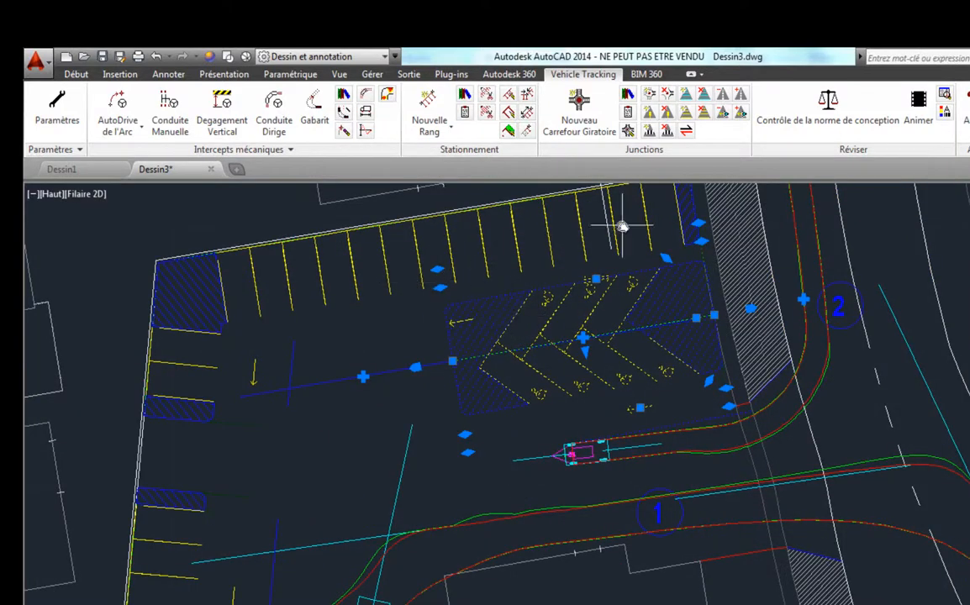
{"action": "key", "text": "Escape"}
{"action": "left_click", "coordinate": [487, 249]}
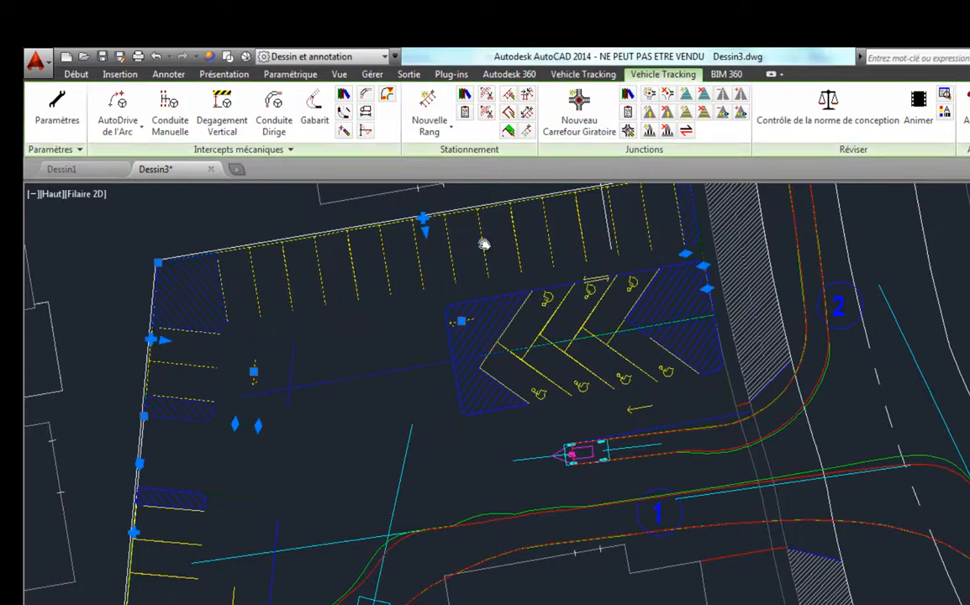
{"action": "left_click", "coordinate": [510, 117]}
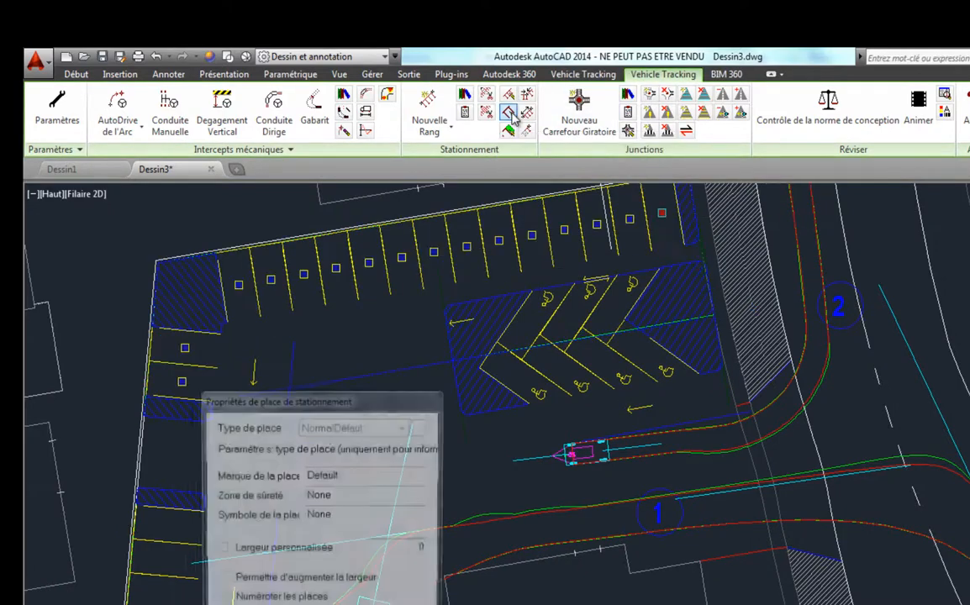
{"action": "left_click", "coordinate": [281, 315]}
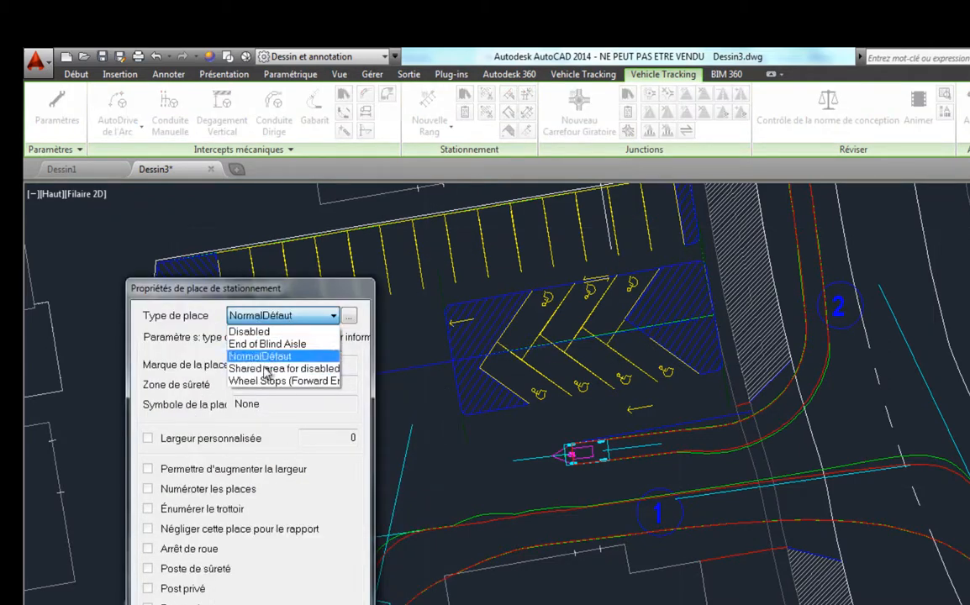
{"action": "left_click", "coordinate": [349, 320]}
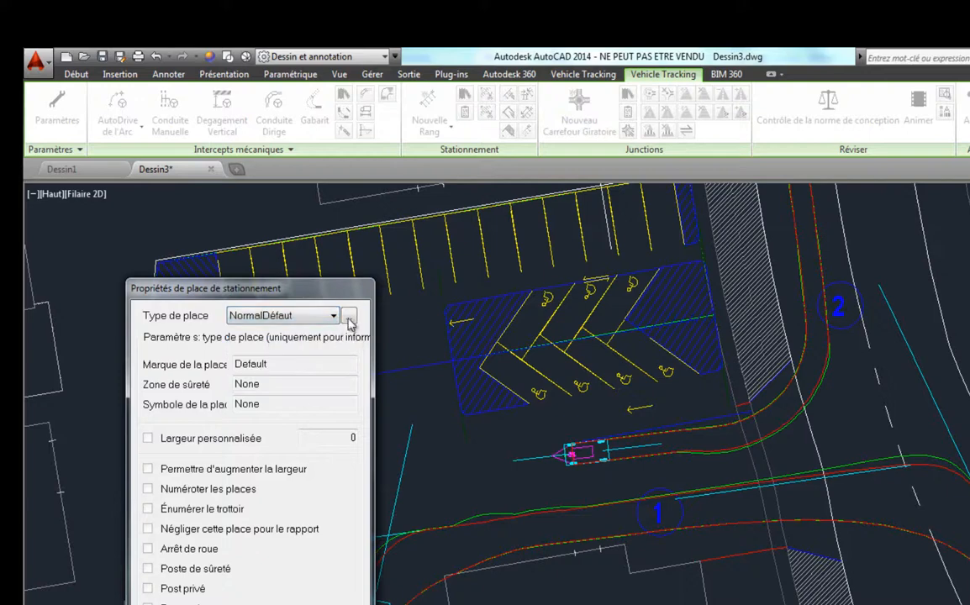
{"action": "left_click", "coordinate": [349, 316]}
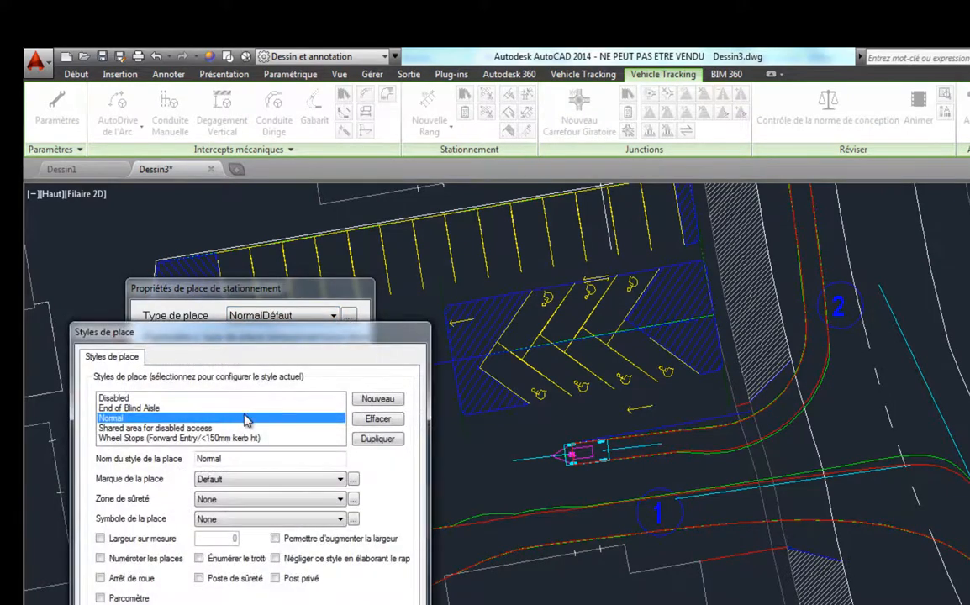
{"action": "left_click", "coordinate": [381, 400]}
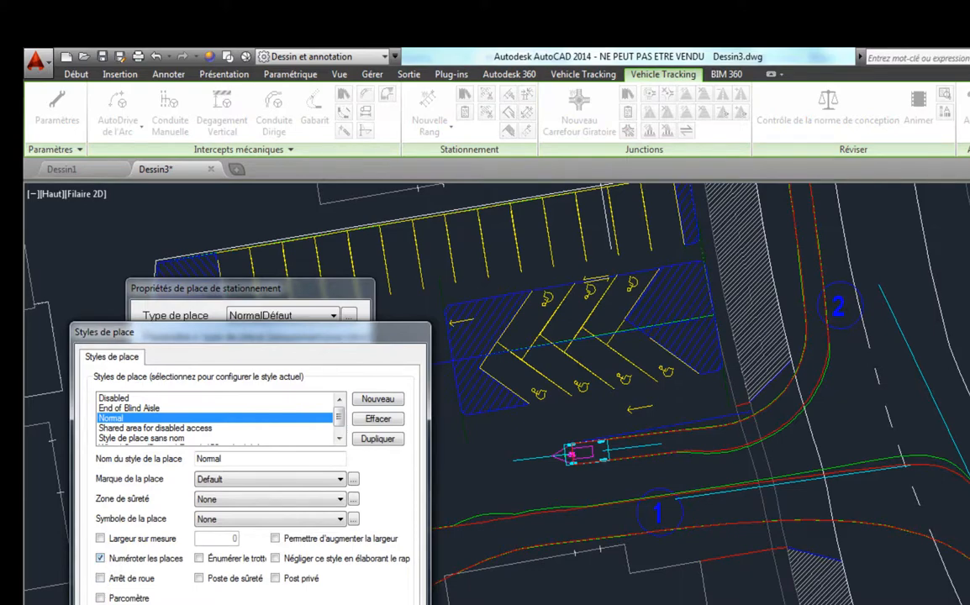
{"action": "left_click", "coordinate": [211, 569]}
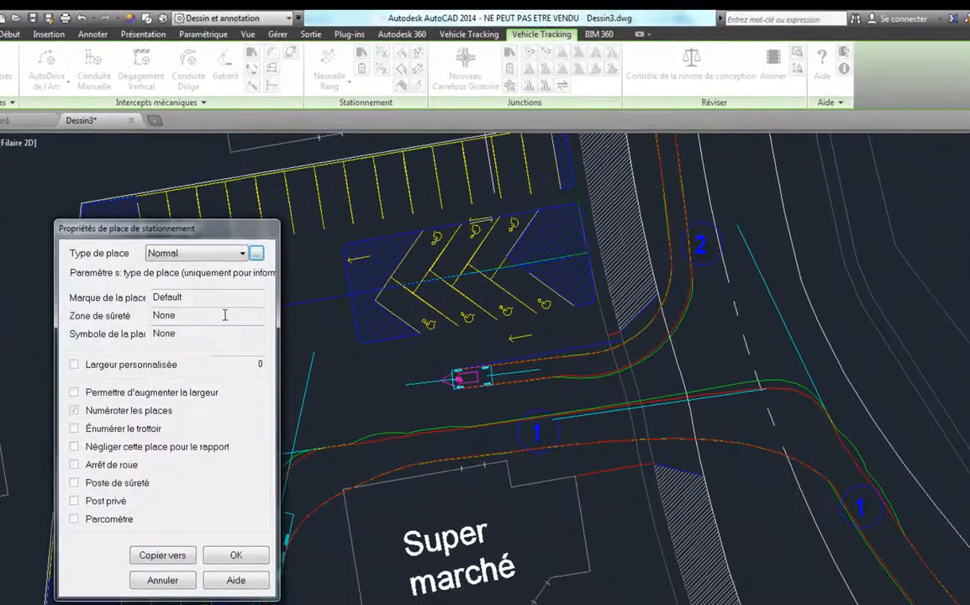
Step: Copy the numbered Normal settings to the perimeter row's other spaces and close the space properties
{"action": "left_click", "coordinate": [172, 562]}
{"action": "mouse_move", "coordinate": [458, 292]}
{"action": "middle_mouse_down"}
{"action": "mouse_move", "coordinate": [485, 314]}
{"action": "mouse_move", "coordinate": [687, 292]}
{"action": "middle_mouse_up"}
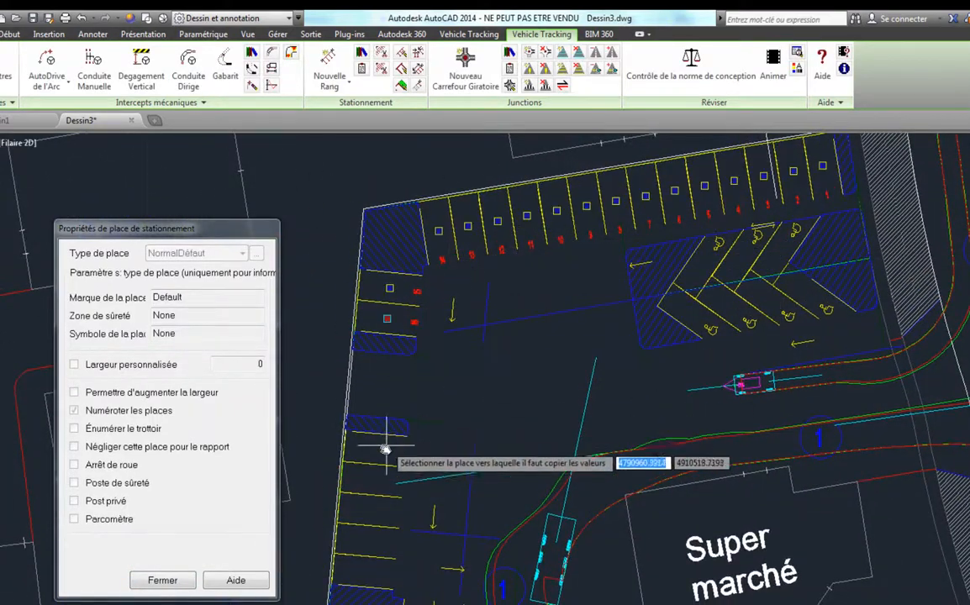
{"action": "left_click", "coordinate": [173, 586]}
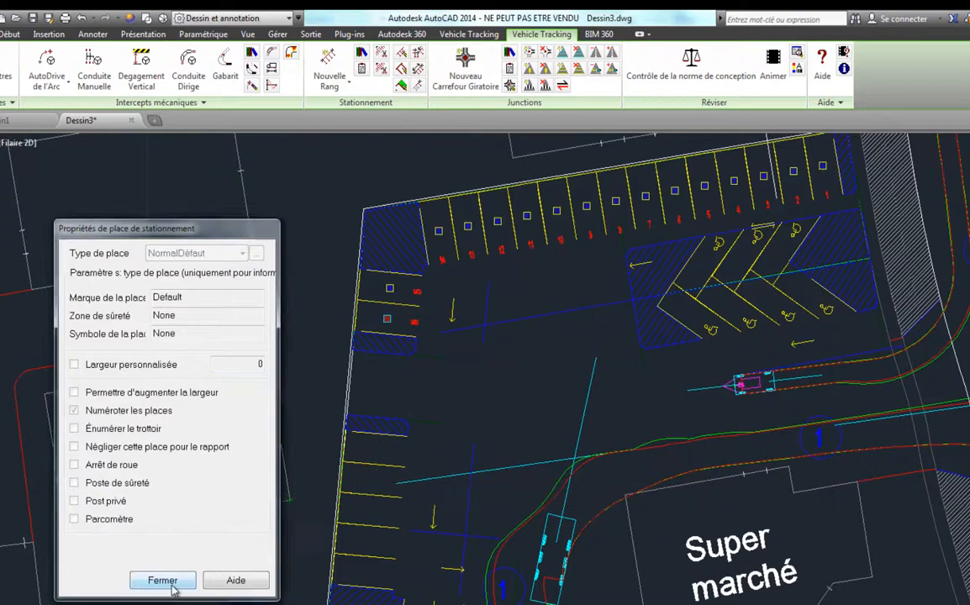
{"action": "mouse_move", "coordinate": [542, 314]}
{"action": "middle_mouse_down"}
{"action": "mouse_move", "coordinate": [260, 368]}
{"action": "mouse_move", "coordinate": [212, 406]}
{"action": "mouse_move", "coordinate": [169, 412]}
{"action": "middle_mouse_up"}
{"action": "middle_click_drag", "start_coordinate": [405, 386], "coordinate": [453, 357]}
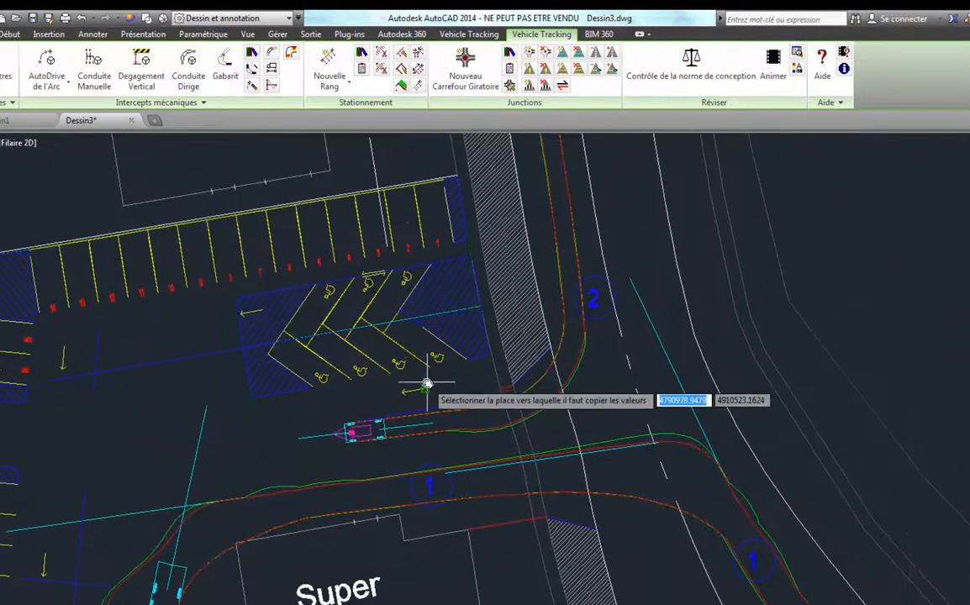
{"action": "left_click", "coordinate": [303, 376]}
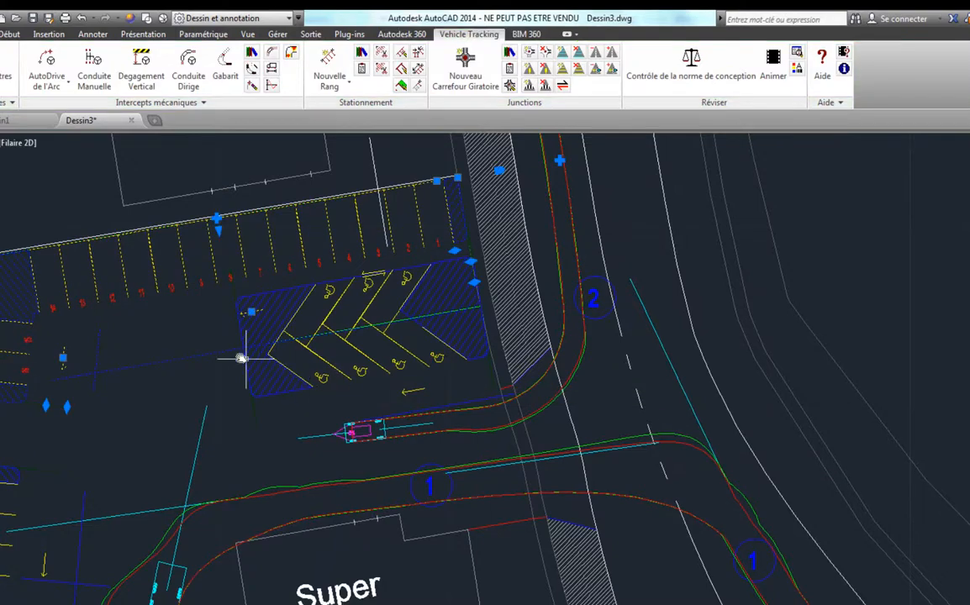
Step: Locate the crossing of the long straight line and the arc east of the existing roundabout
{"action": "scroll", "coordinate": [242, 360], "scroll_direction": "down", "scroll_amount": 5}
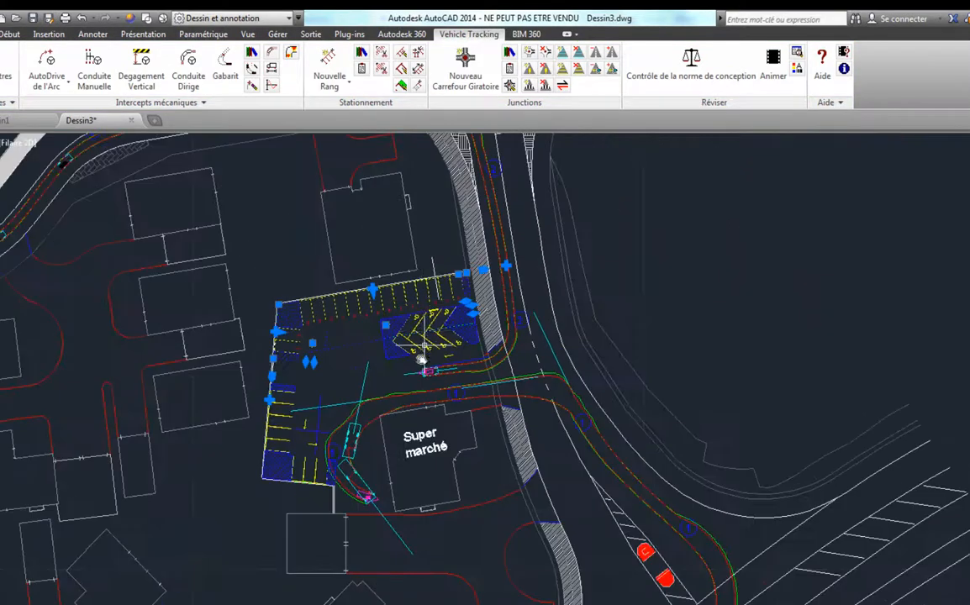
{"action": "middle_click_drag", "start_coordinate": [421, 360], "coordinate": [431, 435]}
{"action": "mouse_move", "coordinate": [406, 250]}
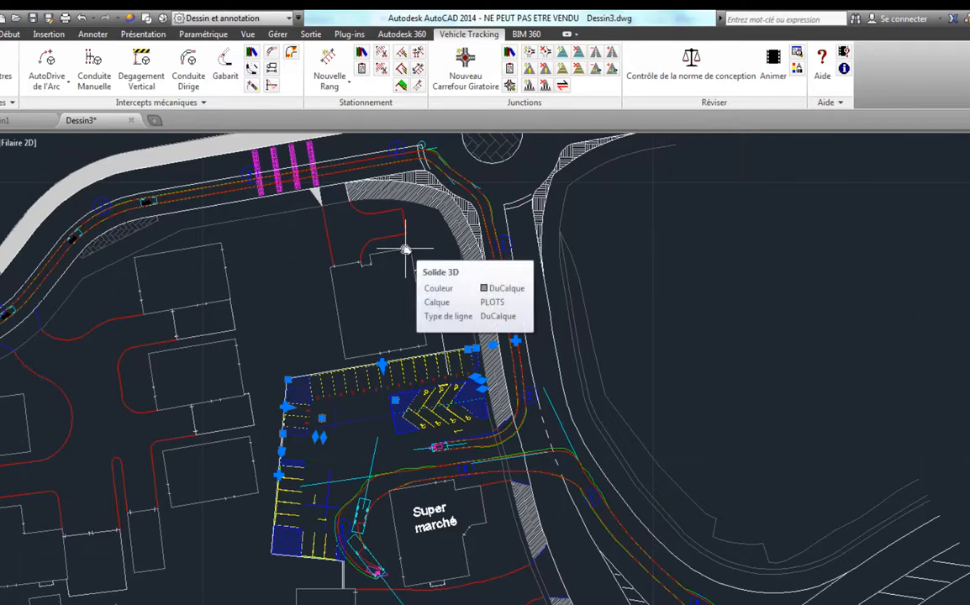
{"action": "middle_click_drag", "start_coordinate": [406, 249], "coordinate": [304, 486]}
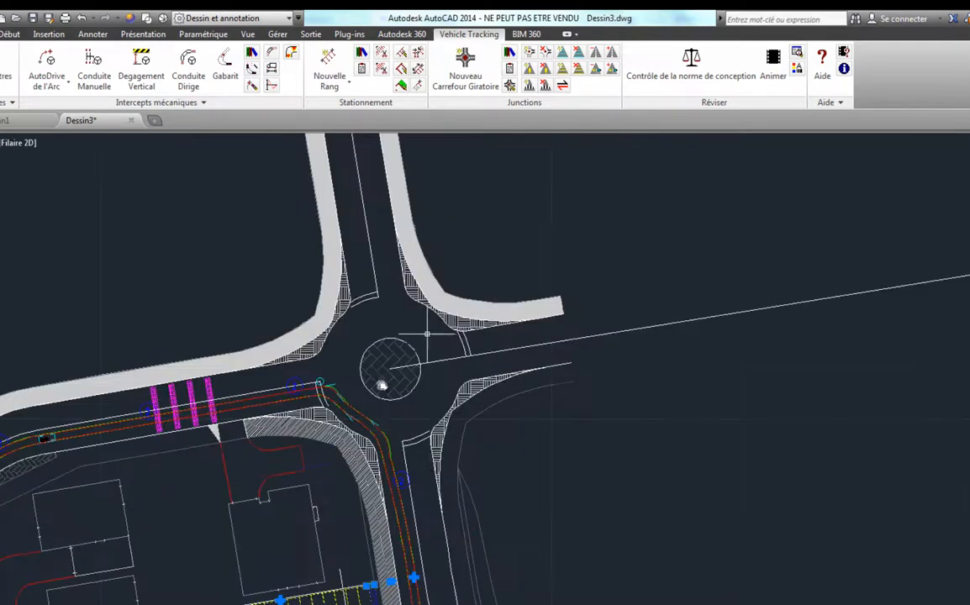
{"action": "middle_click_drag", "start_coordinate": [816, 261], "coordinate": [317, 345]}
{"action": "scroll", "coordinate": [249, 407], "scroll_direction": "down", "scroll_amount": 5}
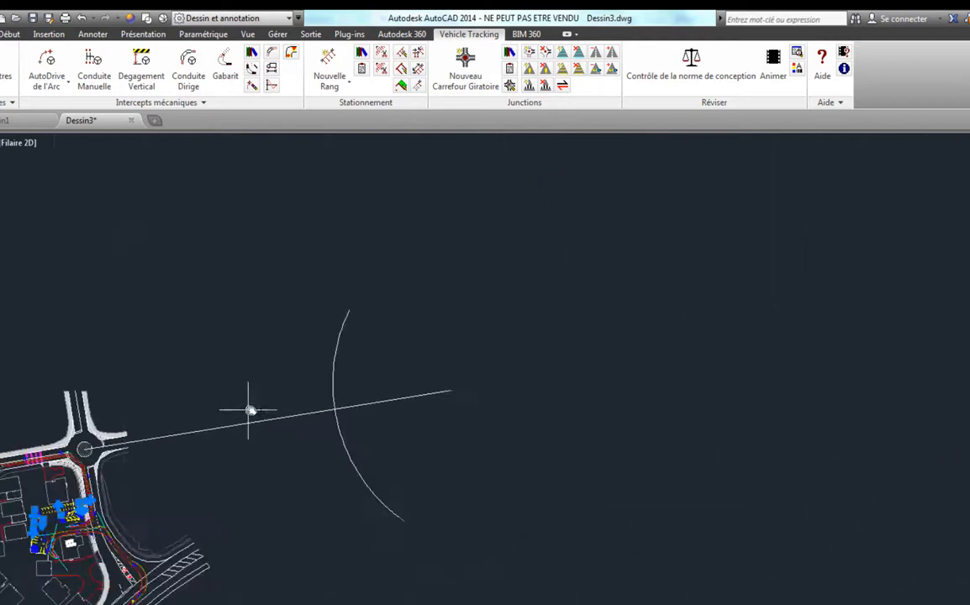
{"action": "middle_click_drag", "start_coordinate": [390, 416], "coordinate": [522, 383]}
{"action": "scroll", "coordinate": [513, 387], "scroll_direction": "up", "scroll_amount": 6}
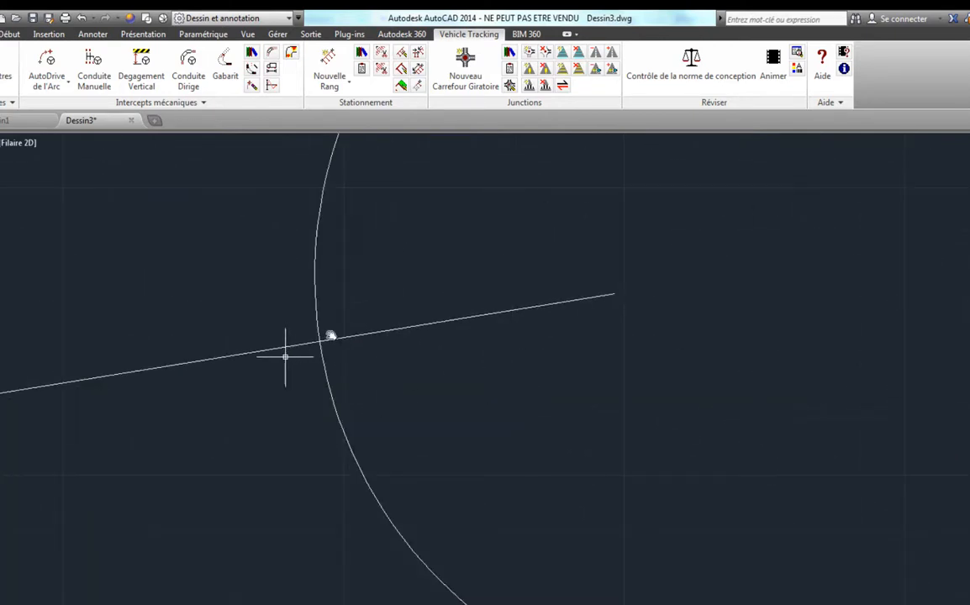
{"action": "middle_click_drag", "start_coordinate": [362, 386], "coordinate": [516, 392]}
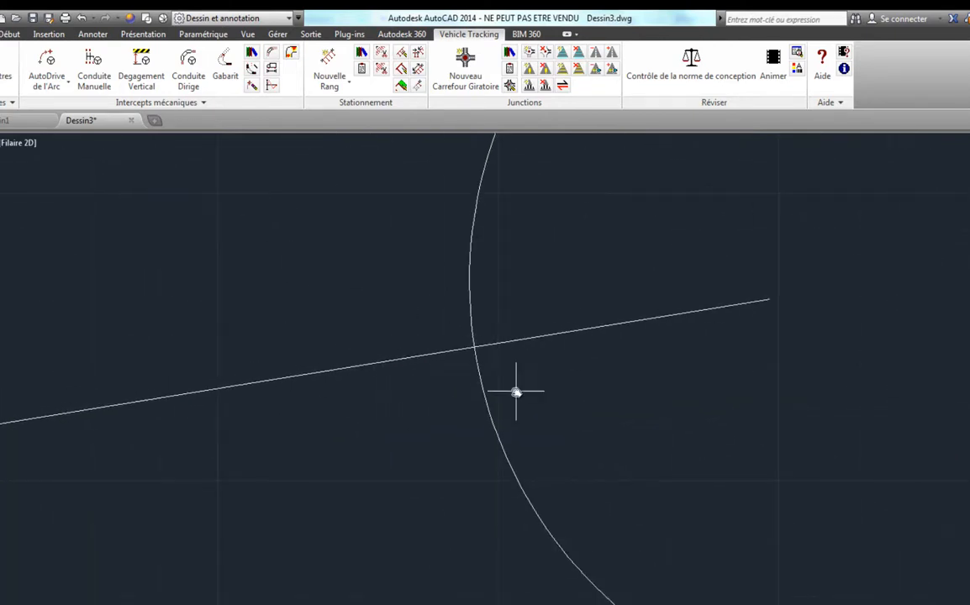
Step: Start a new junction from the Dual Lane Roundabout in Generic Roundabout Standard, keeping the name Jonction 1 and the default settings
{"action": "left_click", "coordinate": [509, 54]}
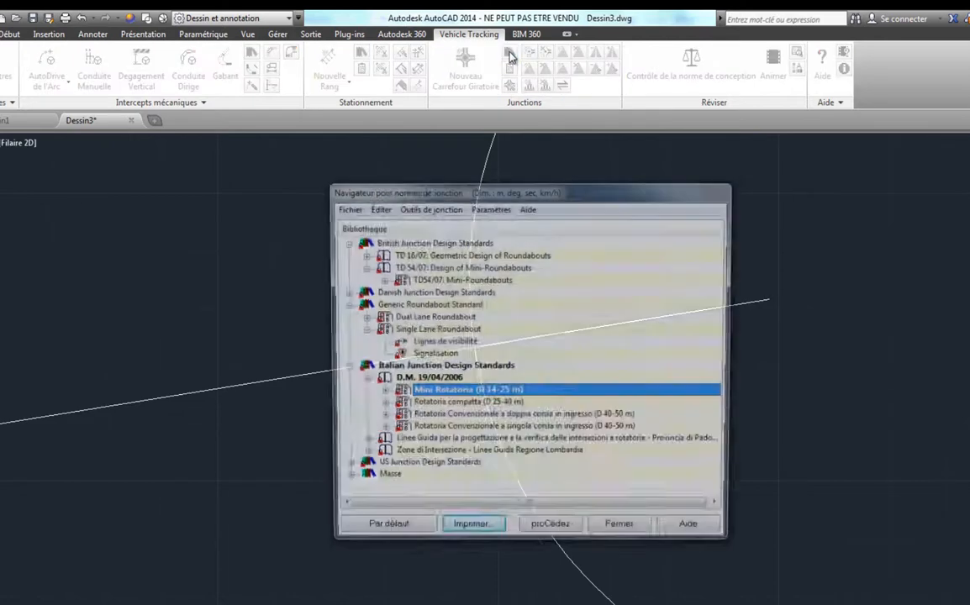
{"action": "left_click_drag", "start_coordinate": [465, 195], "coordinate": [234, 174]}
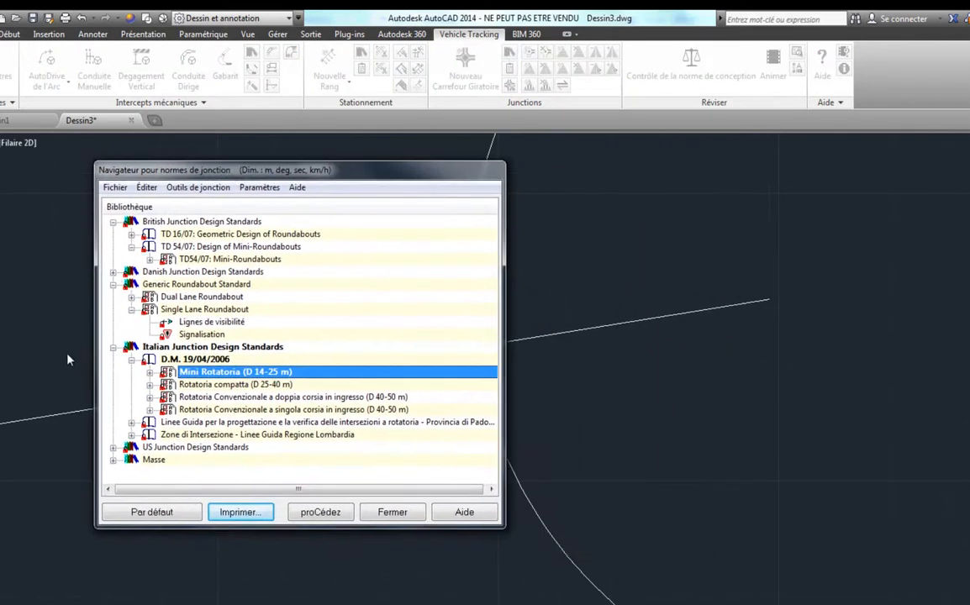
{"action": "left_click", "coordinate": [113, 222]}
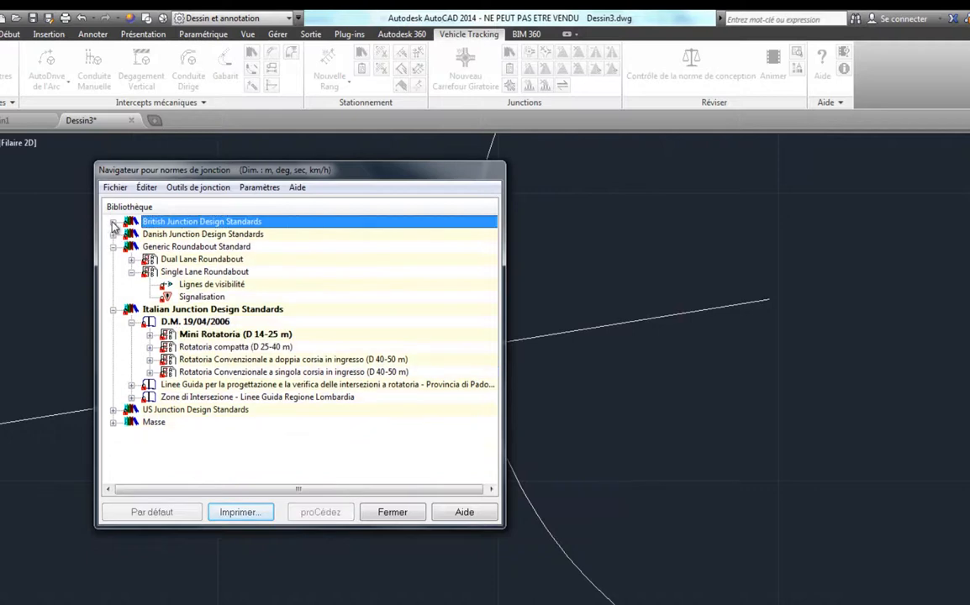
{"action": "left_click", "coordinate": [113, 247]}
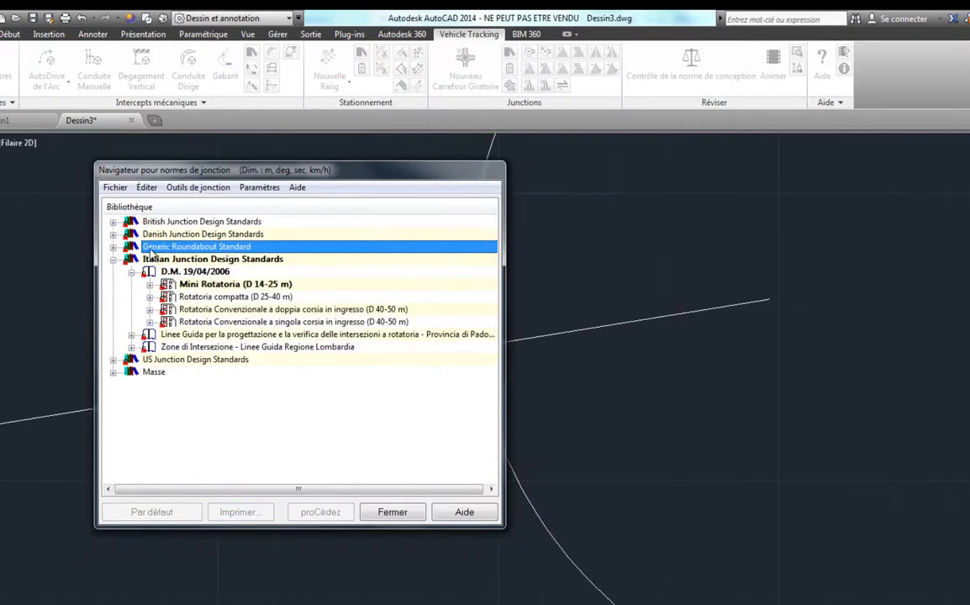
{"action": "left_click", "coordinate": [113, 247]}
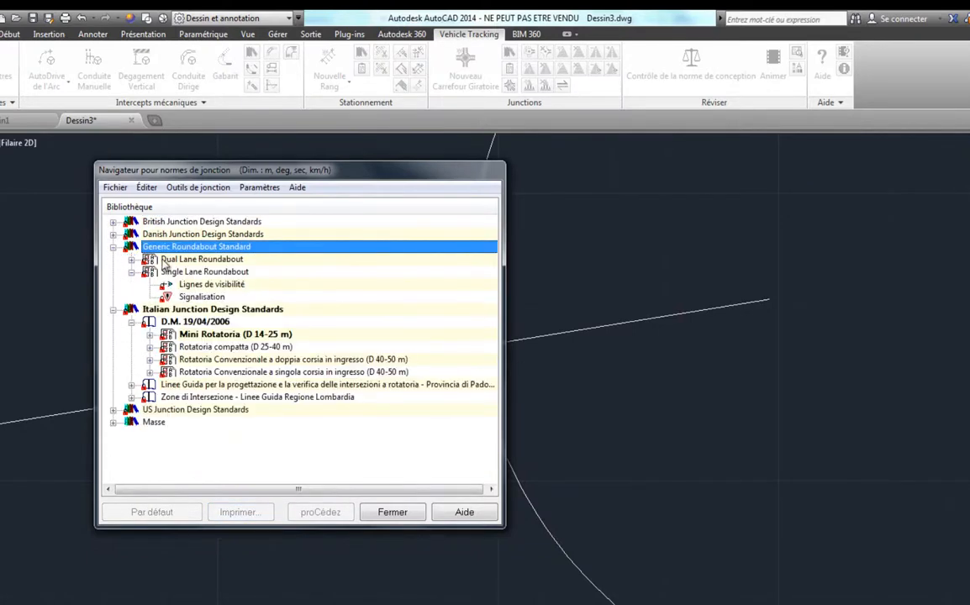
{"action": "double_click", "coordinate": [164, 260]}
{"action": "left_click", "coordinate": [530, 392]}
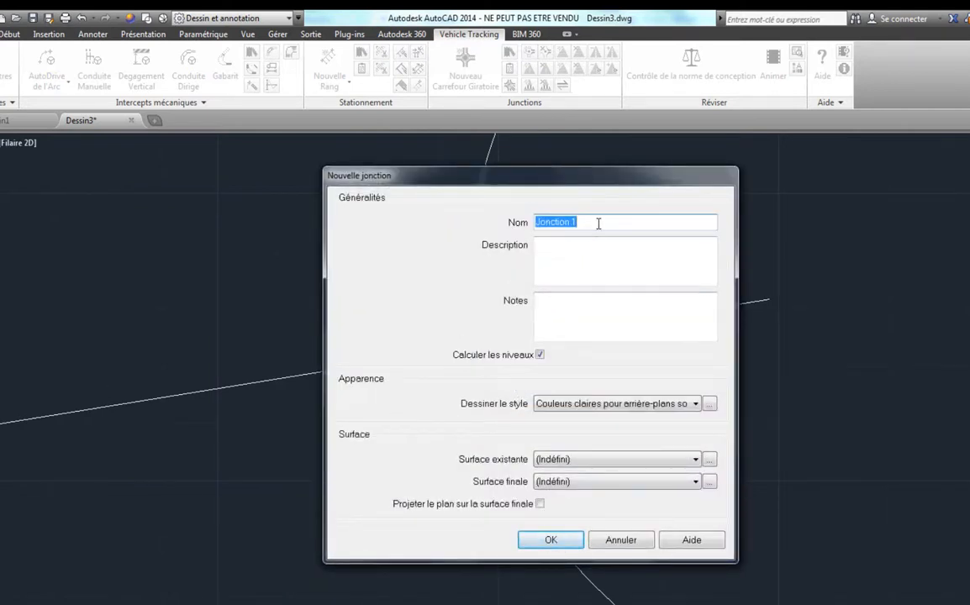
{"action": "left_click", "coordinate": [578, 533]}
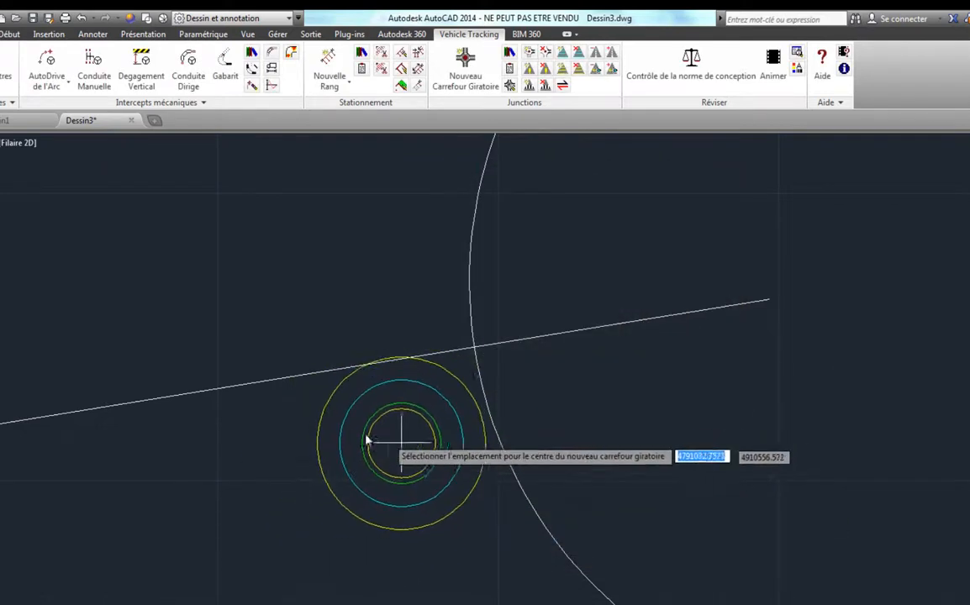
Step: Place the roundabout's centre southwest of the axis crossing and add branches along the line's east end and the arc's south end with default settings
{"action": "left_click", "coordinate": [427, 420]}
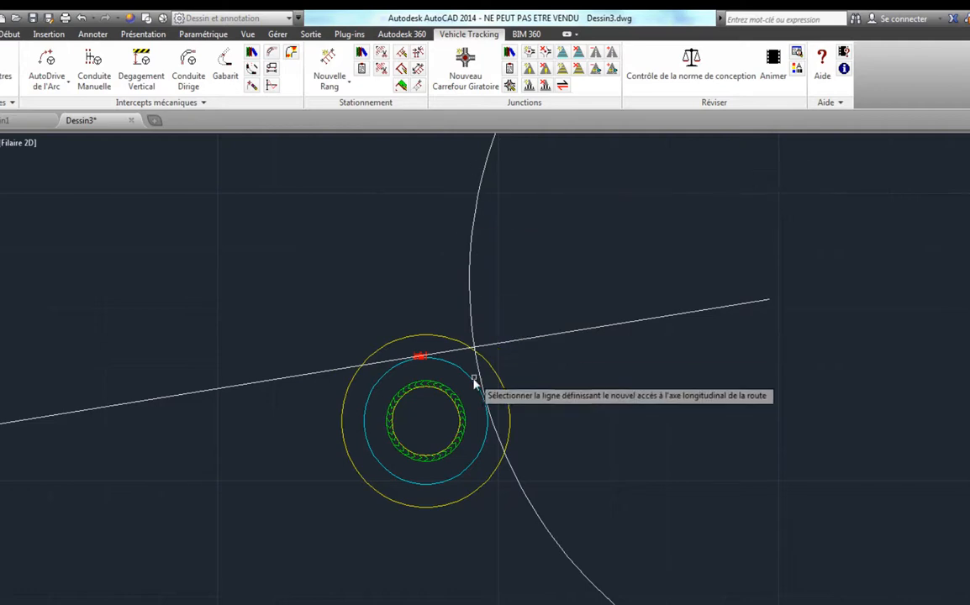
{"action": "left_click", "coordinate": [531, 342]}
{"action": "left_click", "coordinate": [554, 527]}
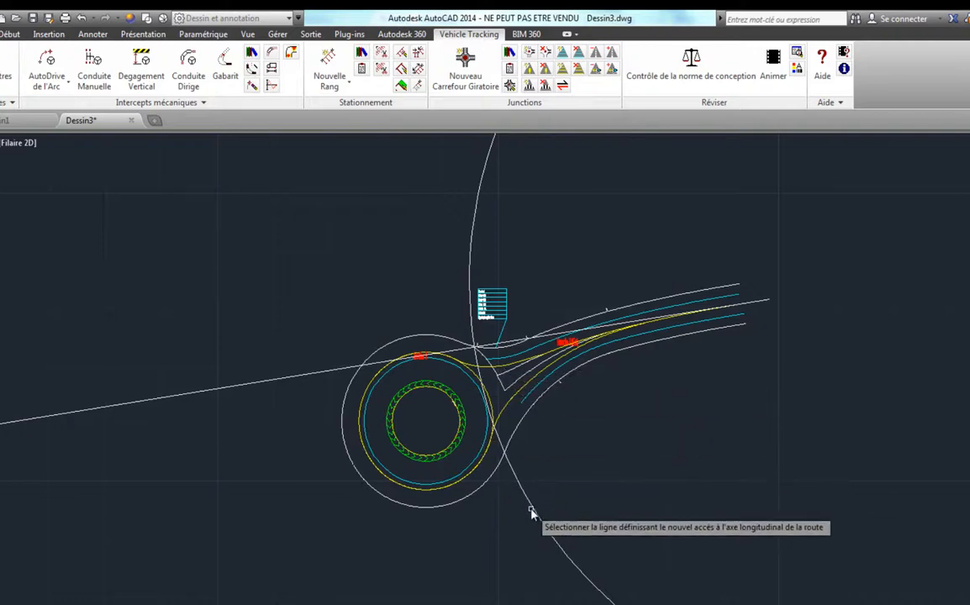
{"action": "left_click", "coordinate": [532, 516]}
{"action": "left_click", "coordinate": [517, 529]}
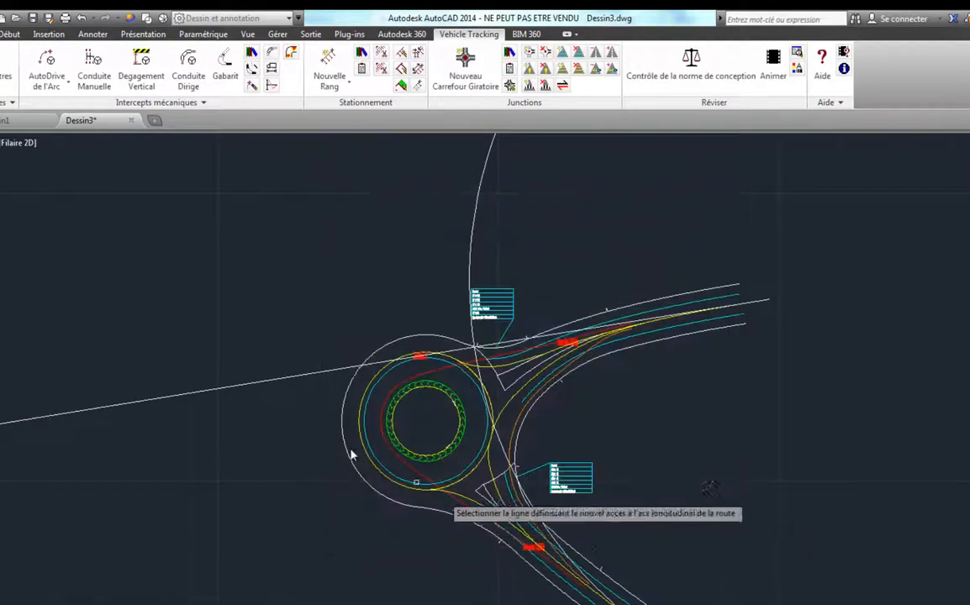
Step: Add the west branch along the straight line and the north branch along the arc with default settings, and end branch creation
{"action": "left_click", "coordinate": [260, 383]}
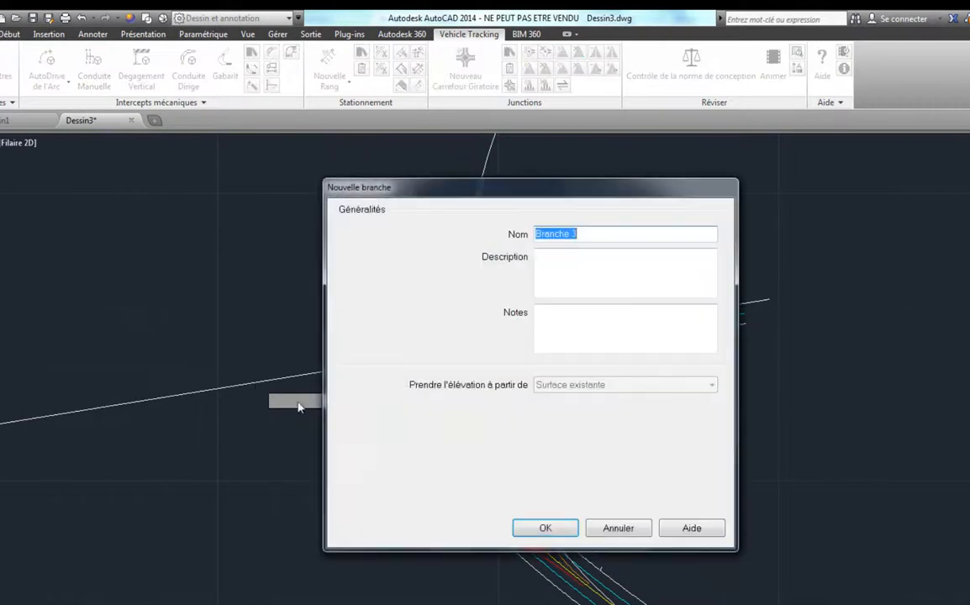
{"action": "left_click", "coordinate": [551, 528]}
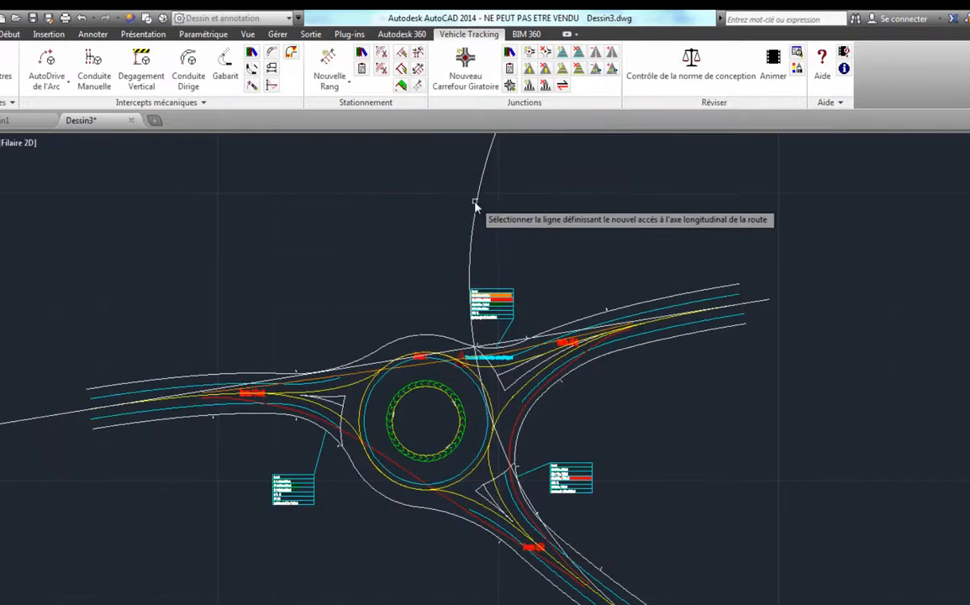
{"action": "left_click", "coordinate": [472, 212]}
{"action": "left_click", "coordinate": [555, 531]}
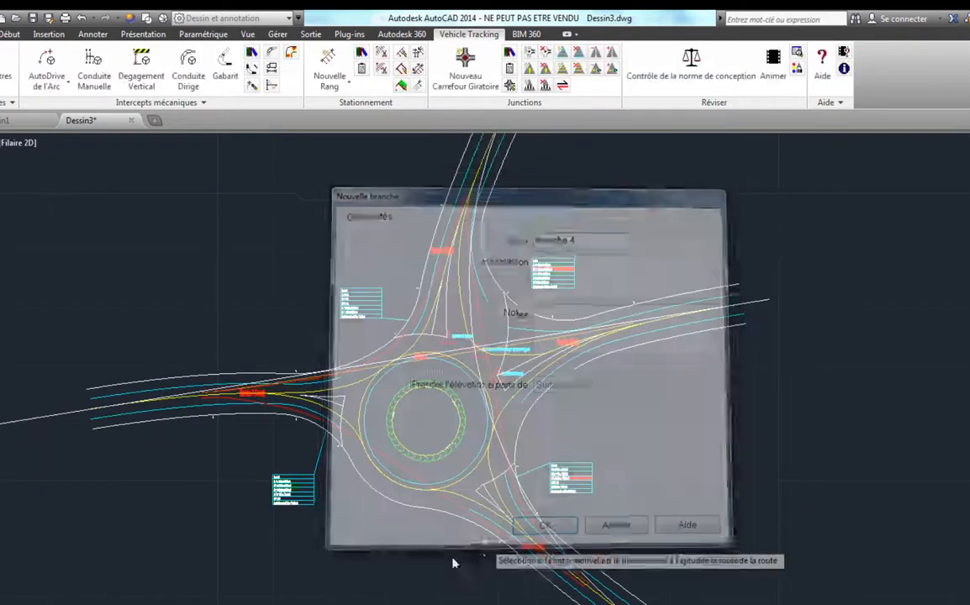
{"action": "key", "text": "Escape"}
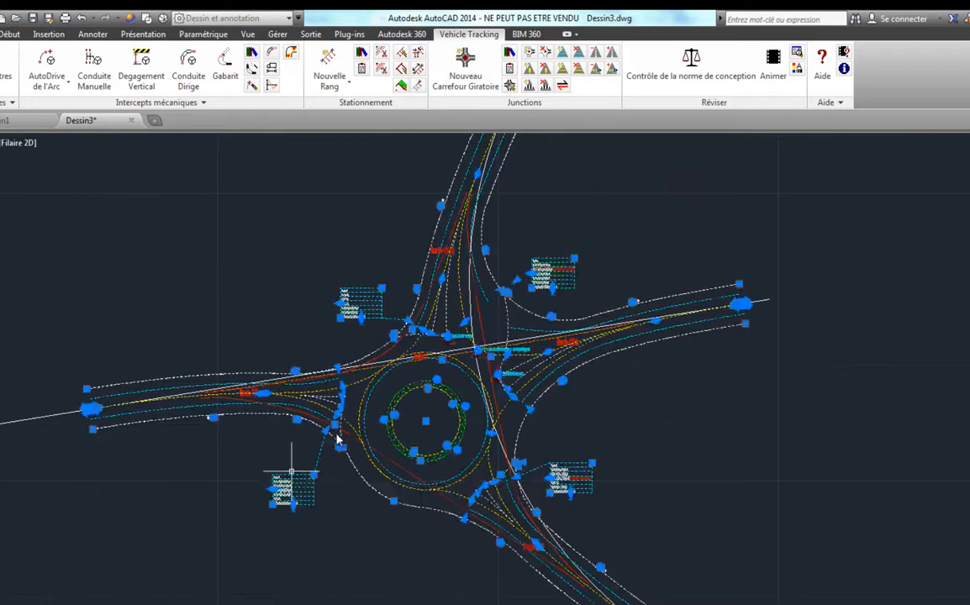
{"action": "key", "text": "Escape"}
Step: Move the roundabout's centre northeast, closer to the crossing of the straight axis and the arc
{"action": "scroll", "coordinate": [353, 450], "scroll_direction": "up", "scroll_amount": 6}
{"action": "scroll", "coordinate": [436, 448], "scroll_direction": "down", "scroll_amount": 3}
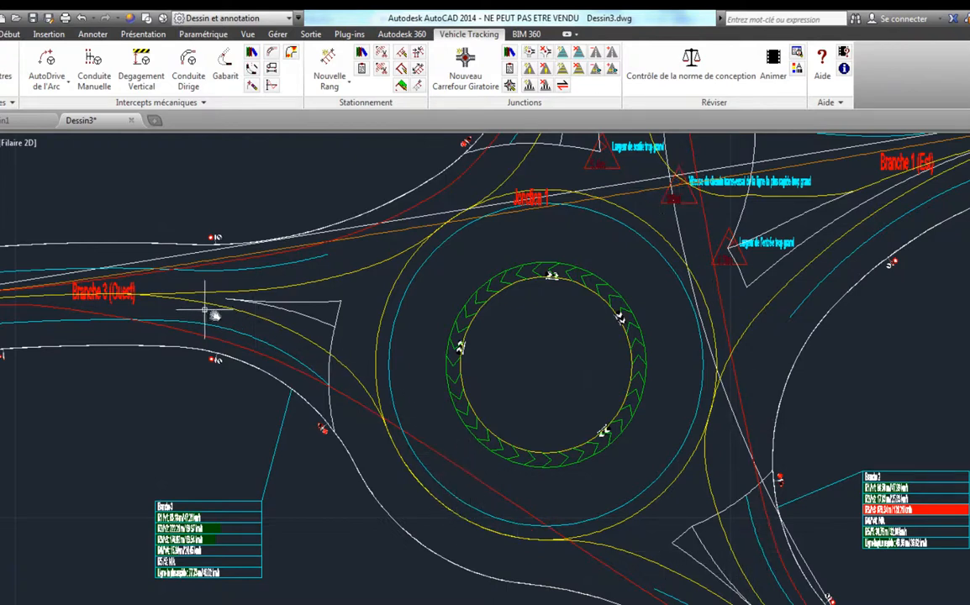
{"action": "left_click", "coordinate": [541, 458]}
{"action": "left_click", "coordinate": [499, 456]}
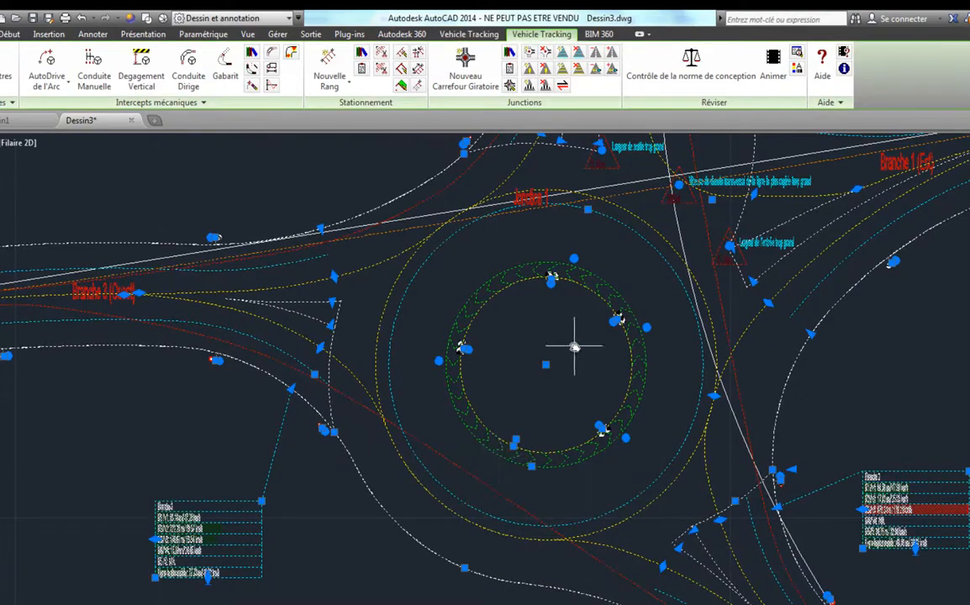
{"action": "middle_click_drag", "start_coordinate": [574, 346], "coordinate": [535, 413]}
{"action": "left_click", "coordinate": [535, 412]}
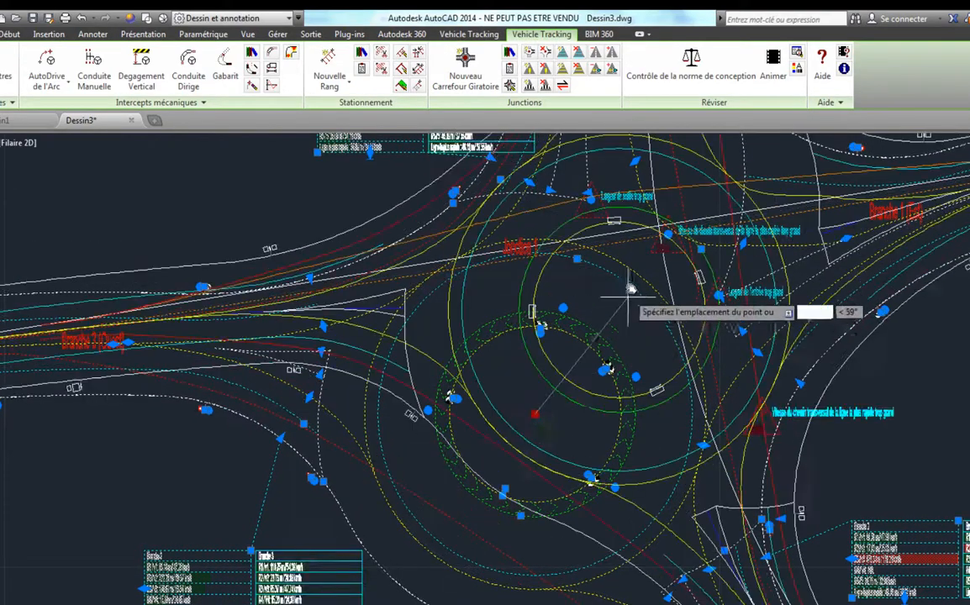
{"action": "left_click", "coordinate": [511, 459]}
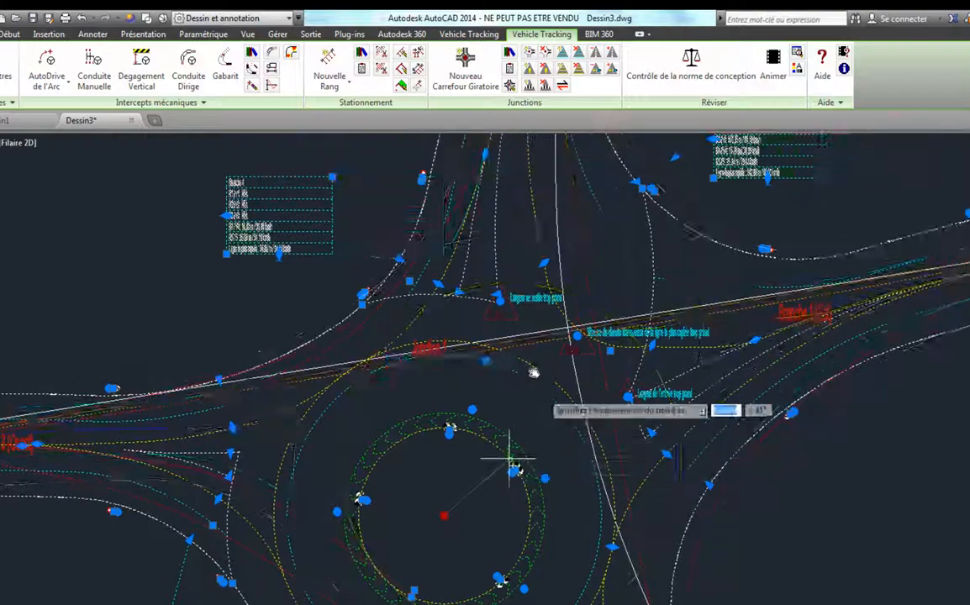
{"action": "left_click", "coordinate": [500, 395]}
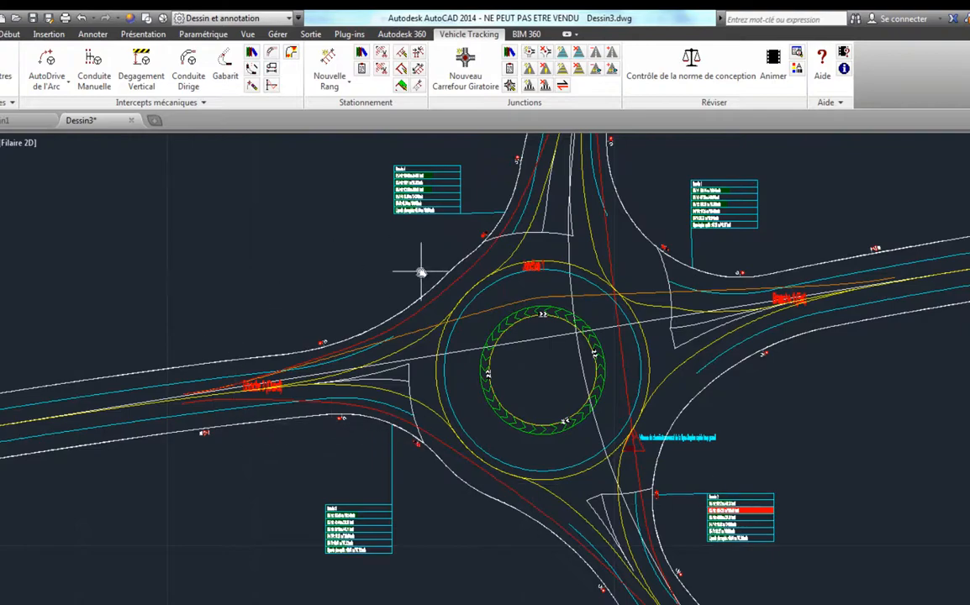
Step: Shift the roundabout's centre slightly southwest and deselect the junction
{"action": "scroll", "coordinate": [422, 272], "scroll_direction": "up", "scroll_amount": 5}
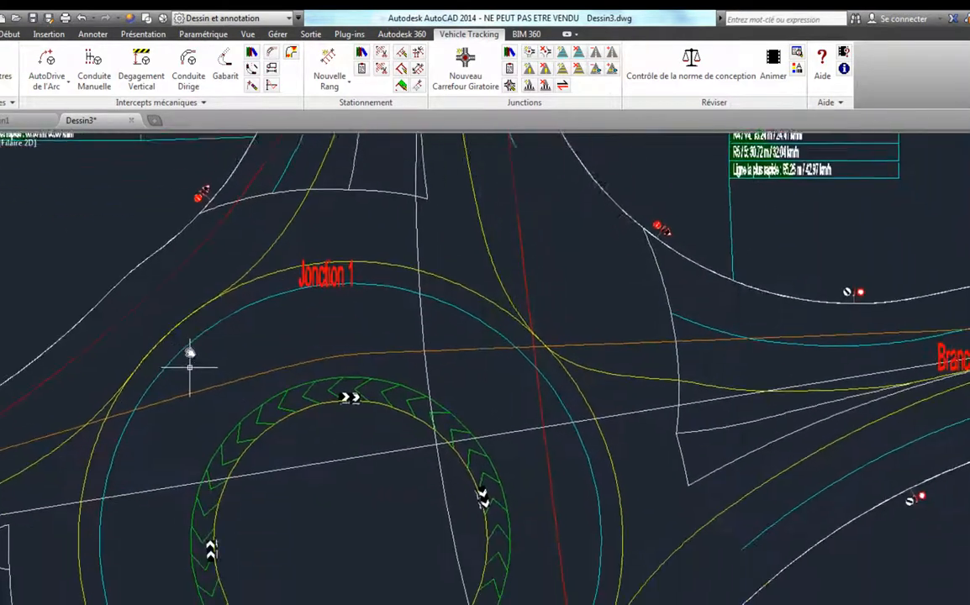
{"action": "middle_click_drag", "start_coordinate": [190, 354], "coordinate": [323, 186]}
{"action": "middle_click_drag", "start_coordinate": [420, 441], "coordinate": [271, 277]}
{"action": "mouse_move", "coordinate": [337, 301]}
{"action": "middle_mouse_down"}
{"action": "mouse_move", "coordinate": [604, 293]}
{"action": "mouse_move", "coordinate": [700, 315]}
{"action": "mouse_move", "coordinate": [739, 308]}
{"action": "middle_mouse_up"}
{"action": "middle_click_drag", "start_coordinate": [278, 462], "coordinate": [370, 556]}
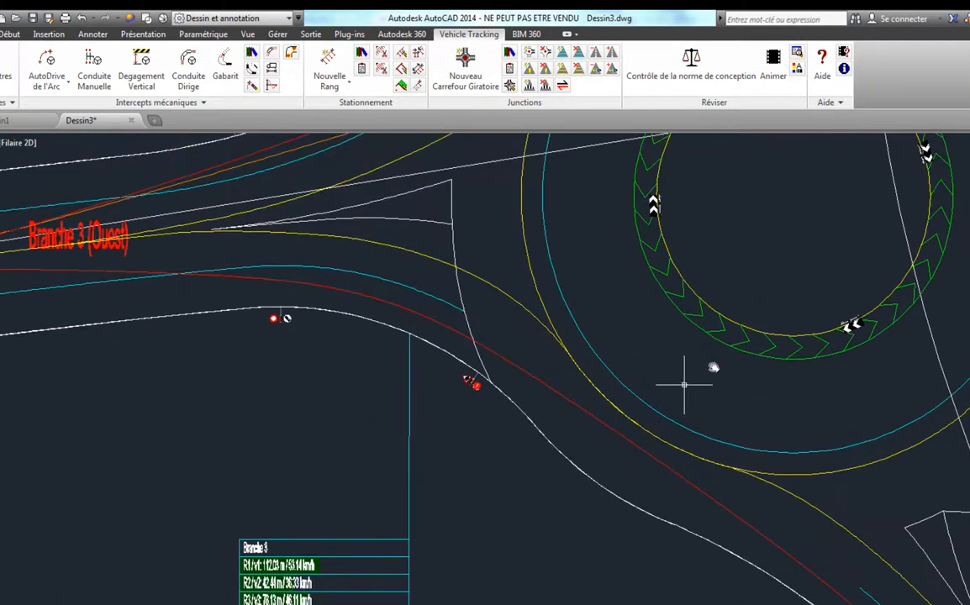
{"action": "key", "text": "ctrl+a"}
{"action": "left_click", "coordinate": [794, 199]}
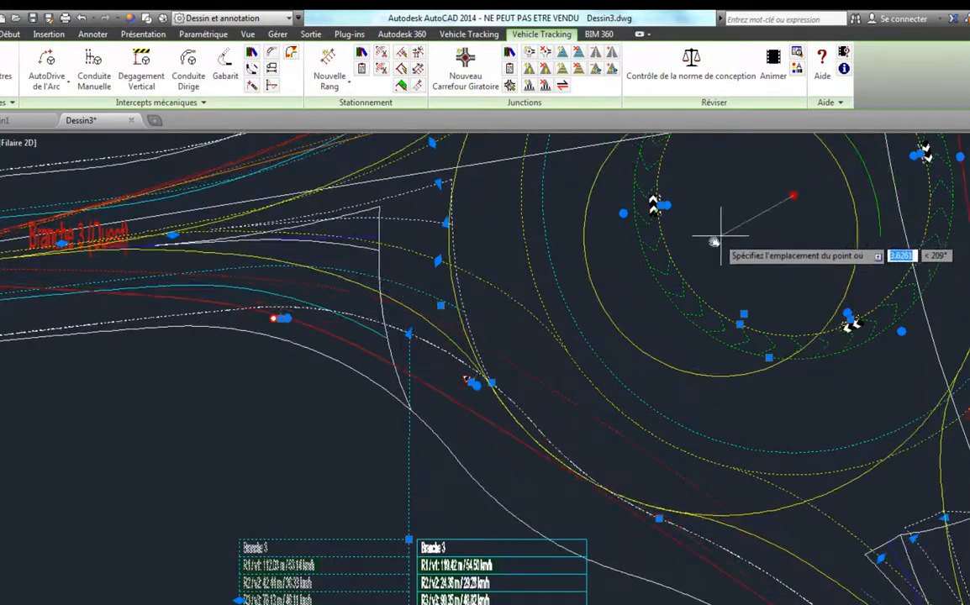
{"action": "left_click", "coordinate": [742, 234]}
{"action": "key", "text": "Escape"}
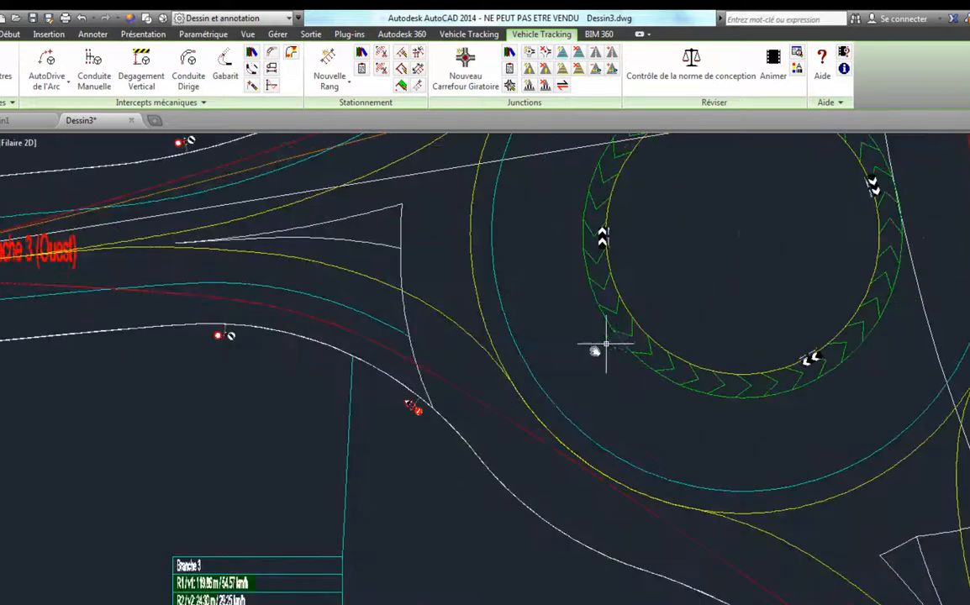
Step: Examine the road signs along Branche 3 (Ouest) and the chevron signs around the central island
{"action": "scroll", "coordinate": [411, 414], "scroll_direction": "up", "scroll_amount": 4}
{"action": "middle_click_drag", "start_coordinate": [350, 389], "coordinate": [908, 604]}
{"action": "scroll", "coordinate": [568, 486], "scroll_direction": "up", "scroll_amount": 4}
{"action": "scroll", "coordinate": [444, 443], "scroll_direction": "down", "scroll_amount": 4}
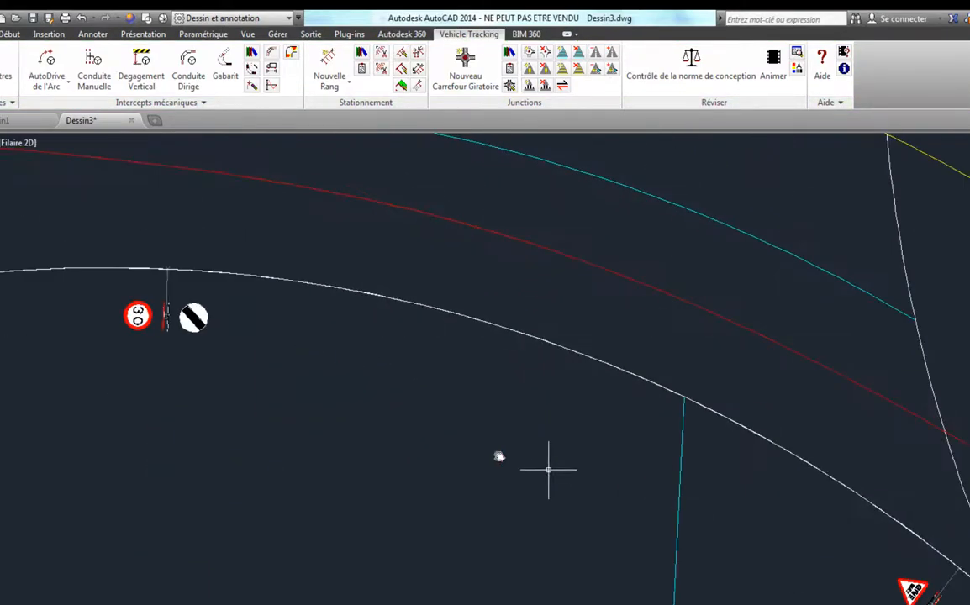
{"action": "middle_click_drag", "start_coordinate": [303, 363], "coordinate": [641, 479]}
{"action": "scroll", "coordinate": [489, 448], "scroll_direction": "up", "scroll_amount": 2}
{"action": "scroll", "coordinate": [491, 448], "scroll_direction": "up", "scroll_amount": 2}
{"action": "scroll", "coordinate": [496, 450], "scroll_direction": "down", "scroll_amount": 2}
{"action": "scroll", "coordinate": [496, 450], "scroll_direction": "down", "scroll_amount": 6}
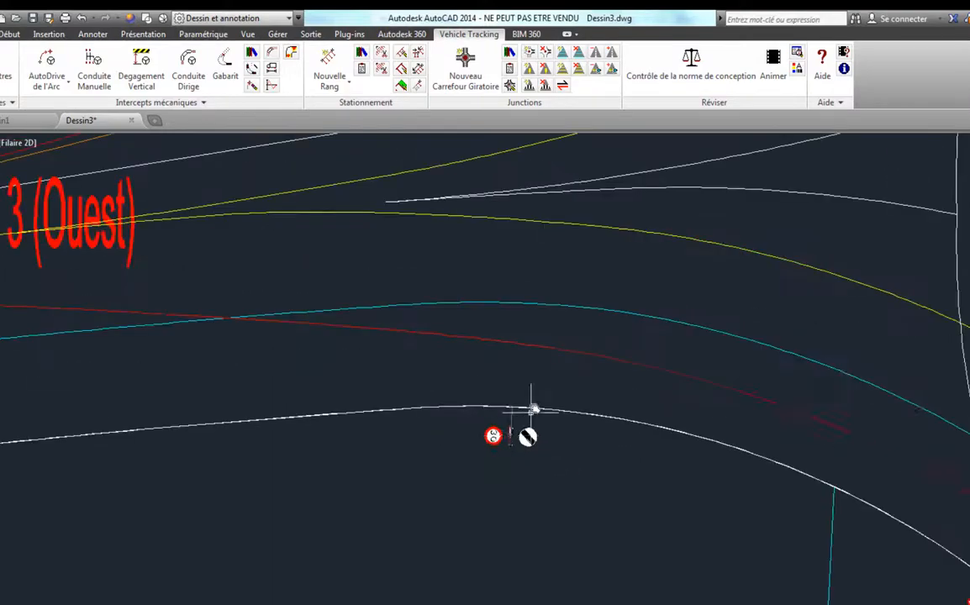
{"action": "mouse_move", "coordinate": [613, 347]}
{"action": "middle_mouse_down"}
{"action": "mouse_move", "coordinate": [433, 494]}
{"action": "mouse_move", "coordinate": [1, 555]}
{"action": "middle_mouse_up"}
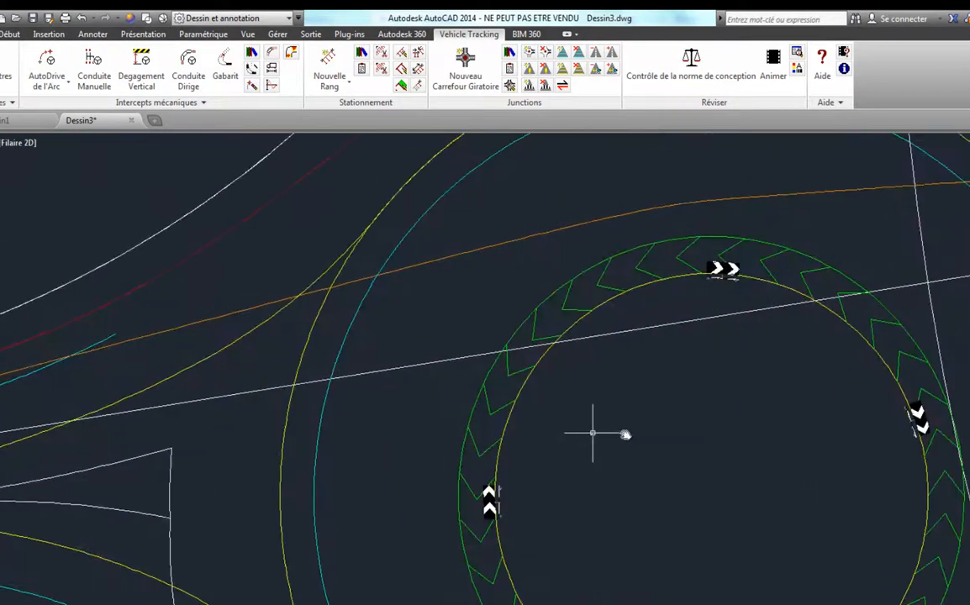
{"action": "mouse_move", "coordinate": [691, 371]}
{"action": "middle_mouse_down"}
{"action": "mouse_move", "coordinate": [666, 266]}
{"action": "mouse_move", "coordinate": [574, 432]}
{"action": "mouse_move", "coordinate": [222, 522]}
{"action": "middle_mouse_up"}
{"action": "scroll", "coordinate": [518, 440], "scroll_direction": "down", "scroll_amount": 5}
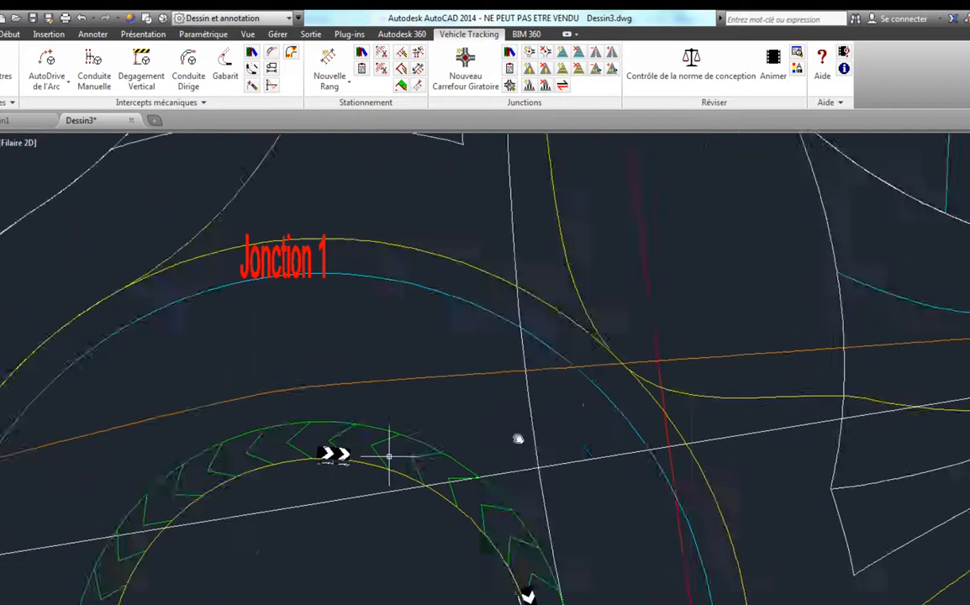
{"action": "scroll", "coordinate": [381, 454], "scroll_direction": "up", "scroll_amount": 3}
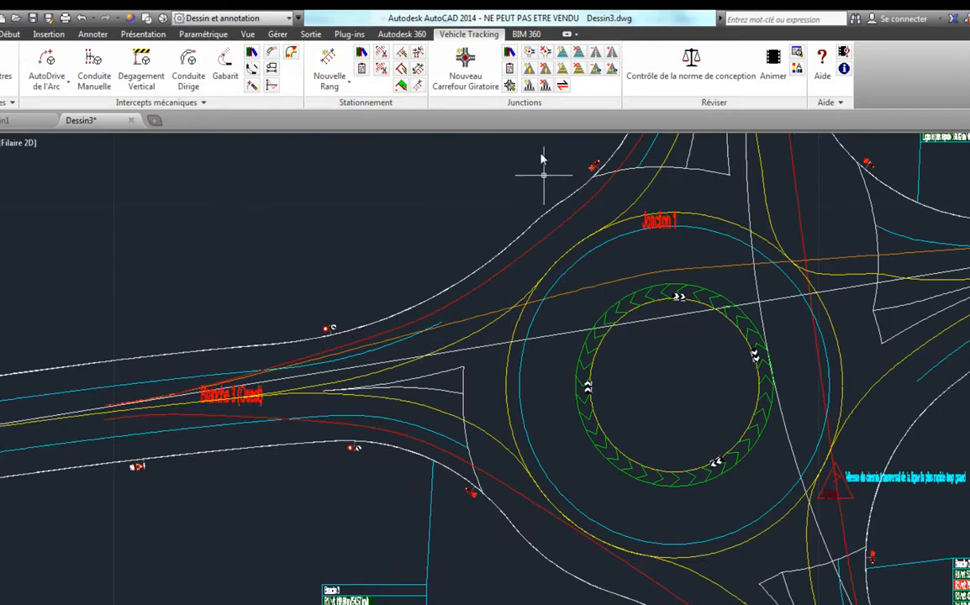
Step: Add a pedestrian crossing across Branche 3 (Ouest), just before the roundabout entry
{"action": "left_click", "coordinate": [529, 86]}
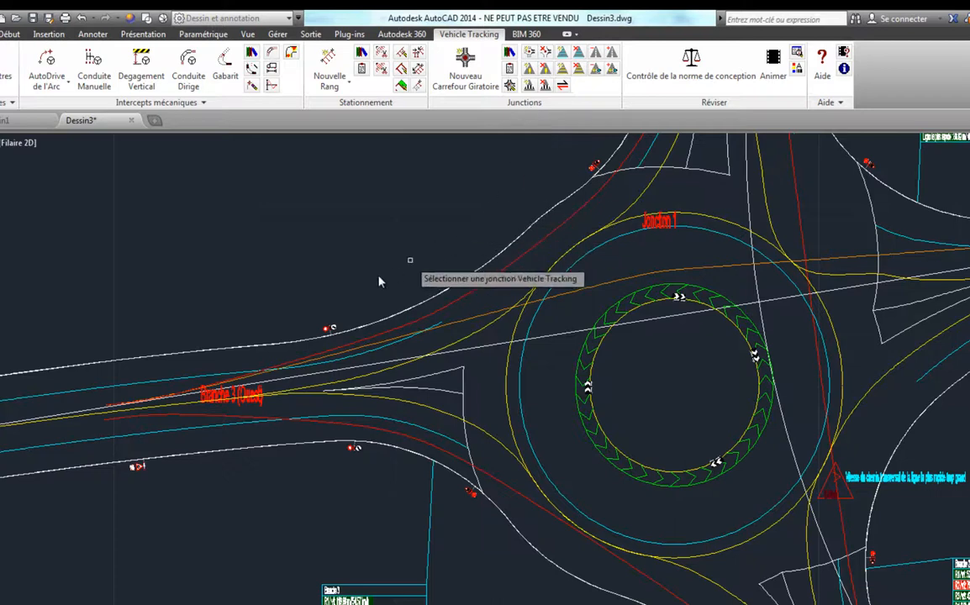
{"action": "left_click", "coordinate": [341, 421]}
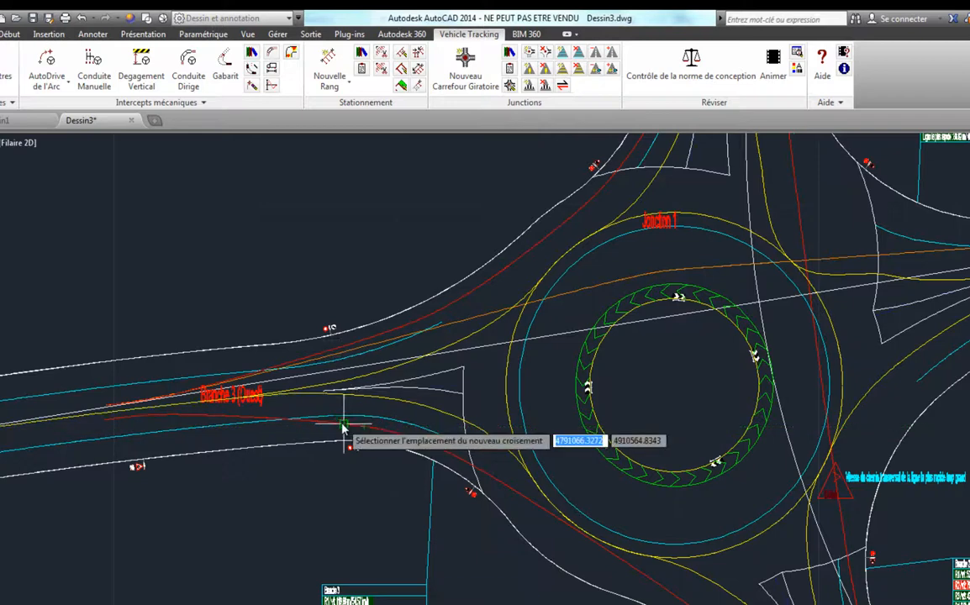
{"action": "left_click", "coordinate": [406, 425]}
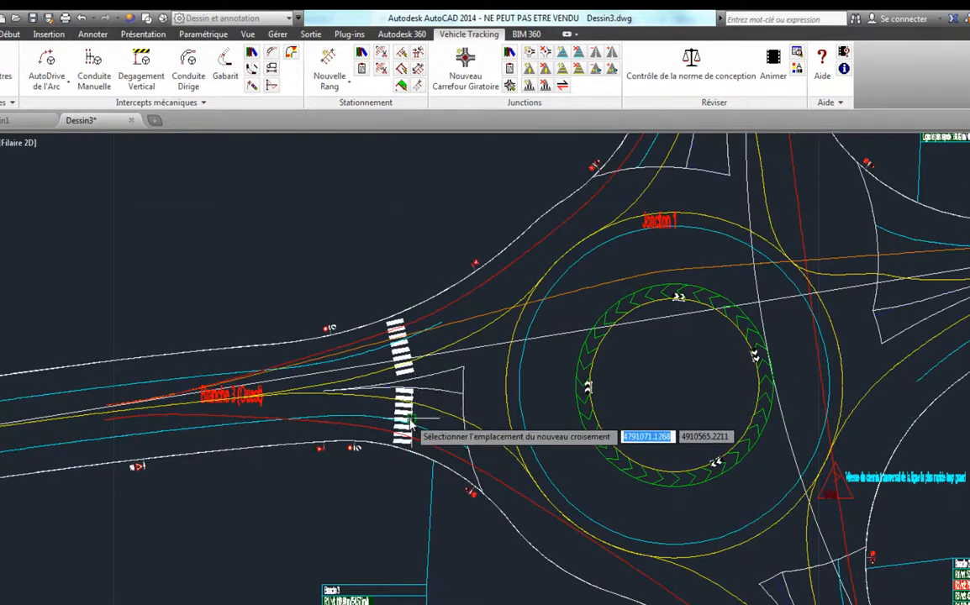
{"action": "key", "text": "Escape"}
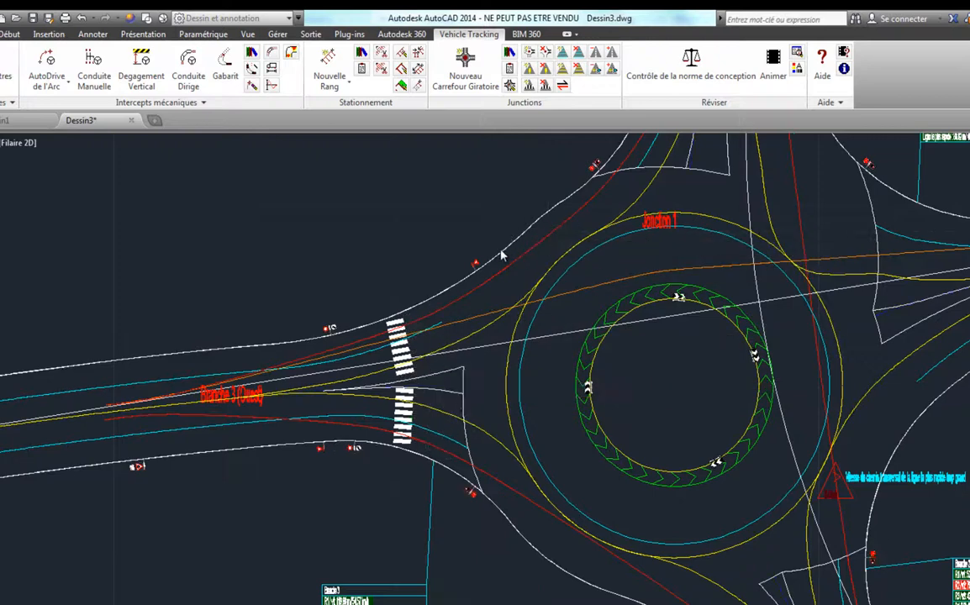
Step: Add a splitter island on Branche 3 (Ouest) between the pedestrian crossing and the circulating ring
{"action": "key", "text": "ctrl+a"}
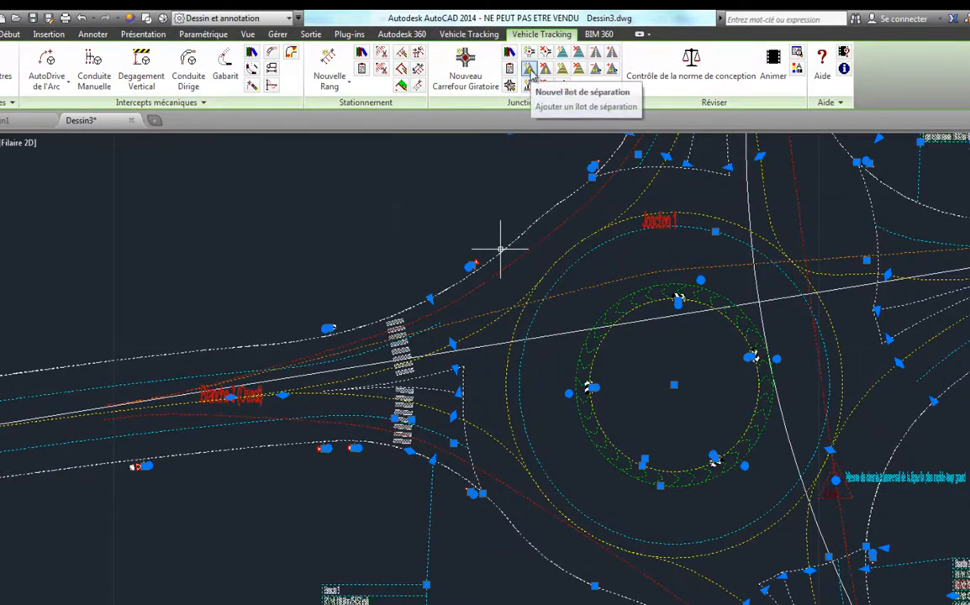
{"action": "left_click", "coordinate": [529, 71]}
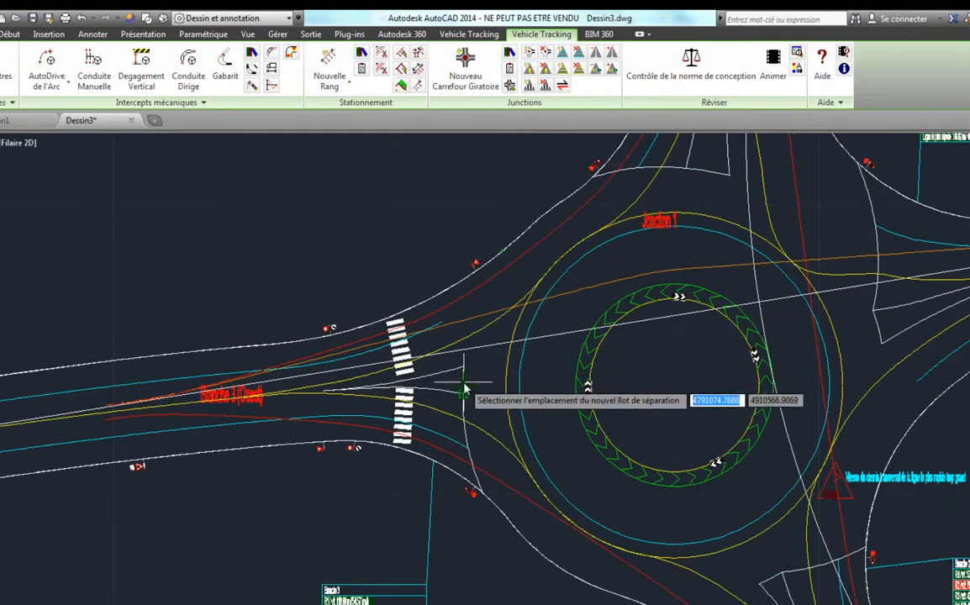
{"action": "left_click", "coordinate": [464, 384]}
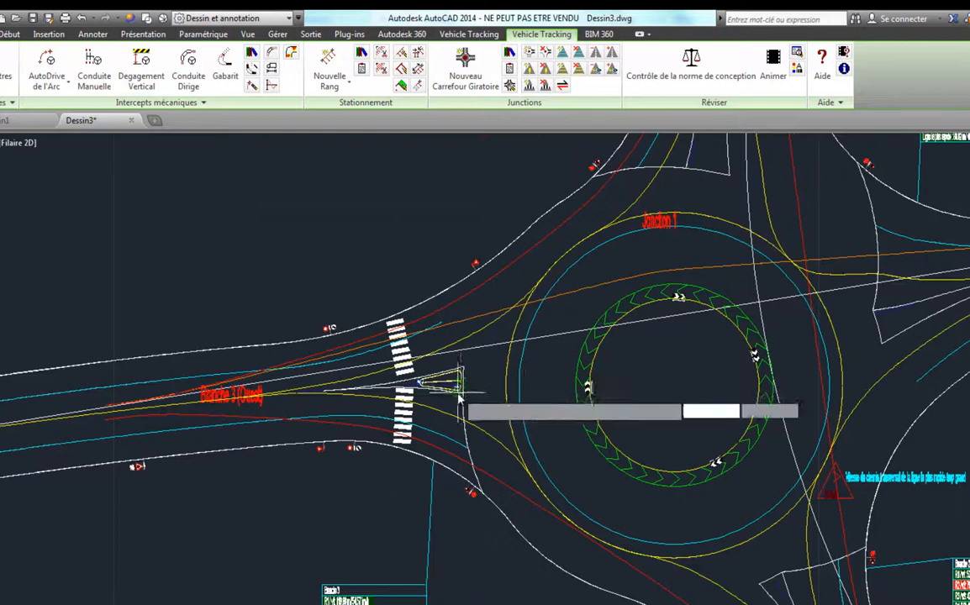
{"action": "scroll", "coordinate": [458, 393], "scroll_direction": "up", "scroll_amount": 8}
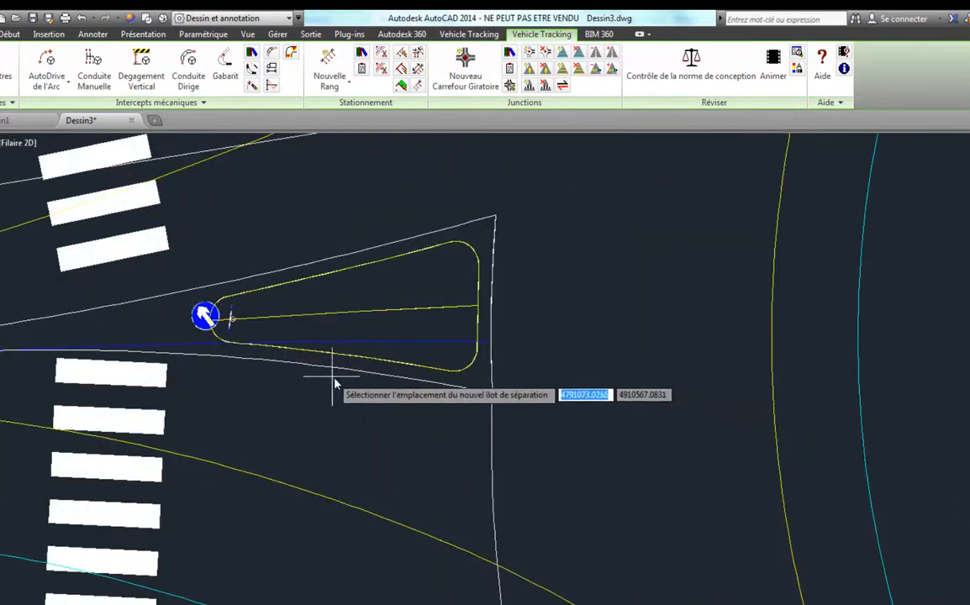
{"action": "middle_click_drag", "start_coordinate": [389, 385], "coordinate": [473, 393]}
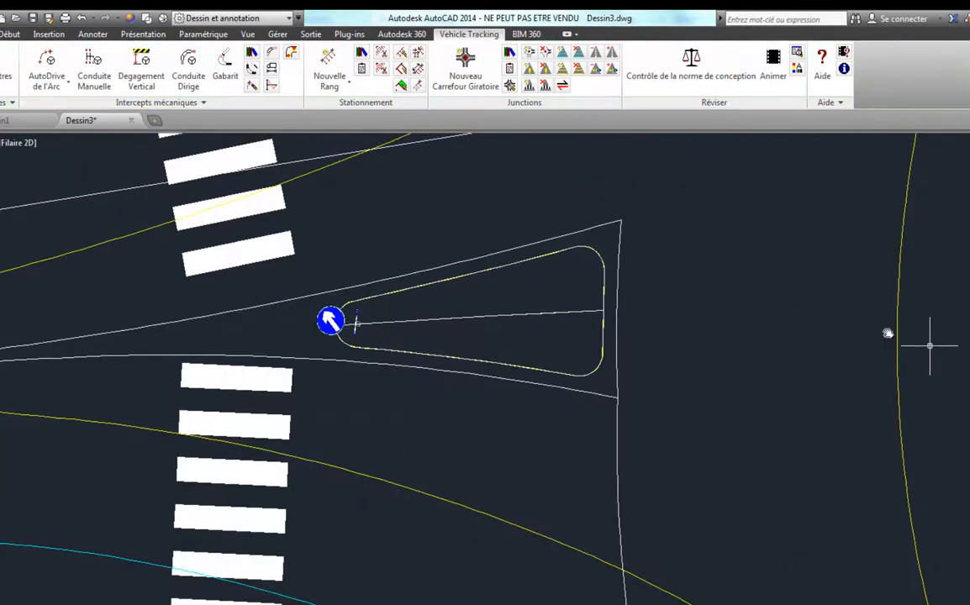
Step: Open the properties of Jonction 1 and move the dialog aside to keep the drawing in view
{"action": "key", "text": "ctrl+a"}
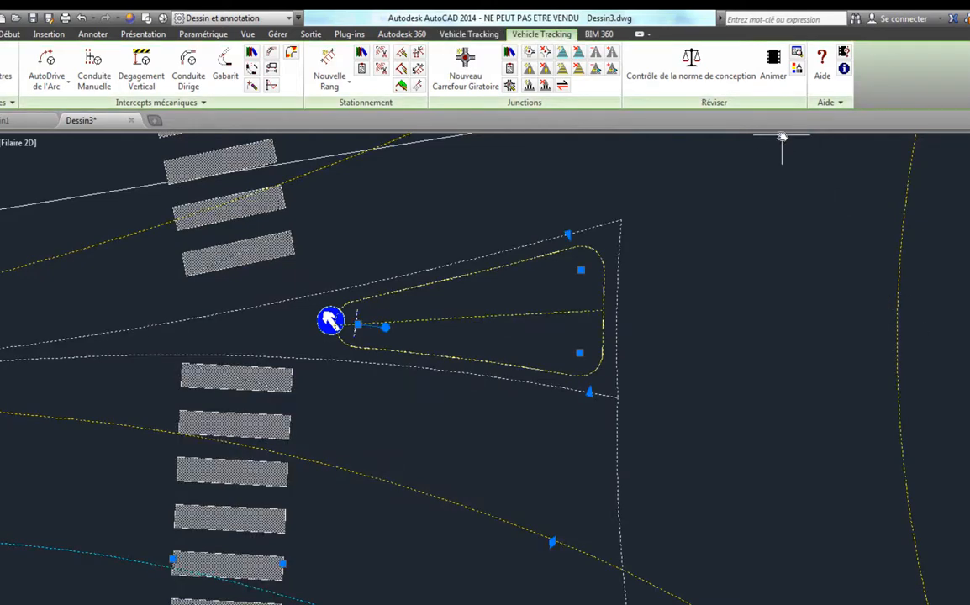
{"action": "left_click", "coordinate": [799, 73]}
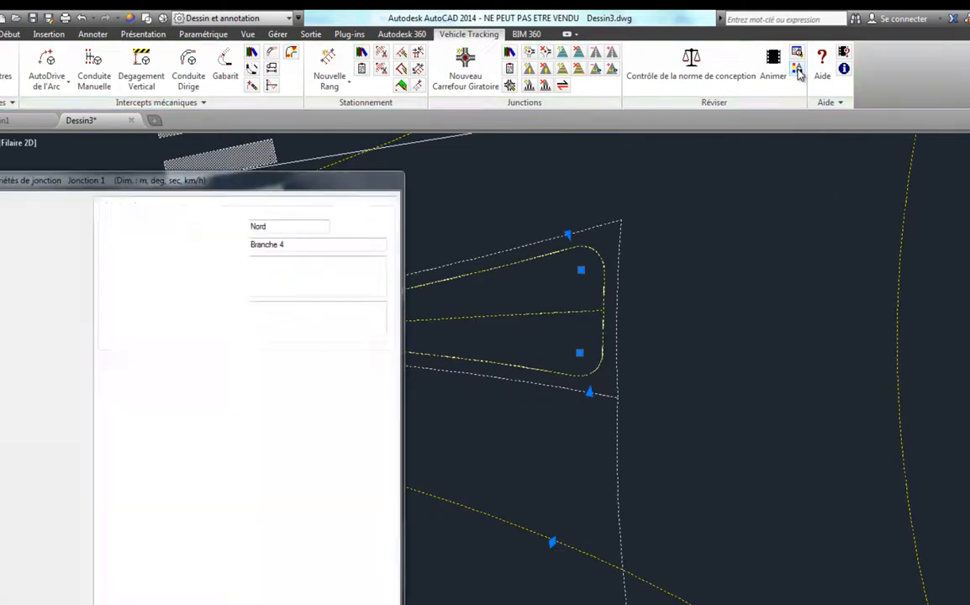
{"action": "mouse_move", "coordinate": [277, 192]}
{"action": "left_mouse_down"}
{"action": "mouse_move", "coordinate": [708, 158]}
{"action": "mouse_move", "coordinate": [851, 181]}
{"action": "mouse_move", "coordinate": [960, 172]}
{"action": "left_mouse_up"}
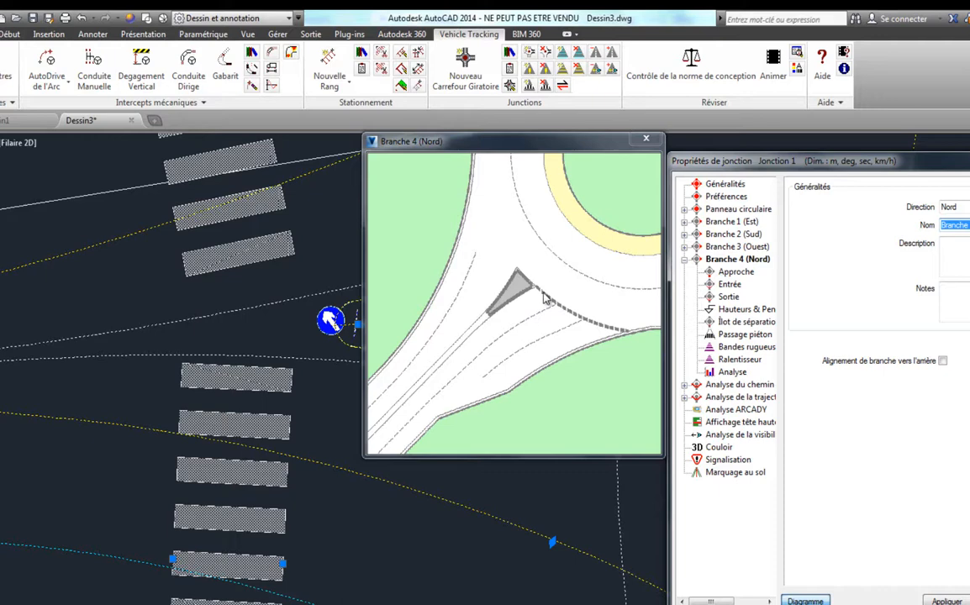
Step: Examine the junction's general, preference and circulating-ring settings, plus the entry settings of Branche 4 (Nord) and Branche 2 (Sud)
{"action": "left_click", "coordinate": [741, 309]}
{"action": "left_click", "coordinate": [731, 284]}
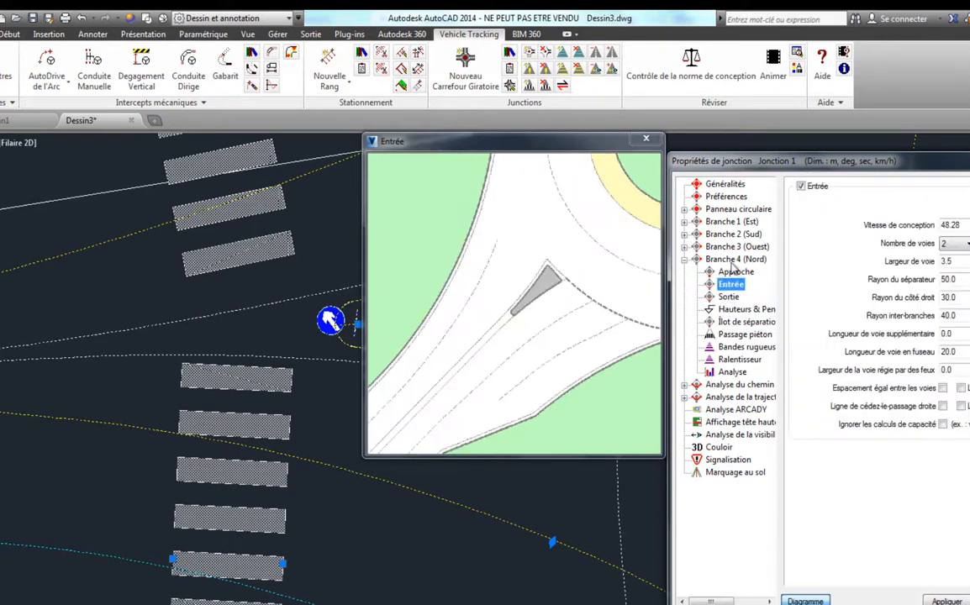
{"action": "left_click", "coordinate": [723, 184]}
{"action": "left_click", "coordinate": [723, 197]}
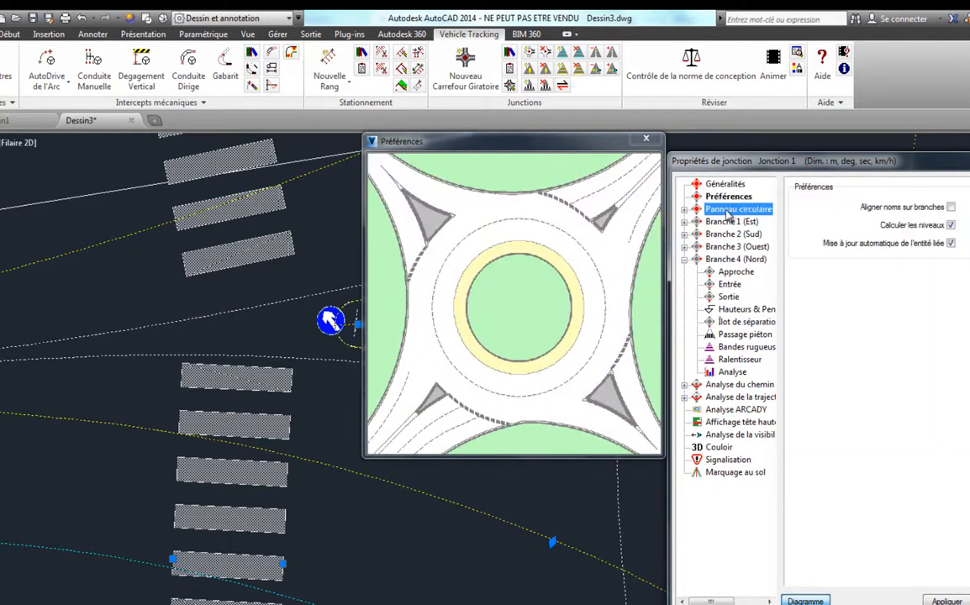
{"action": "left_click", "coordinate": [724, 209]}
{"action": "left_click", "coordinate": [731, 233]}
{"action": "left_click", "coordinate": [685, 234]}
{"action": "left_click", "coordinate": [736, 247]}
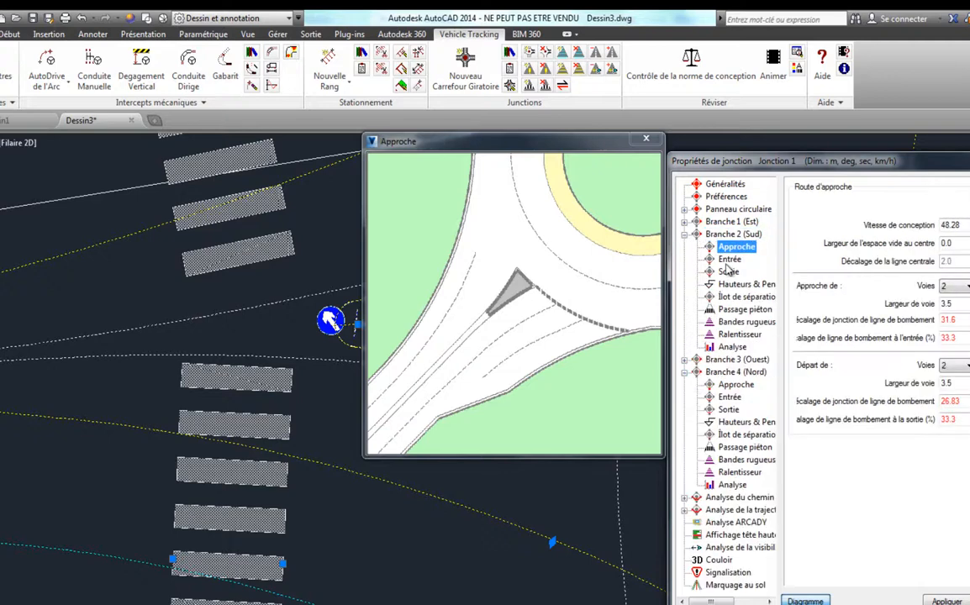
{"action": "left_click", "coordinate": [730, 259]}
{"action": "left_click", "coordinate": [964, 262]}
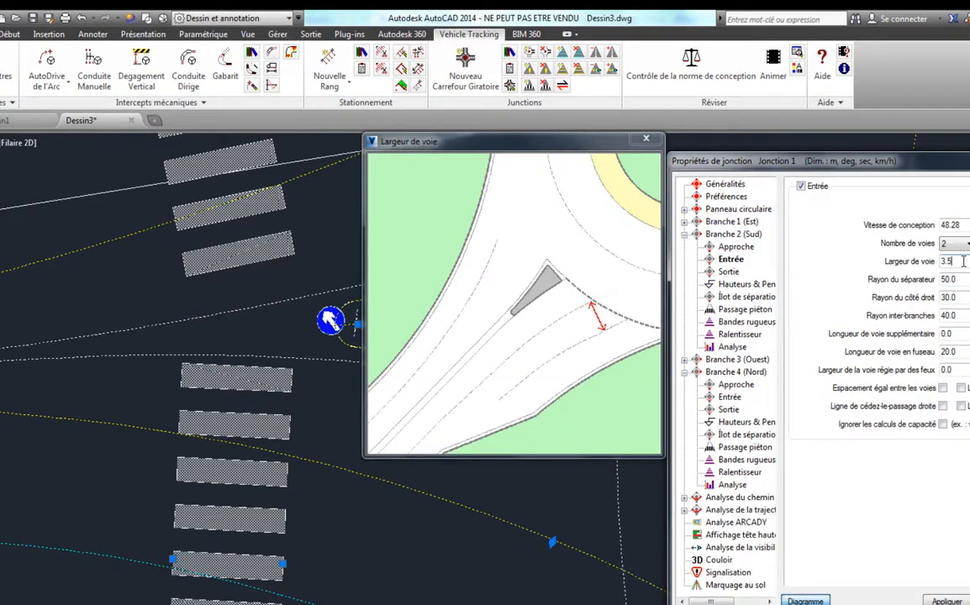
{"action": "left_click", "coordinate": [962, 297]}
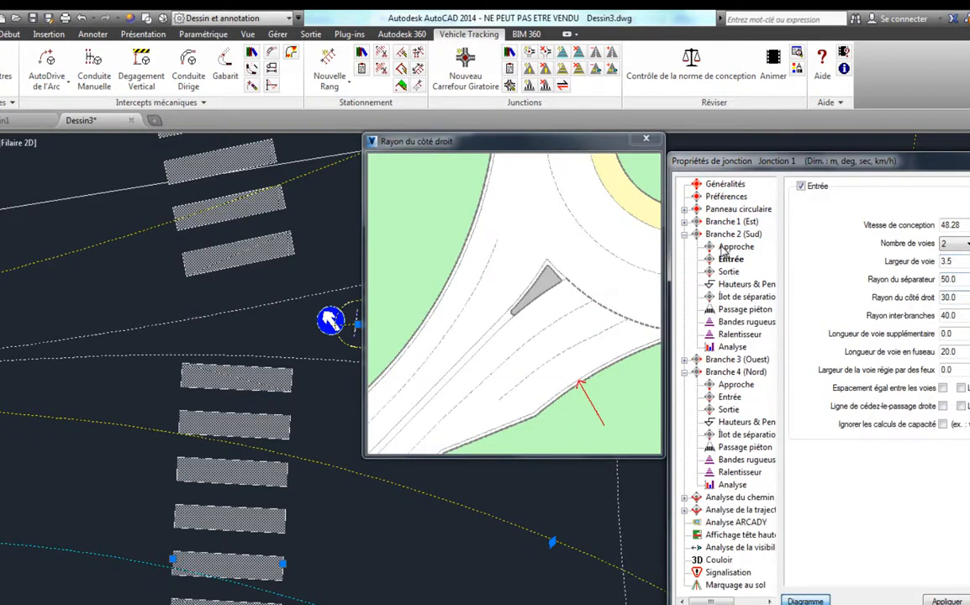
{"action": "left_click", "coordinate": [684, 234]}
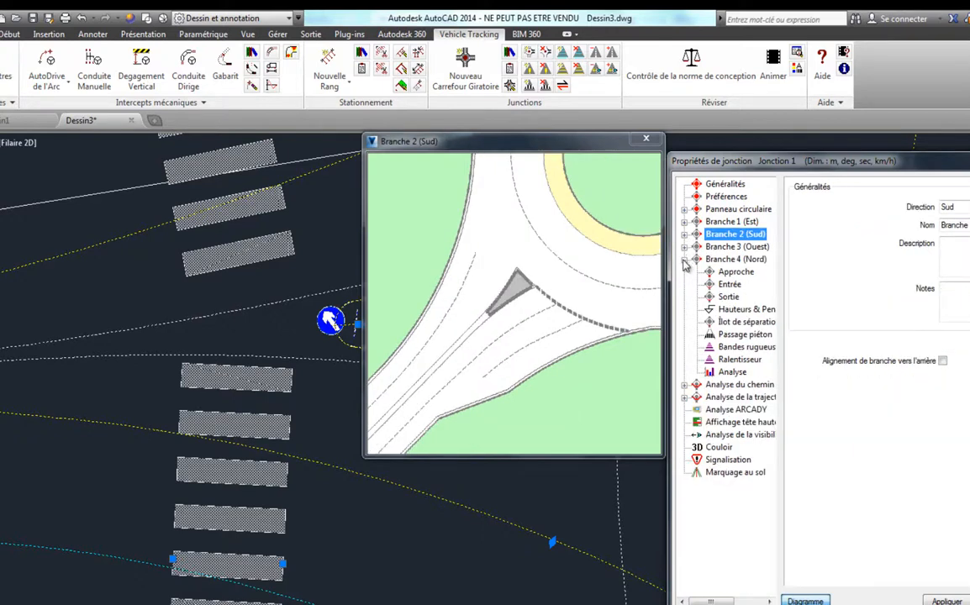
Step: Set the island crossing type of Branche 3 (Ouest)'s pedestrian crossing to Projeté, apply it and close the junction properties
{"action": "left_click", "coordinate": [685, 247]}
{"action": "left_click", "coordinate": [746, 322]}
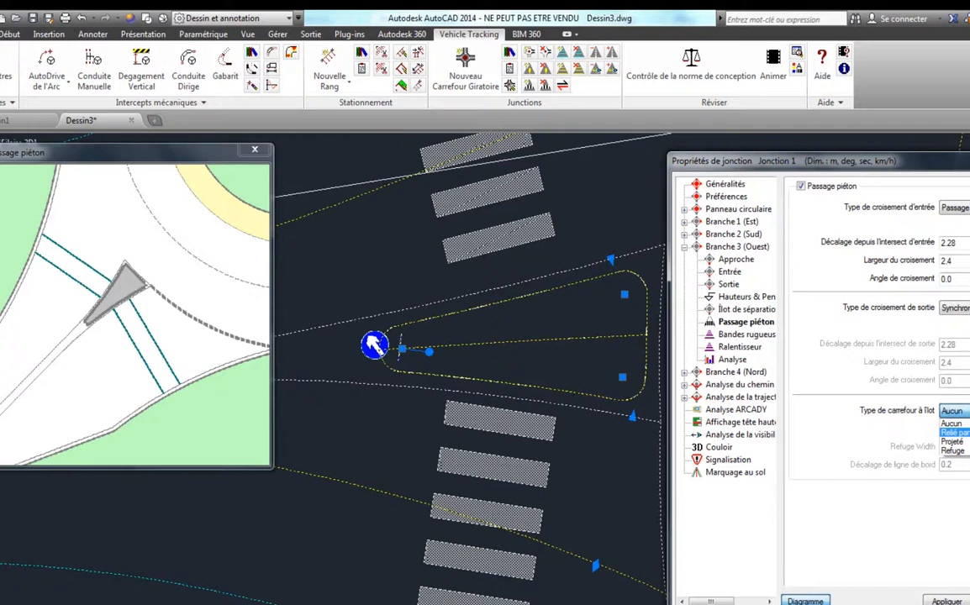
{"action": "left_click", "coordinate": [954, 442]}
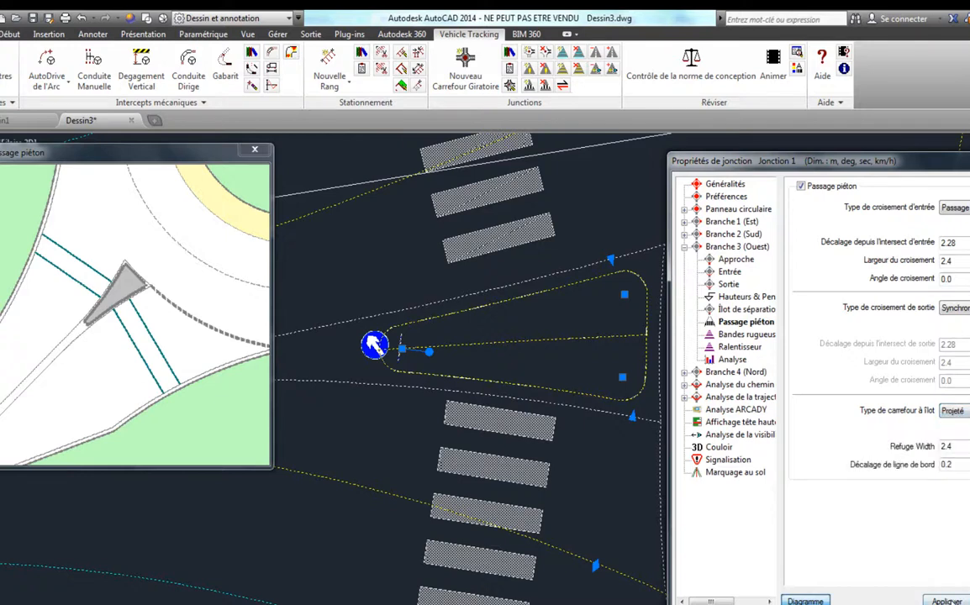
{"action": "left_click", "coordinate": [947, 602]}
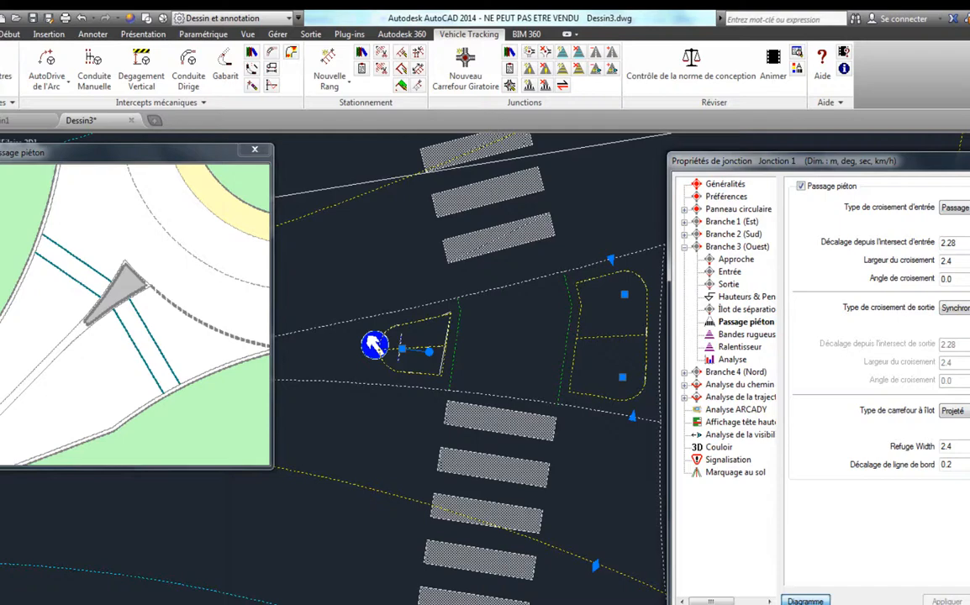
{"action": "left_click", "coordinate": [969, 602]}
Step: Examine the pedestrian cut-through in the Branche 3 (Ouest) splitter island and the layout of the whole roundabout
{"action": "middle_click_drag", "start_coordinate": [756, 422], "coordinate": [628, 447]}
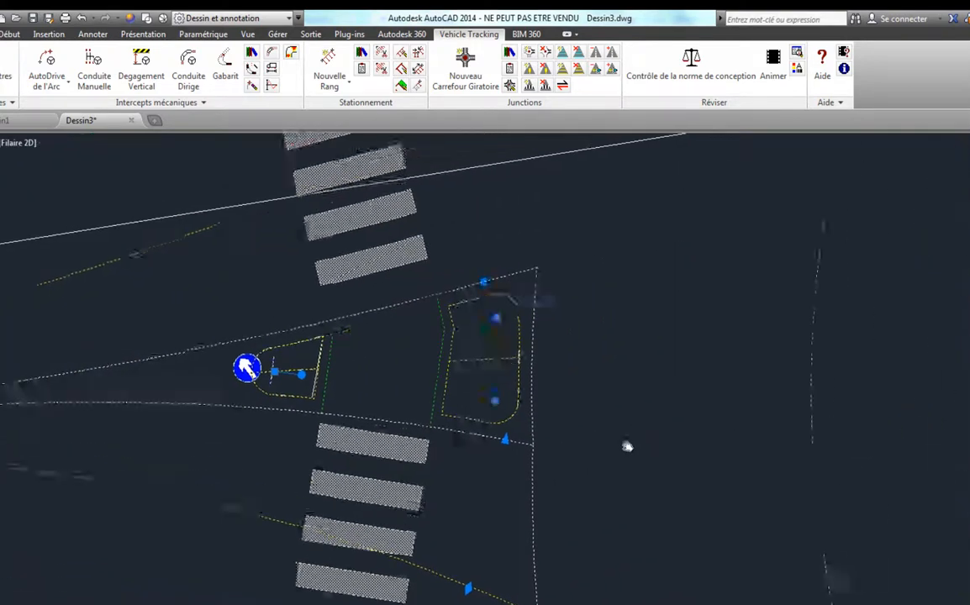
{"action": "scroll", "coordinate": [627, 447], "scroll_direction": "down", "scroll_amount": 6}
{"action": "scroll", "coordinate": [626, 447], "scroll_direction": "down", "scroll_amount": 3}
{"action": "middle_click_drag", "start_coordinate": [708, 457], "coordinate": [385, 436]}
{"action": "scroll", "coordinate": [384, 436], "scroll_direction": "down", "scroll_amount": 5}
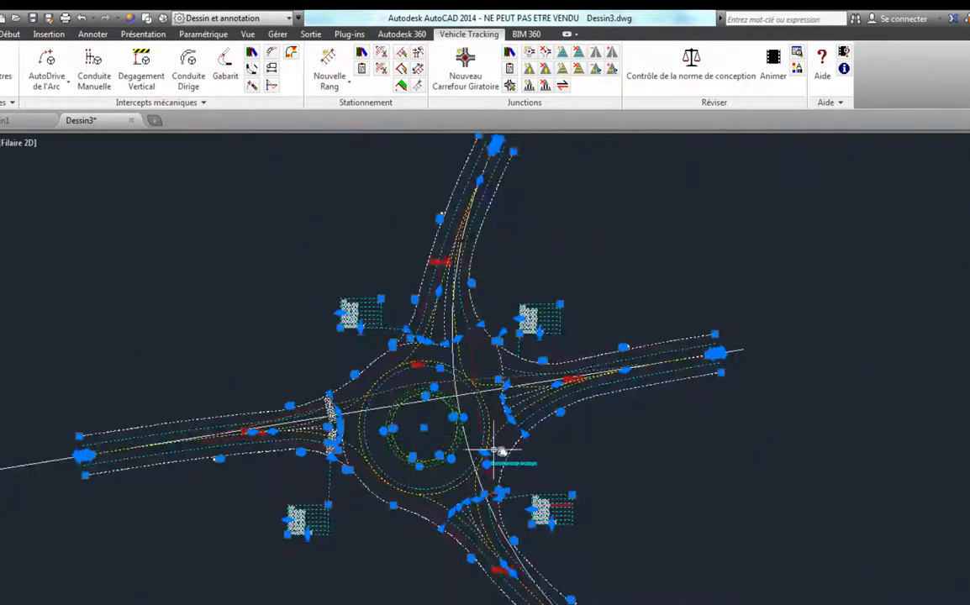
{"action": "mouse_move", "coordinate": [505, 444]}
{"action": "middle_mouse_down"}
{"action": "mouse_move", "coordinate": [640, 430]}
{"action": "mouse_move", "coordinate": [665, 440]}
{"action": "mouse_move", "coordinate": [673, 429]}
{"action": "middle_mouse_up"}
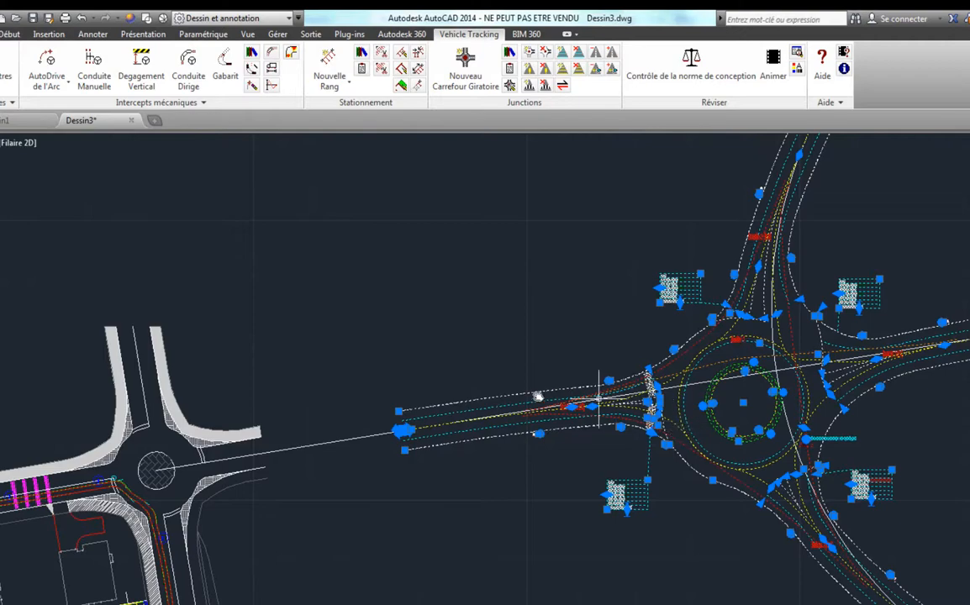
Step: Examine the neighbouring site plan, including the supermarket car park's numbered bays, disabled spaces and vehicle swept paths
{"action": "middle_click_drag", "start_coordinate": [537, 396], "coordinate": [774, 202]}
{"action": "middle_click_drag", "start_coordinate": [488, 443], "coordinate": [619, 204]}
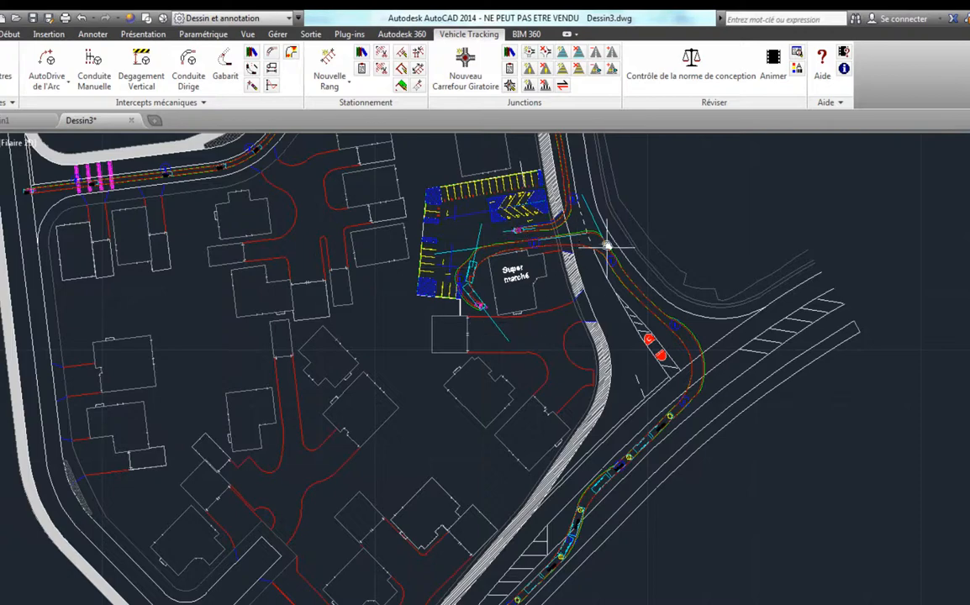
{"action": "mouse_move", "coordinate": [522, 248]}
{"action": "middle_mouse_down"}
{"action": "mouse_move", "coordinate": [310, 232]}
{"action": "mouse_move", "coordinate": [263, 280]}
{"action": "mouse_move", "coordinate": [268, 447]}
{"action": "mouse_move", "coordinate": [286, 531]}
{"action": "mouse_move", "coordinate": [353, 412]}
{"action": "middle_mouse_up"}
{"action": "scroll", "coordinate": [328, 427], "scroll_direction": "up", "scroll_amount": 3}
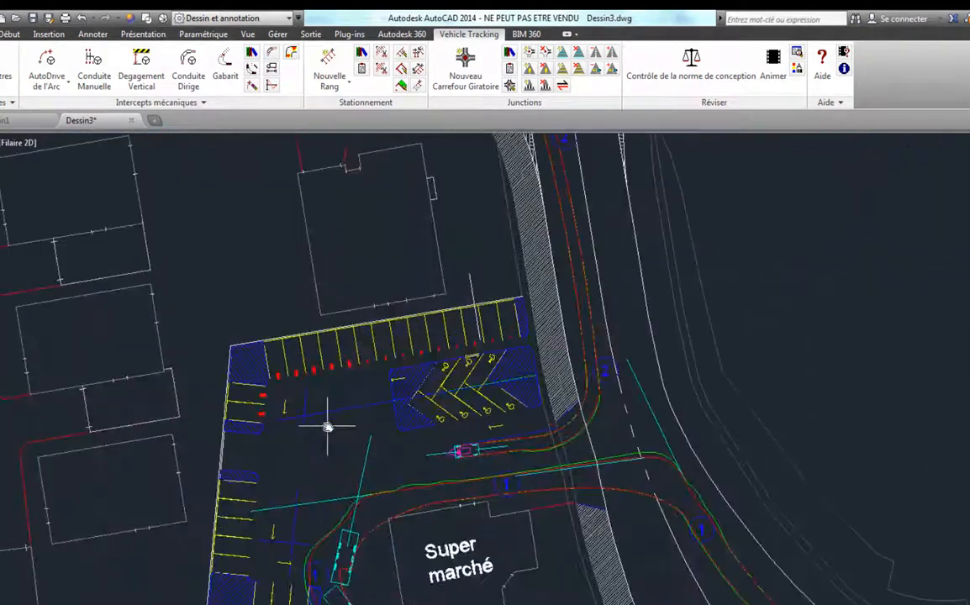
{"action": "scroll", "coordinate": [328, 427], "scroll_direction": "up", "scroll_amount": 2}
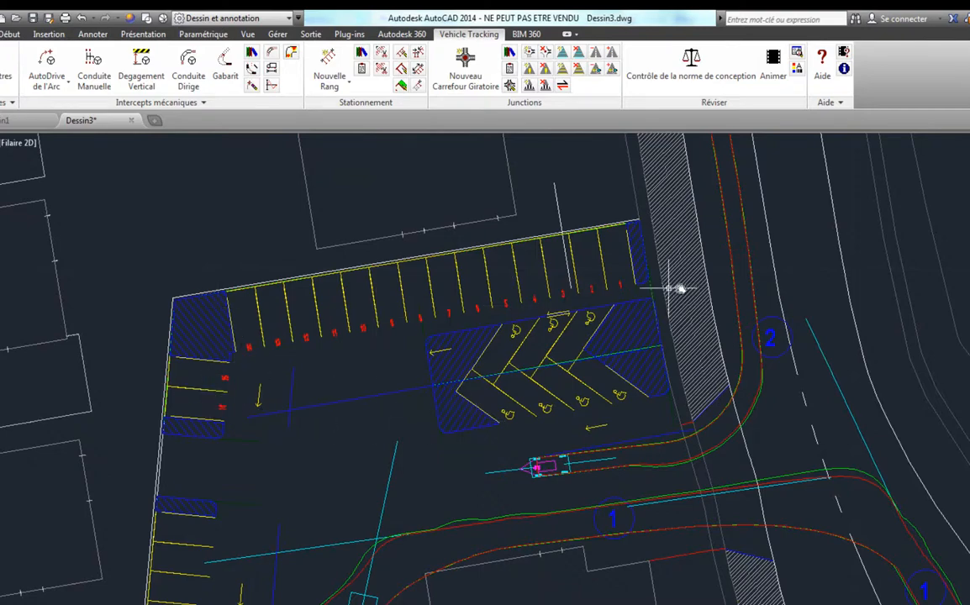
{"action": "mouse_move", "coordinate": [678, 287]}
{"action": "middle_mouse_down"}
{"action": "mouse_move", "coordinate": [392, 320]}
{"action": "mouse_move", "coordinate": [425, 320]}
{"action": "middle_mouse_up"}
{"action": "scroll", "coordinate": [504, 298], "scroll_direction": "down", "scroll_amount": 5}
{"action": "middle_click_drag", "start_coordinate": [543, 278], "coordinate": [33, 513]}
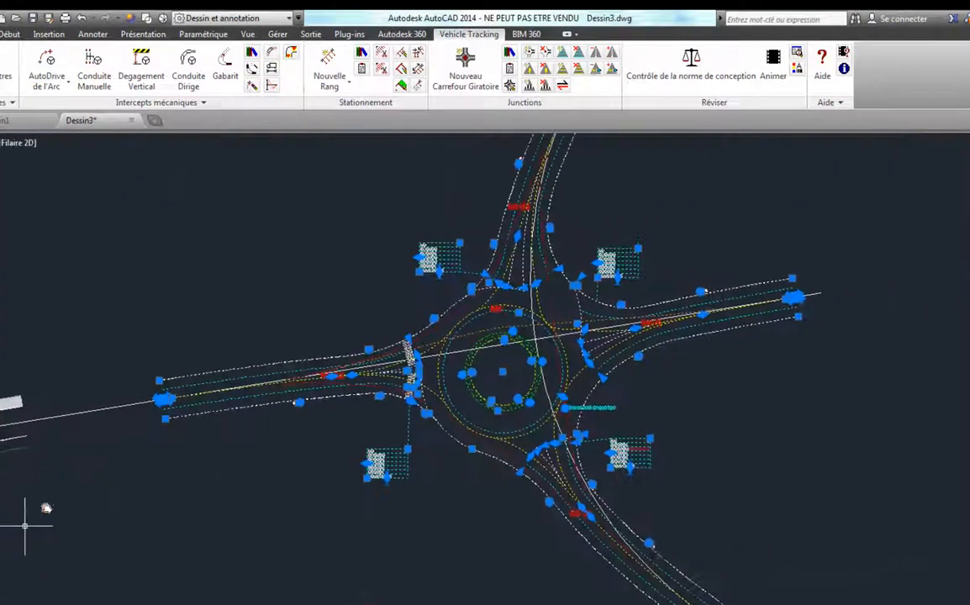
Step: Deselect the junction and view the complete site plan together with the new roundabout
{"action": "scroll", "coordinate": [420, 343], "scroll_direction": "up", "scroll_amount": 6}
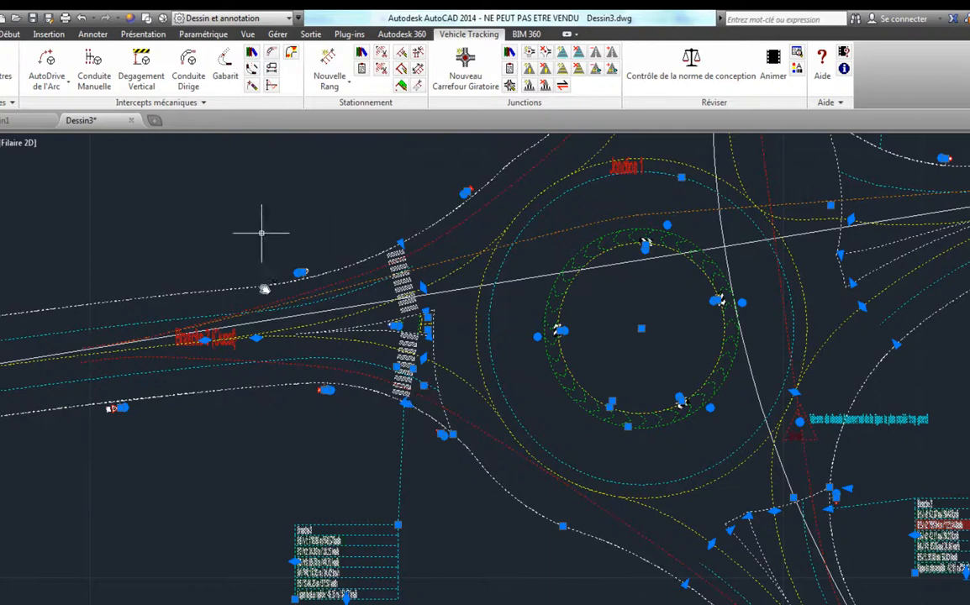
{"action": "key", "text": "Escape"}
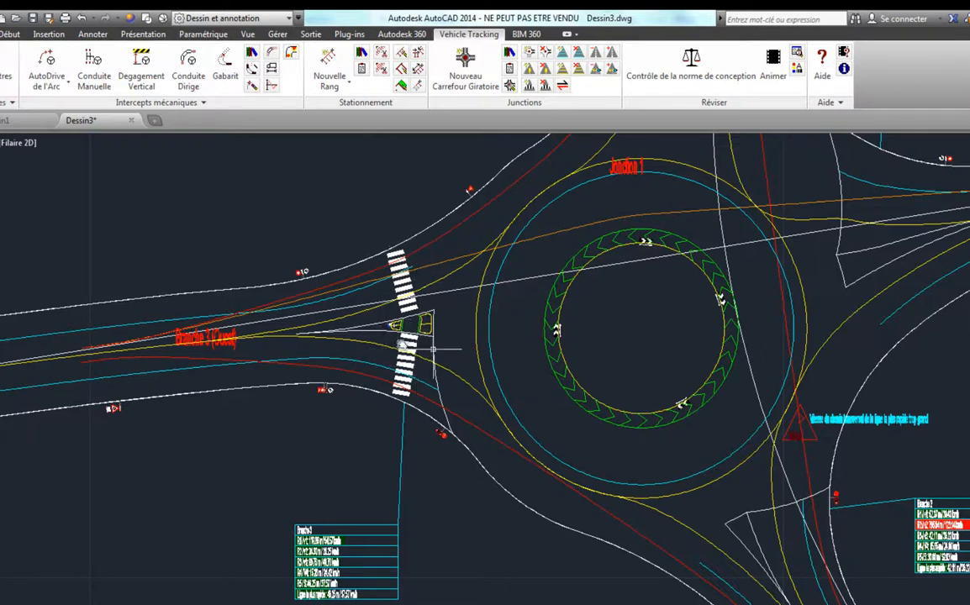
{"action": "scroll", "coordinate": [504, 294], "scroll_direction": "down", "scroll_amount": 8}
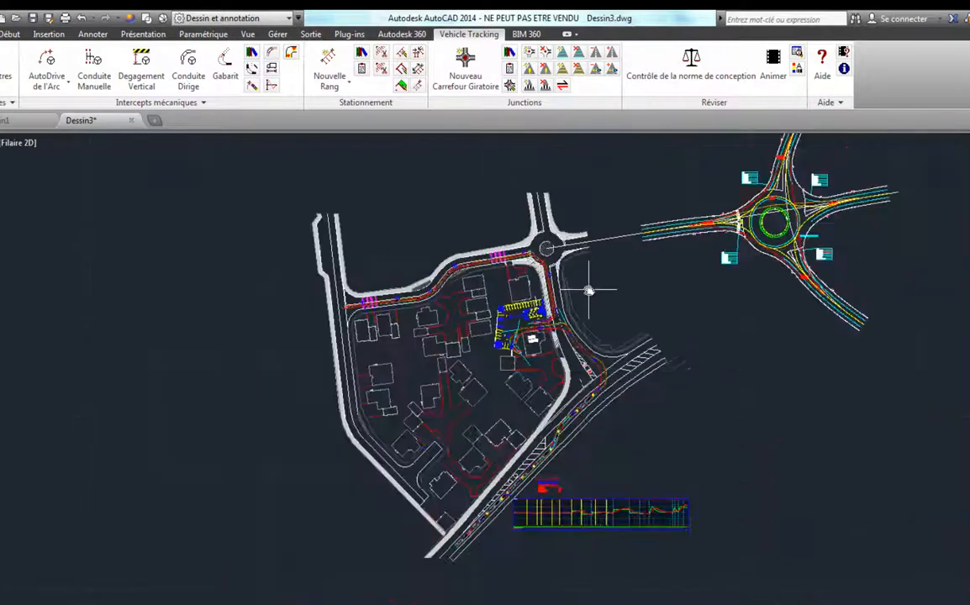
{"action": "mouse_move", "coordinate": [553, 362]}
{"action": "middle_mouse_down"}
{"action": "mouse_move", "coordinate": [503, 329]}
{"action": "mouse_move", "coordinate": [496, 390]}
{"action": "mouse_move", "coordinate": [514, 374]}
{"action": "middle_mouse_up"}
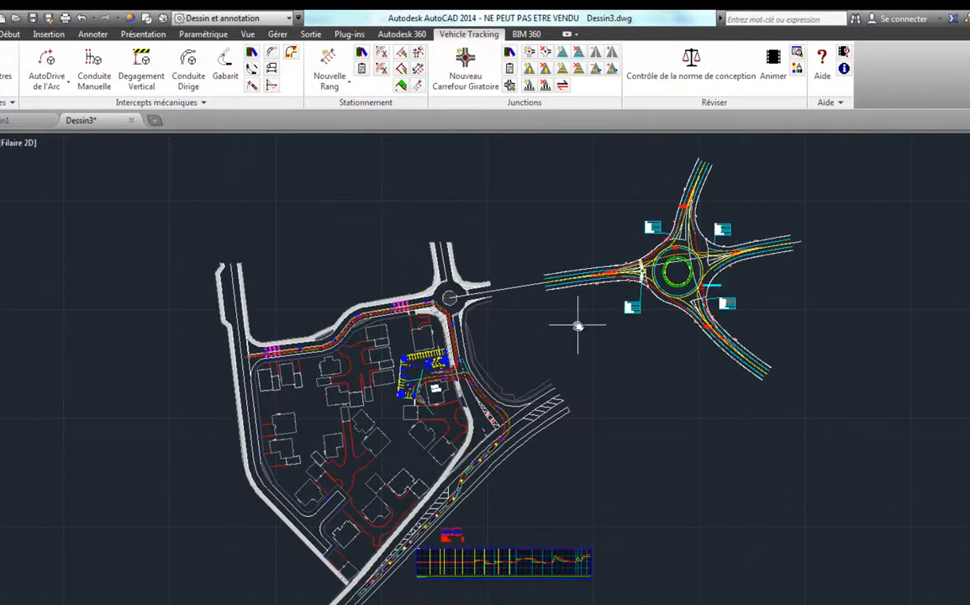